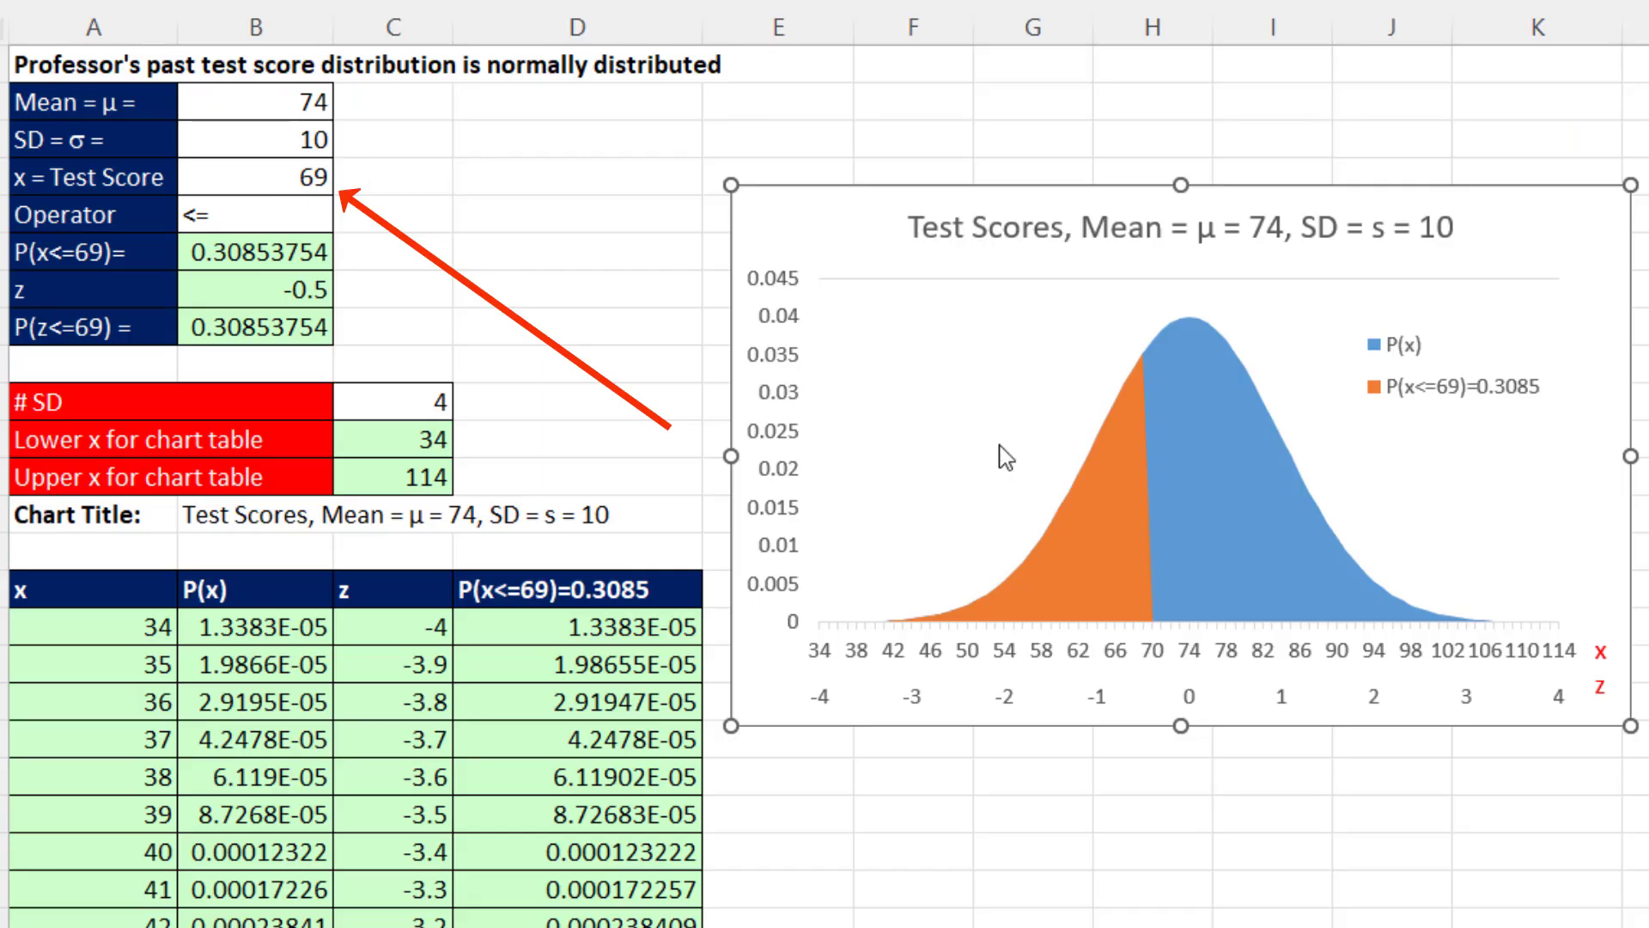
# Change the test score in B4 to 75 and watch the bell-curve chart update
pyautogui.click(292, 175)
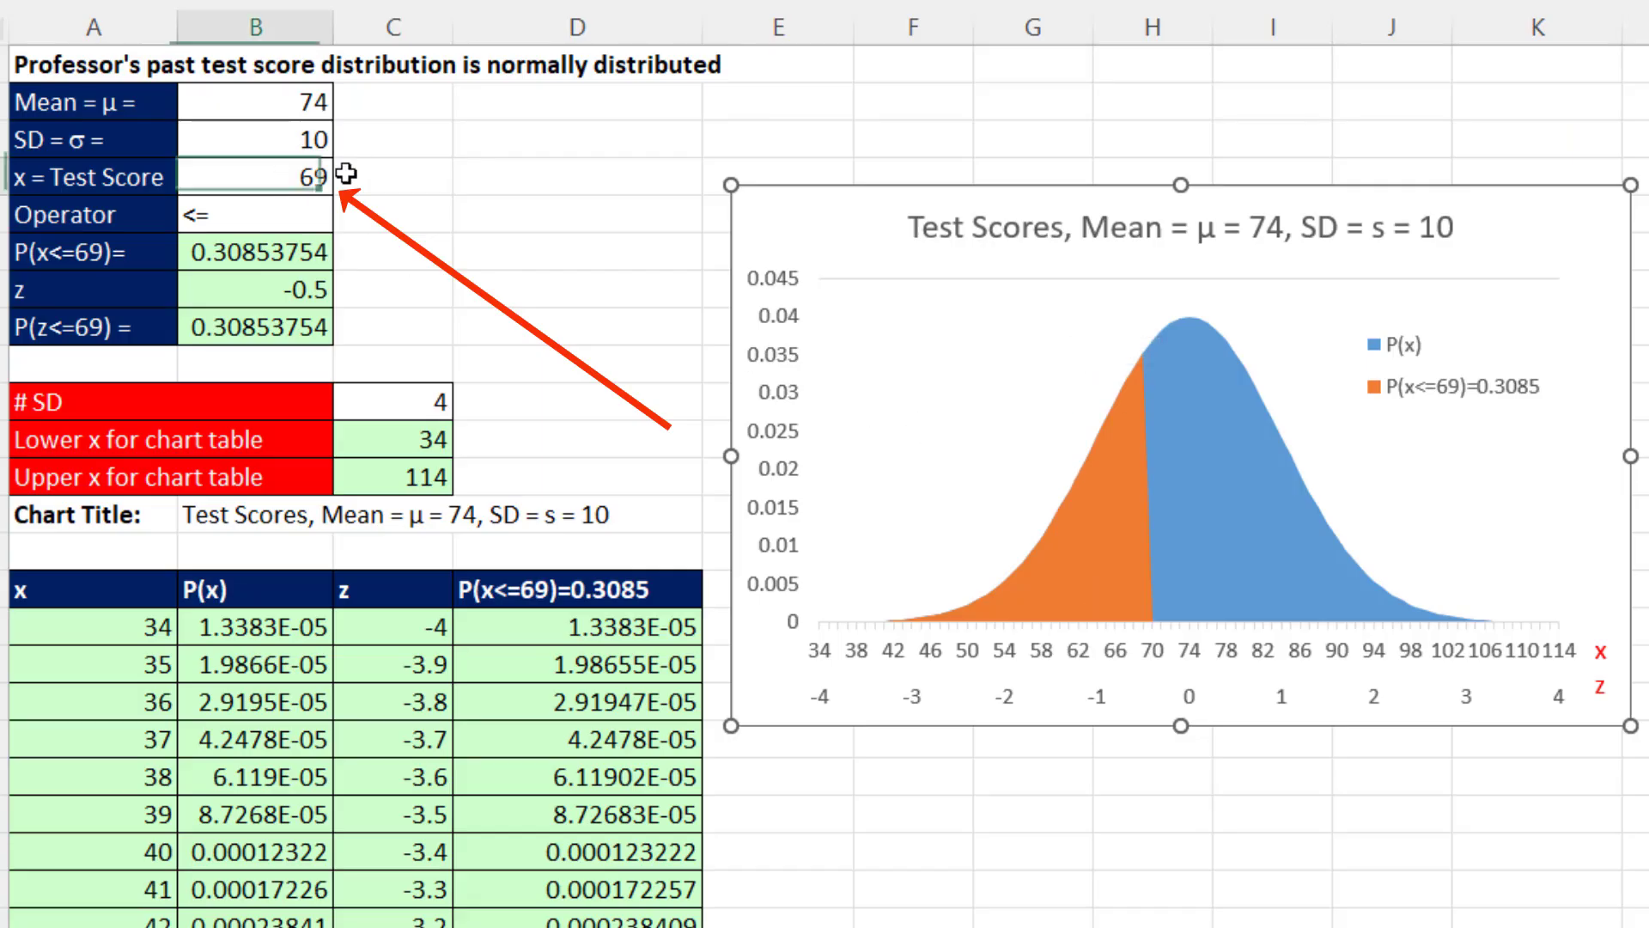
pyautogui.write('75')
pyautogui.press('Return')
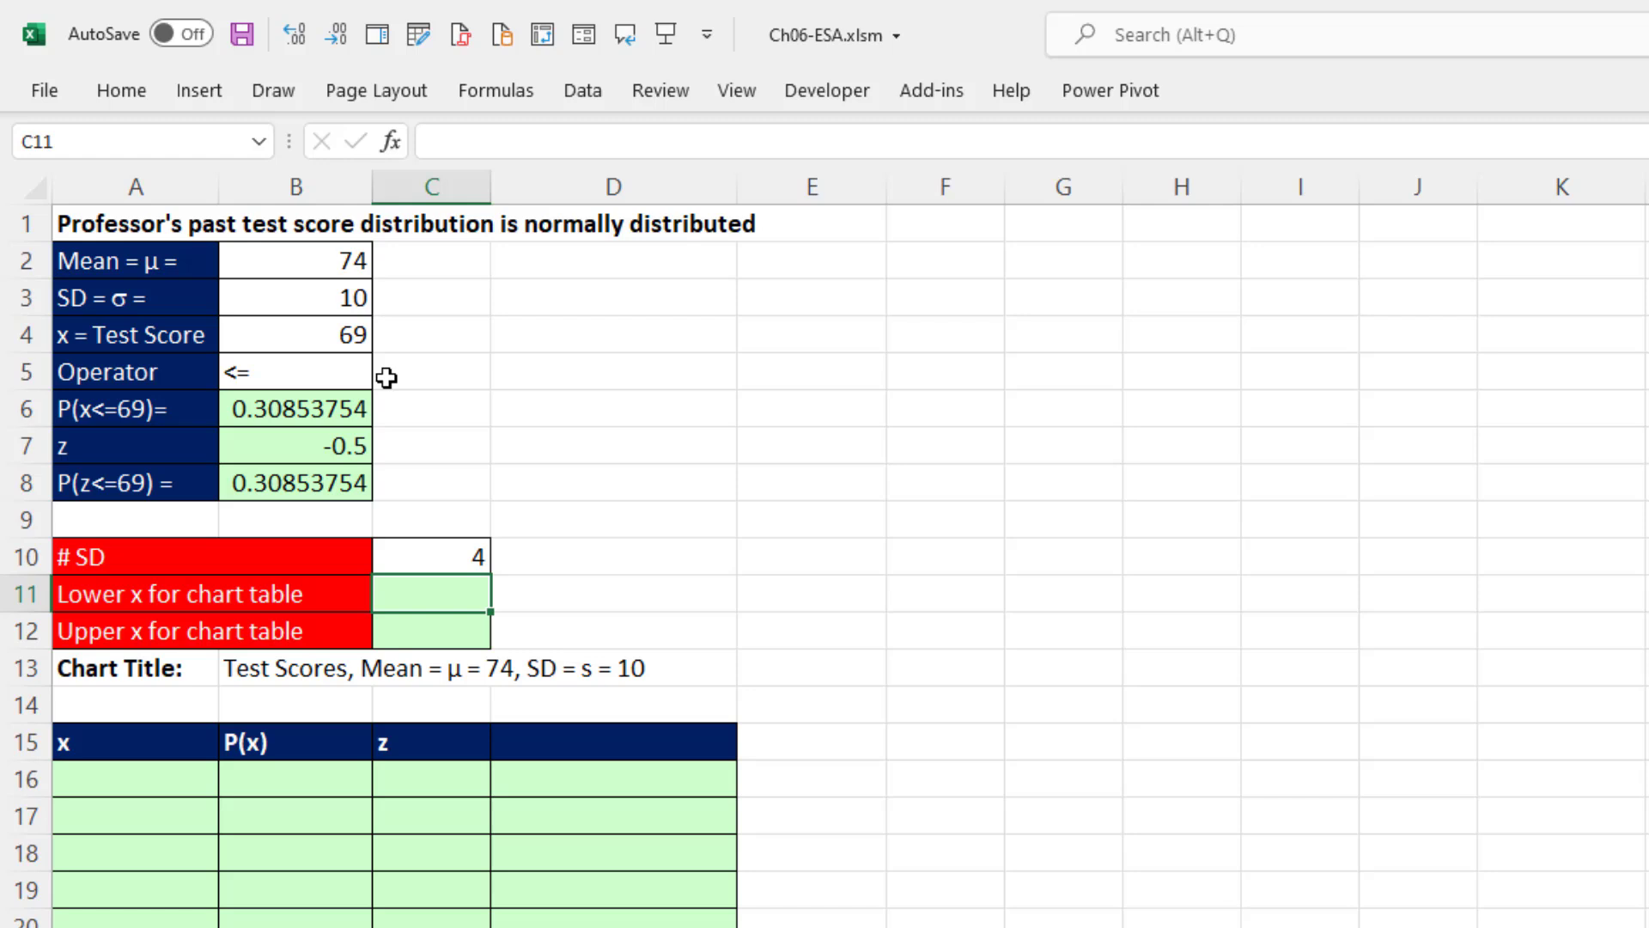
# Enter =B2-B3*C10 in C11 so the lower x is 34
pyautogui.click(453, 557)
pyautogui.click(448, 596)
pyautogui.write('=')
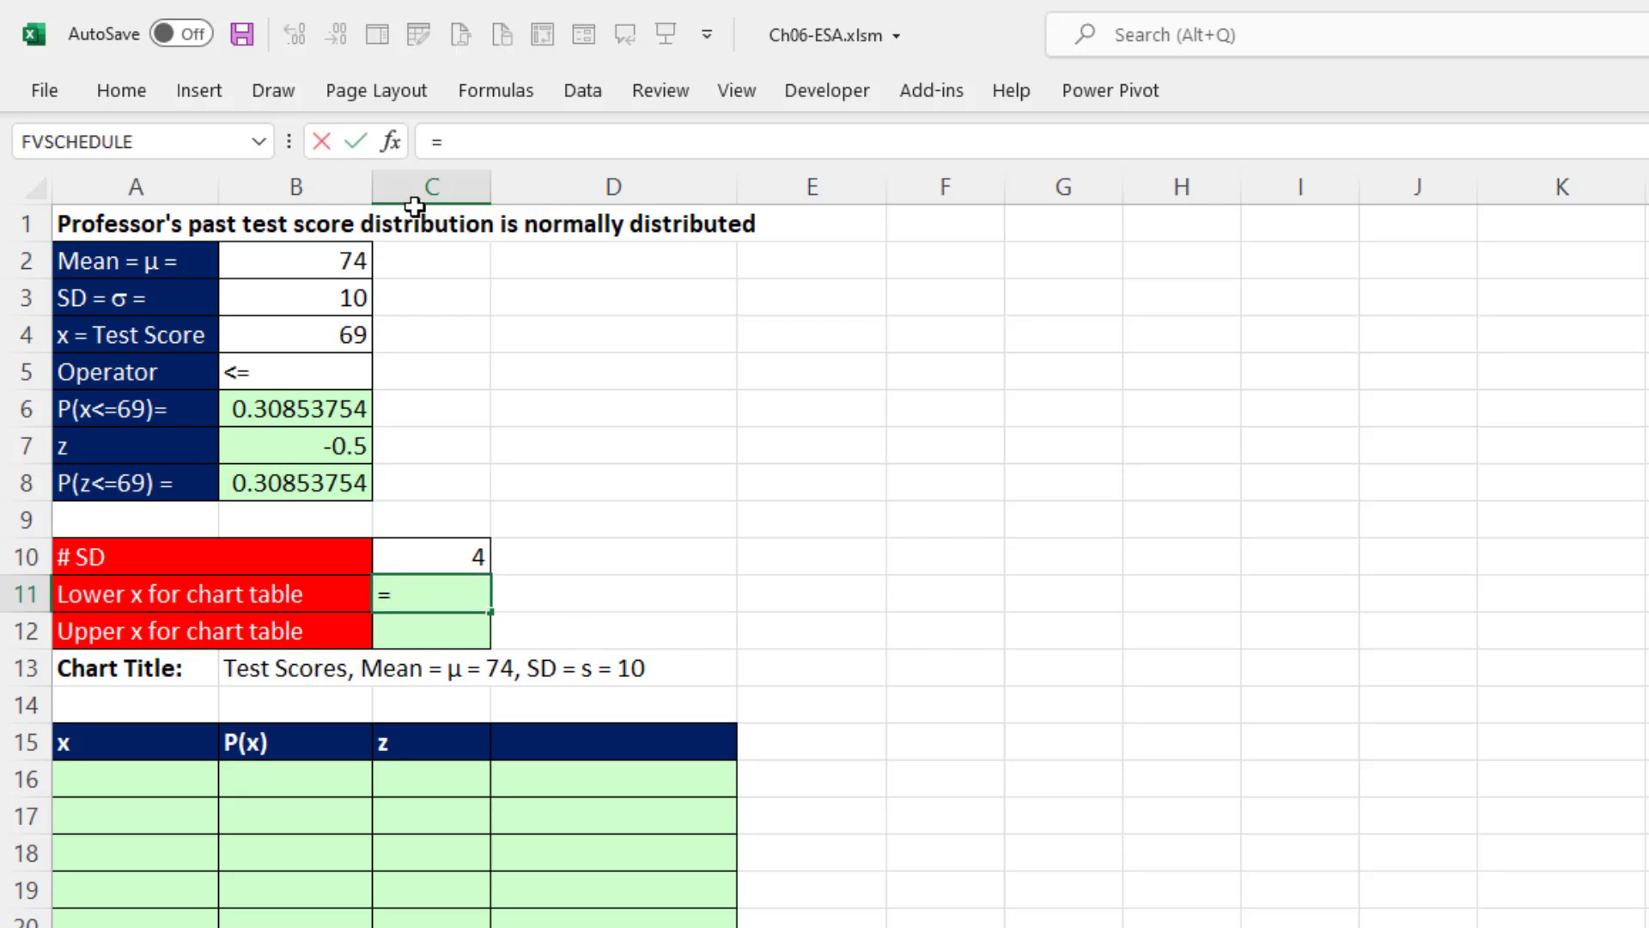
pyautogui.click(329, 271)
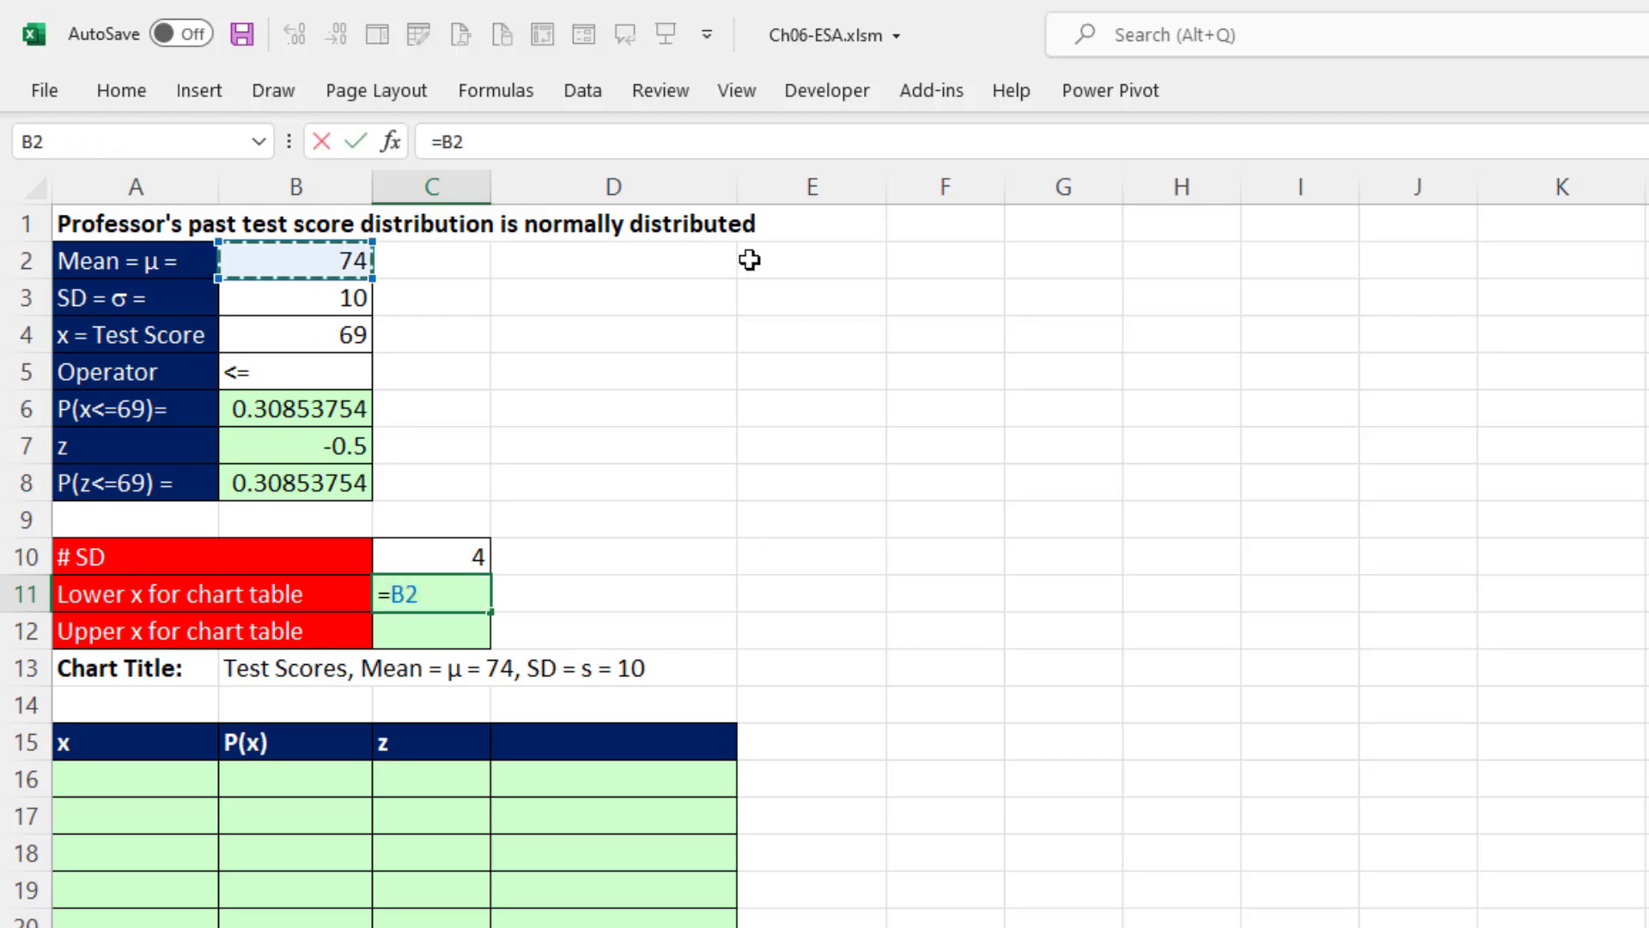
pyautogui.write('-')
pyautogui.click(343, 309)
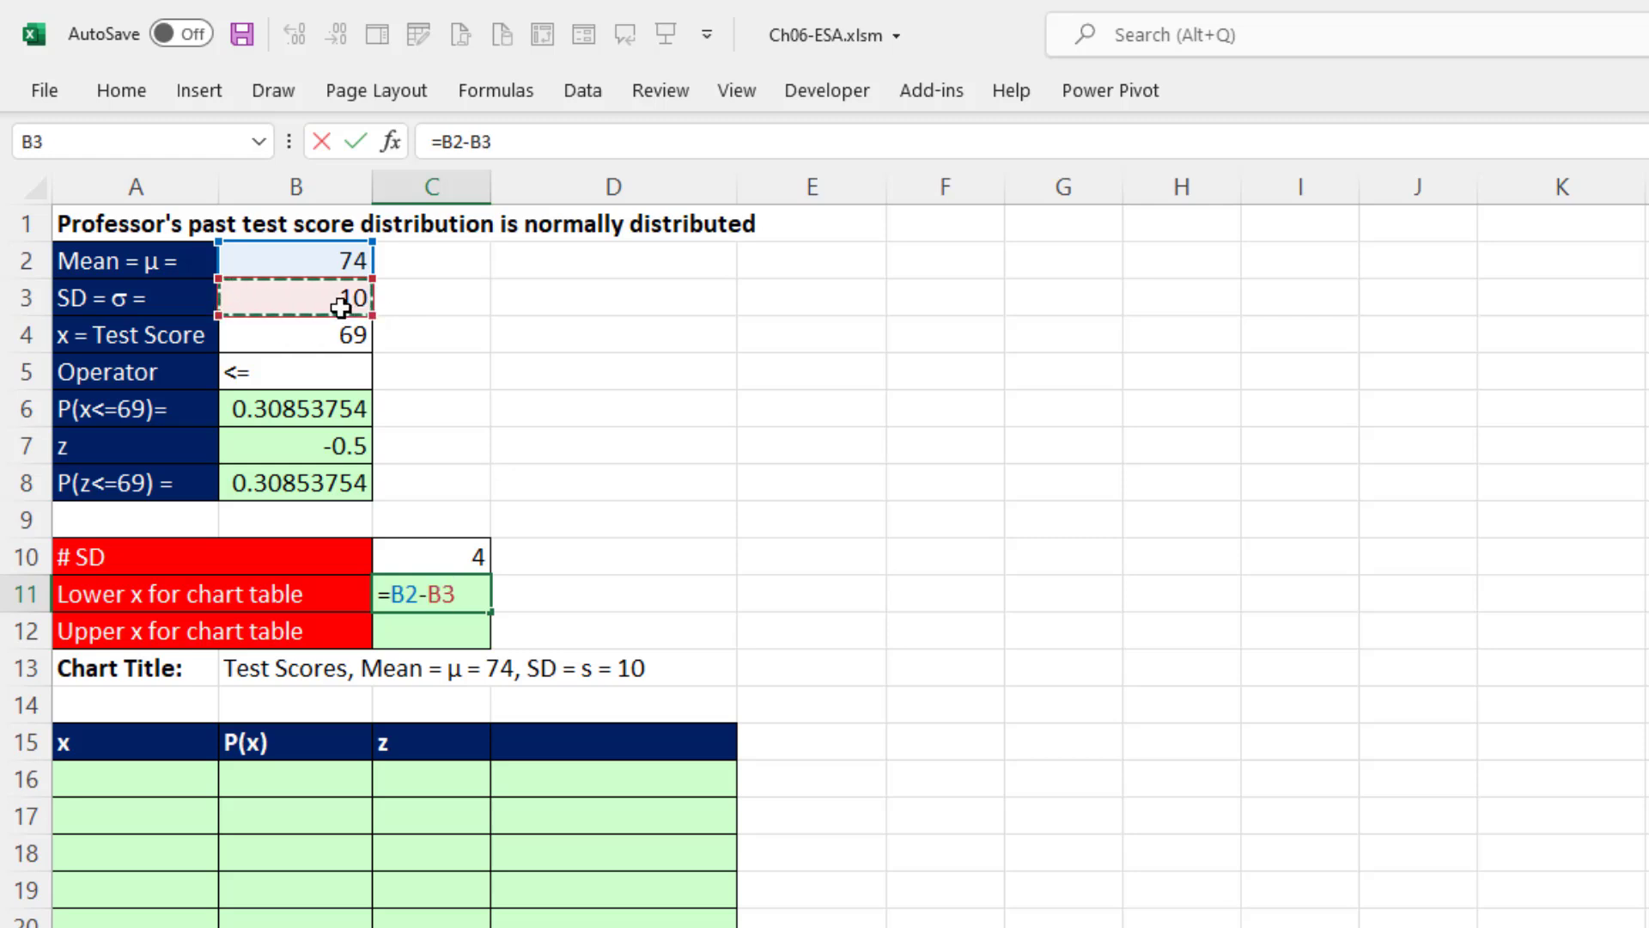
pyautogui.write('*')
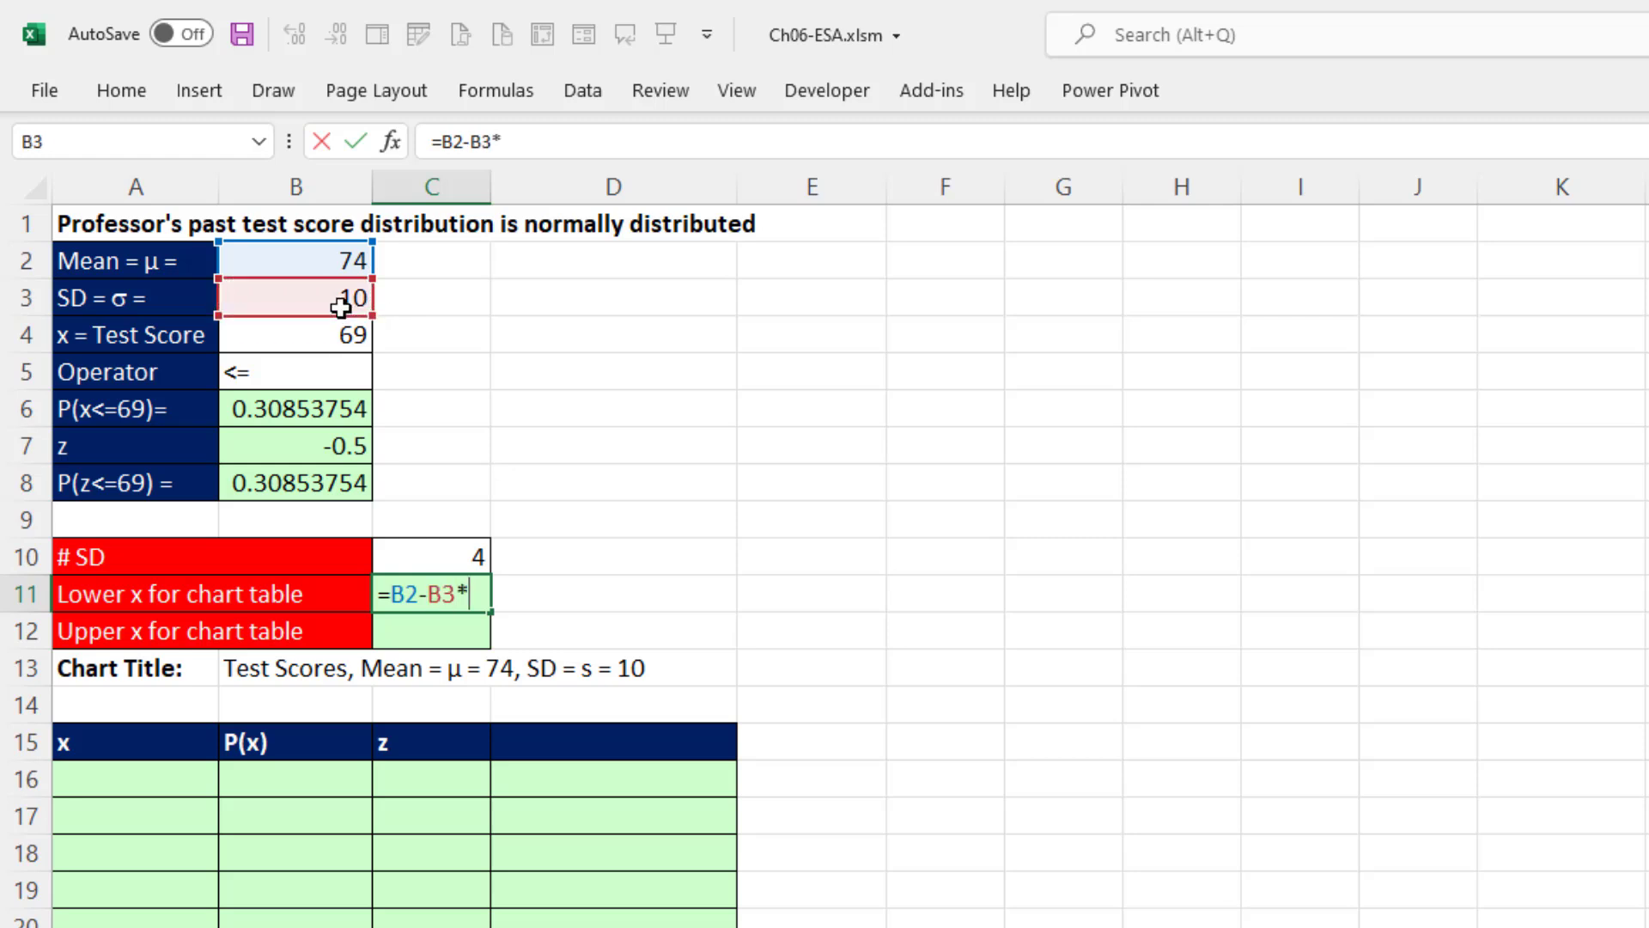
pyautogui.click(470, 558)
pyautogui.press('Return')
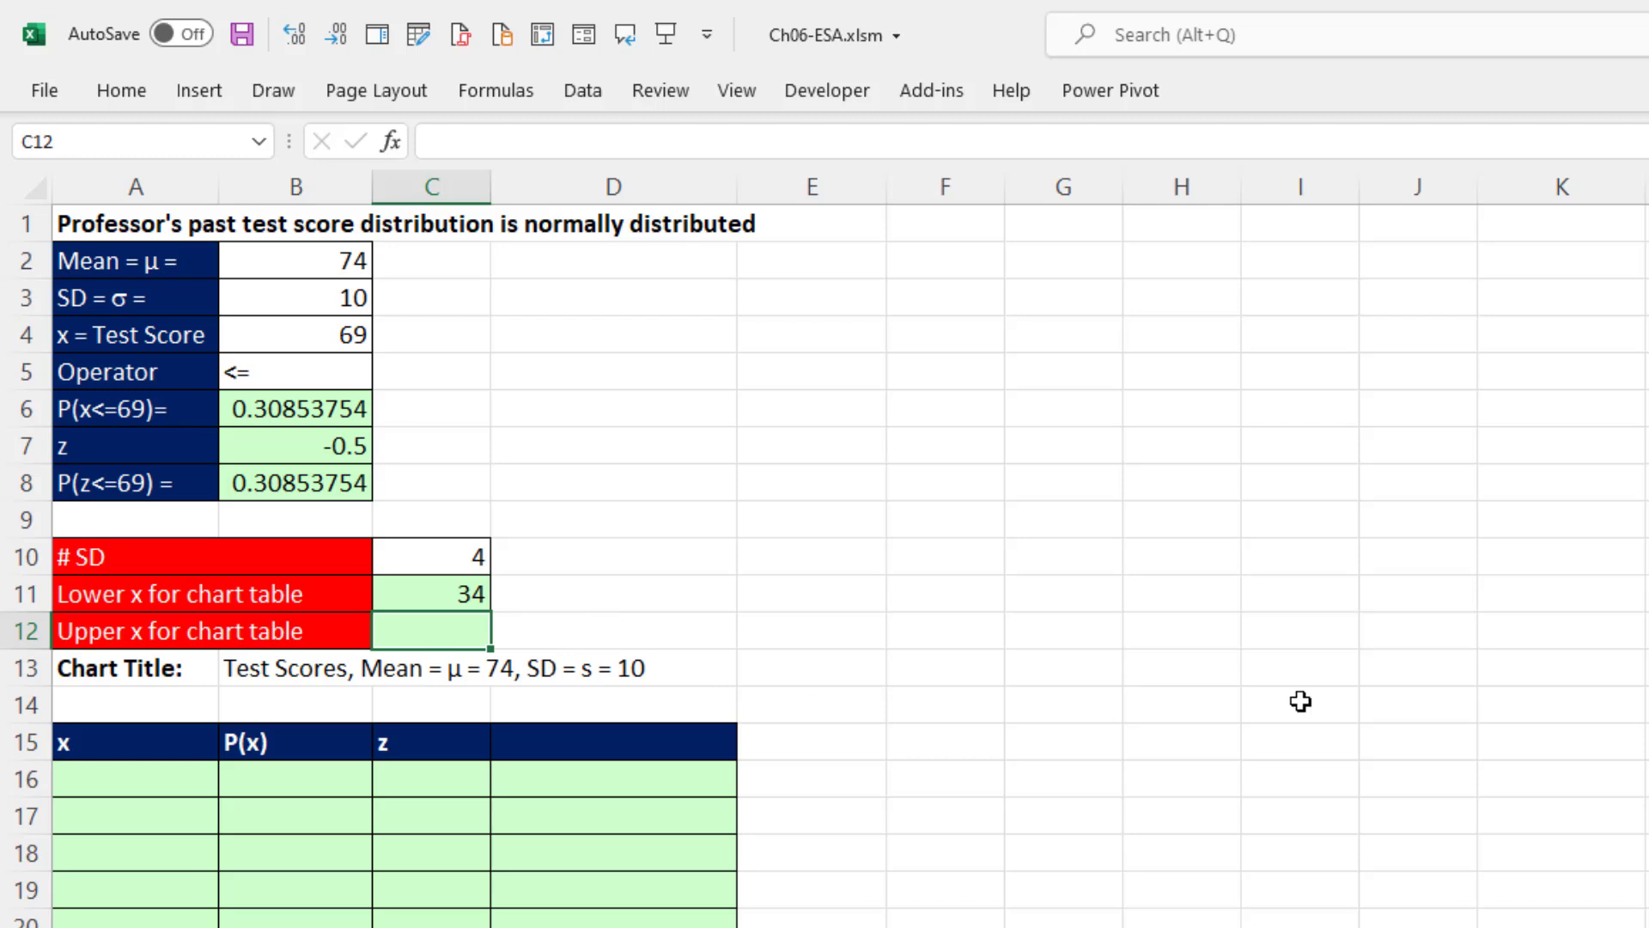
# Enter =B2+B3*C10 in C12 so the upper x is 114
pyautogui.write('=')
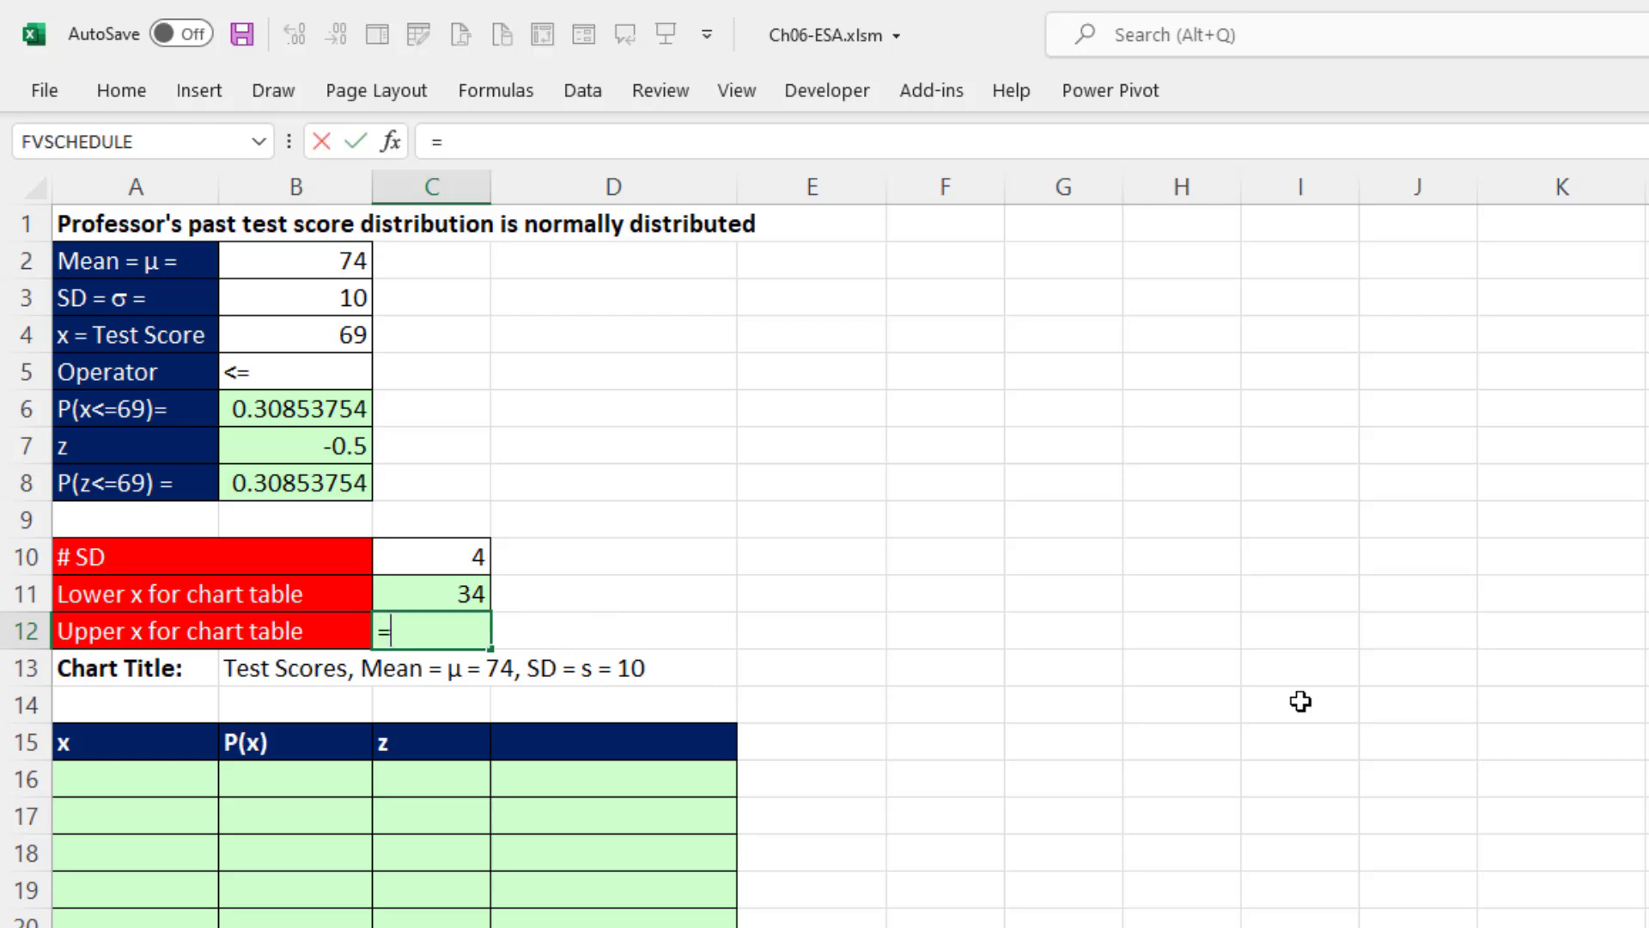
pyautogui.click(370, 269)
pyautogui.write('+')
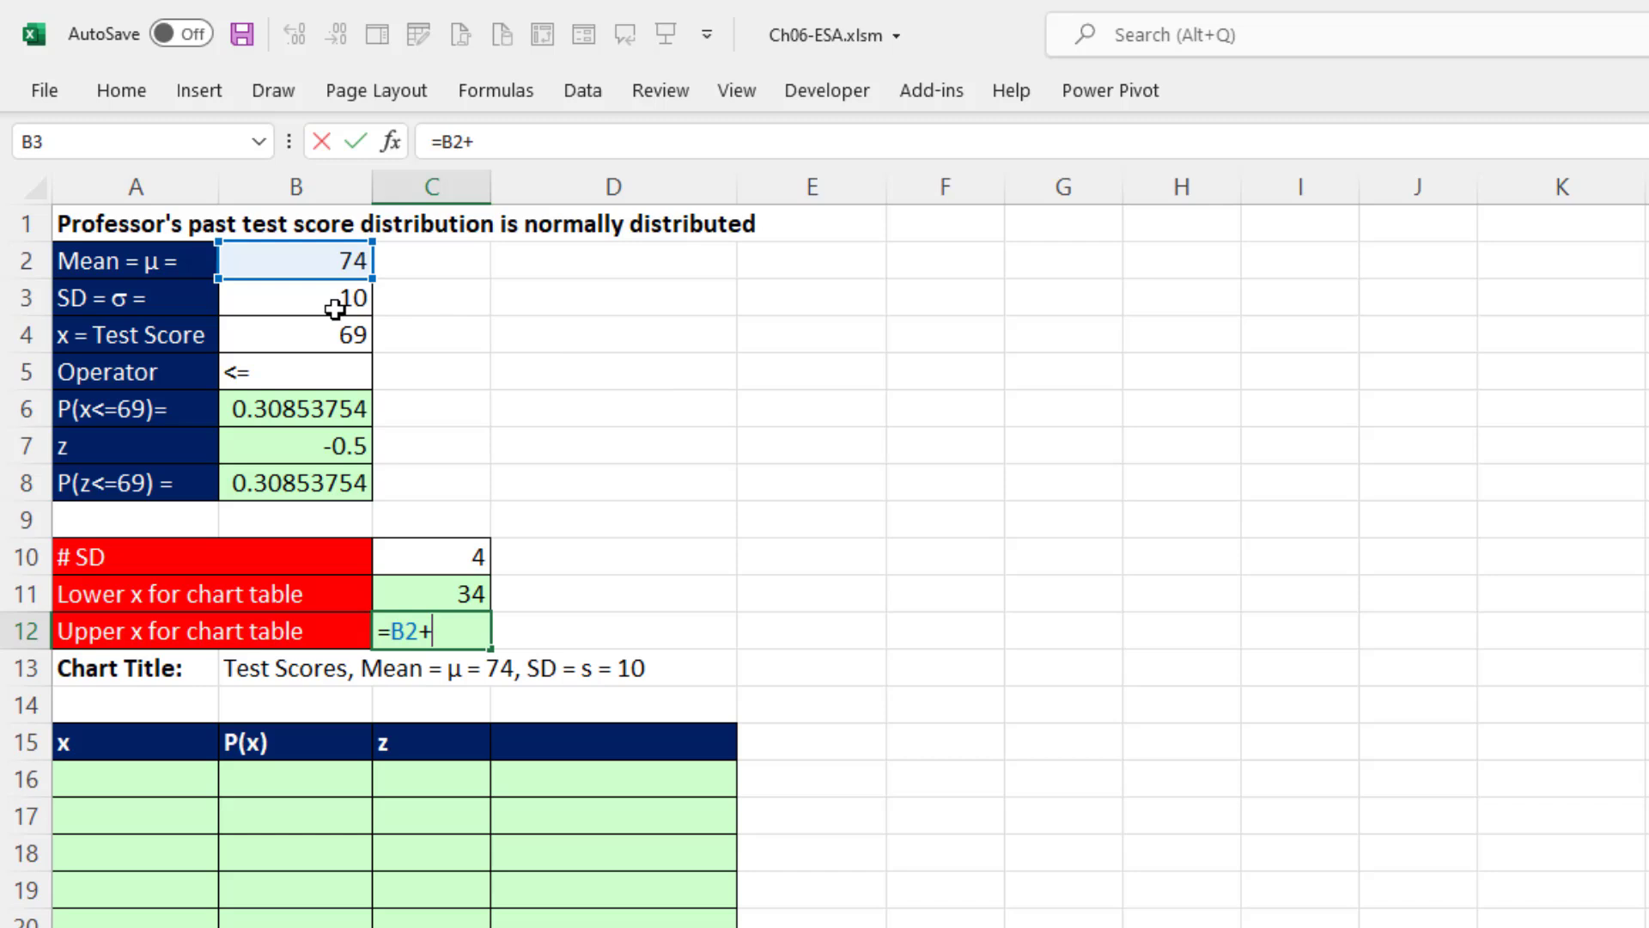
pyautogui.click(335, 309)
pyautogui.write('*')
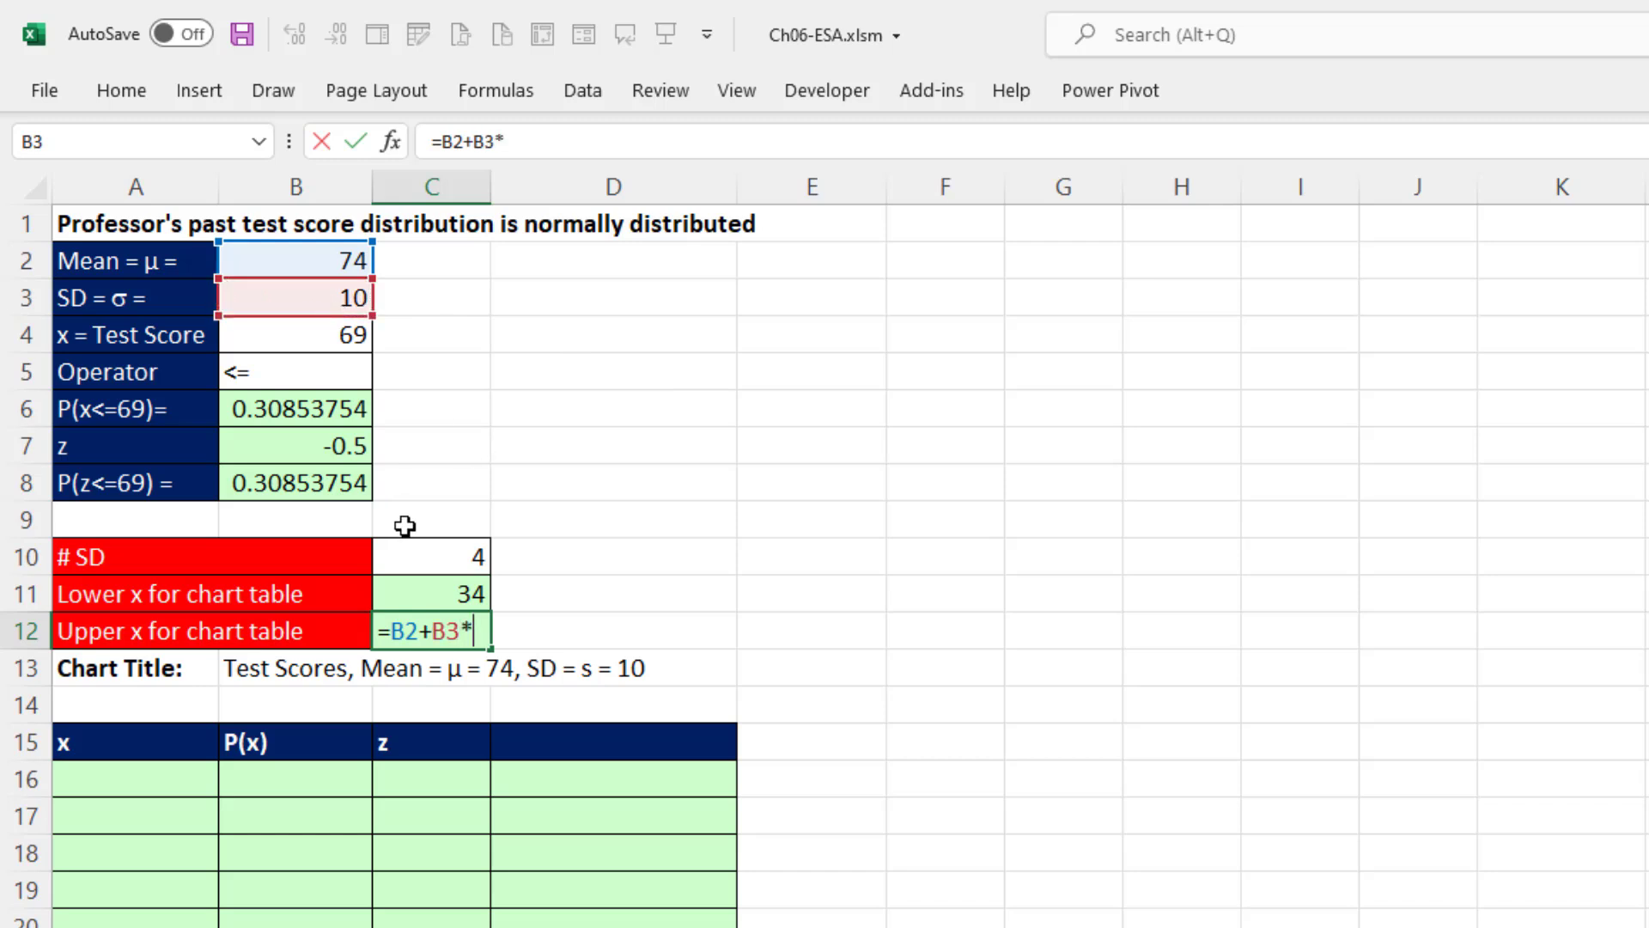
pyautogui.click(418, 544)
pyautogui.press('Return')
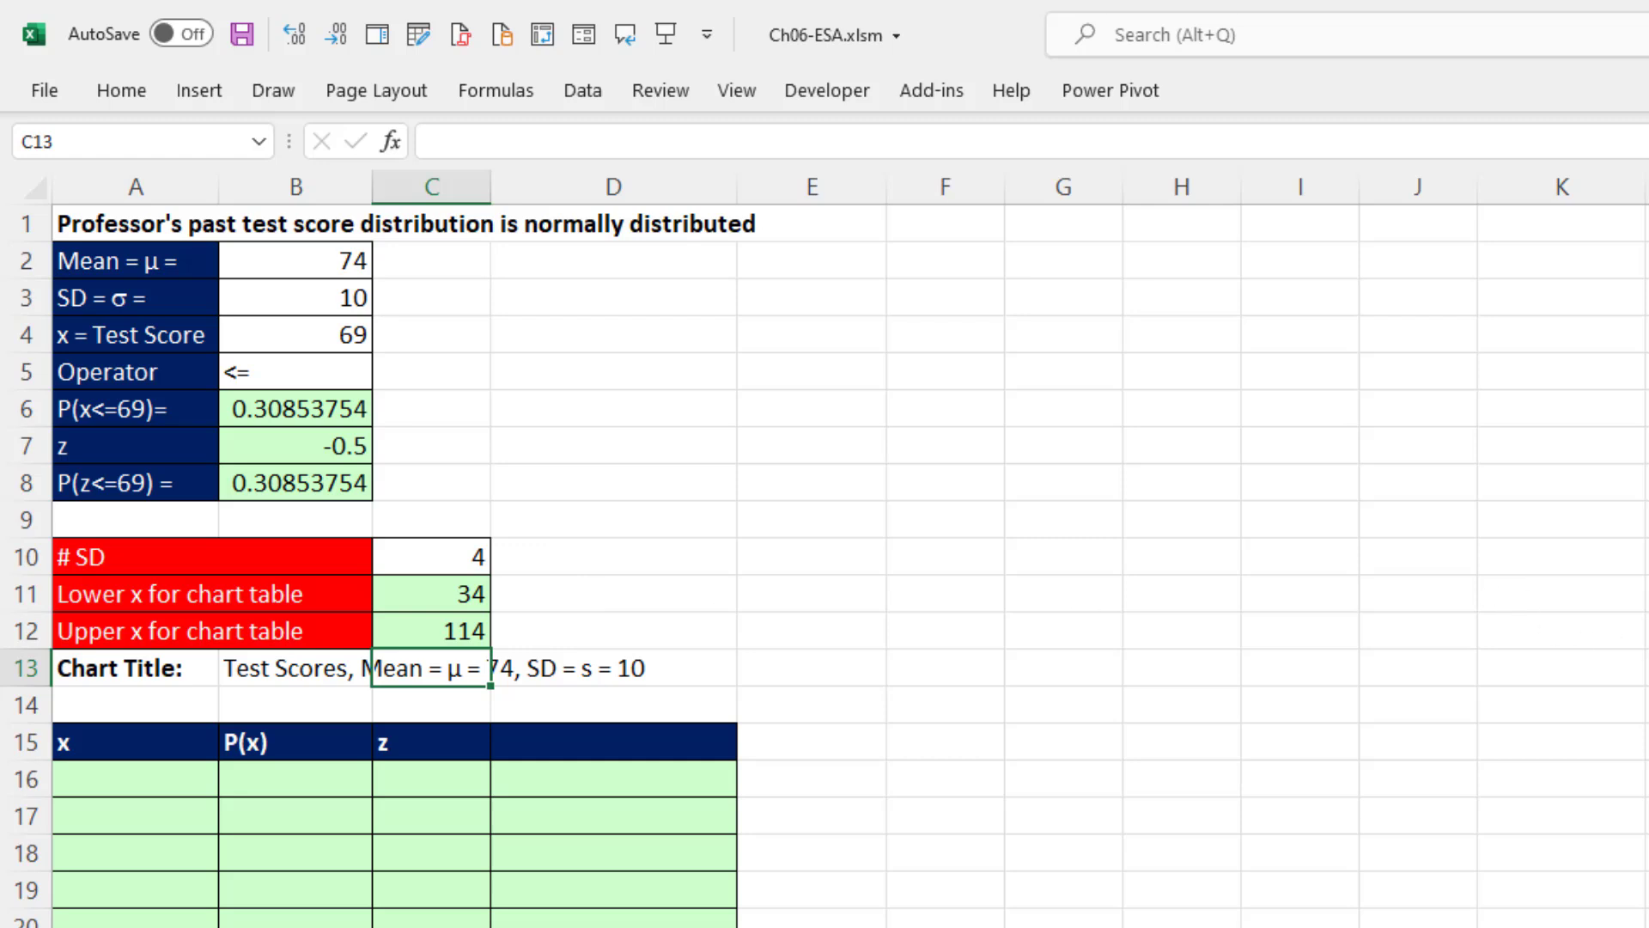
# Enter =SEQUENCE(C12-C11+1,,C11) in A16 and confirm x spills from 34 to 114
pyautogui.click(184, 791)
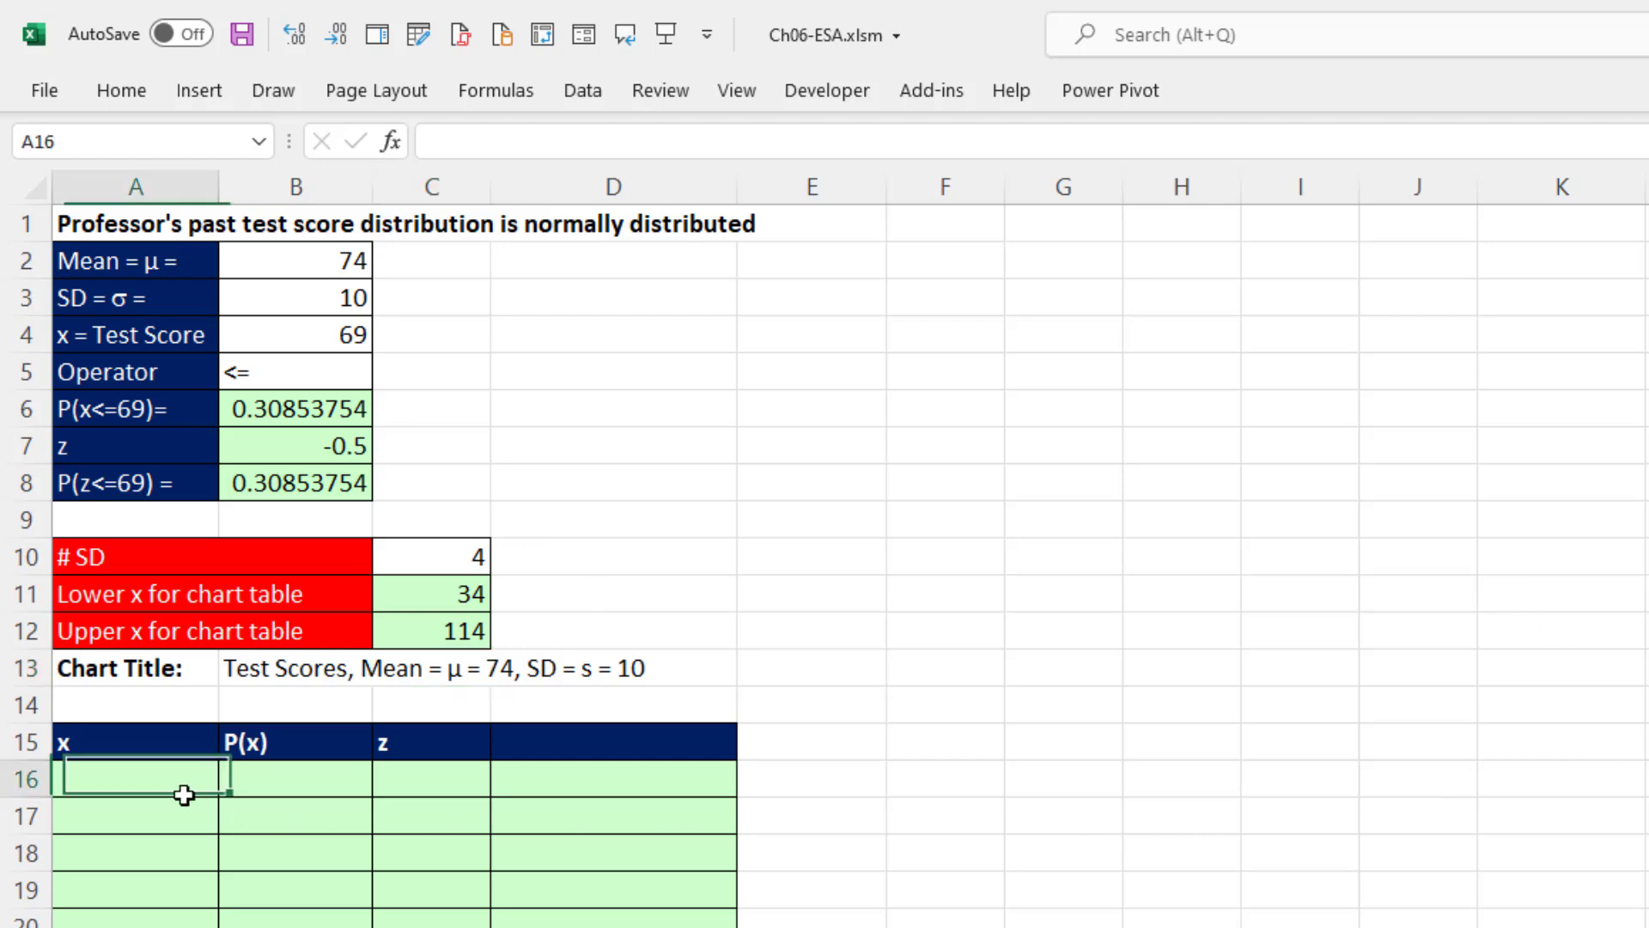
pyautogui.write('=seq')
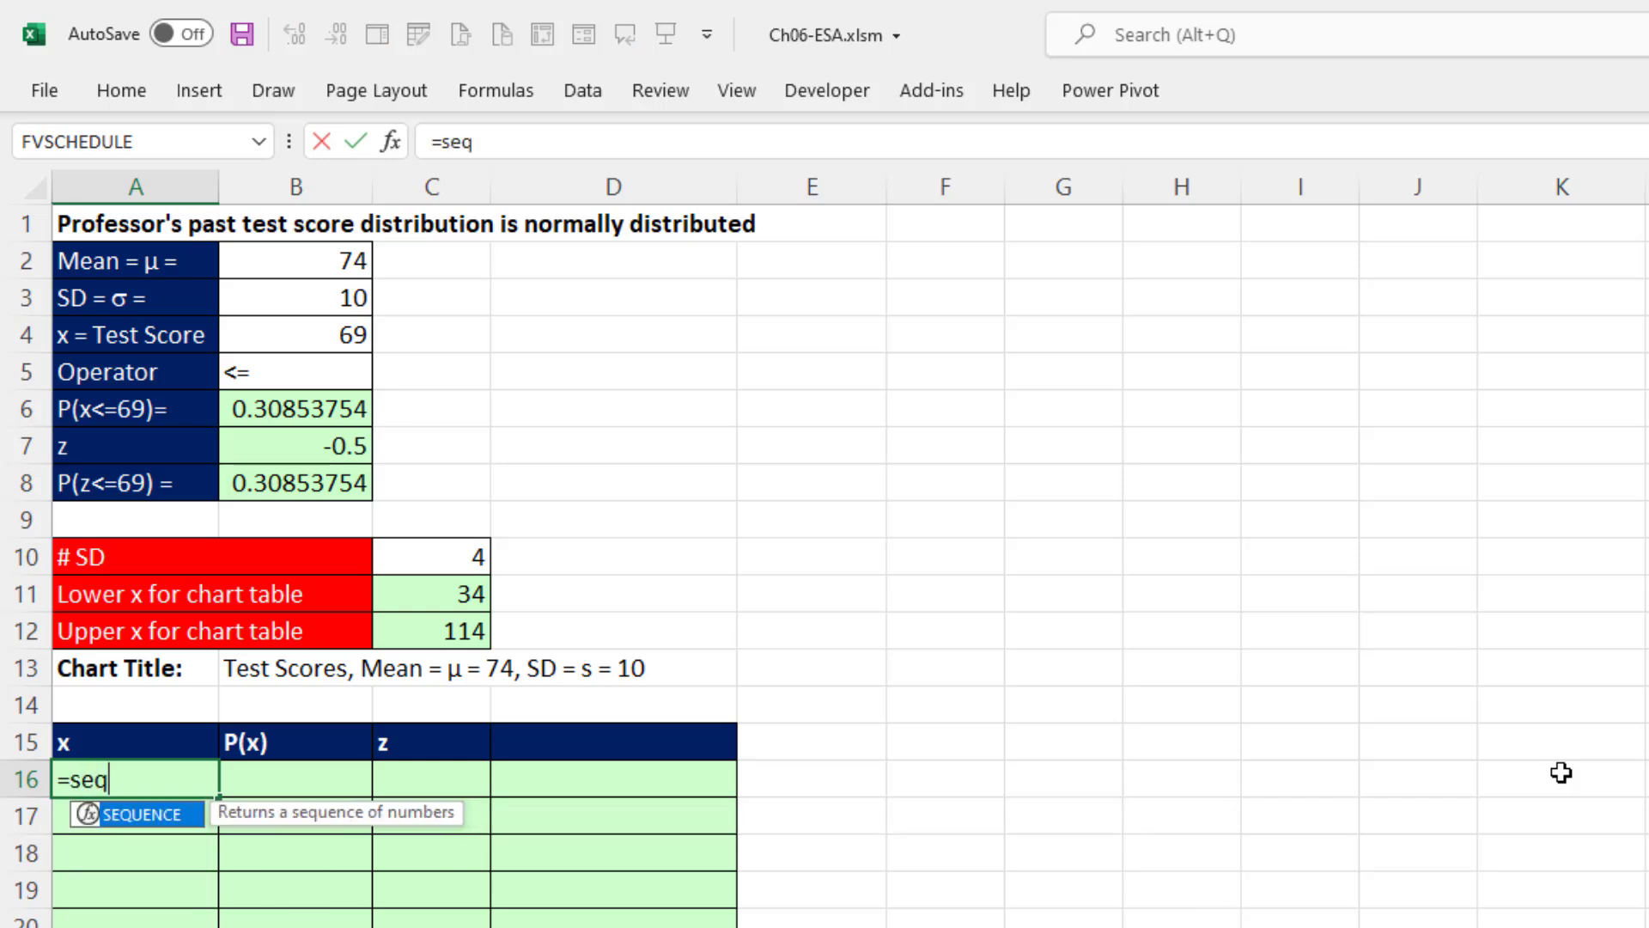
pyautogui.press('Tab')
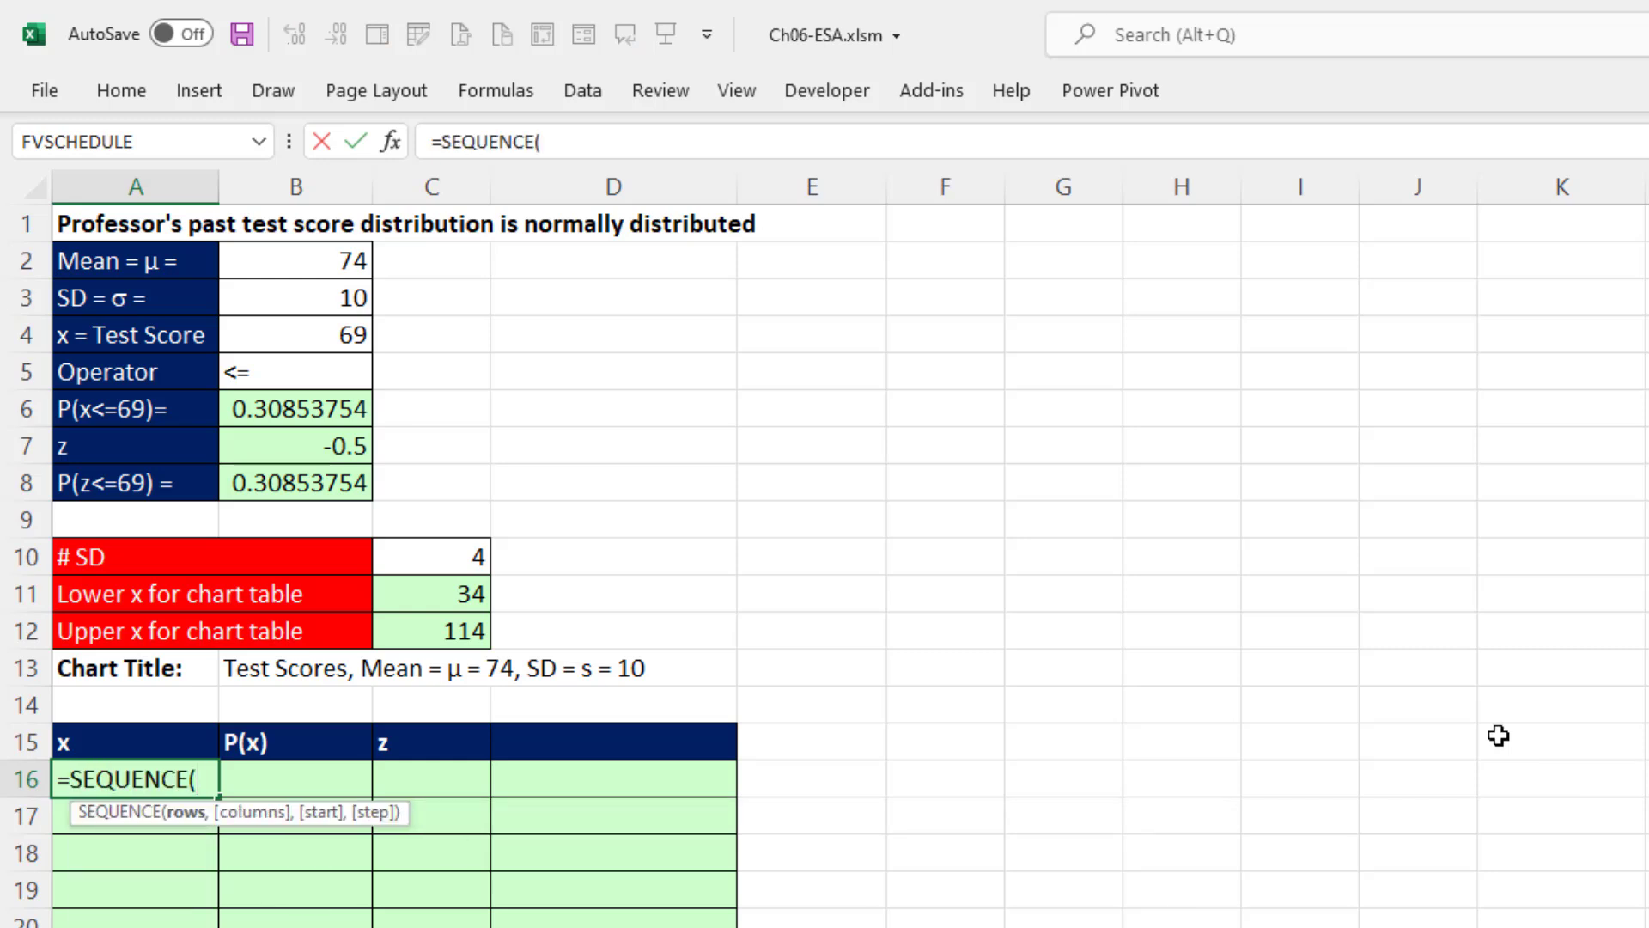
pyautogui.click(464, 635)
pyautogui.write('-')
pyautogui.click(467, 593)
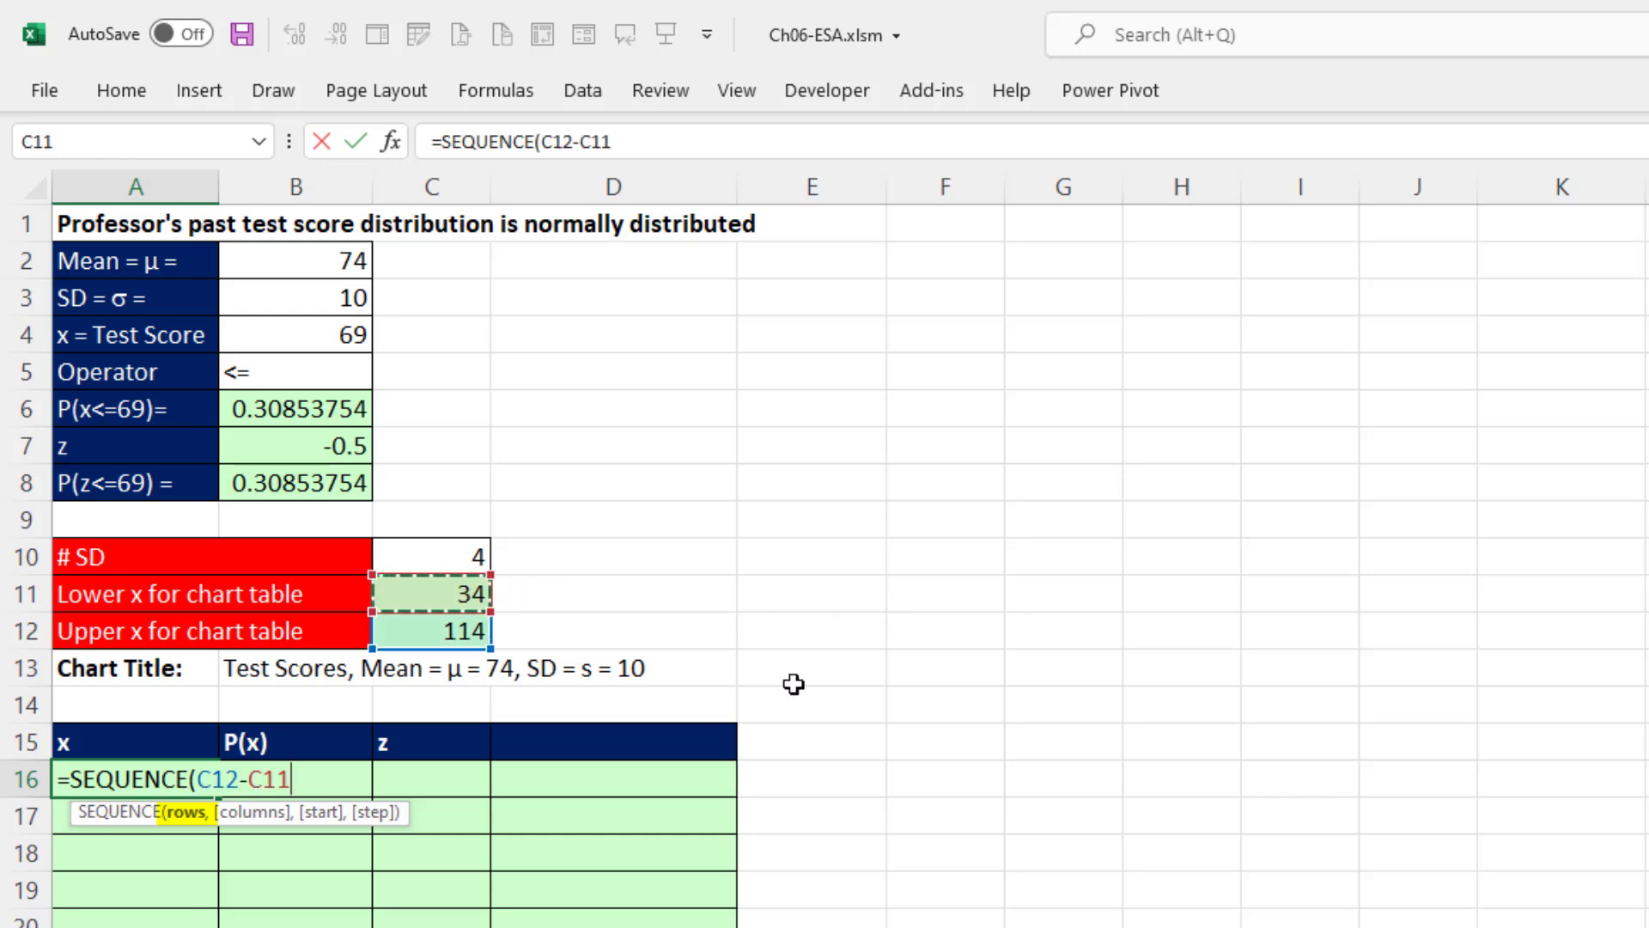
pyautogui.write('+1,')
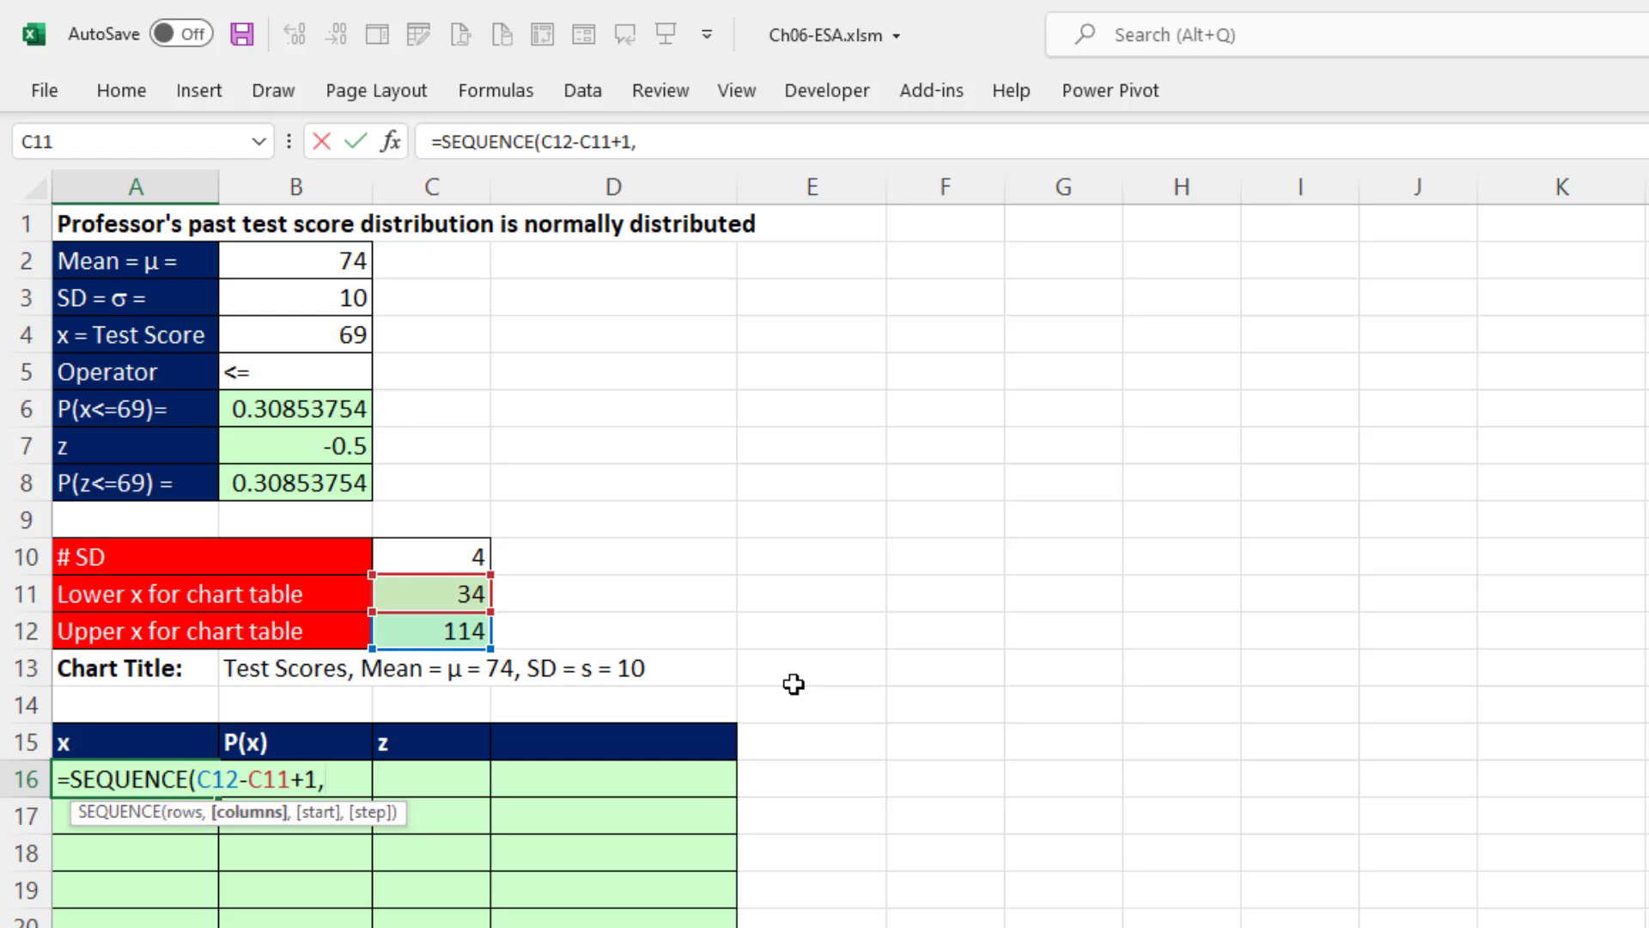
pyautogui.write(',')
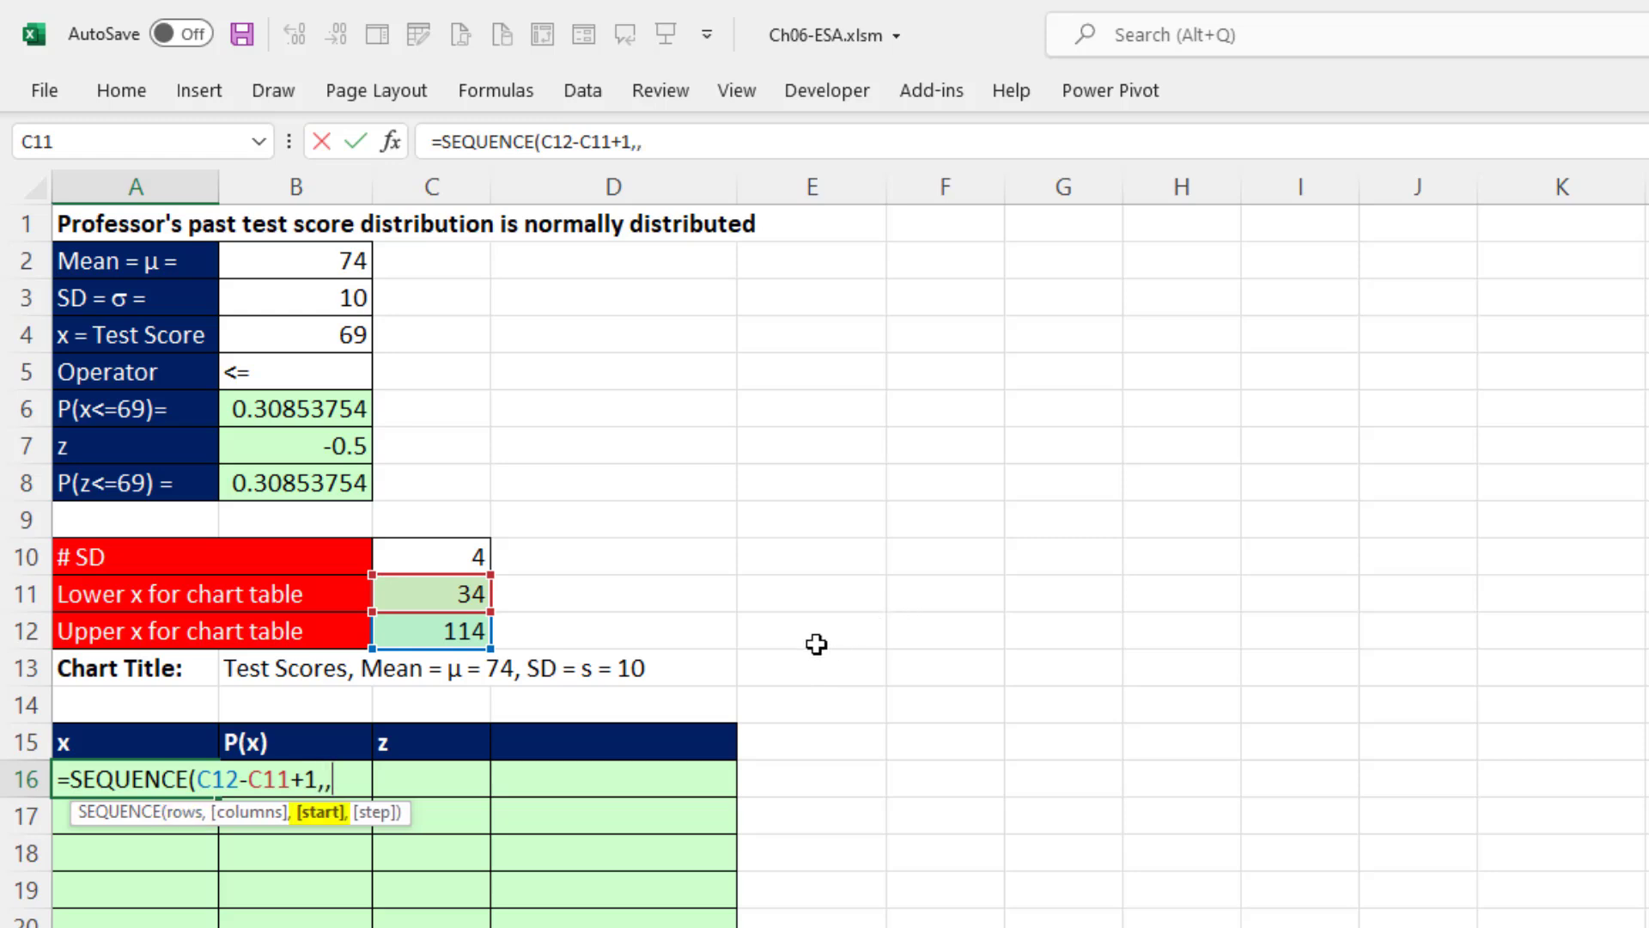
pyautogui.click(469, 596)
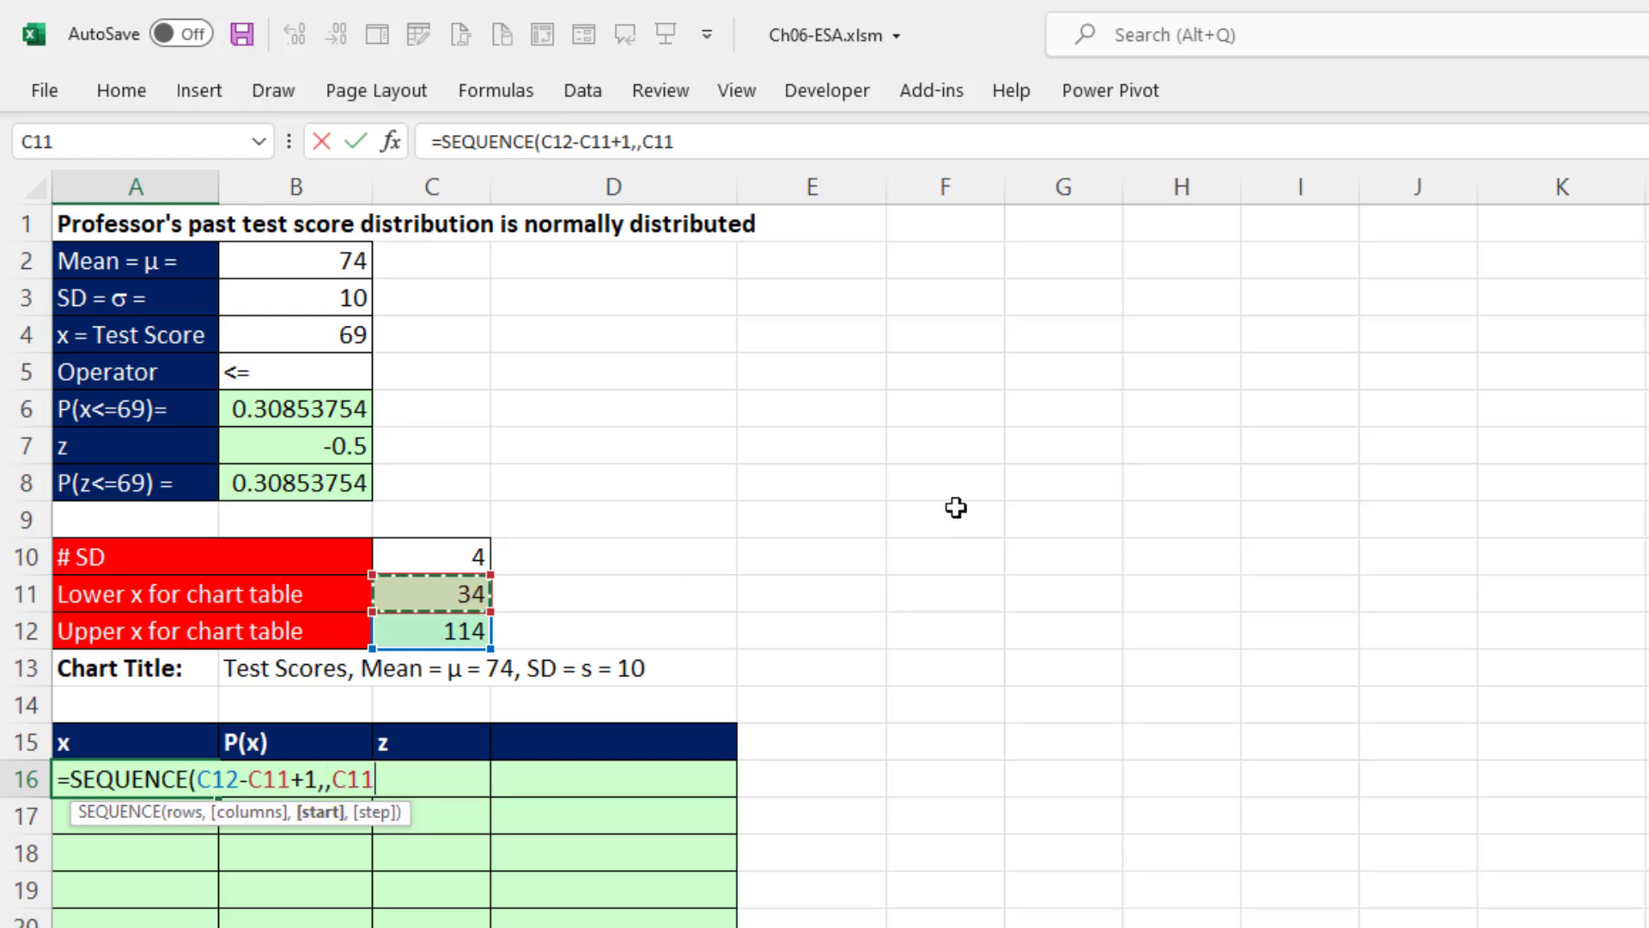
pyautogui.press('Return')
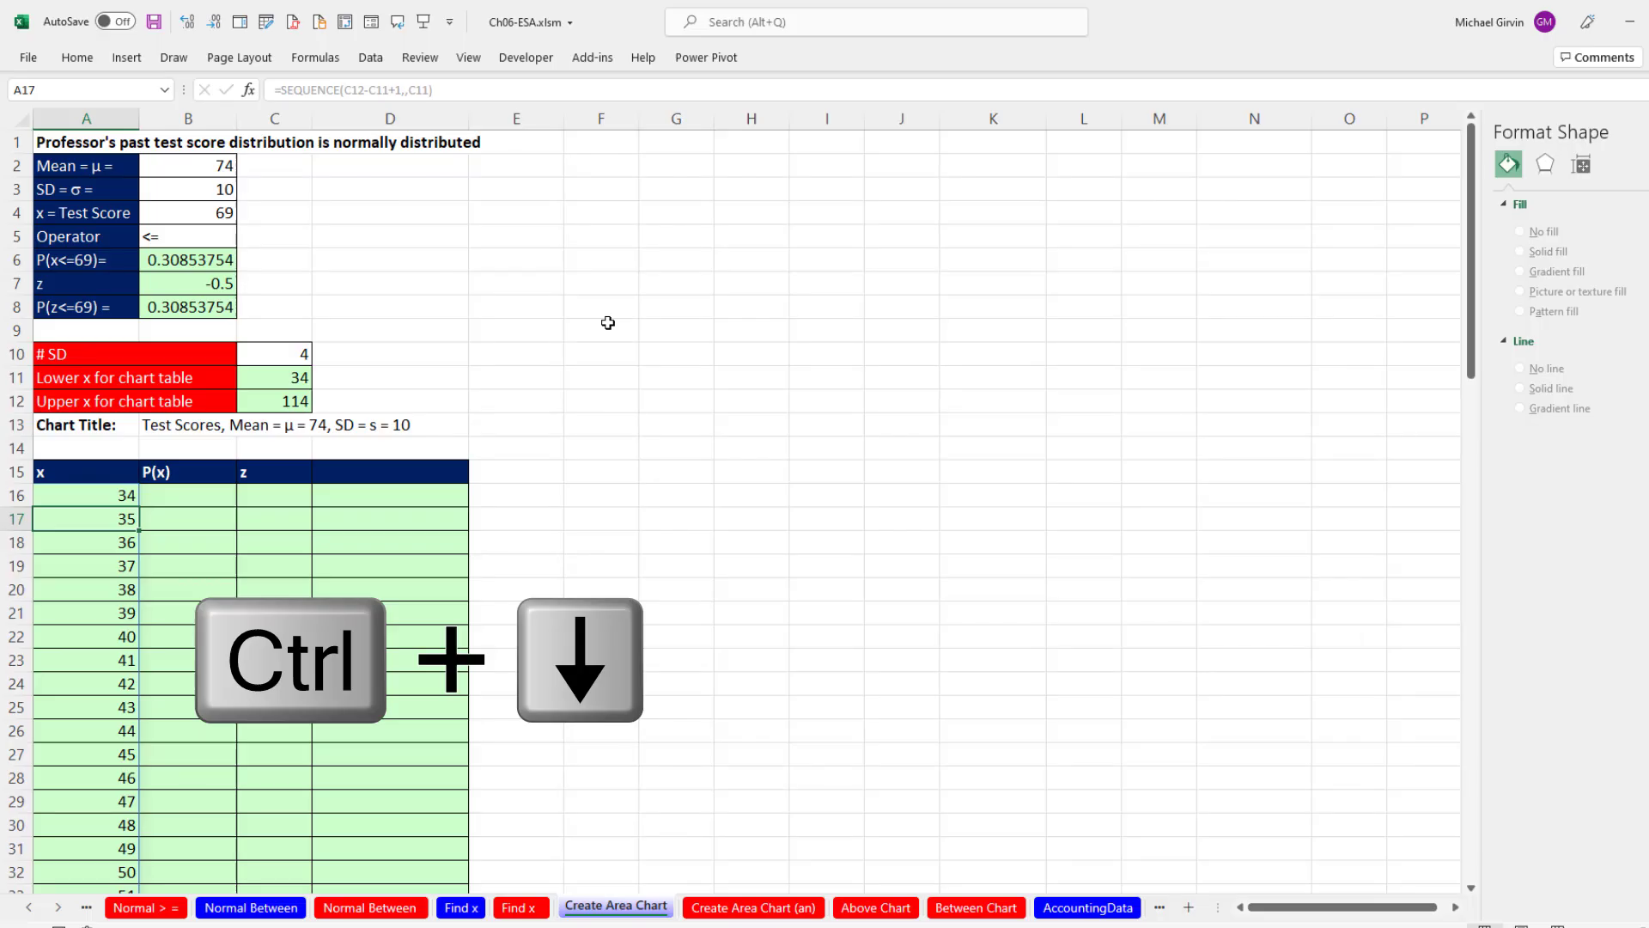
pyautogui.hotkey('ctrl', 'Down')
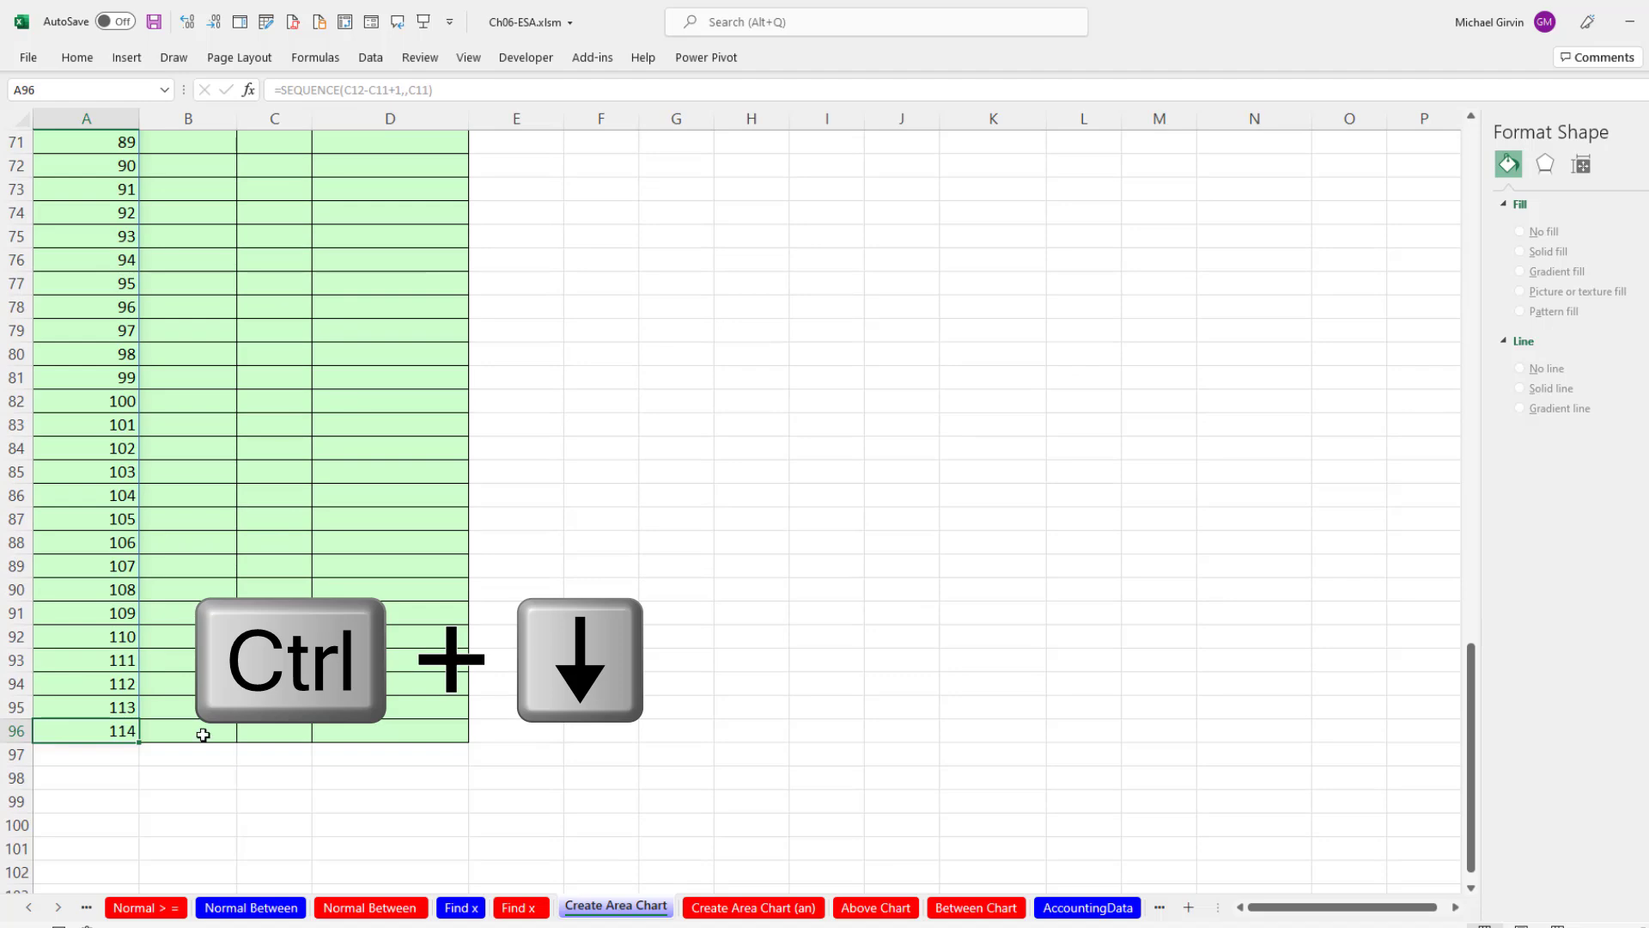
pyautogui.hotkey('ctrl', 'Up')
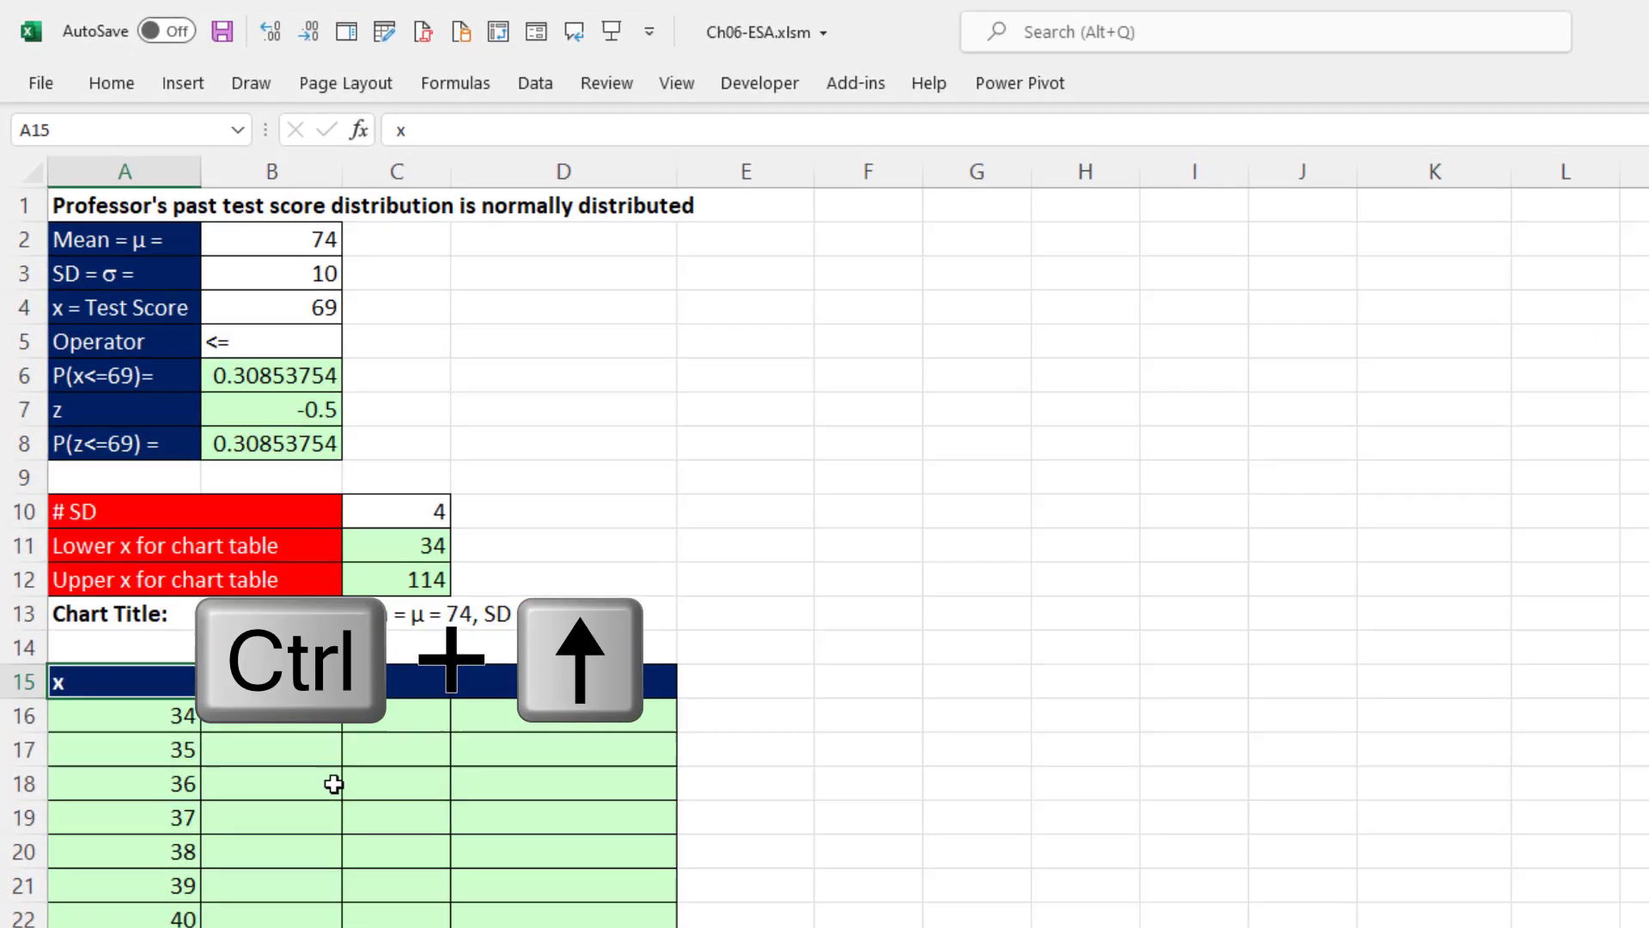
# Enter =NORM.DIST(A16#,B2,B3,0) in B16 so the P(x) densities spill down
pyautogui.click(271, 716)
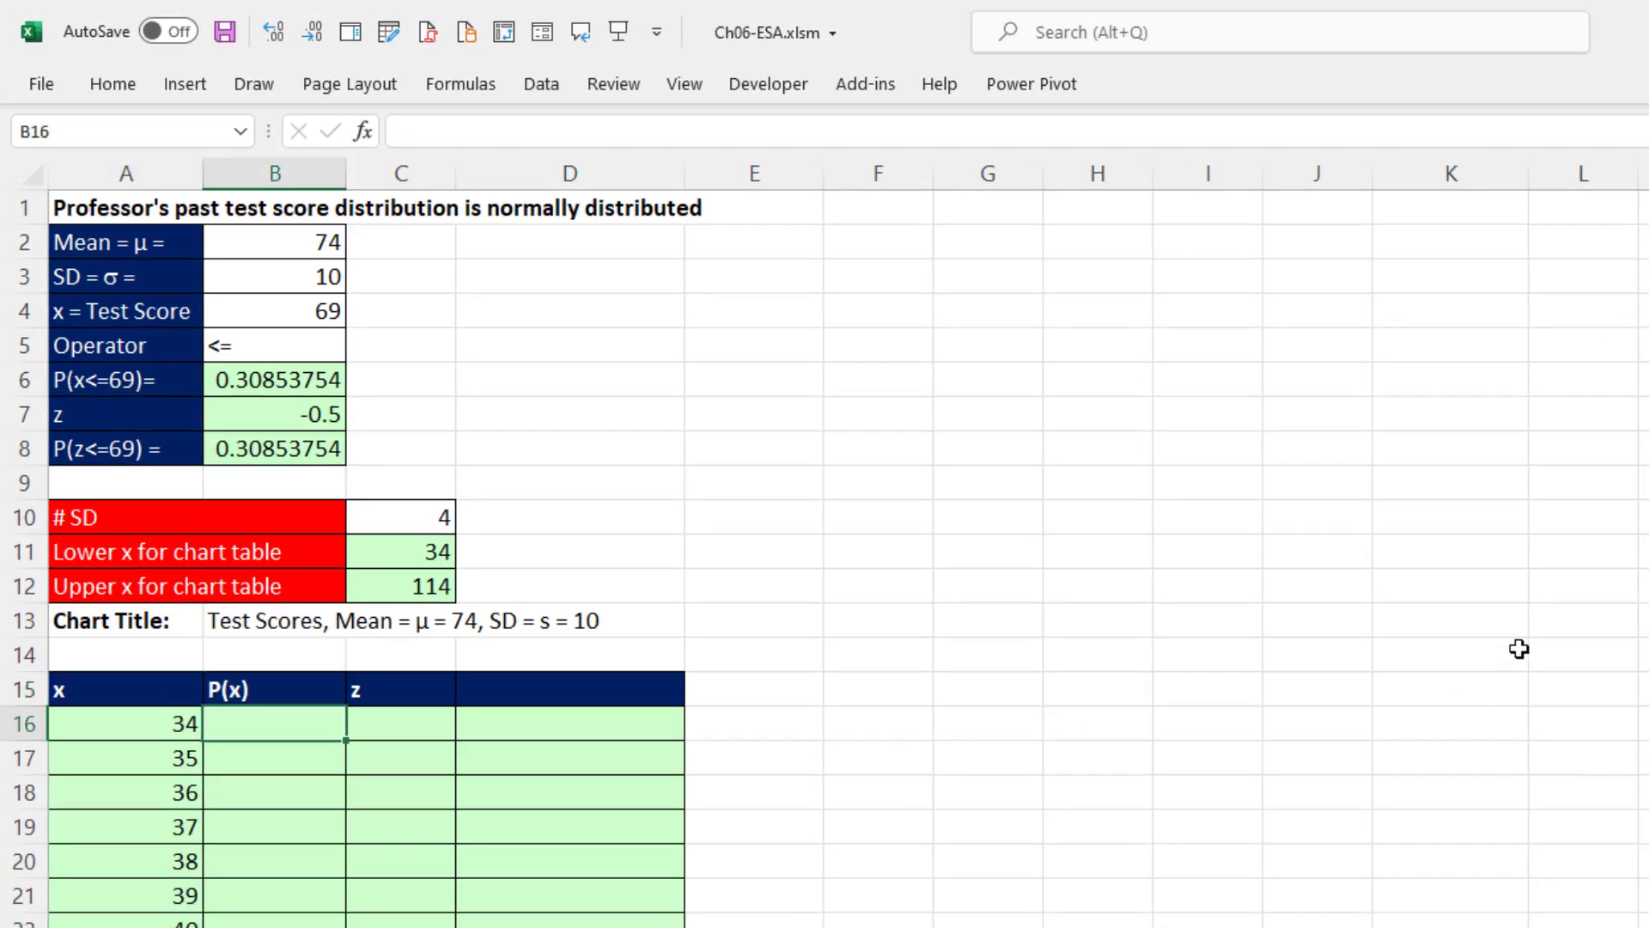
pyautogui.write('=nor')
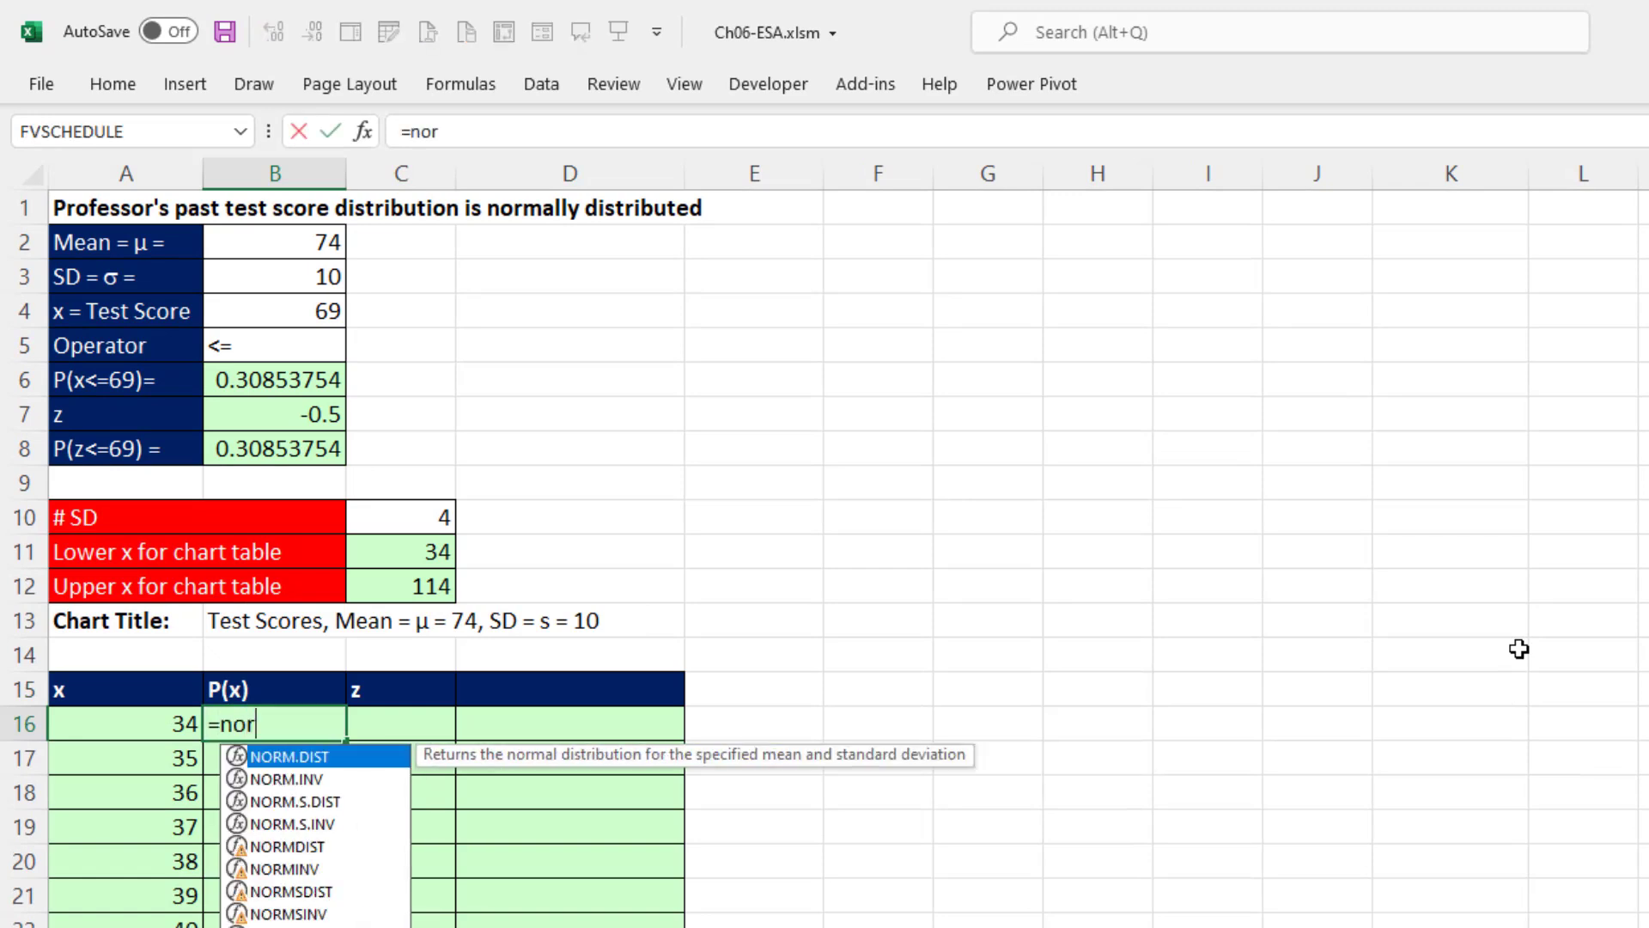
pyautogui.press('Tab')
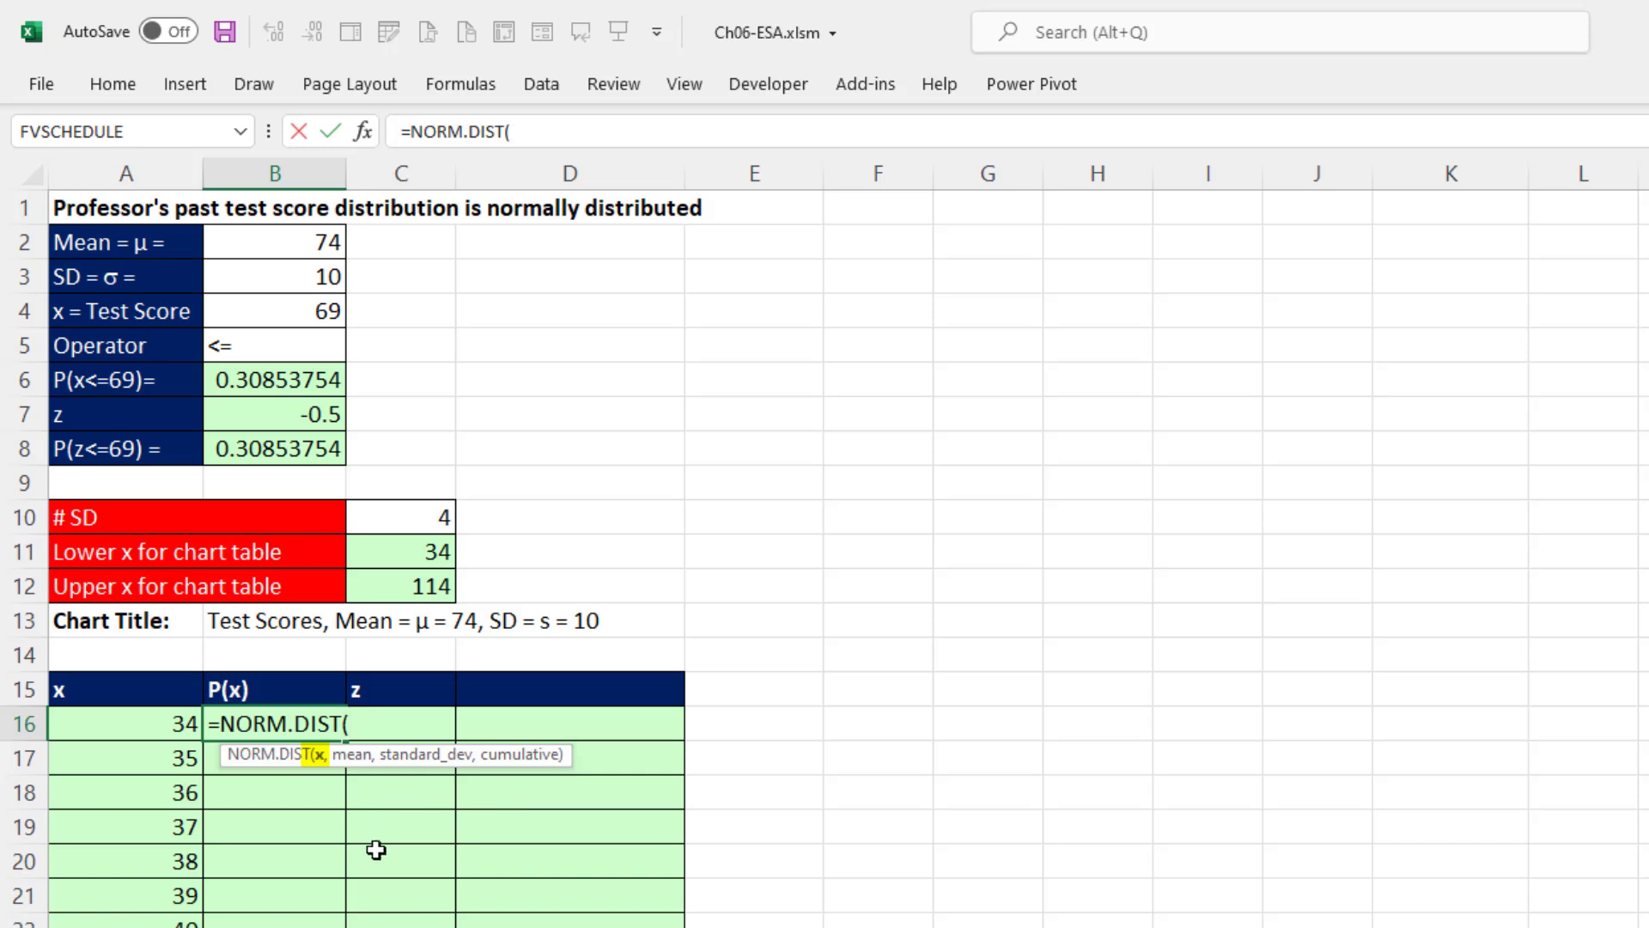
pyautogui.click(155, 730)
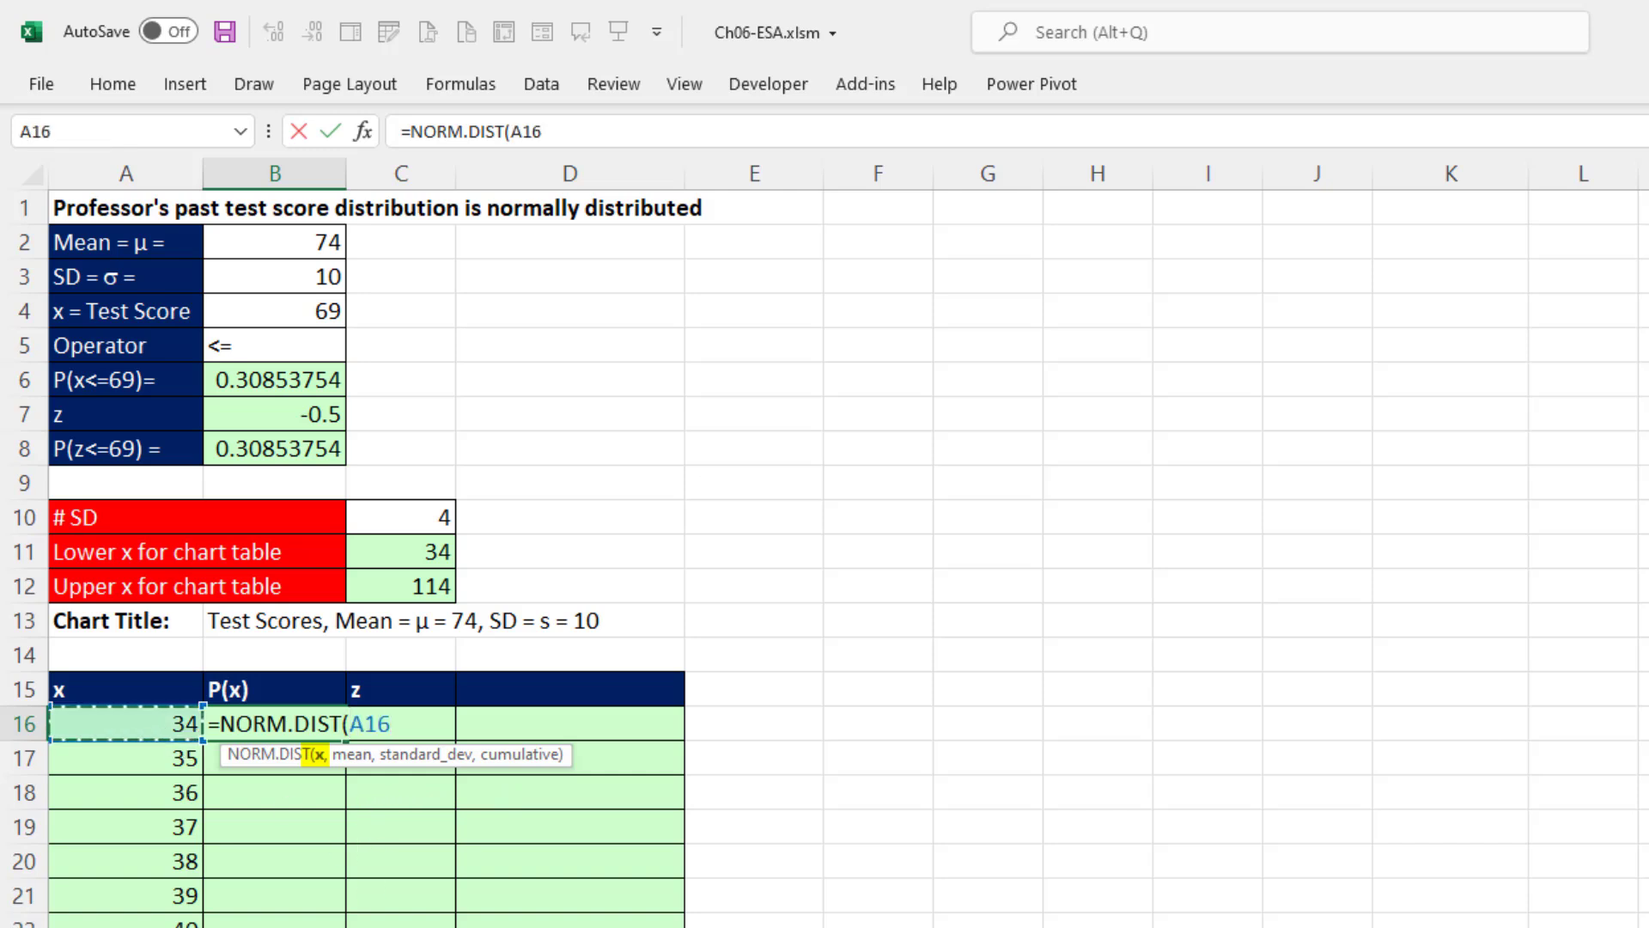
pyautogui.write('#')
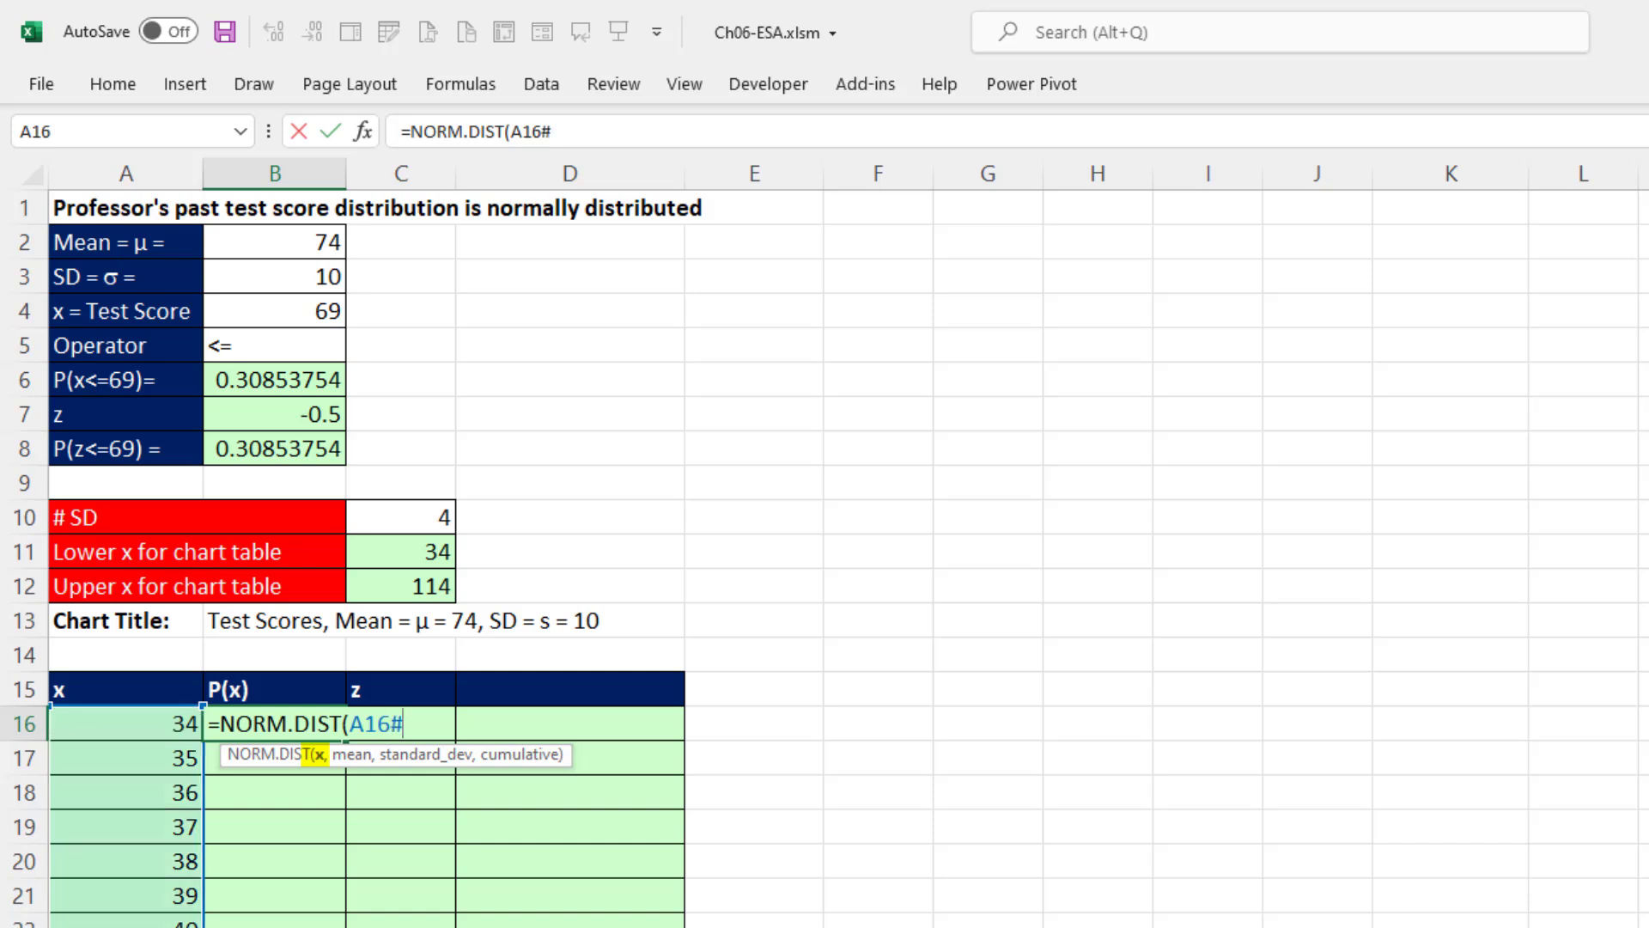
pyautogui.write(',')
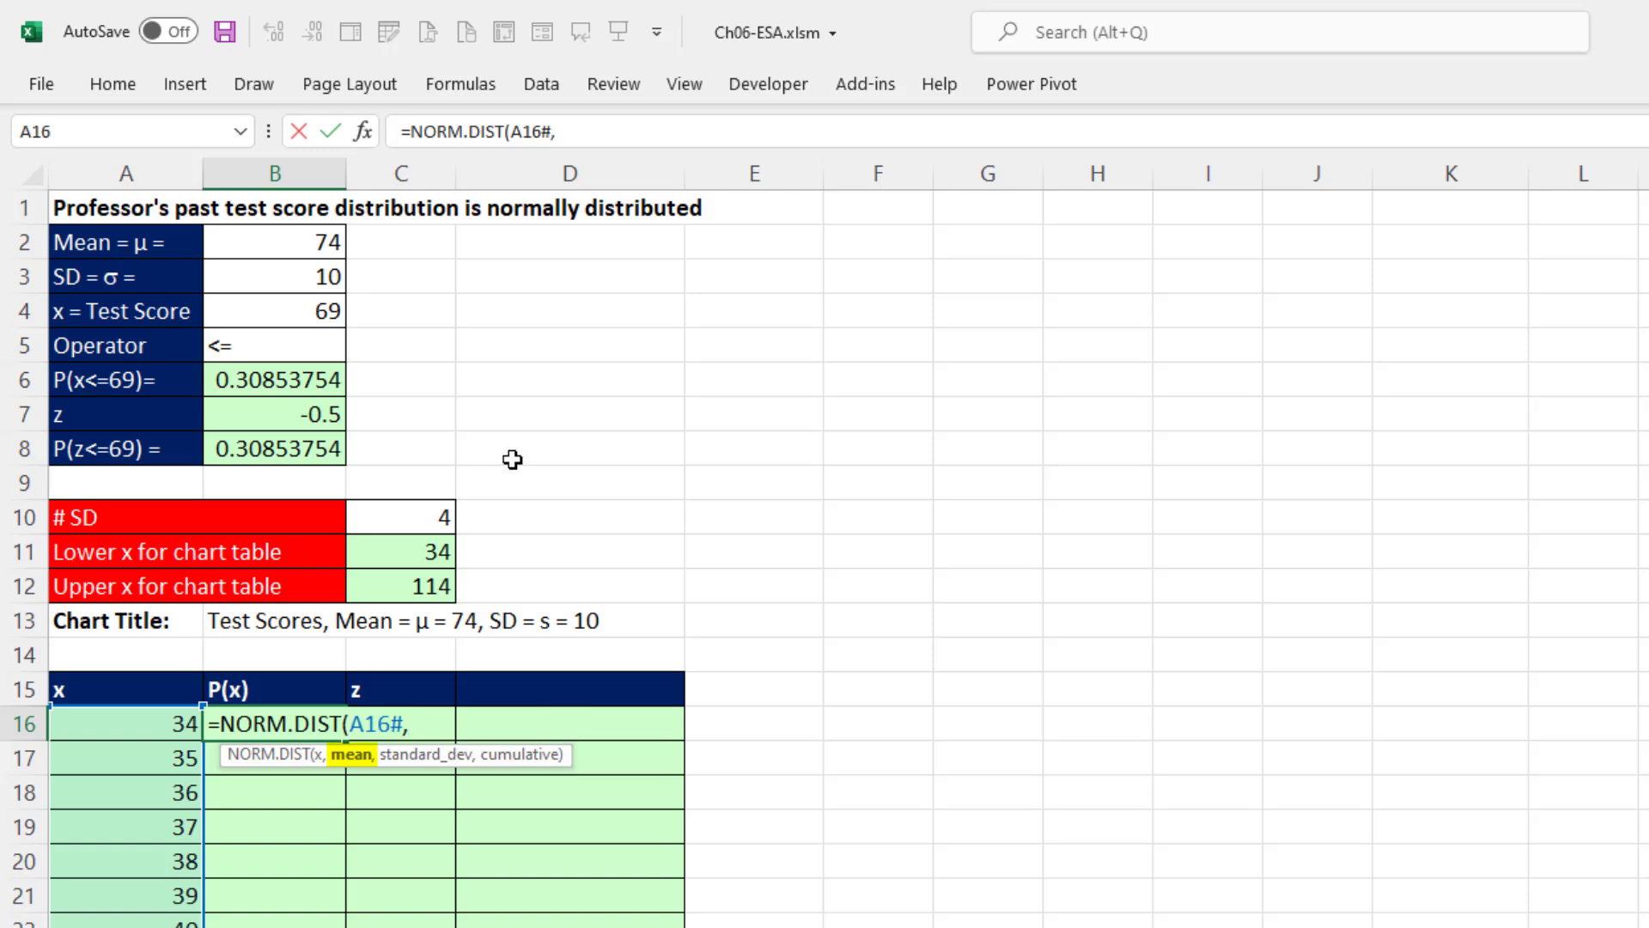
pyautogui.click(315, 244)
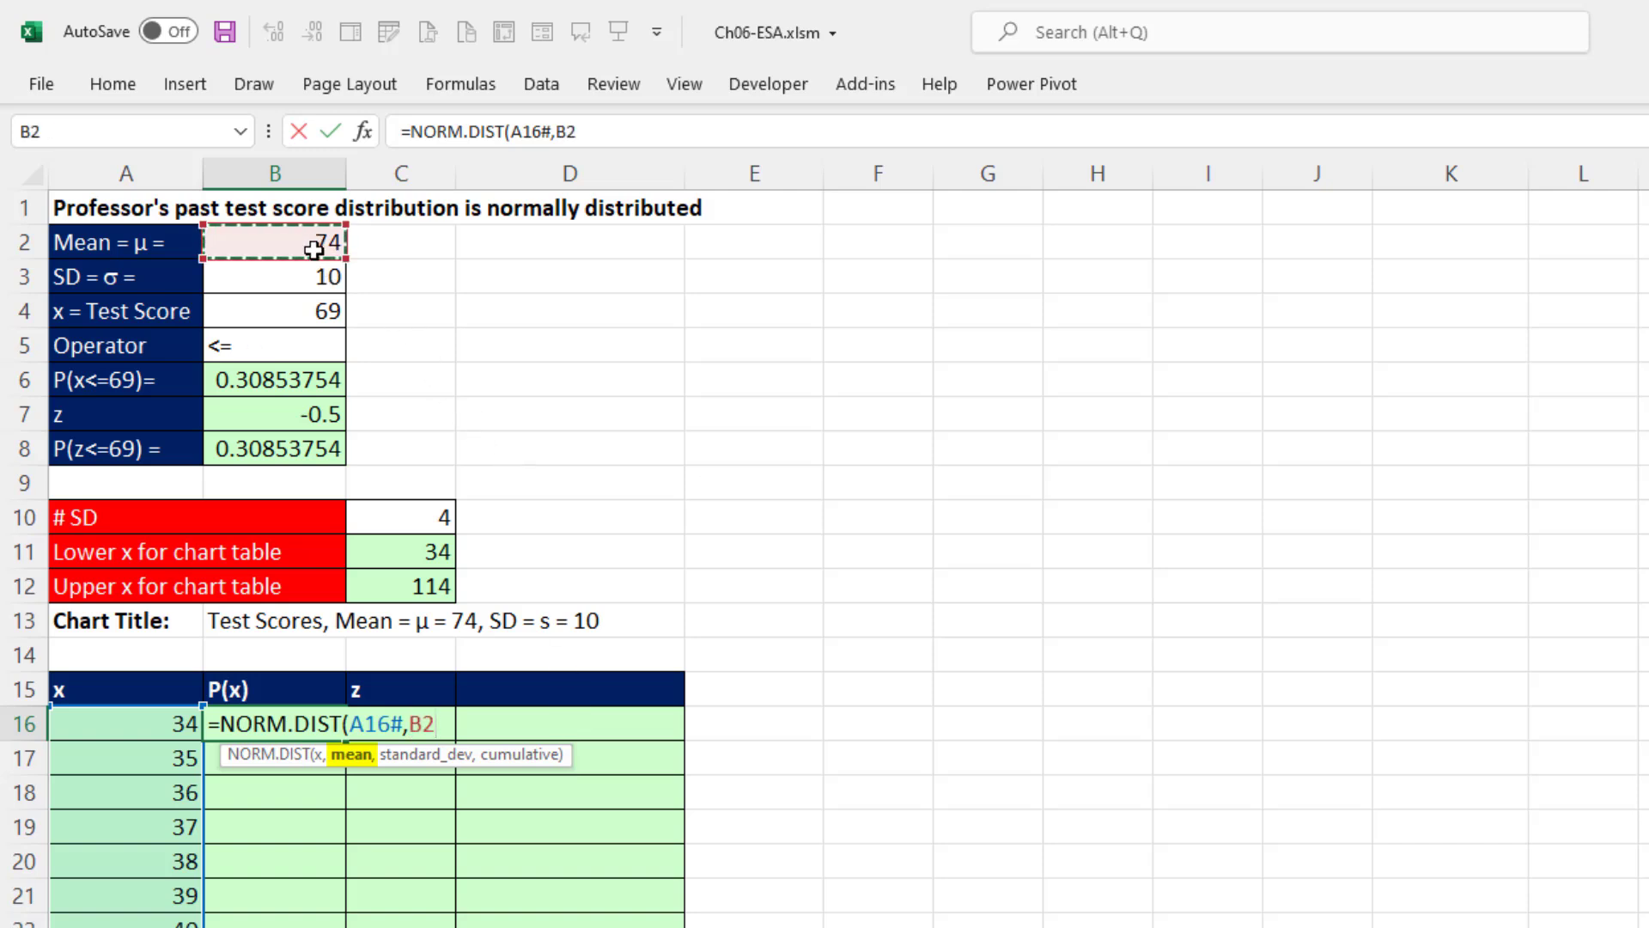
pyautogui.write(',')
pyautogui.click(327, 276)
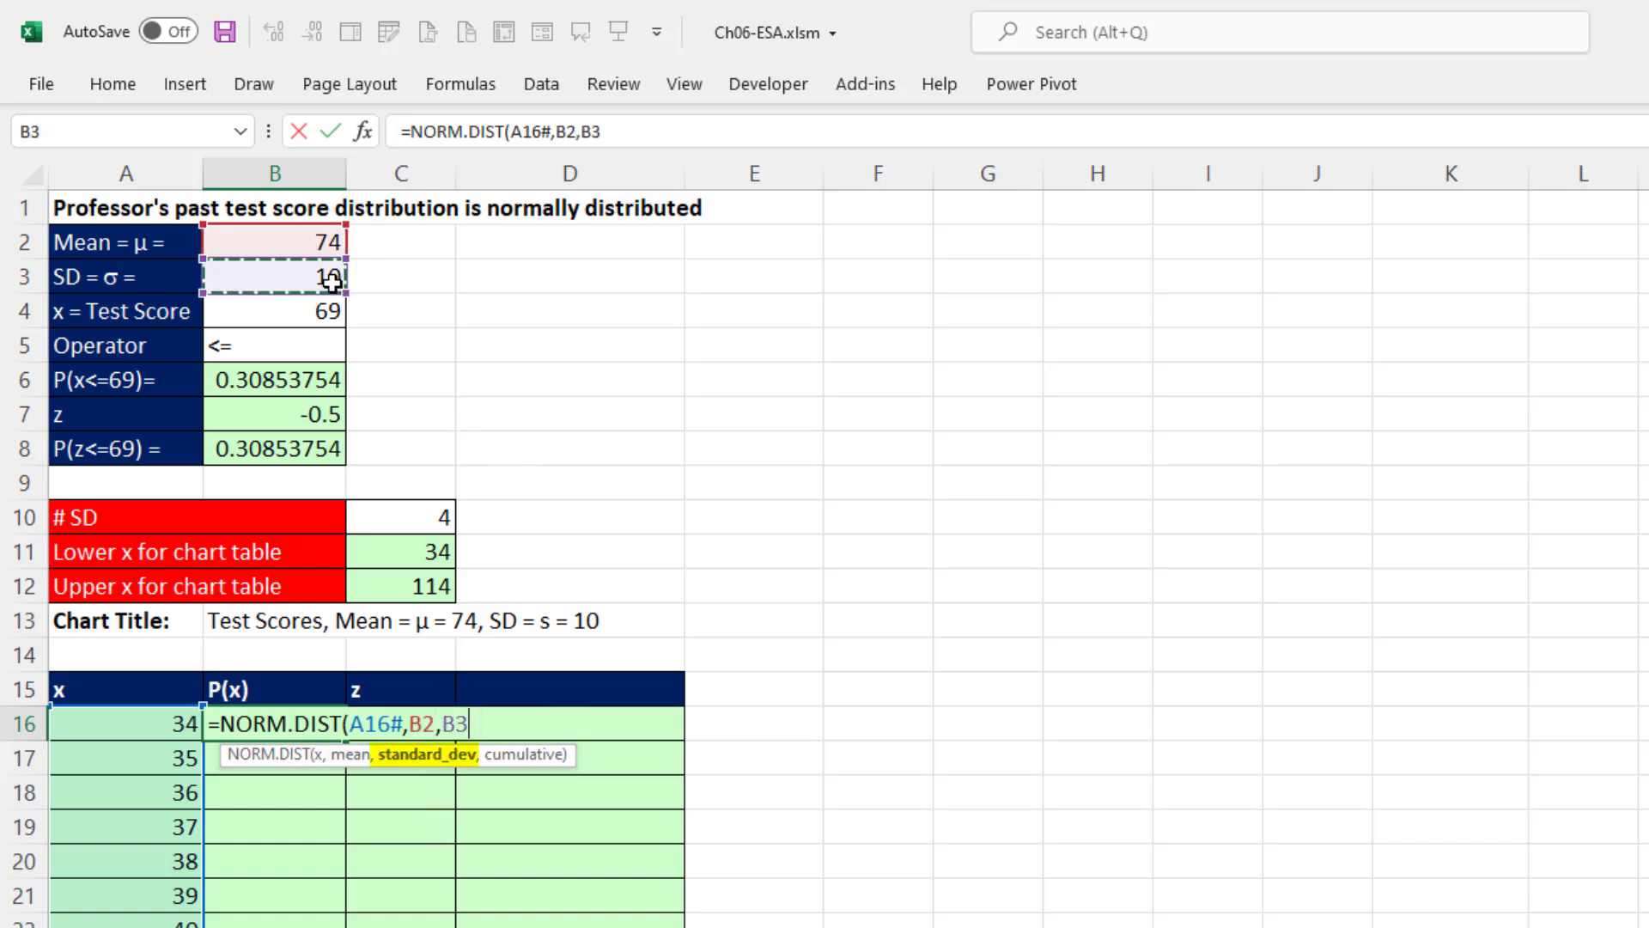
pyautogui.write(',')
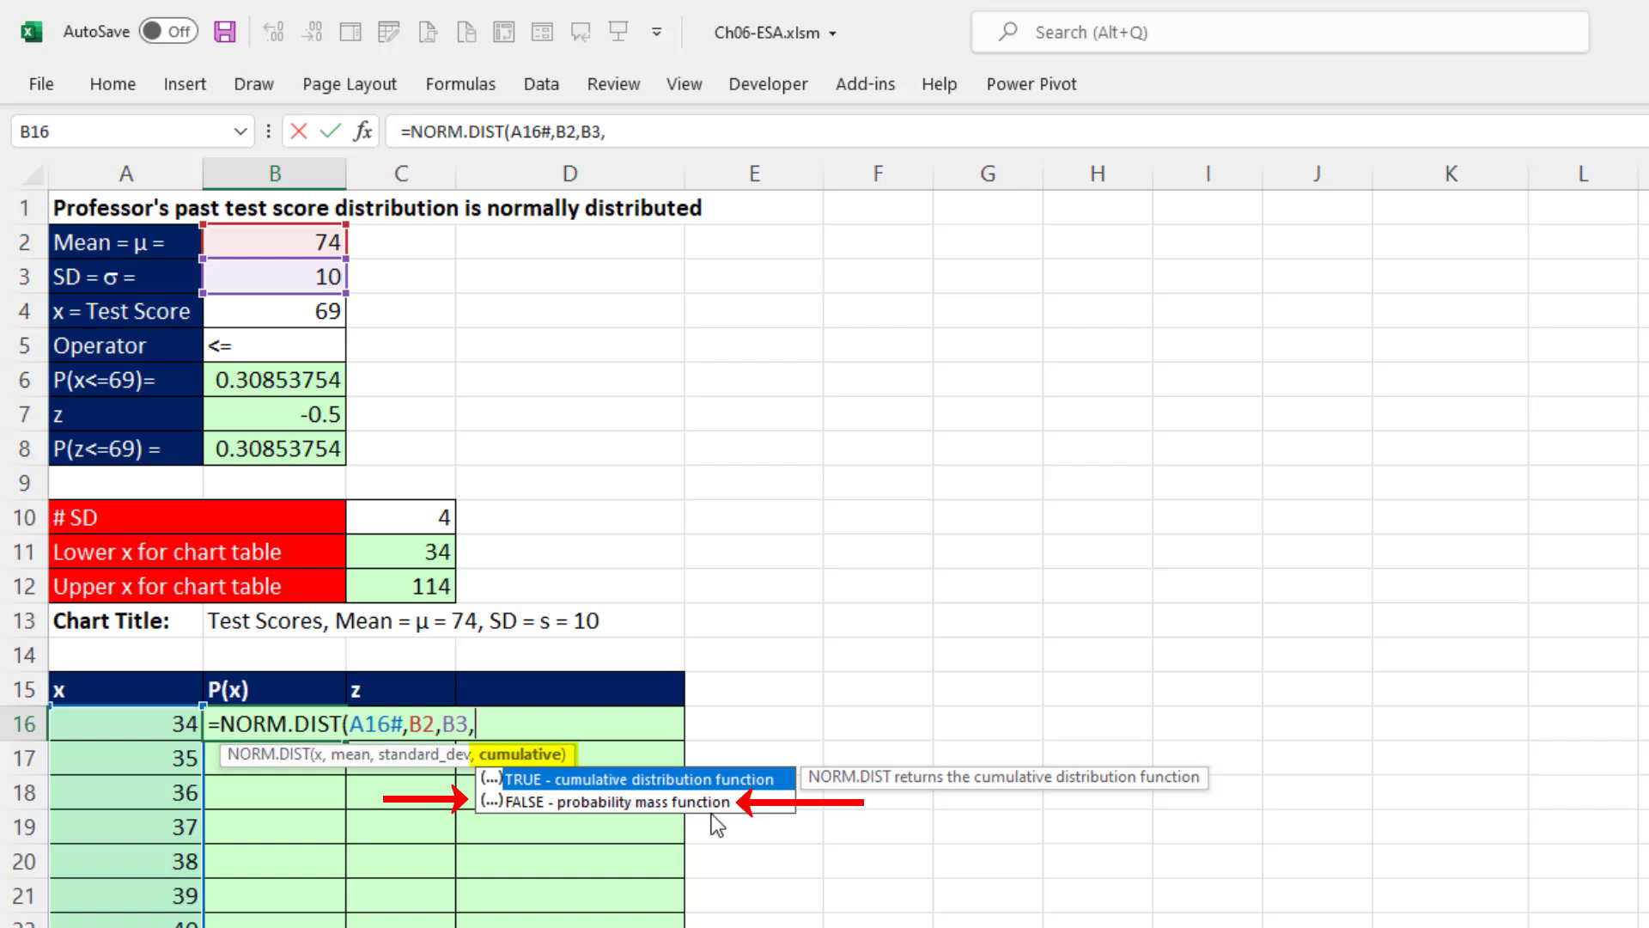
pyautogui.write('0)')
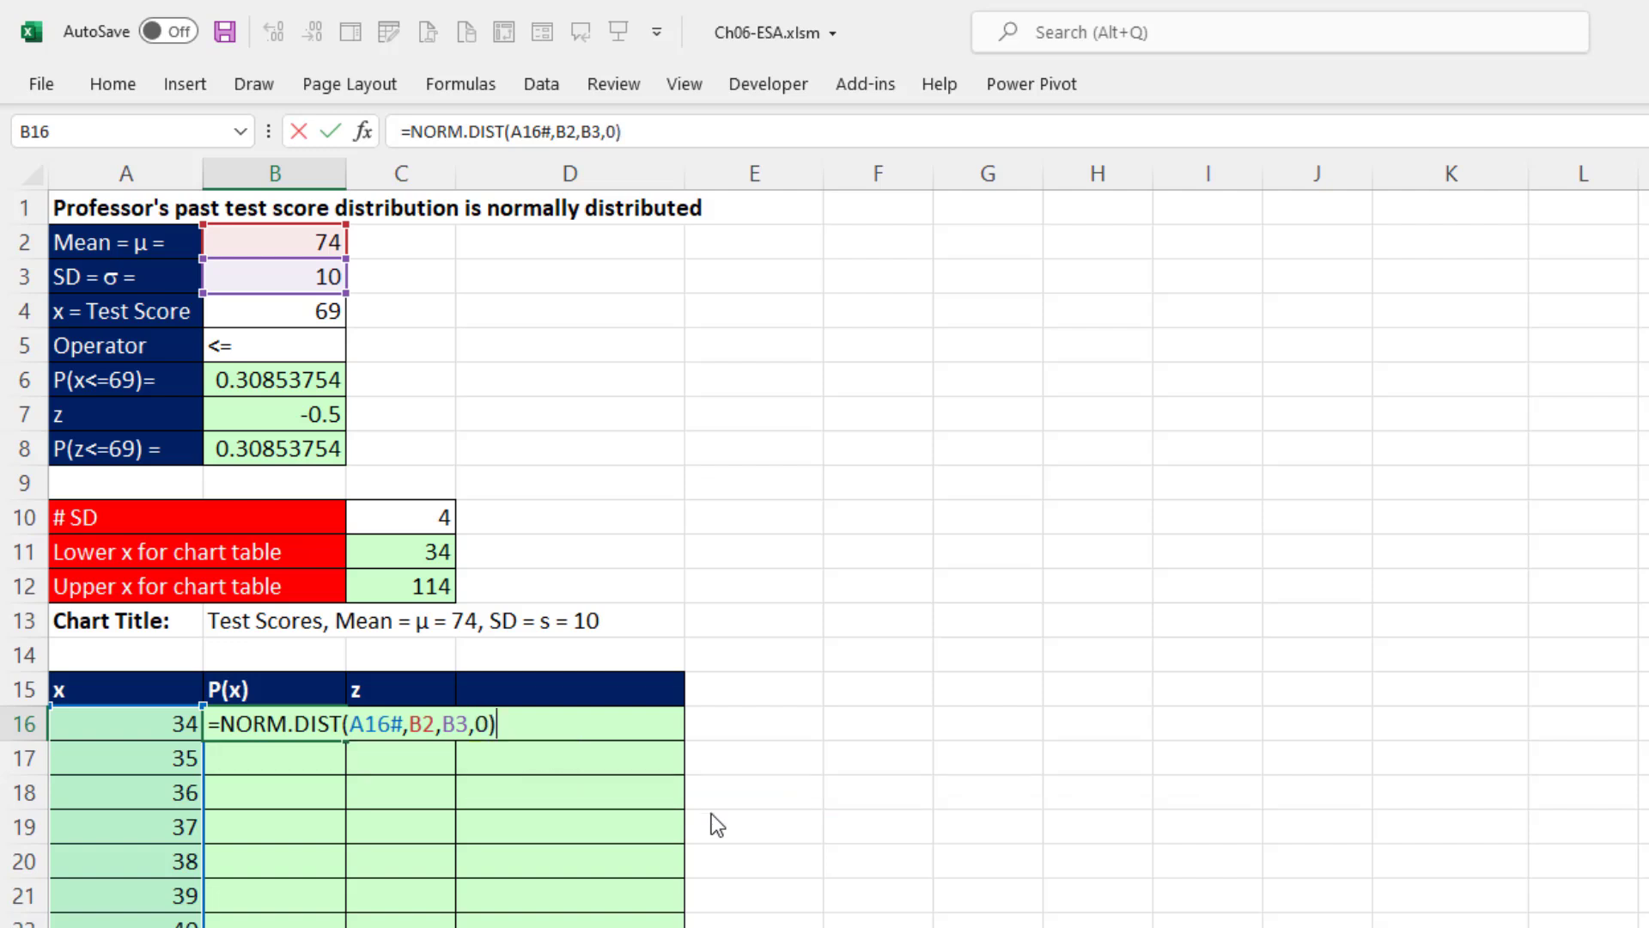
pyautogui.press('Return')
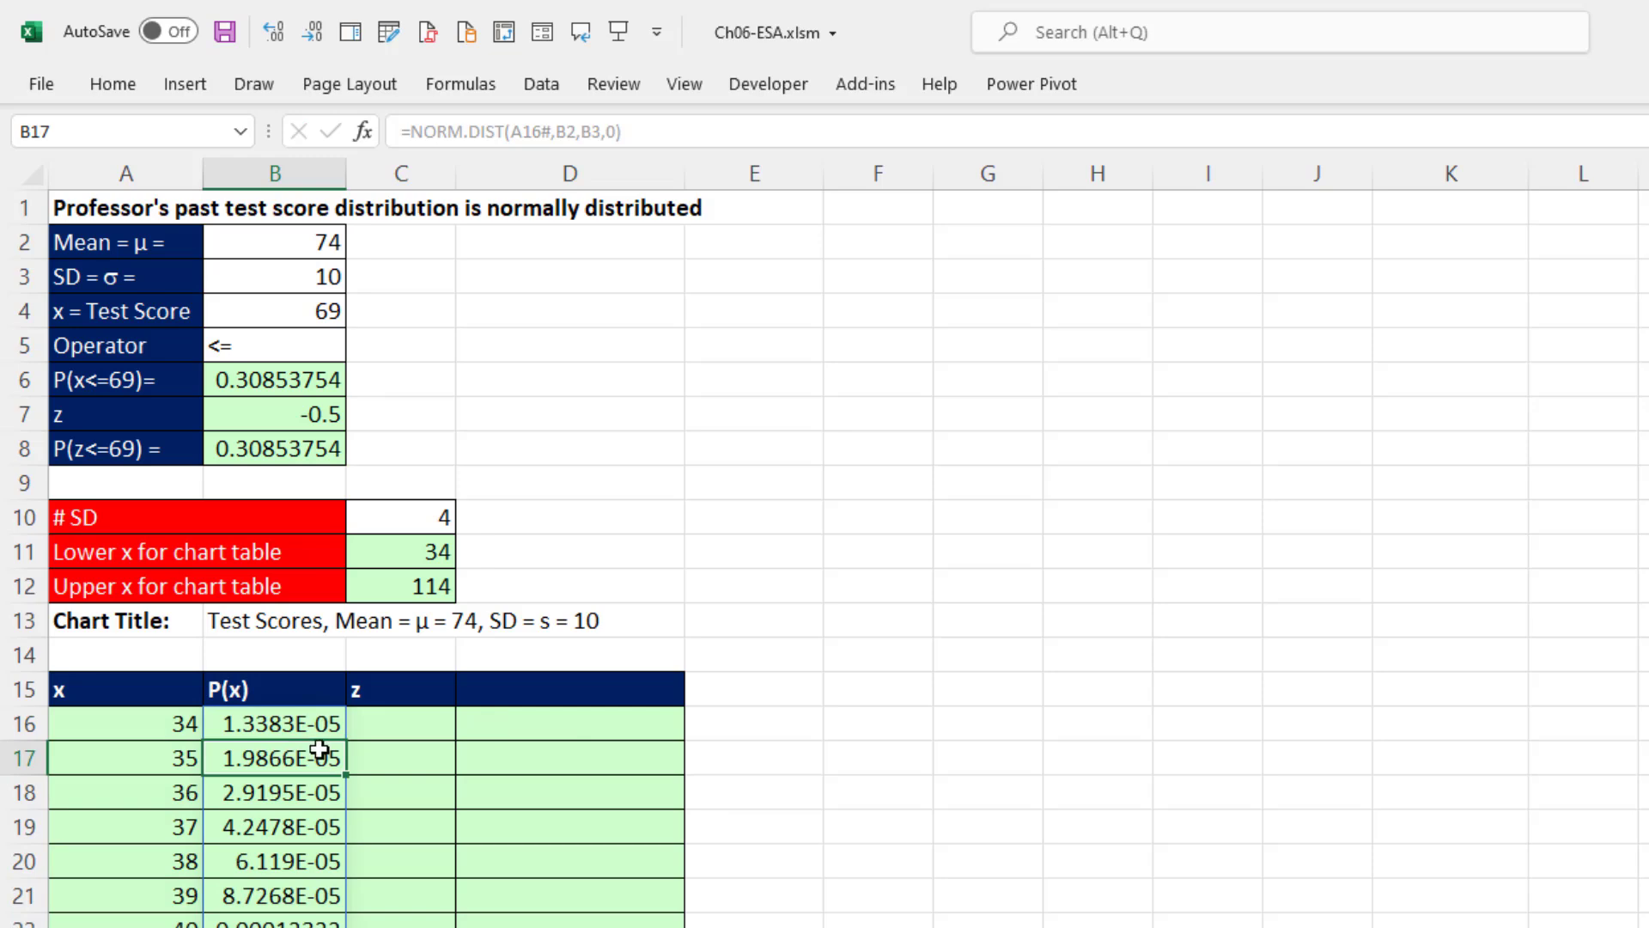
# Scroll through P(x) to check the peak density 0.03989423 at x = 74
pyautogui.scroll(-7, 319, 778)
pyautogui.scroll(-2, 319, 810)
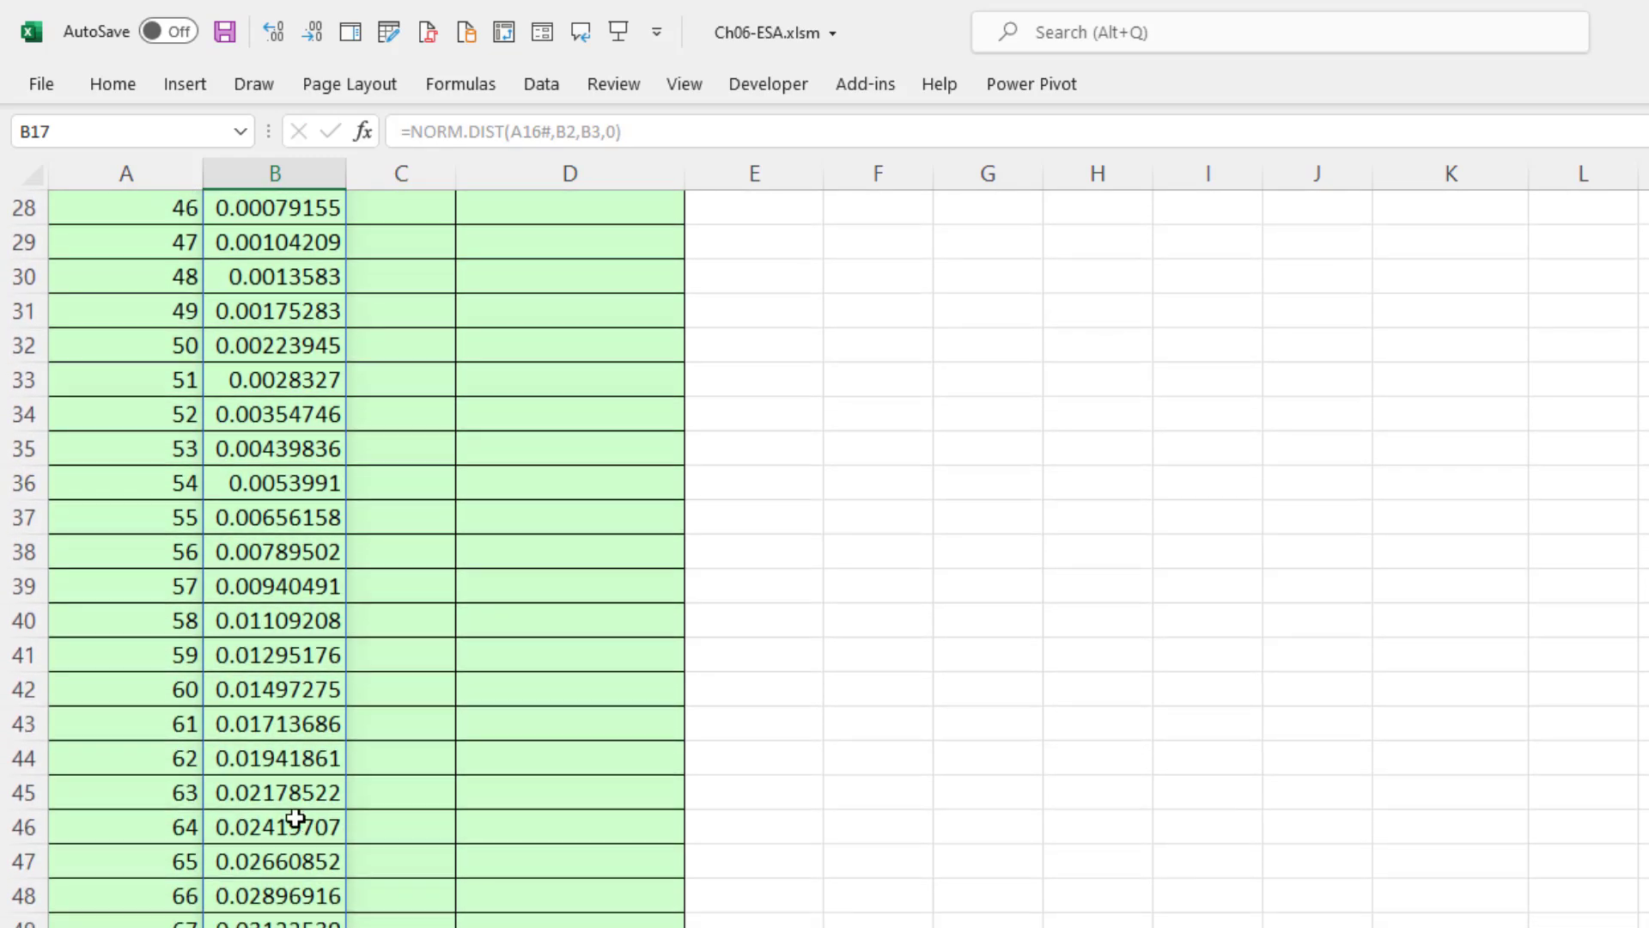
pyautogui.scroll(-3, 276, 810)
pyautogui.click(238, 873)
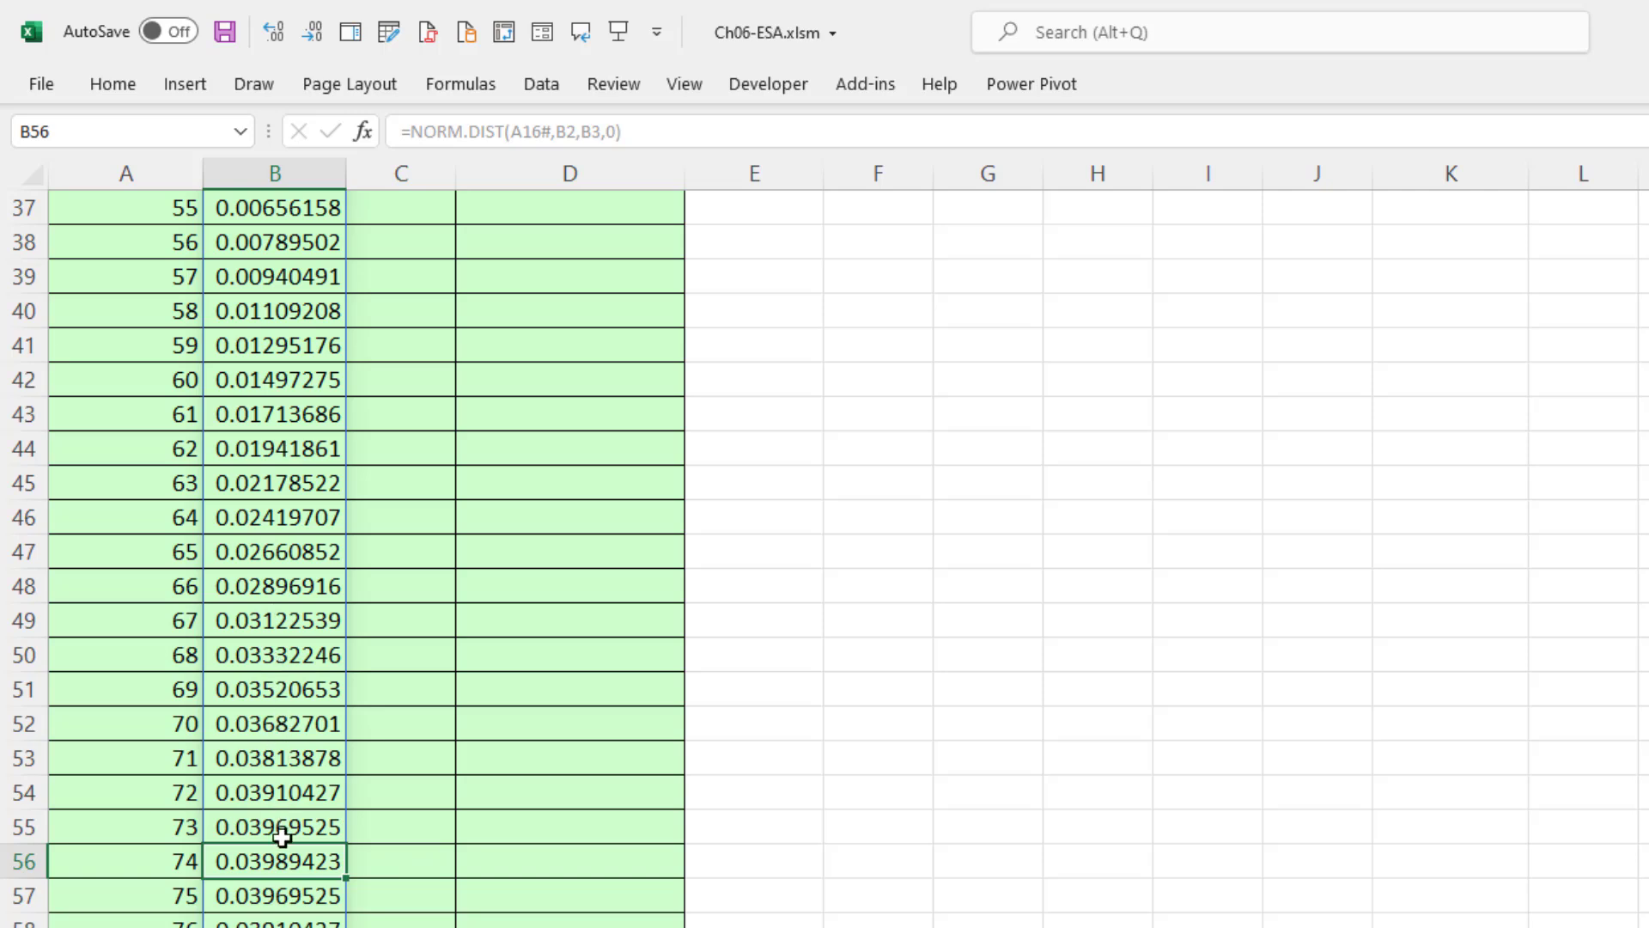
pyautogui.click(272, 894)
pyautogui.scroll(-1, 273, 893)
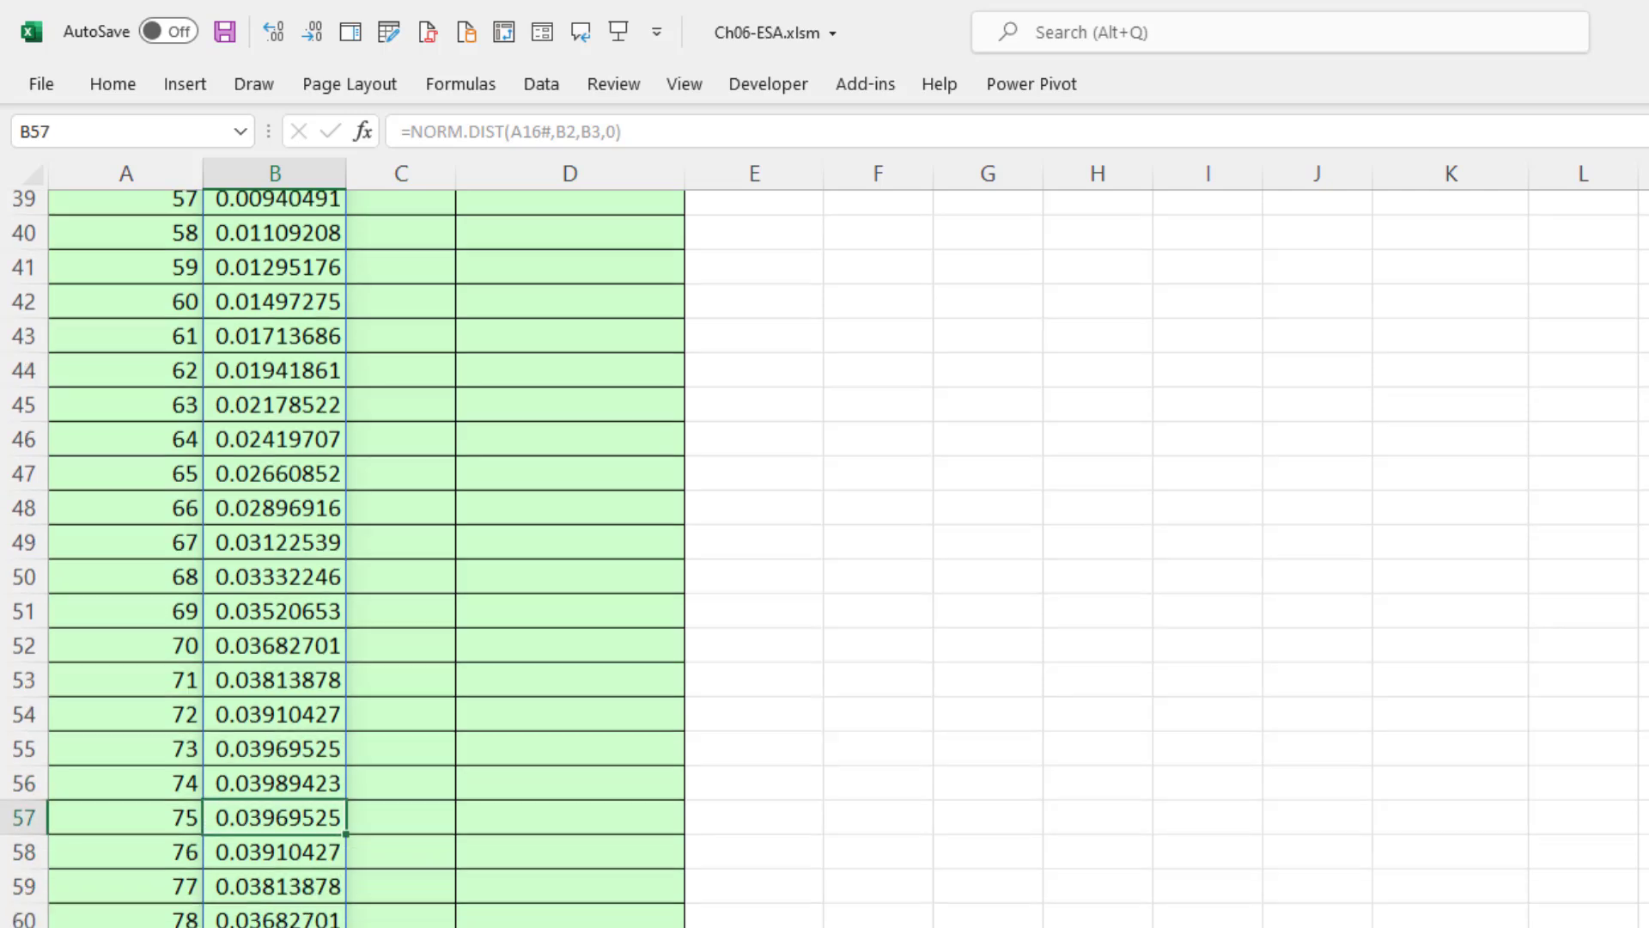
pyautogui.scroll(-5, 270, 846)
pyautogui.scroll(15, 269, 846)
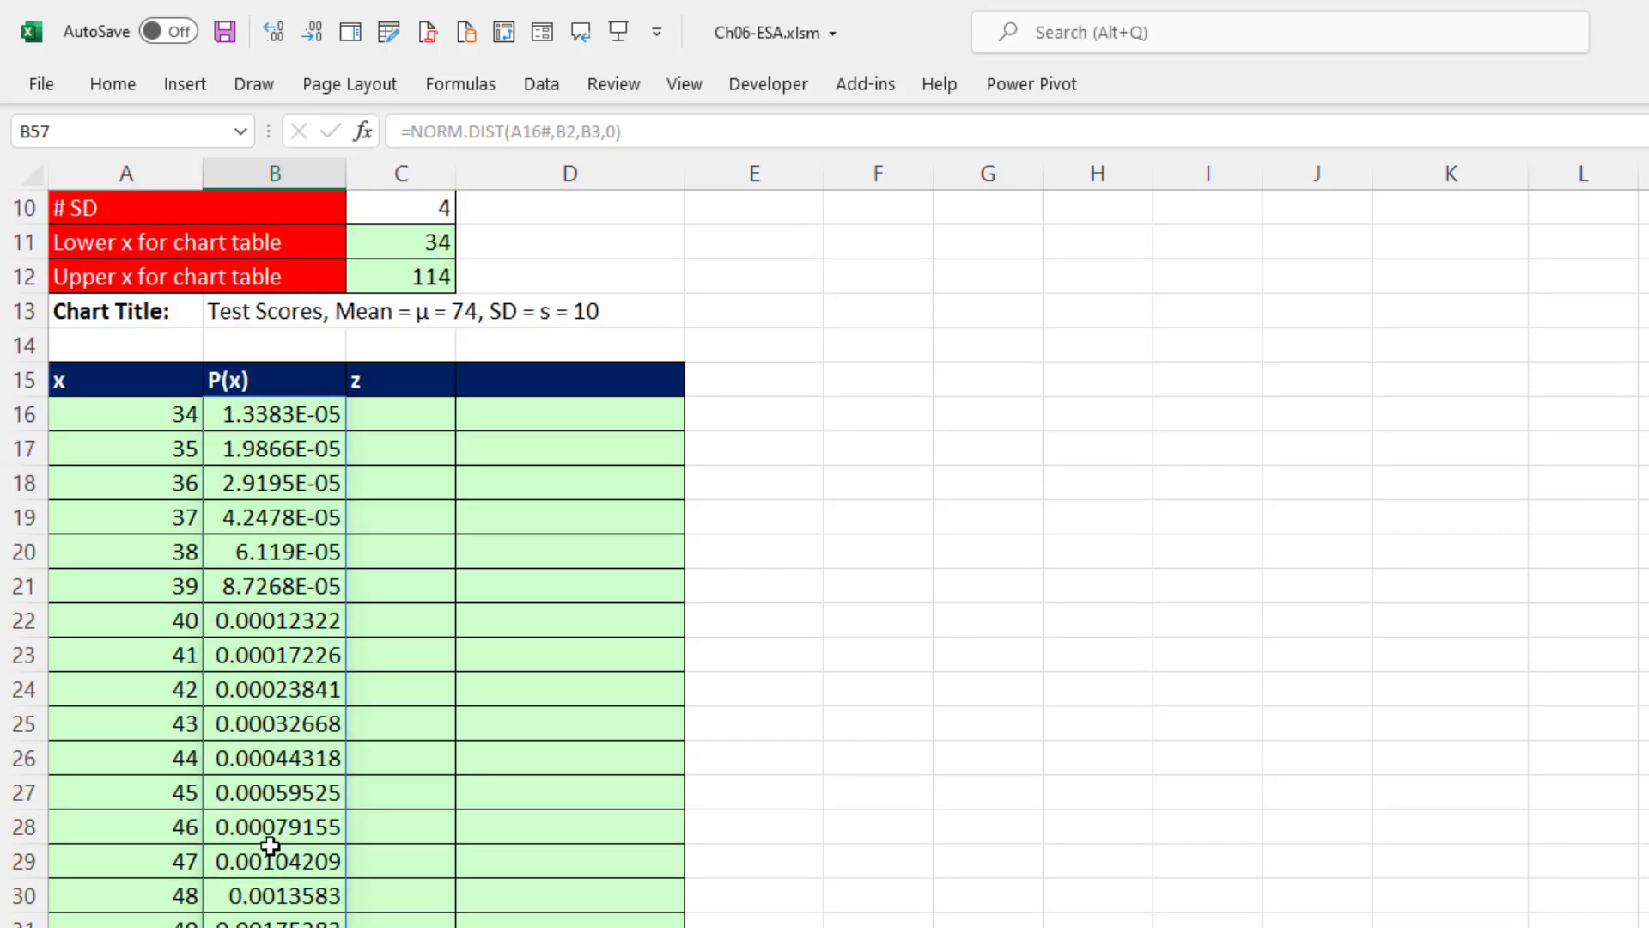
pyautogui.scroll(3, 270, 846)
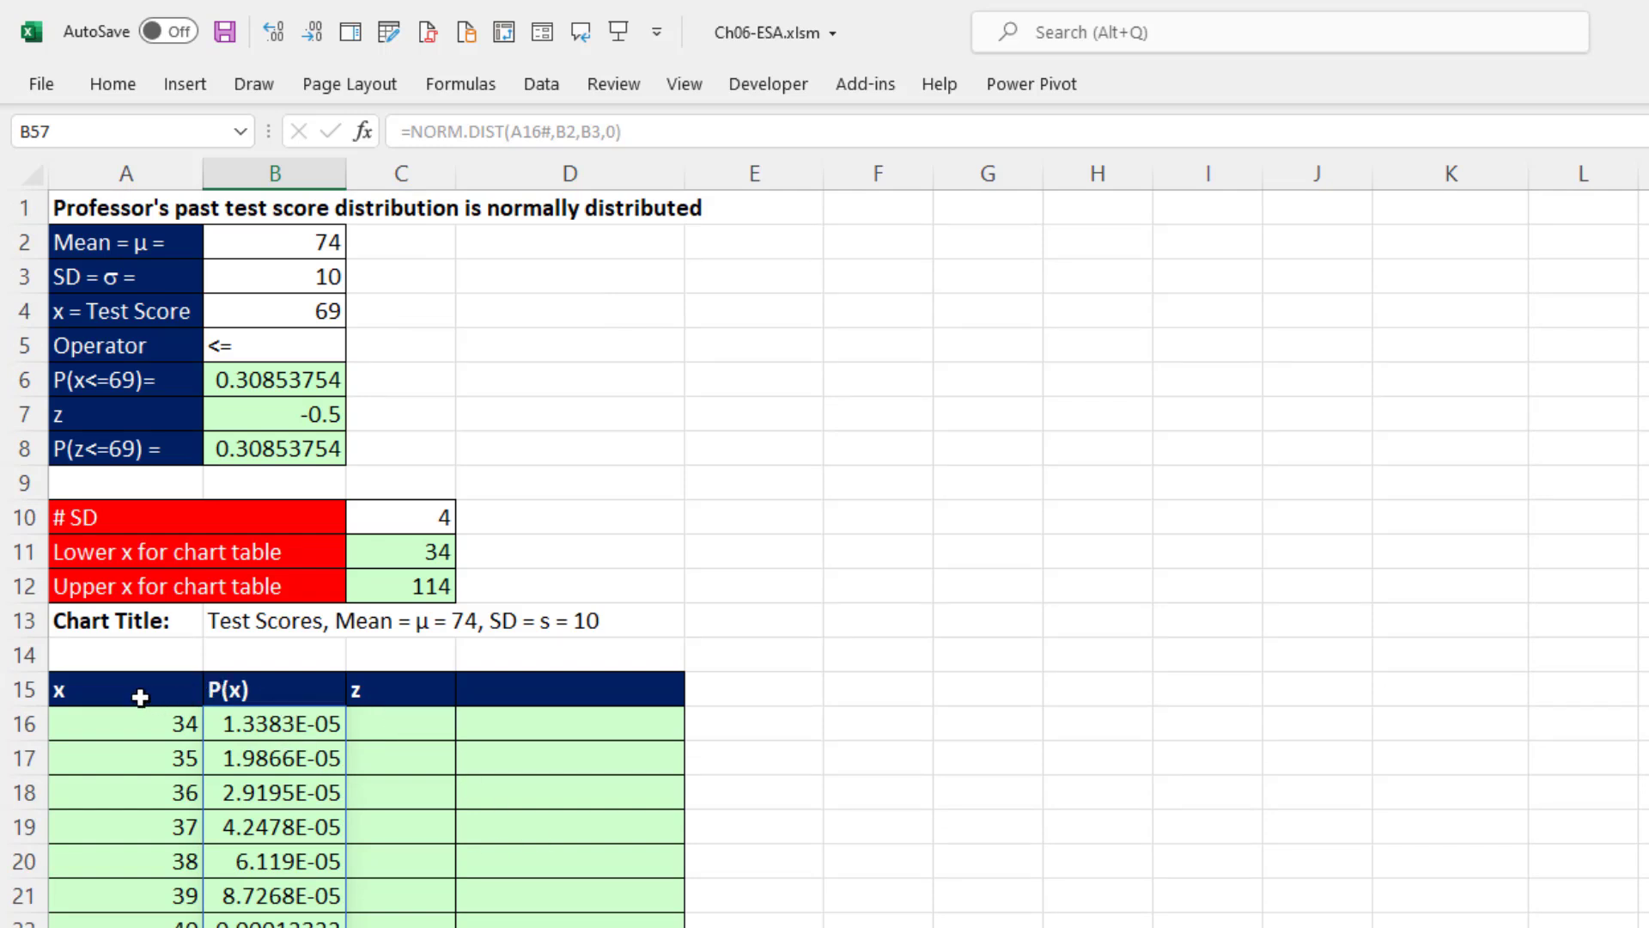
# Select the x and P(x) columns from their headers down to the last row
pyautogui.moveTo(109, 694); pyautogui.dragTo(228, 685)
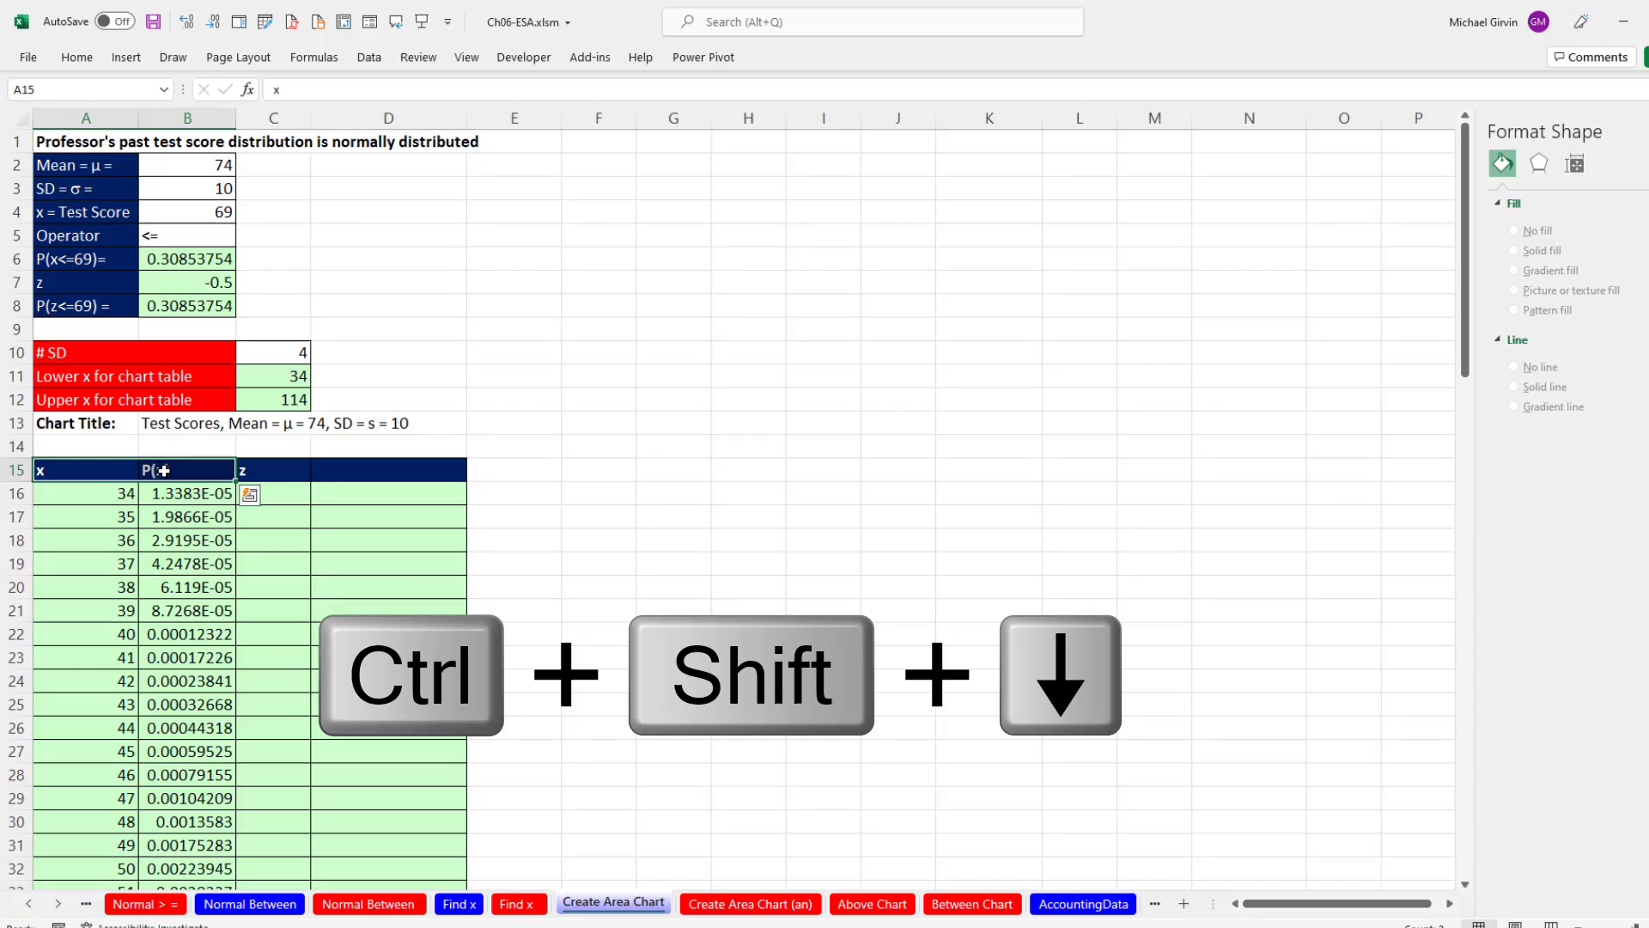
pyautogui.hotkey('ctrl', 'shift', 'Down')
pyautogui.hotkey('ctrl', 'BackSpace')
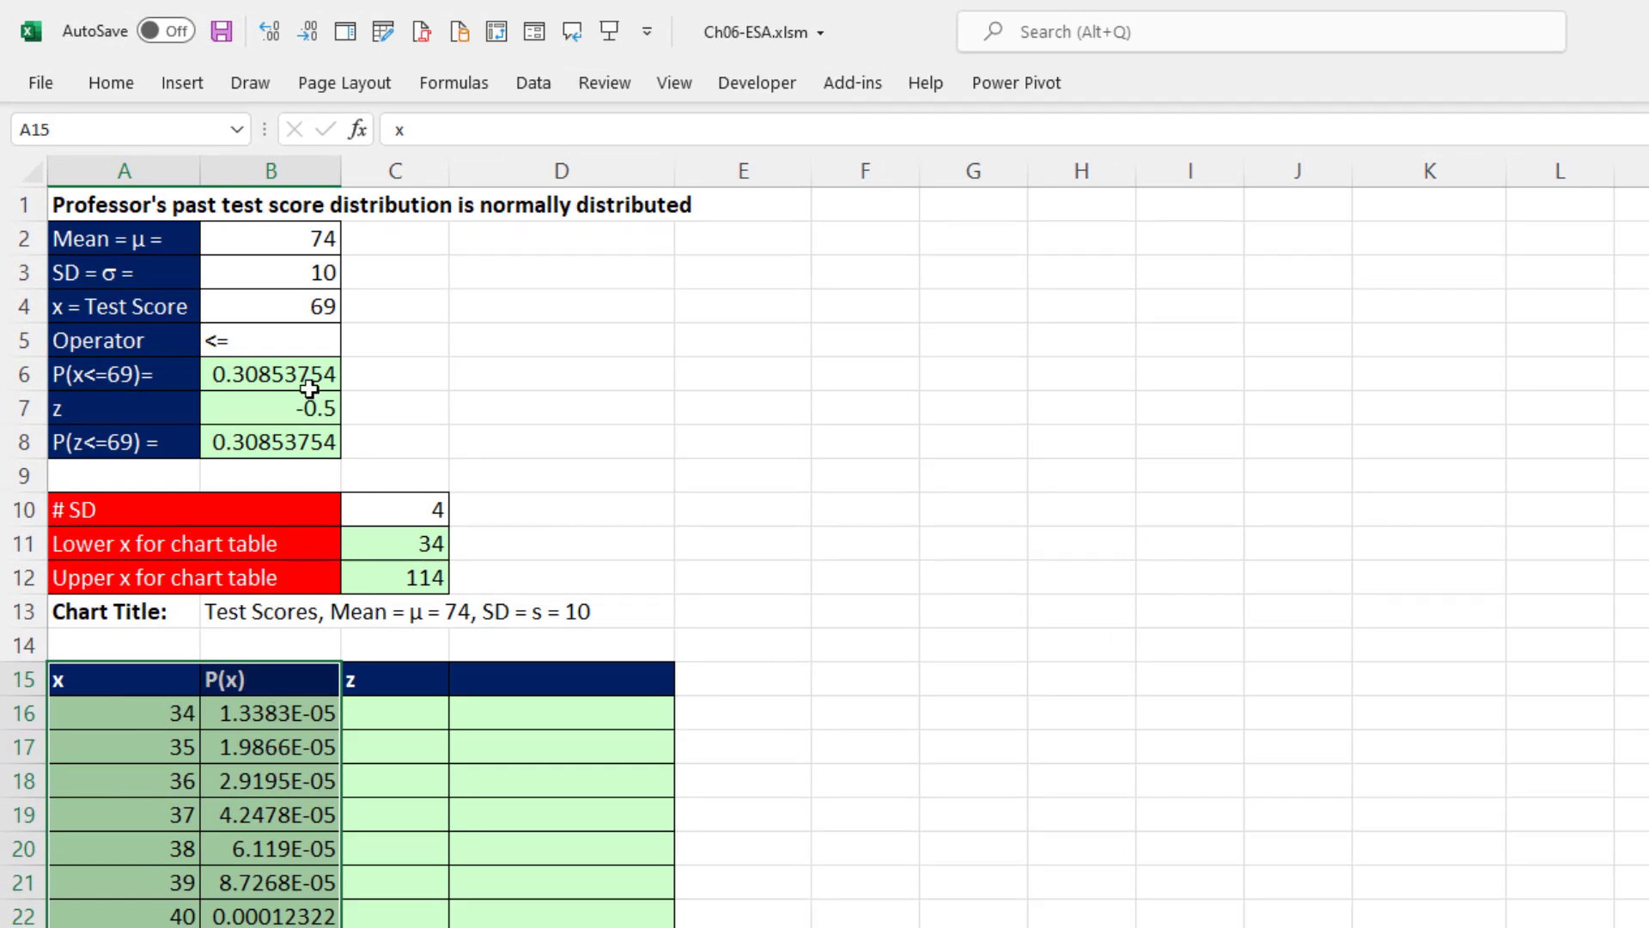
# Insert the bell-curve P(x) area chart from All Charts > Area
pyautogui.click(192, 83)
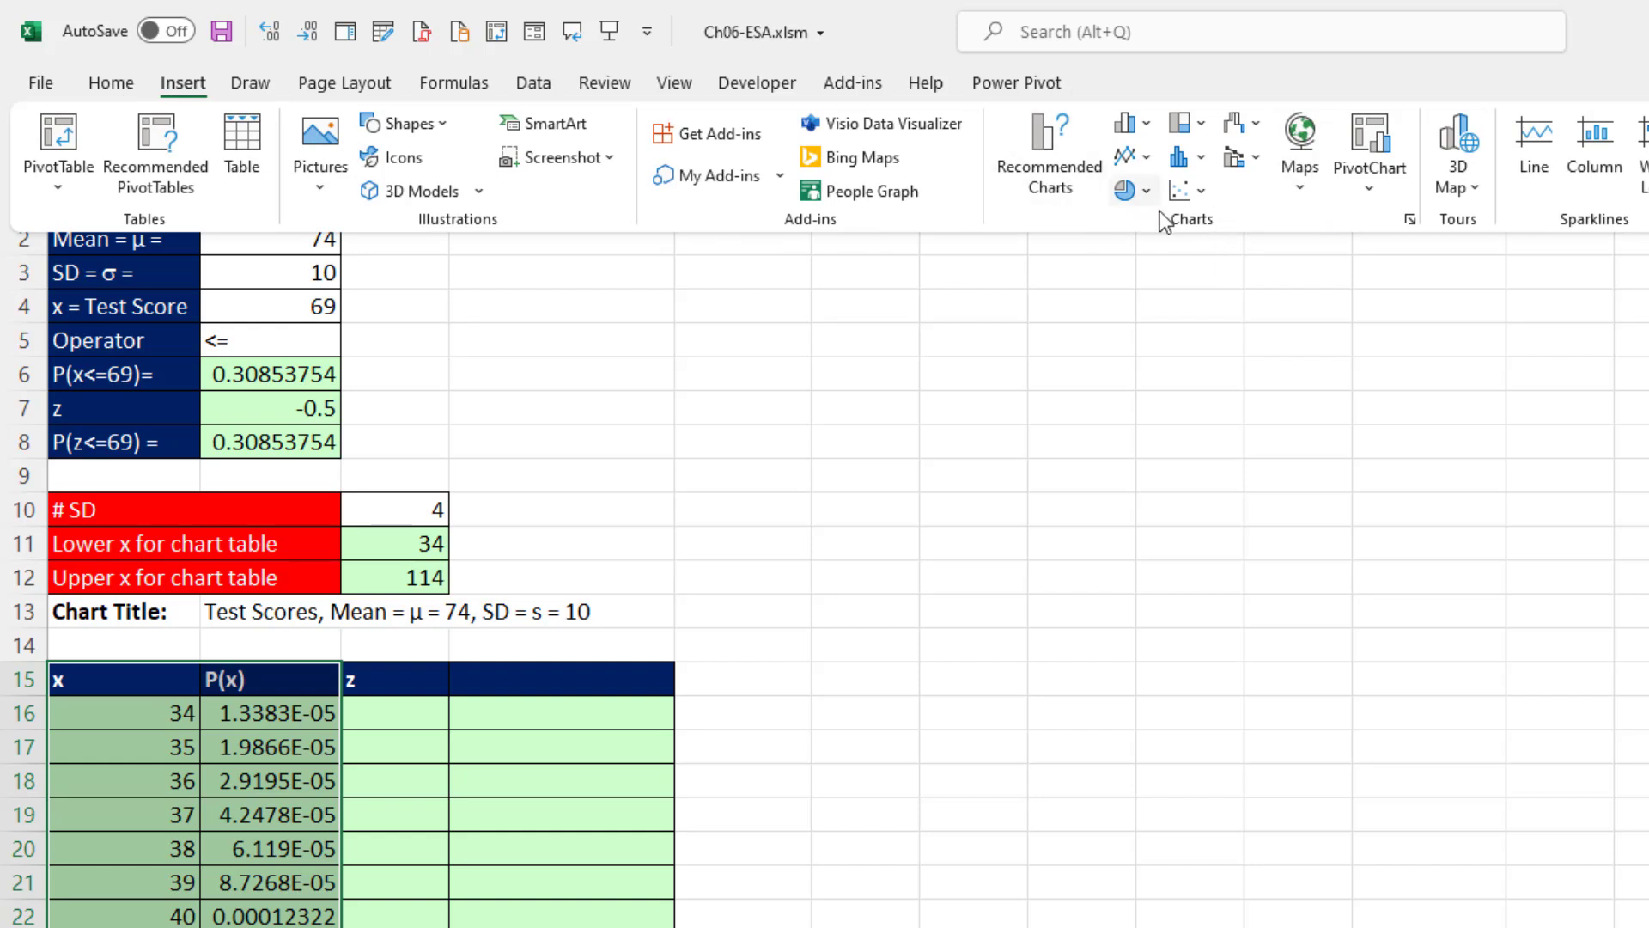
pyautogui.click(1411, 223)
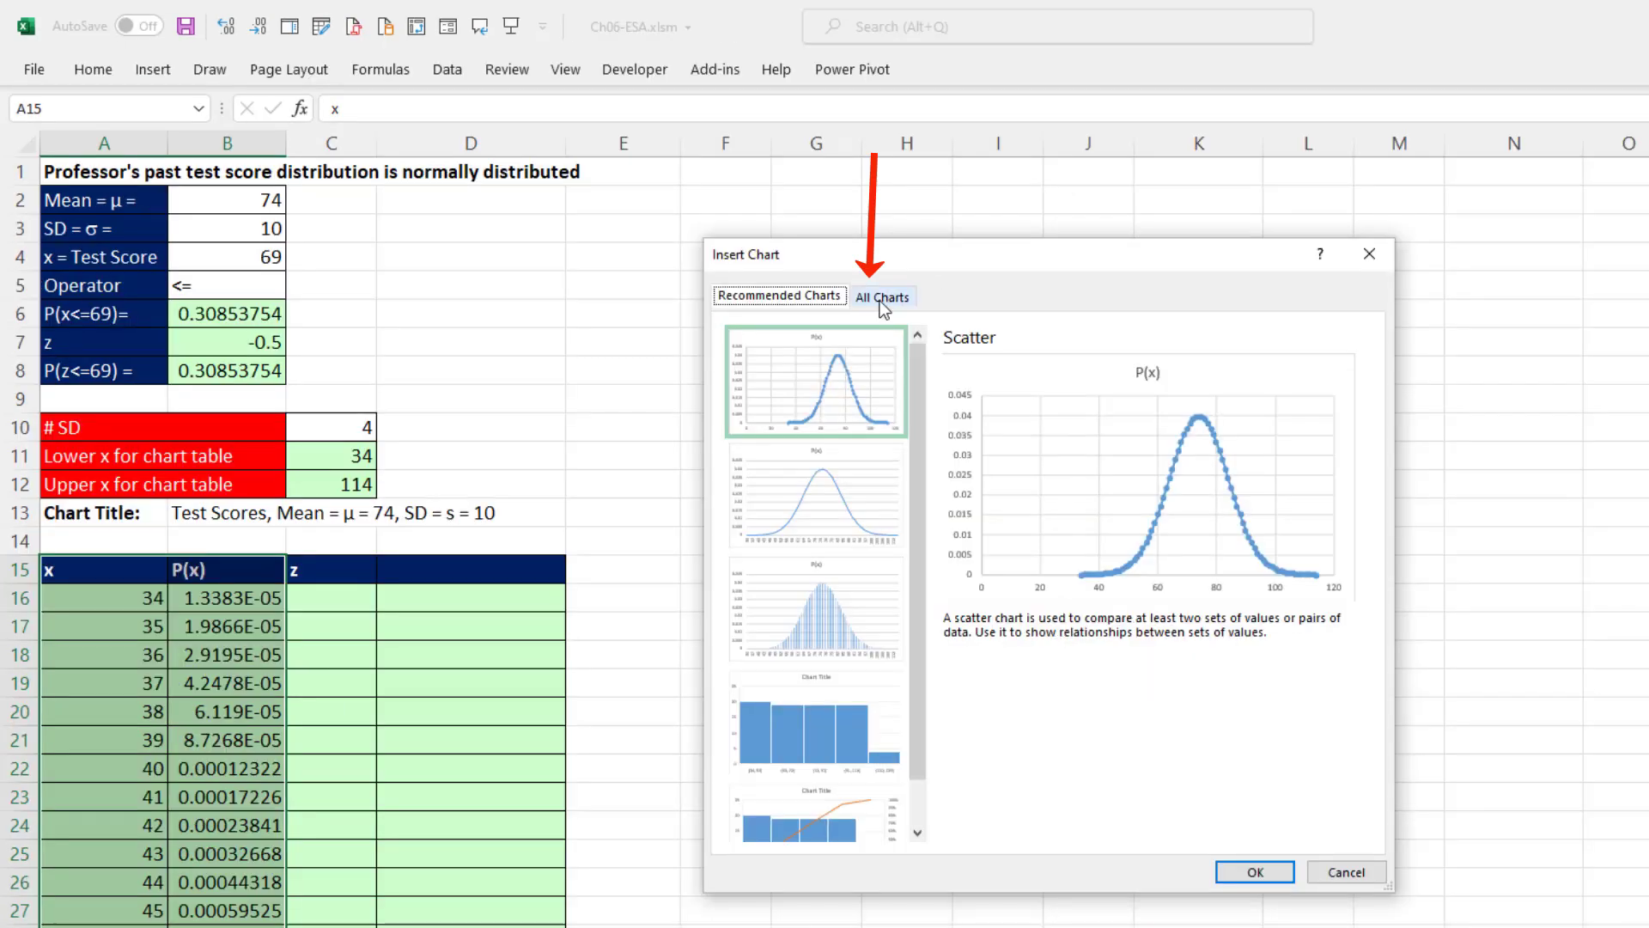
pyautogui.click(883, 300)
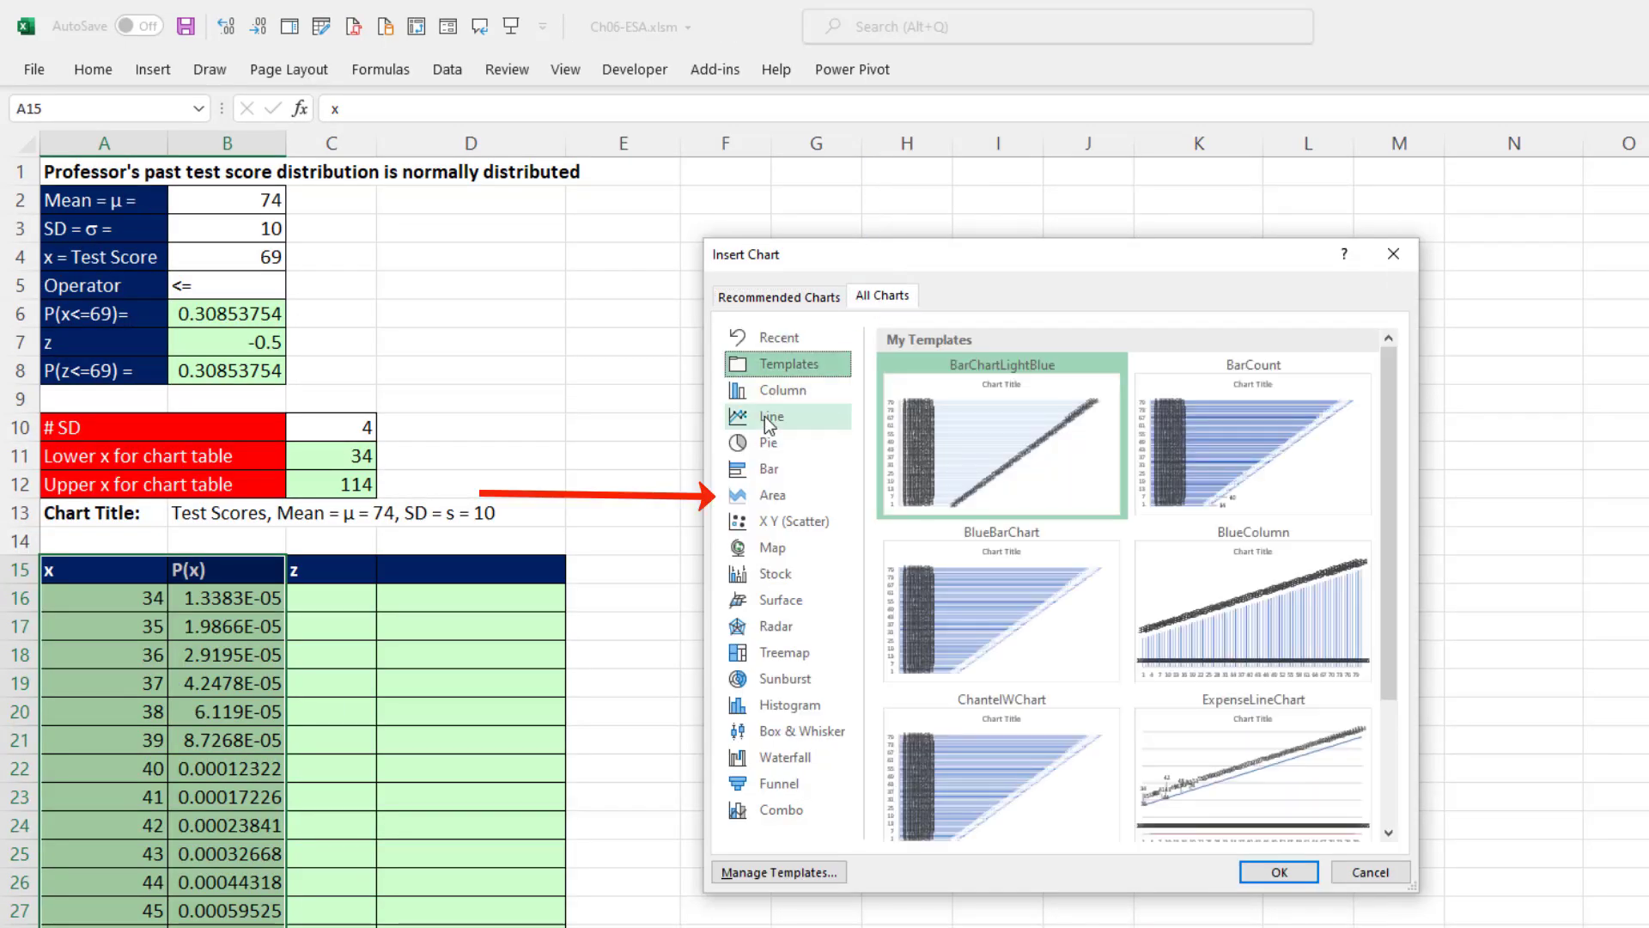
pyautogui.click(763, 496)
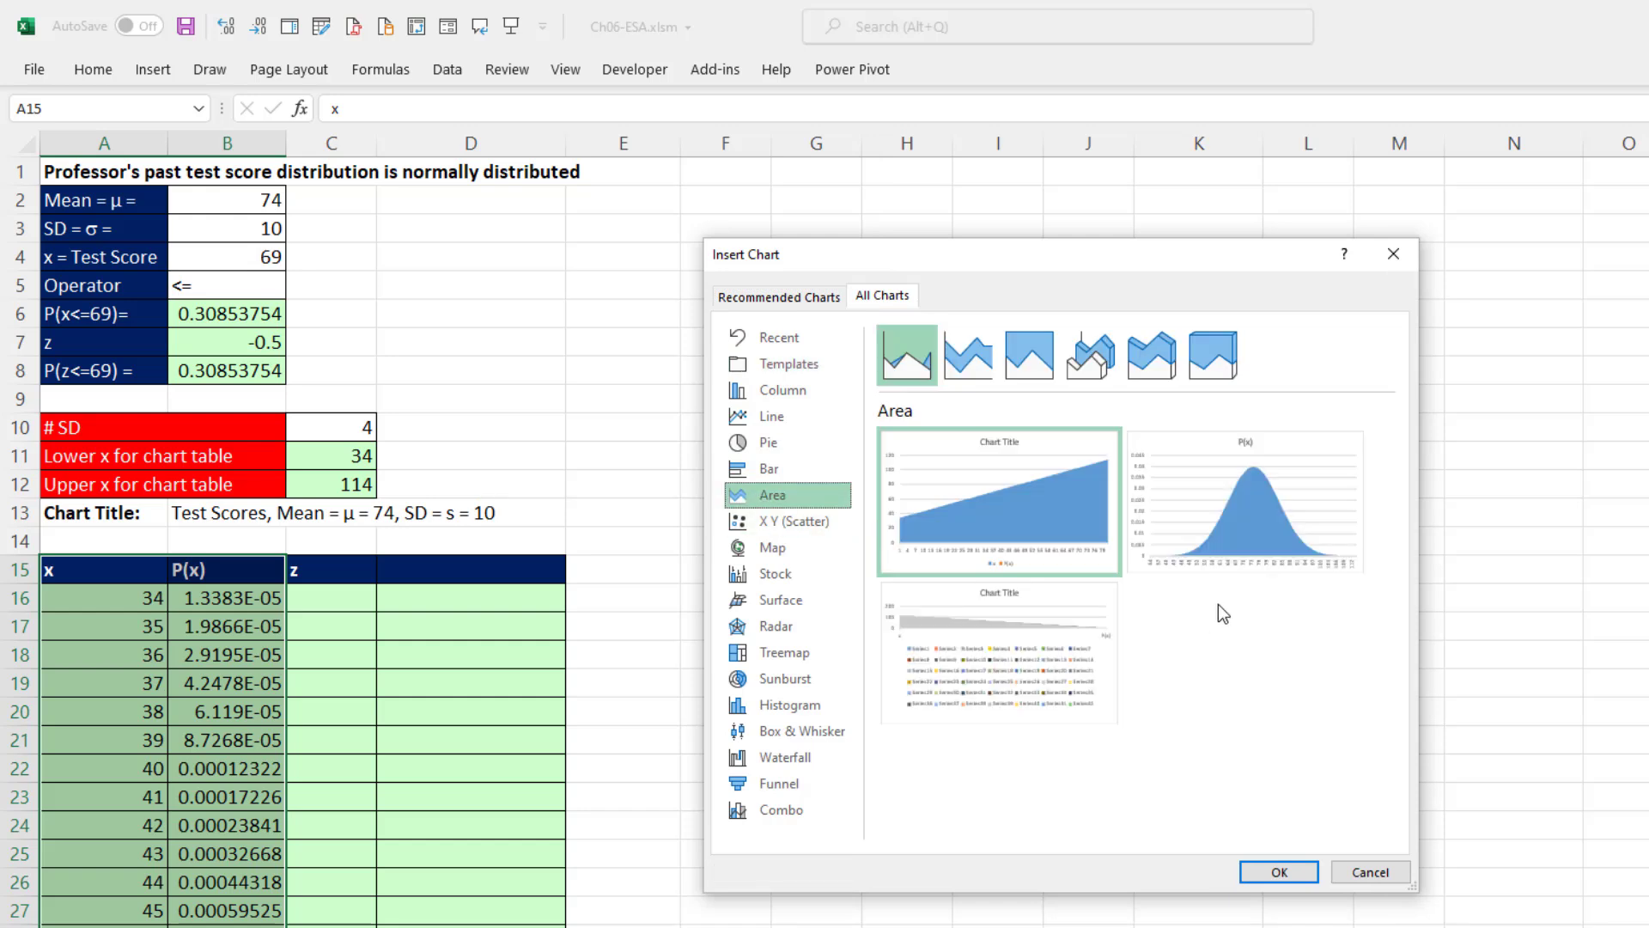
pyautogui.moveTo(1241, 570)
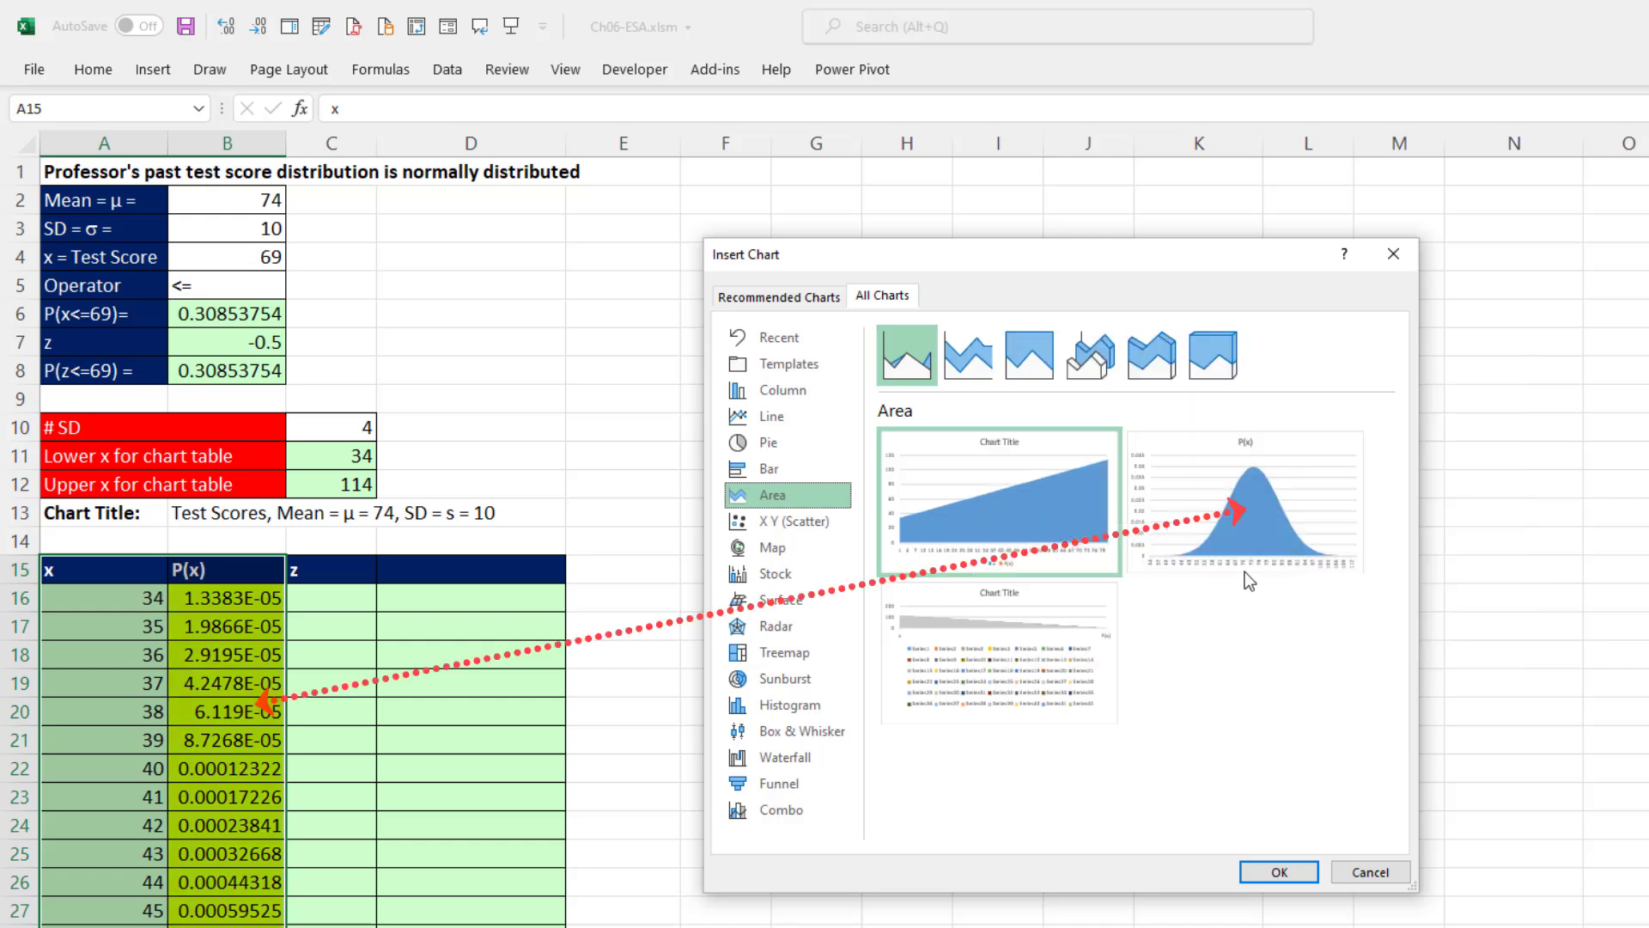
pyautogui.click(1245, 529)
pyautogui.click(1275, 872)
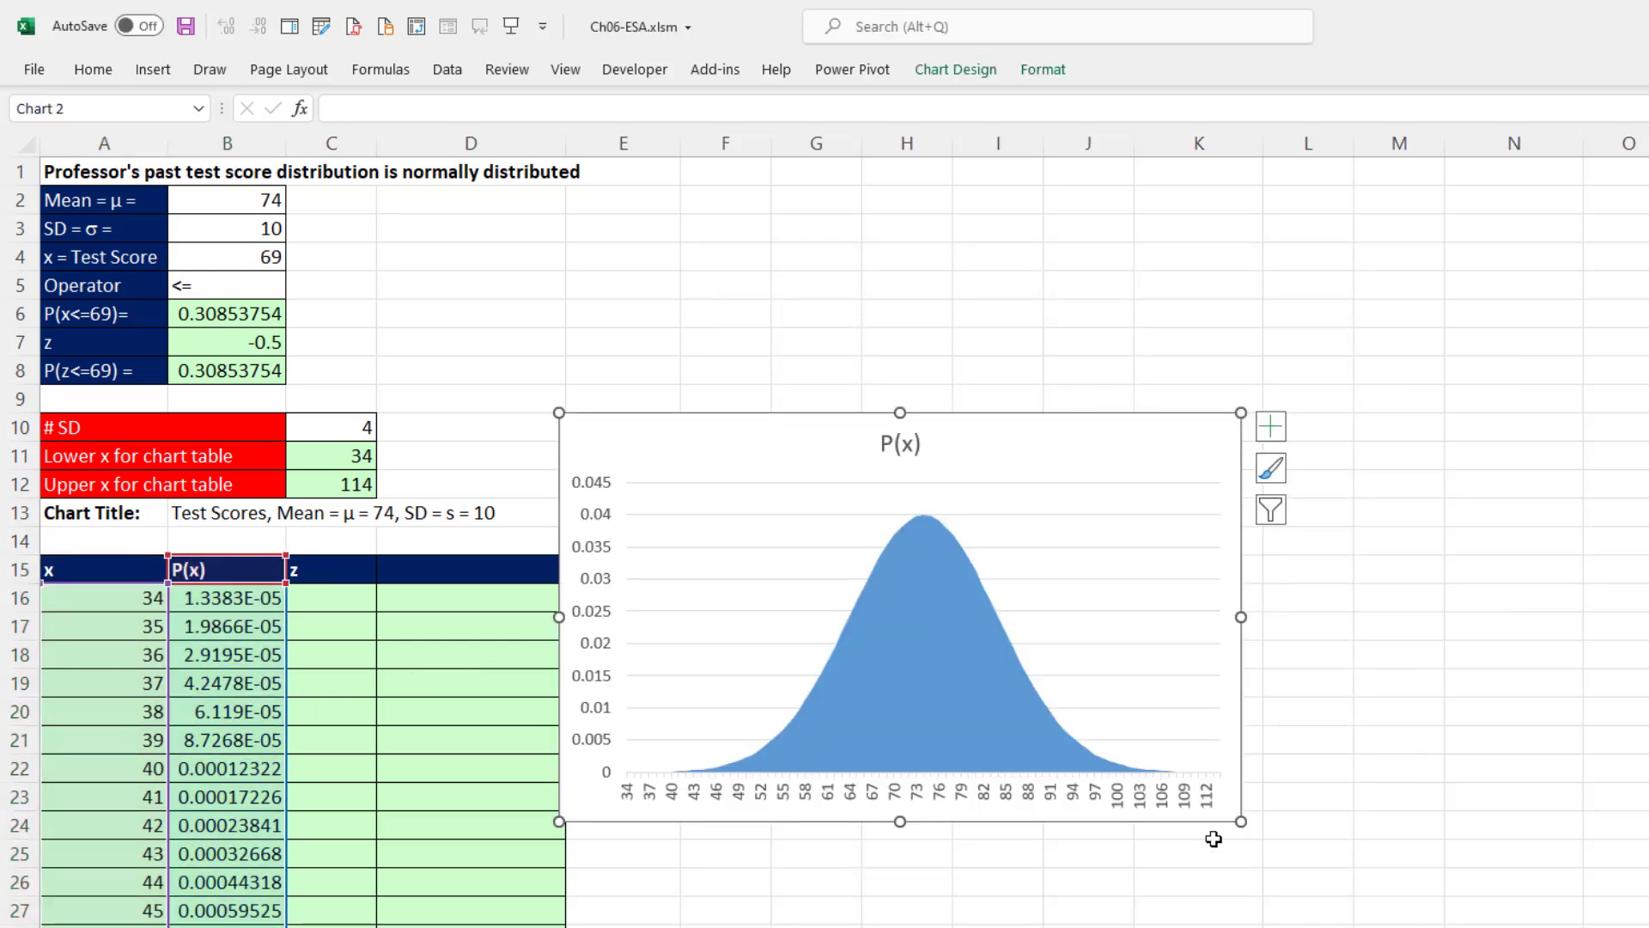
# Link the chart title to the Chart Title cell B13
pyautogui.click(904, 462)
pyautogui.write('=')
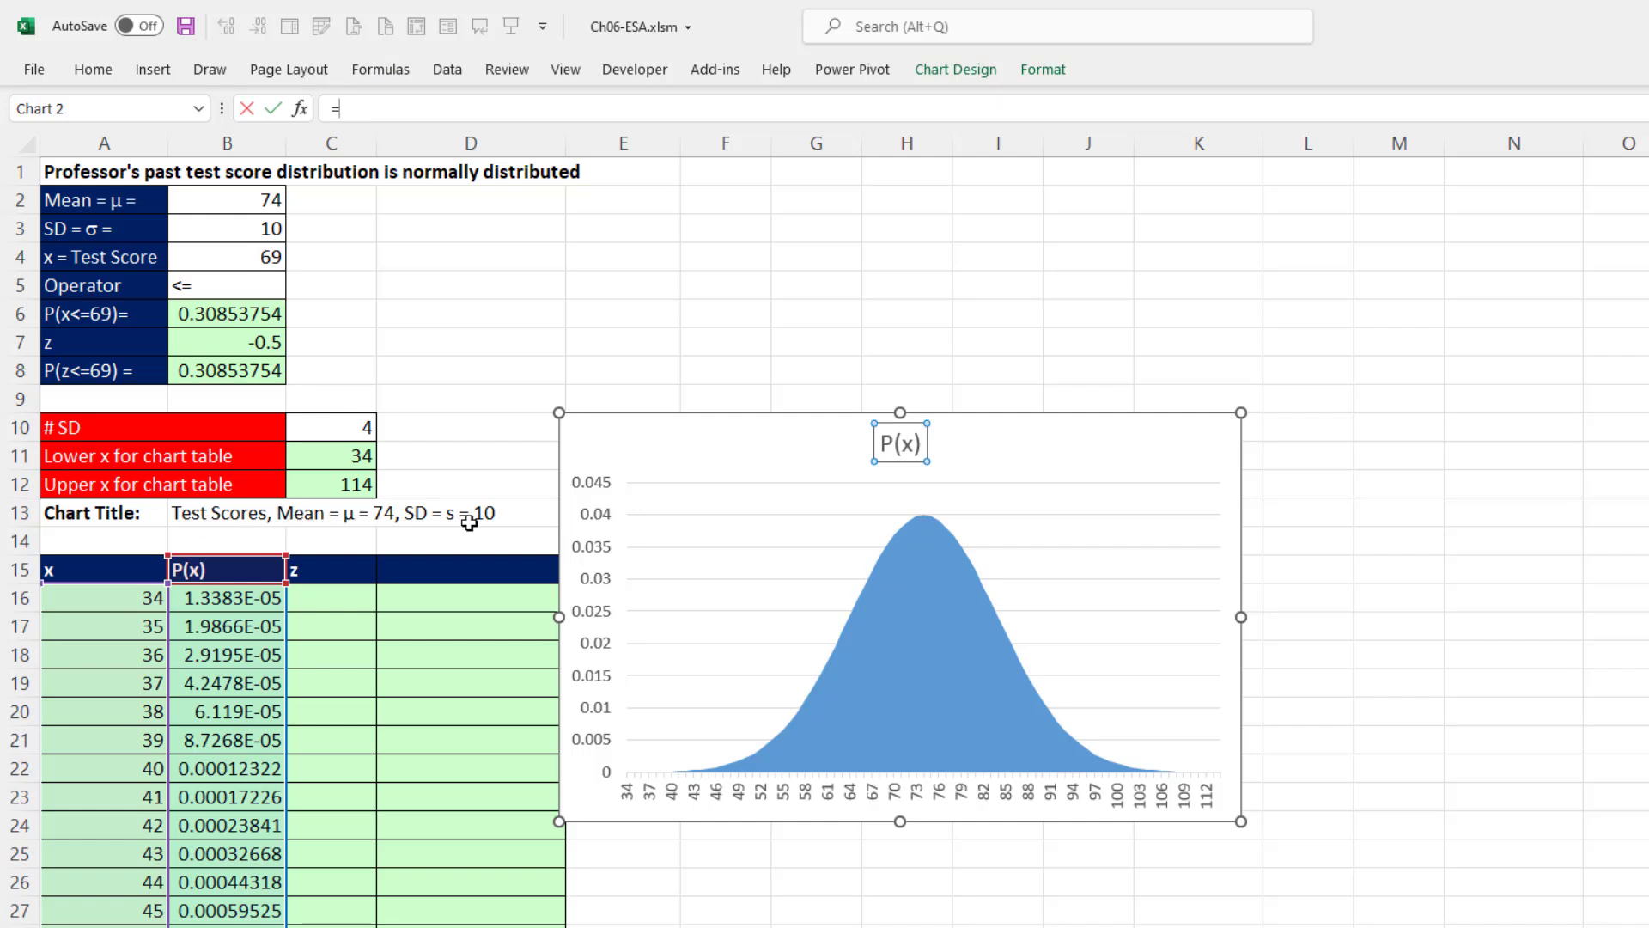
pyautogui.click(215, 517)
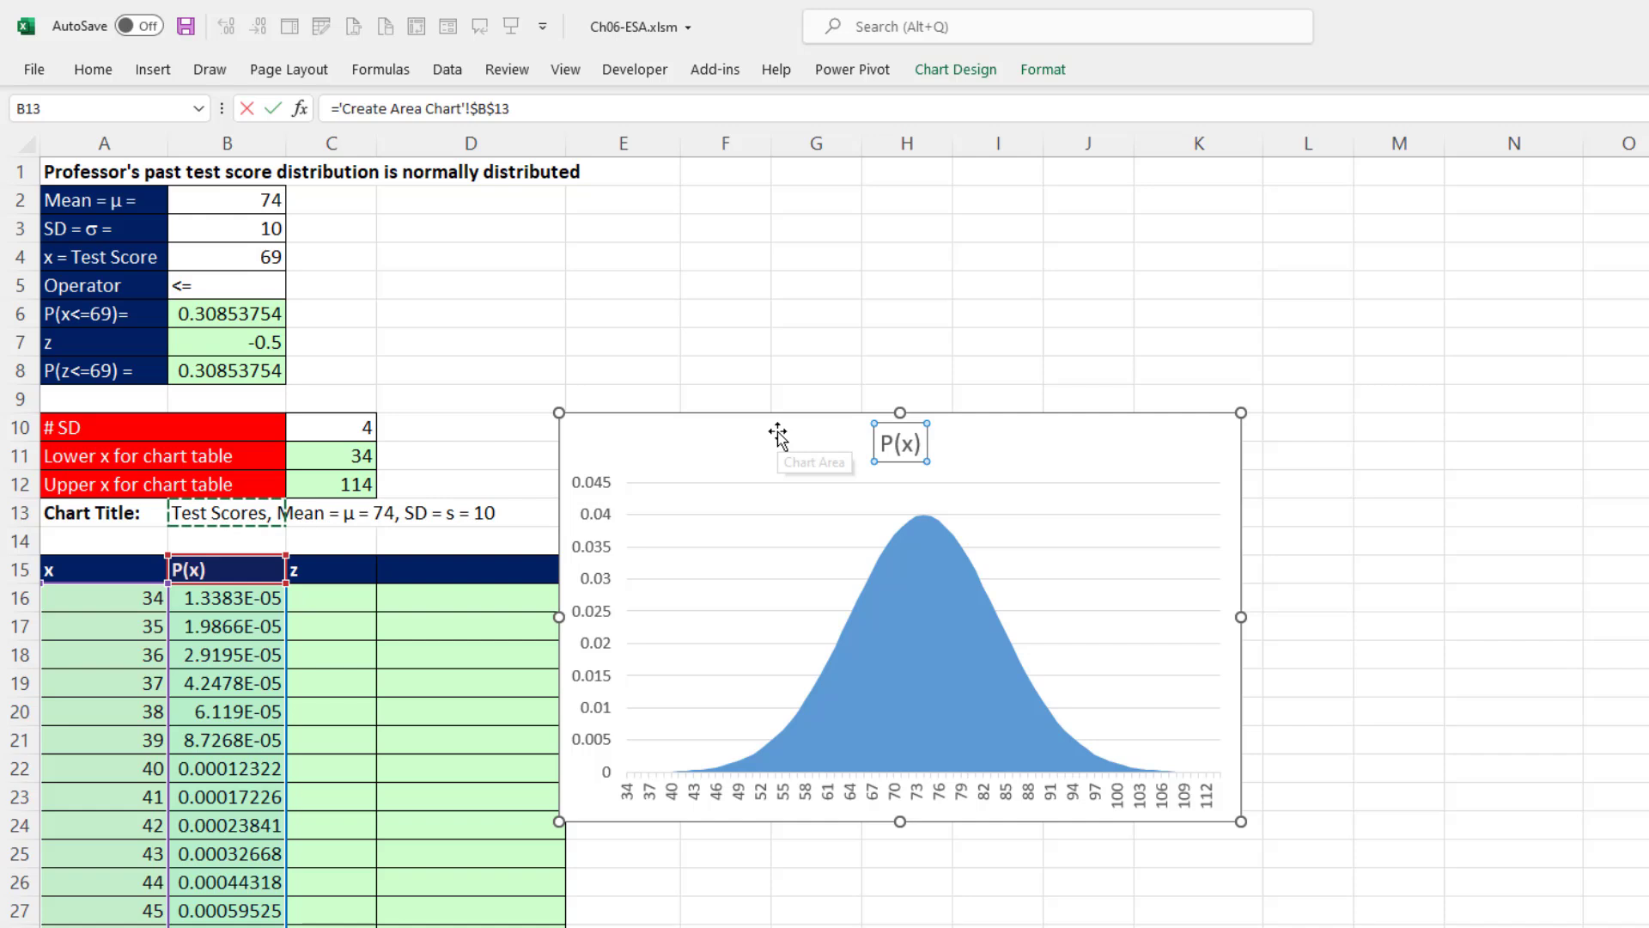
pyautogui.press('Return')
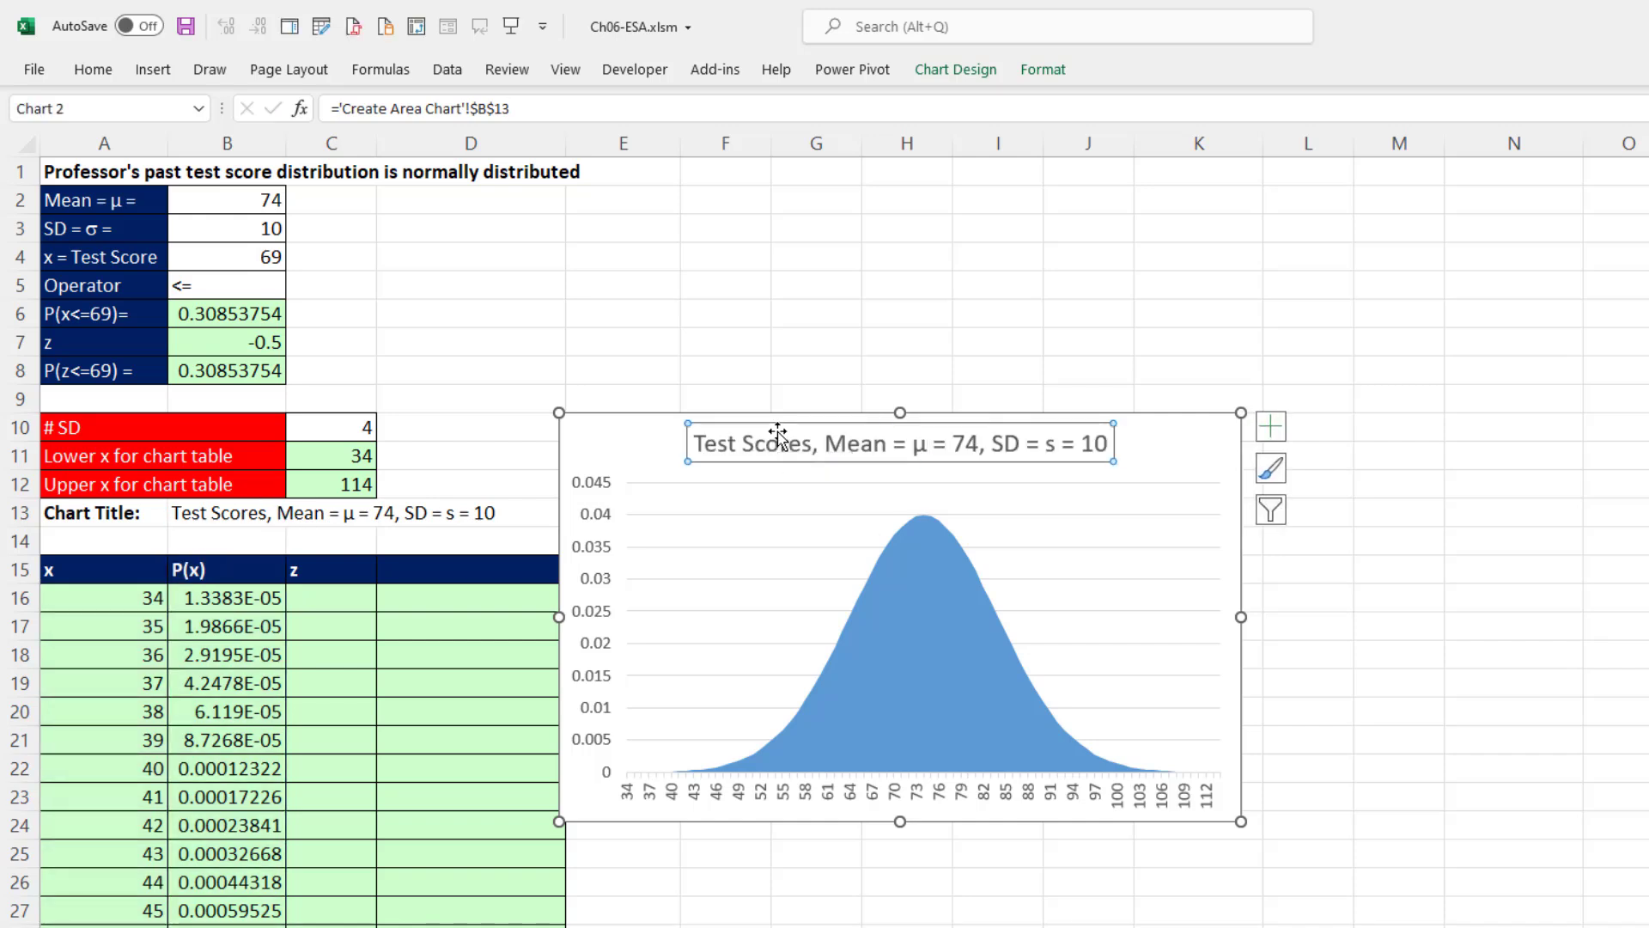
# Add axis titles: vertical 'Area = Probability' and horizontal linked to cell A4
pyautogui.click(1273, 427)
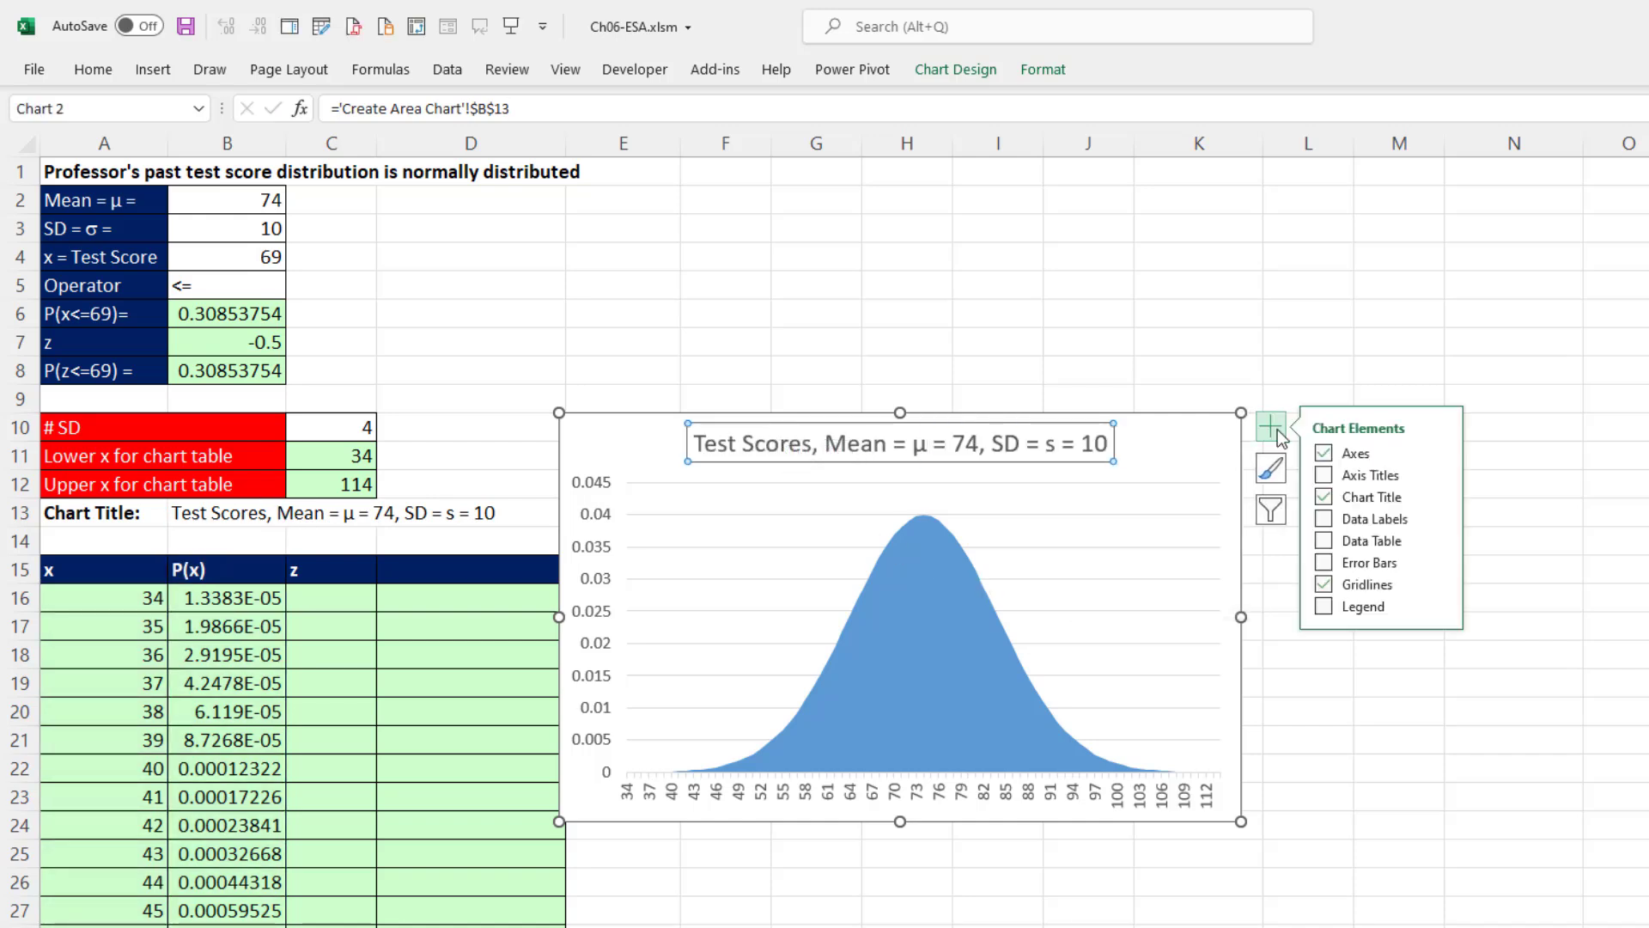
pyautogui.click(1326, 477)
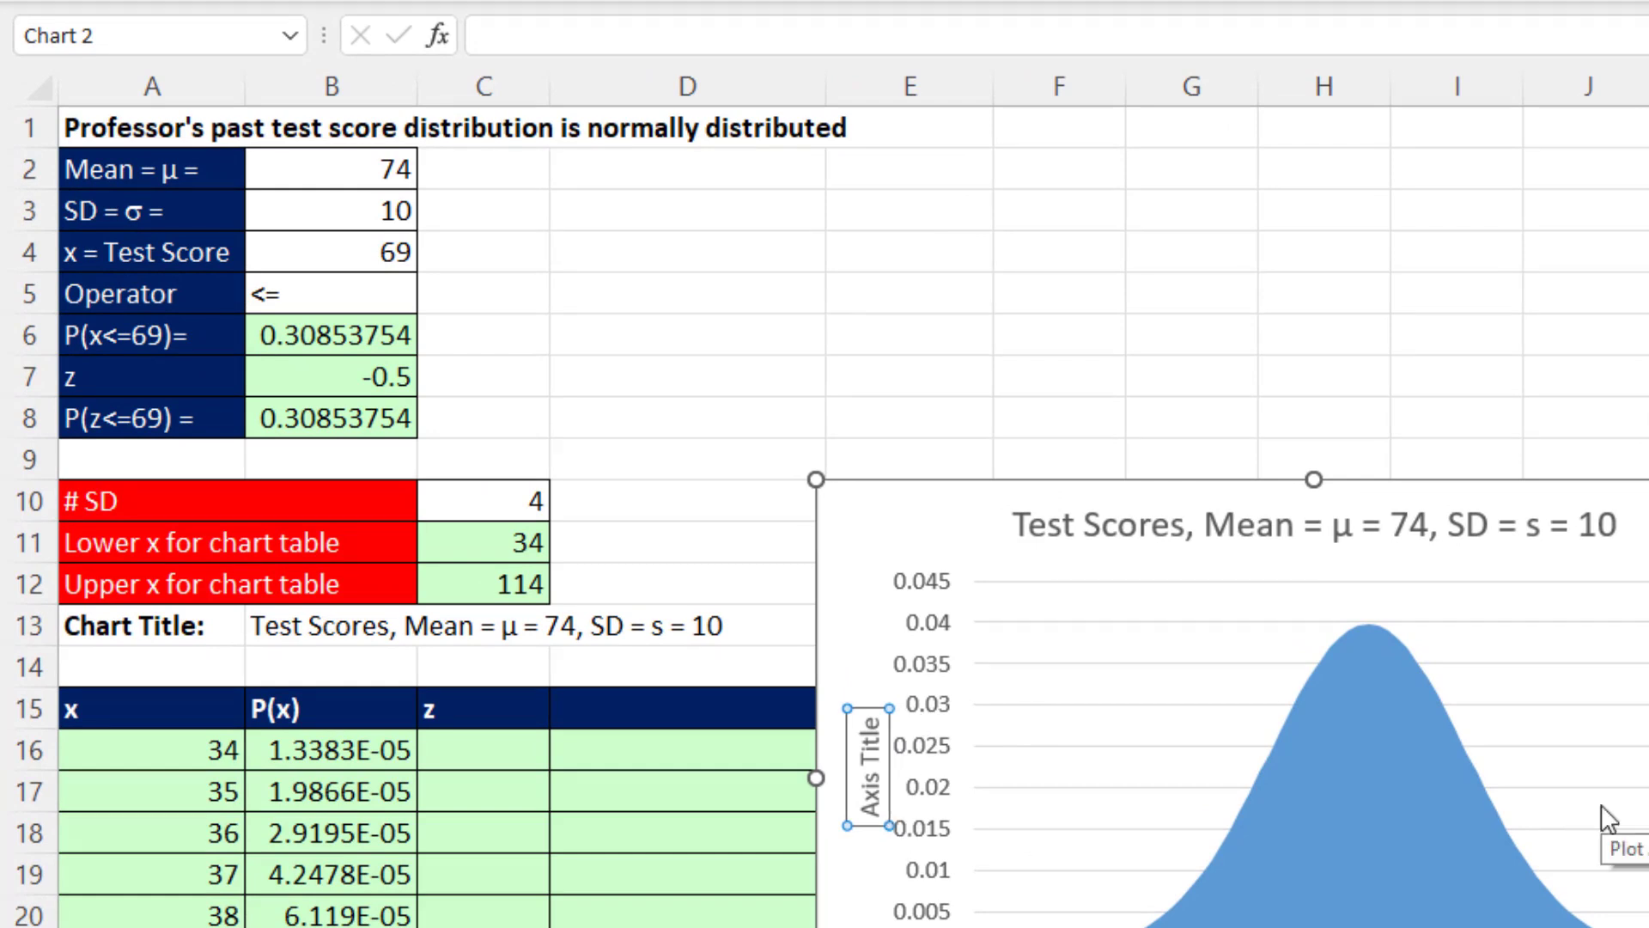
pyautogui.write('Area =')
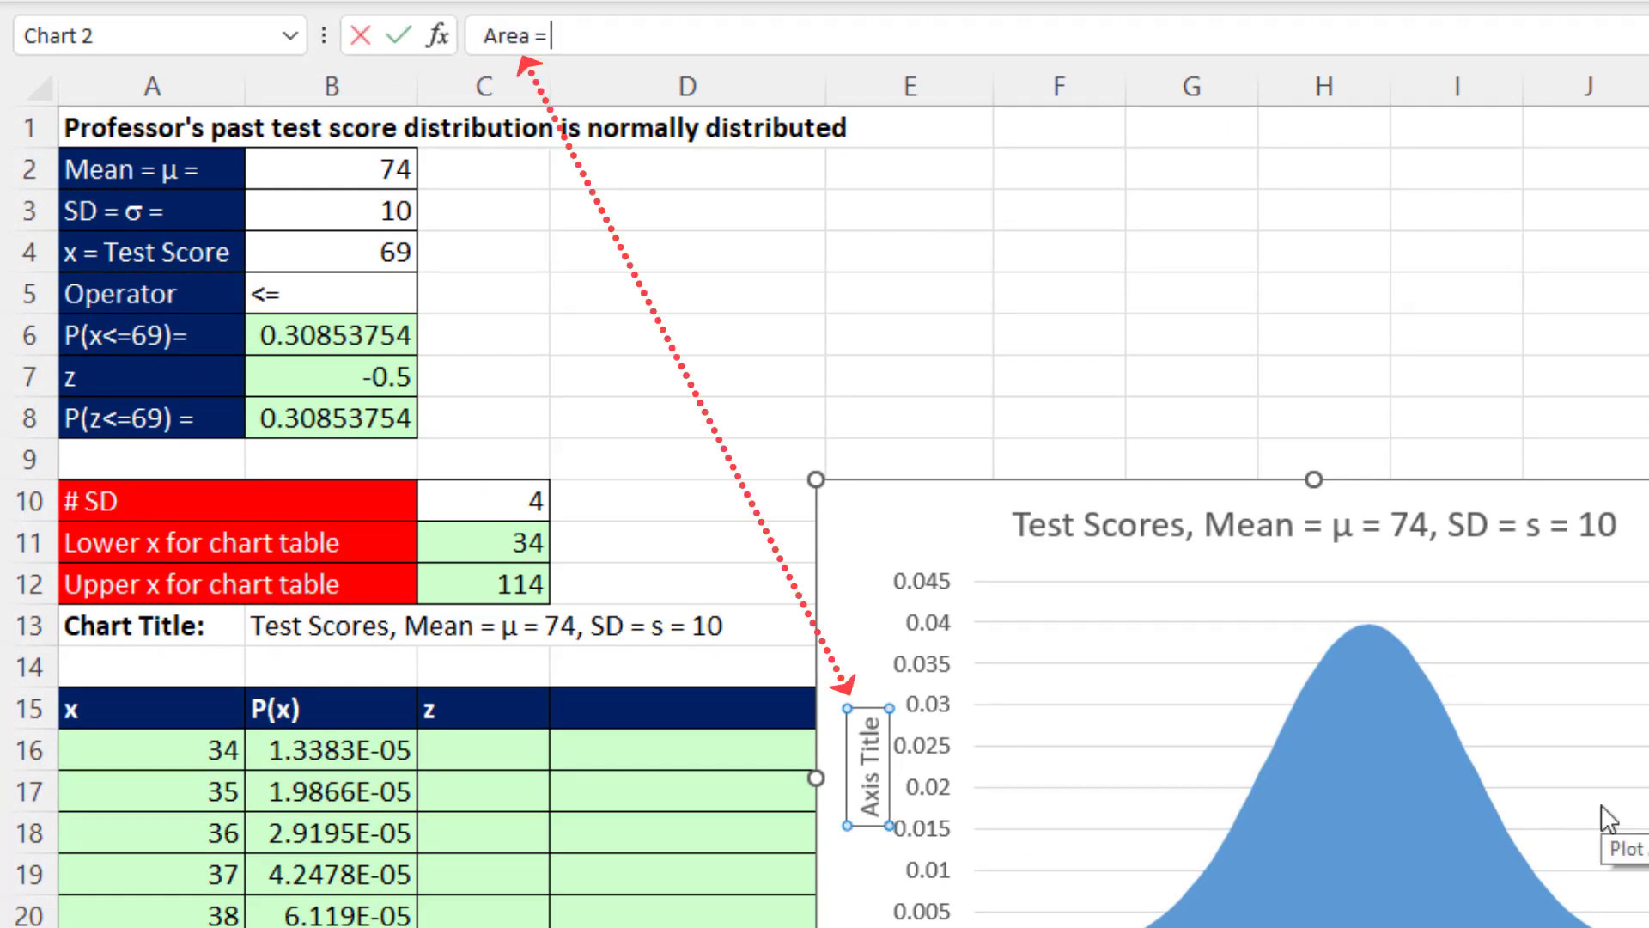
pyautogui.write(' Probability')
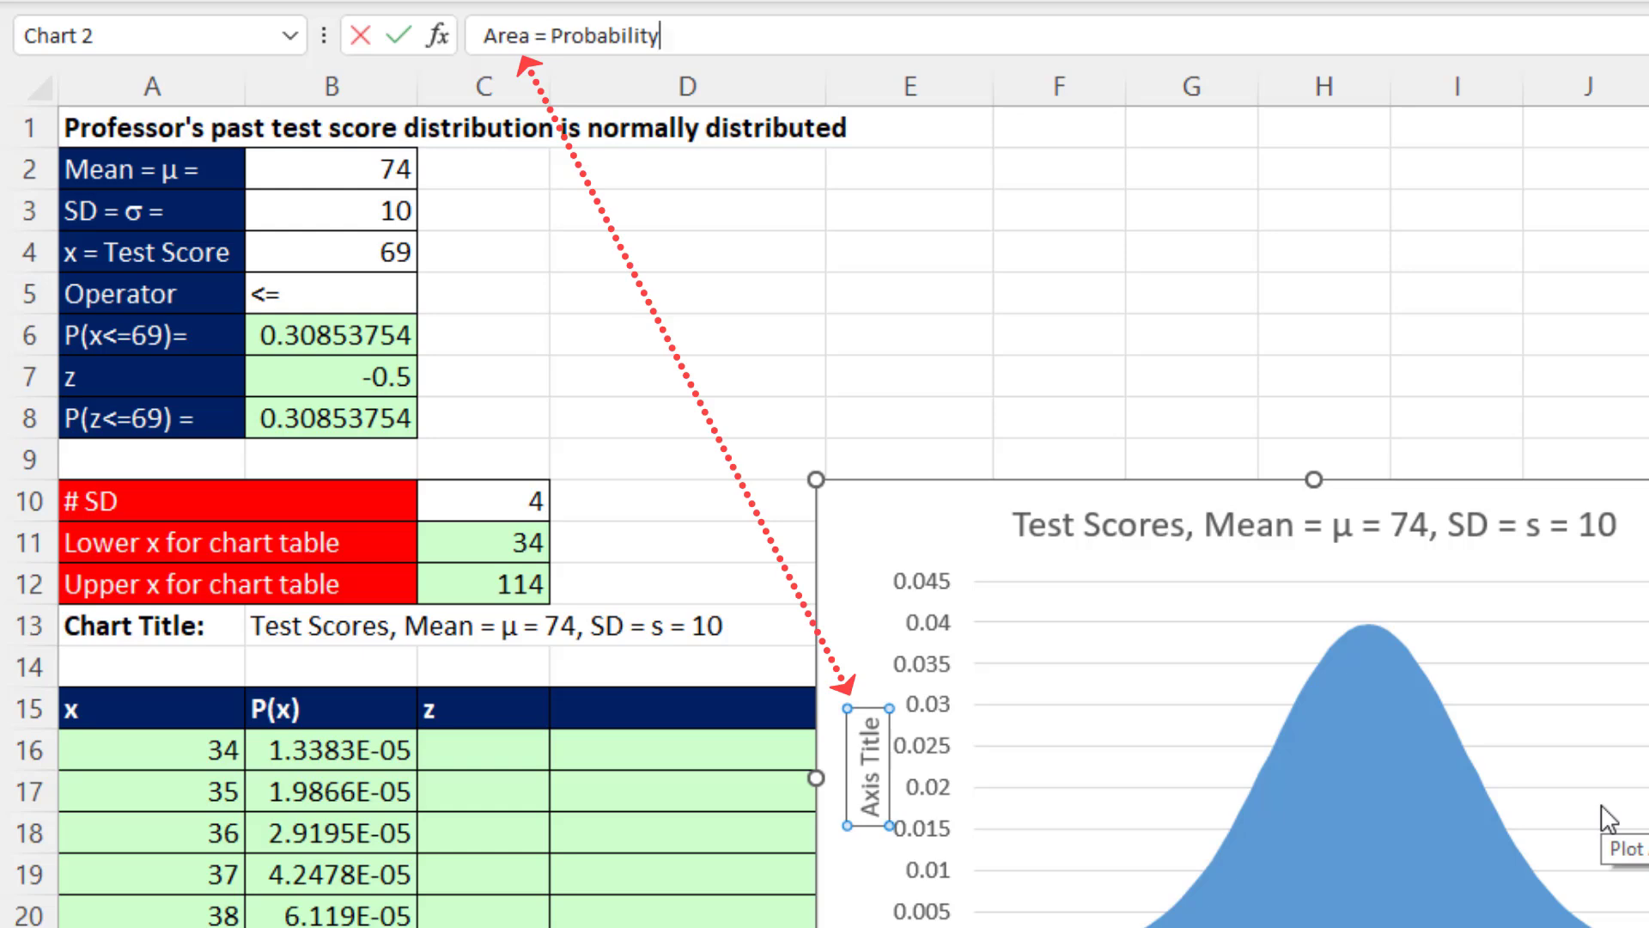
pyautogui.press('Return')
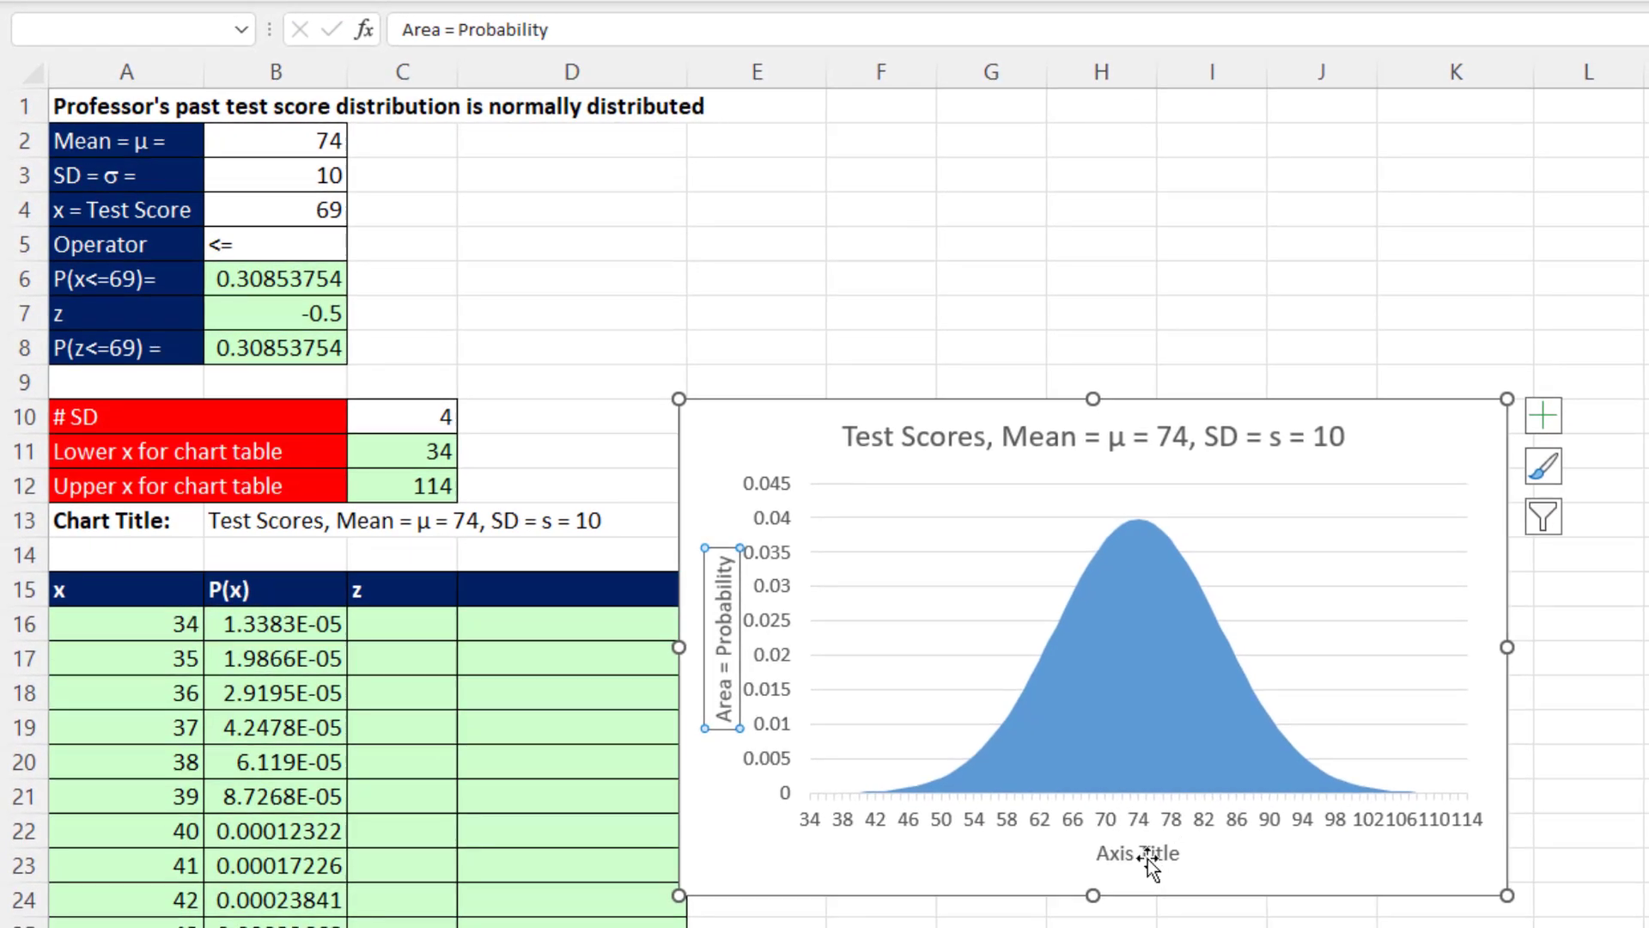
pyautogui.click(1145, 853)
pyautogui.write('=')
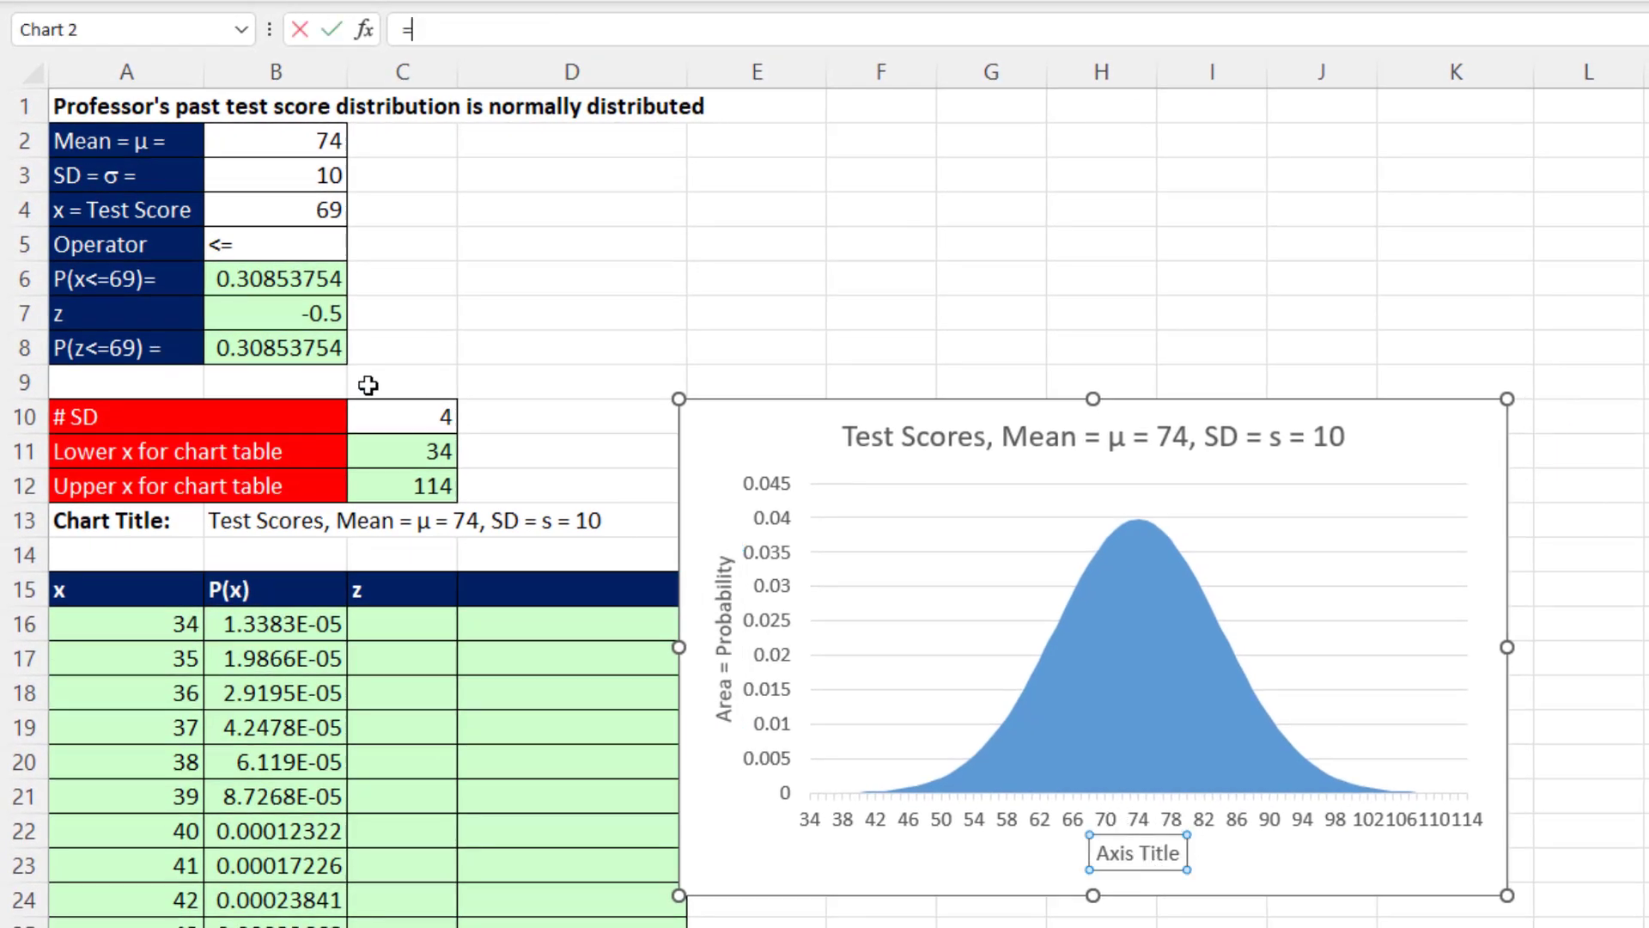
pyautogui.click(126, 214)
pyautogui.press('Return')
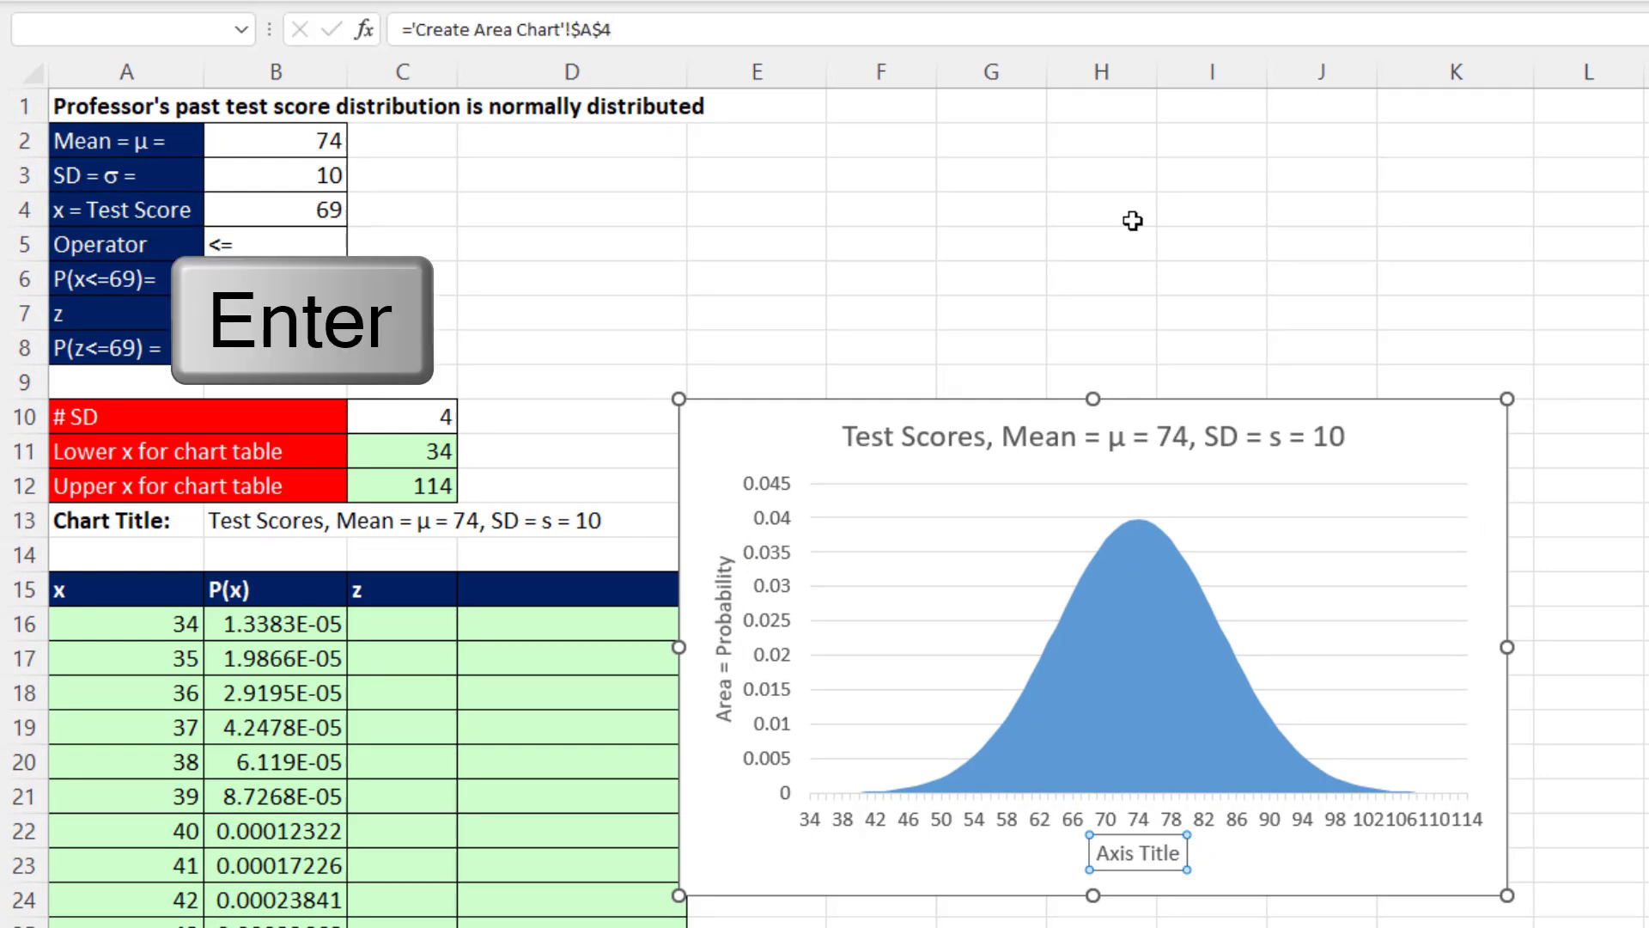
# Delete the gridlines and add a P(x) legend positioned at the top
pyautogui.click(1380, 554)
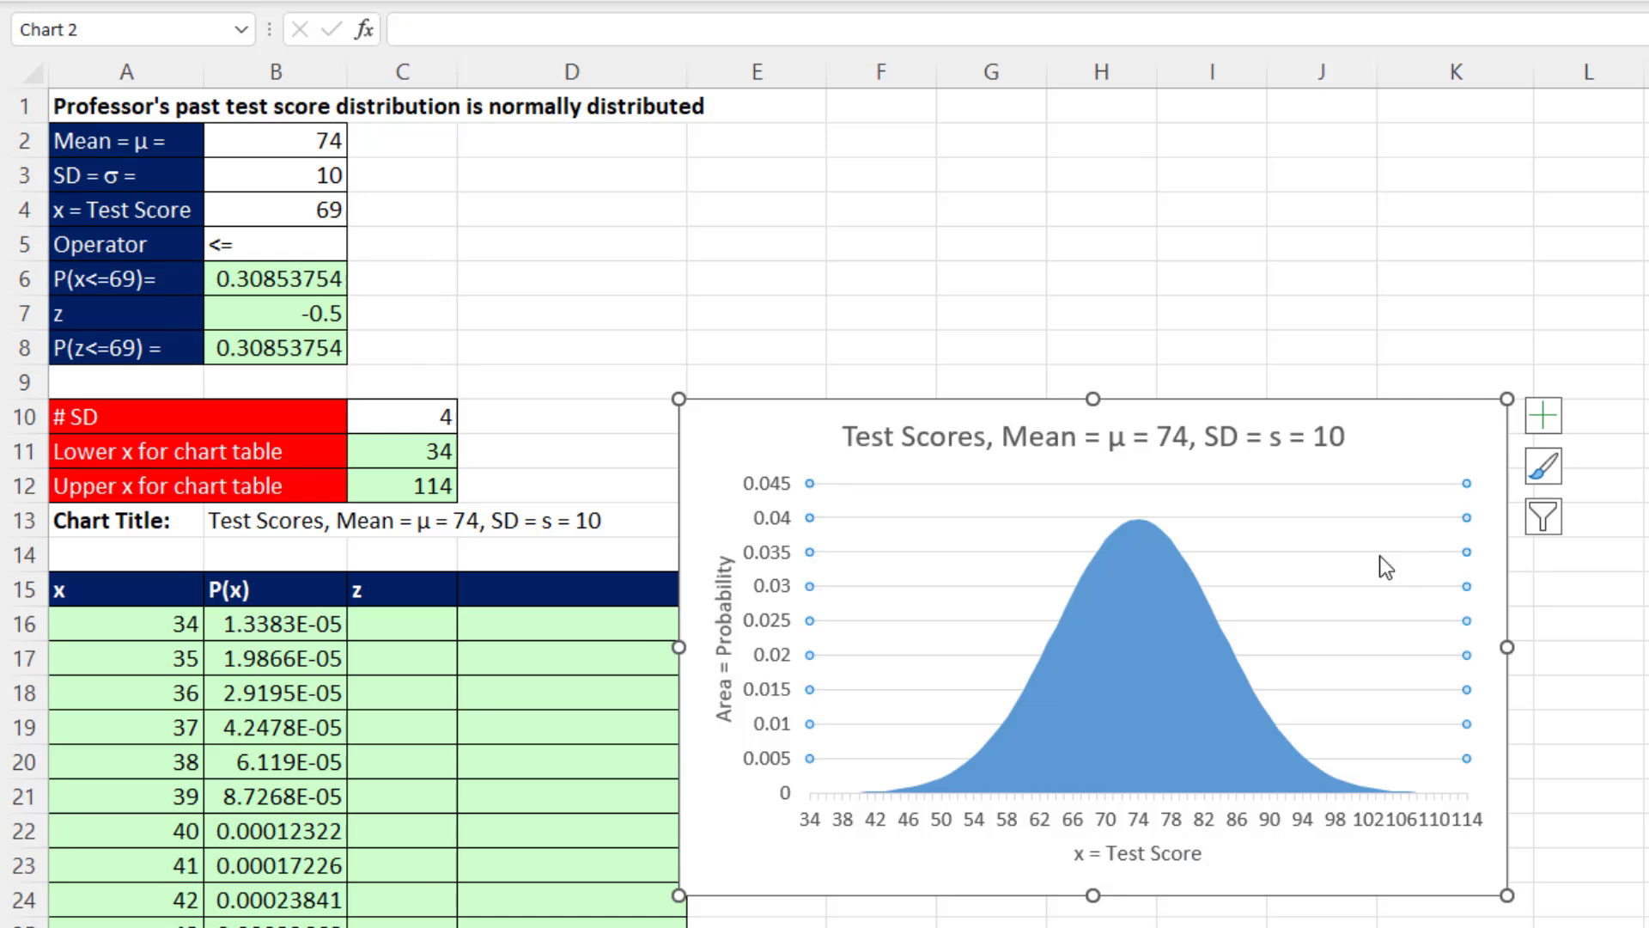
pyautogui.press('Delete')
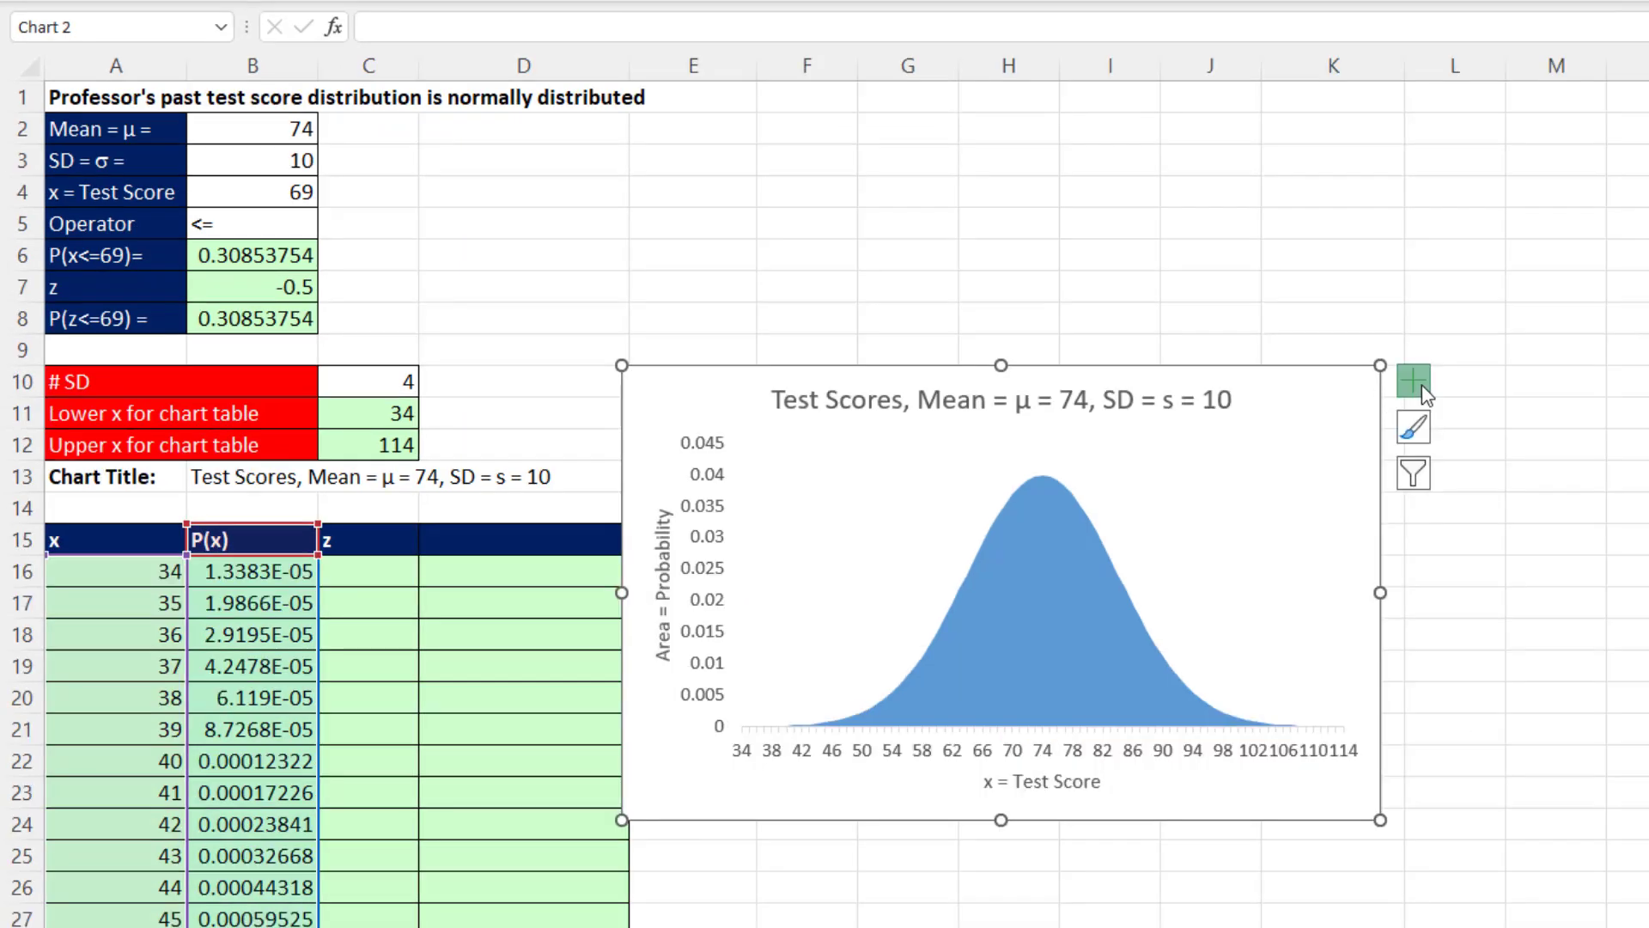
pyautogui.click(1421, 388)
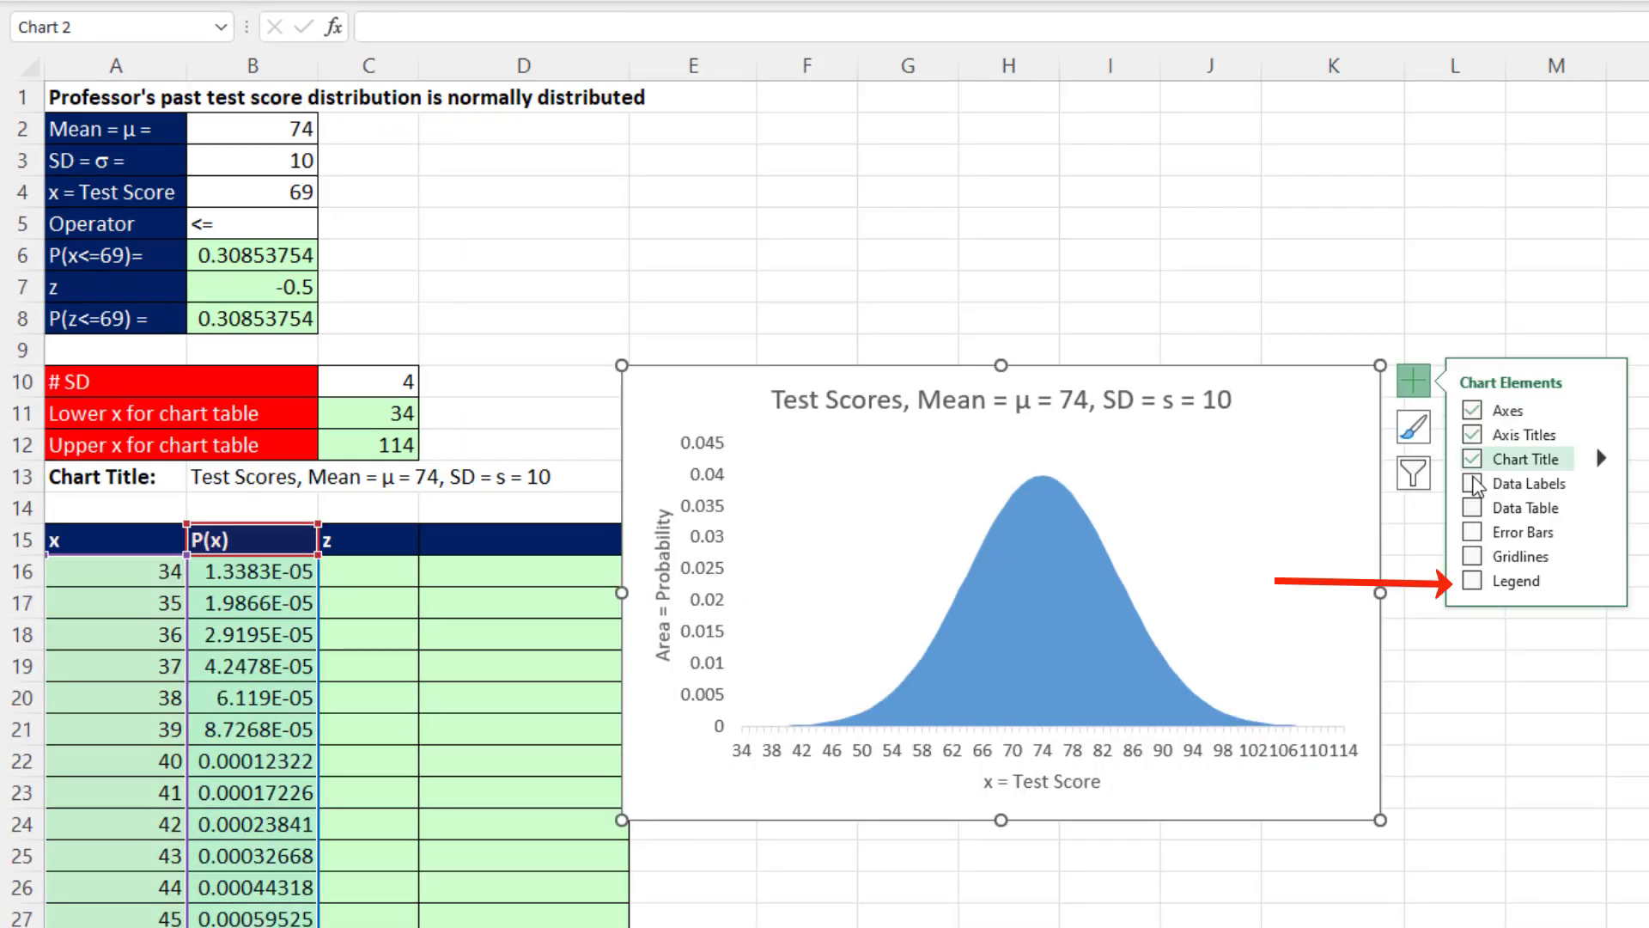
pyautogui.click(1472, 581)
pyautogui.doubleClick(1338, 619)
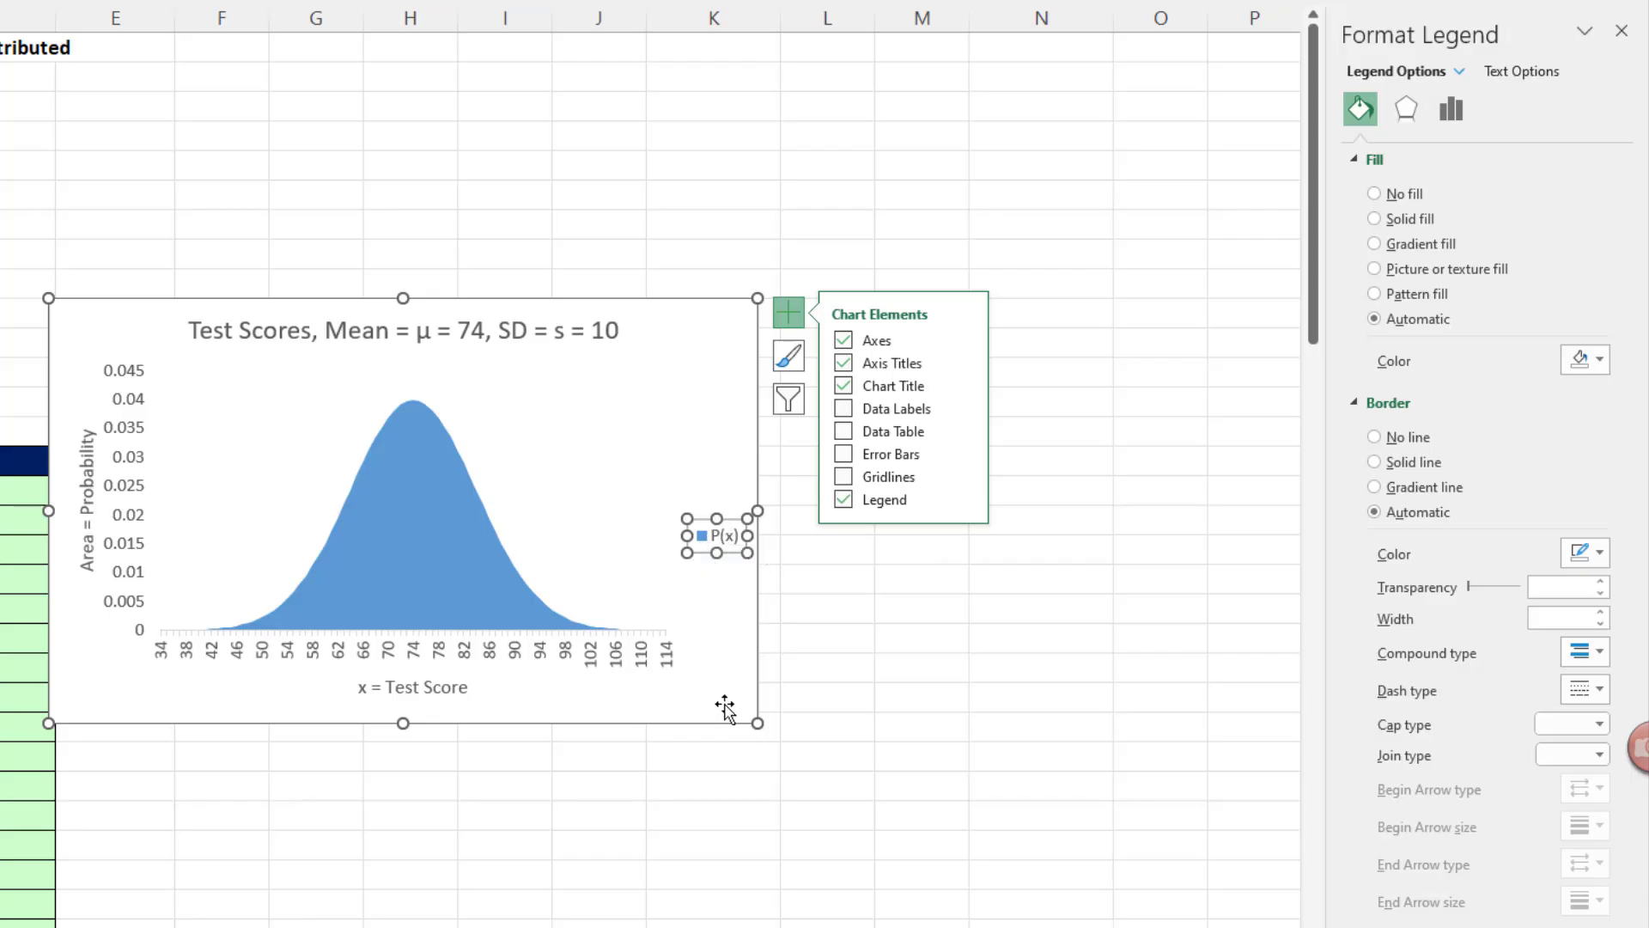
pyautogui.hotkey('ctrl', '1')
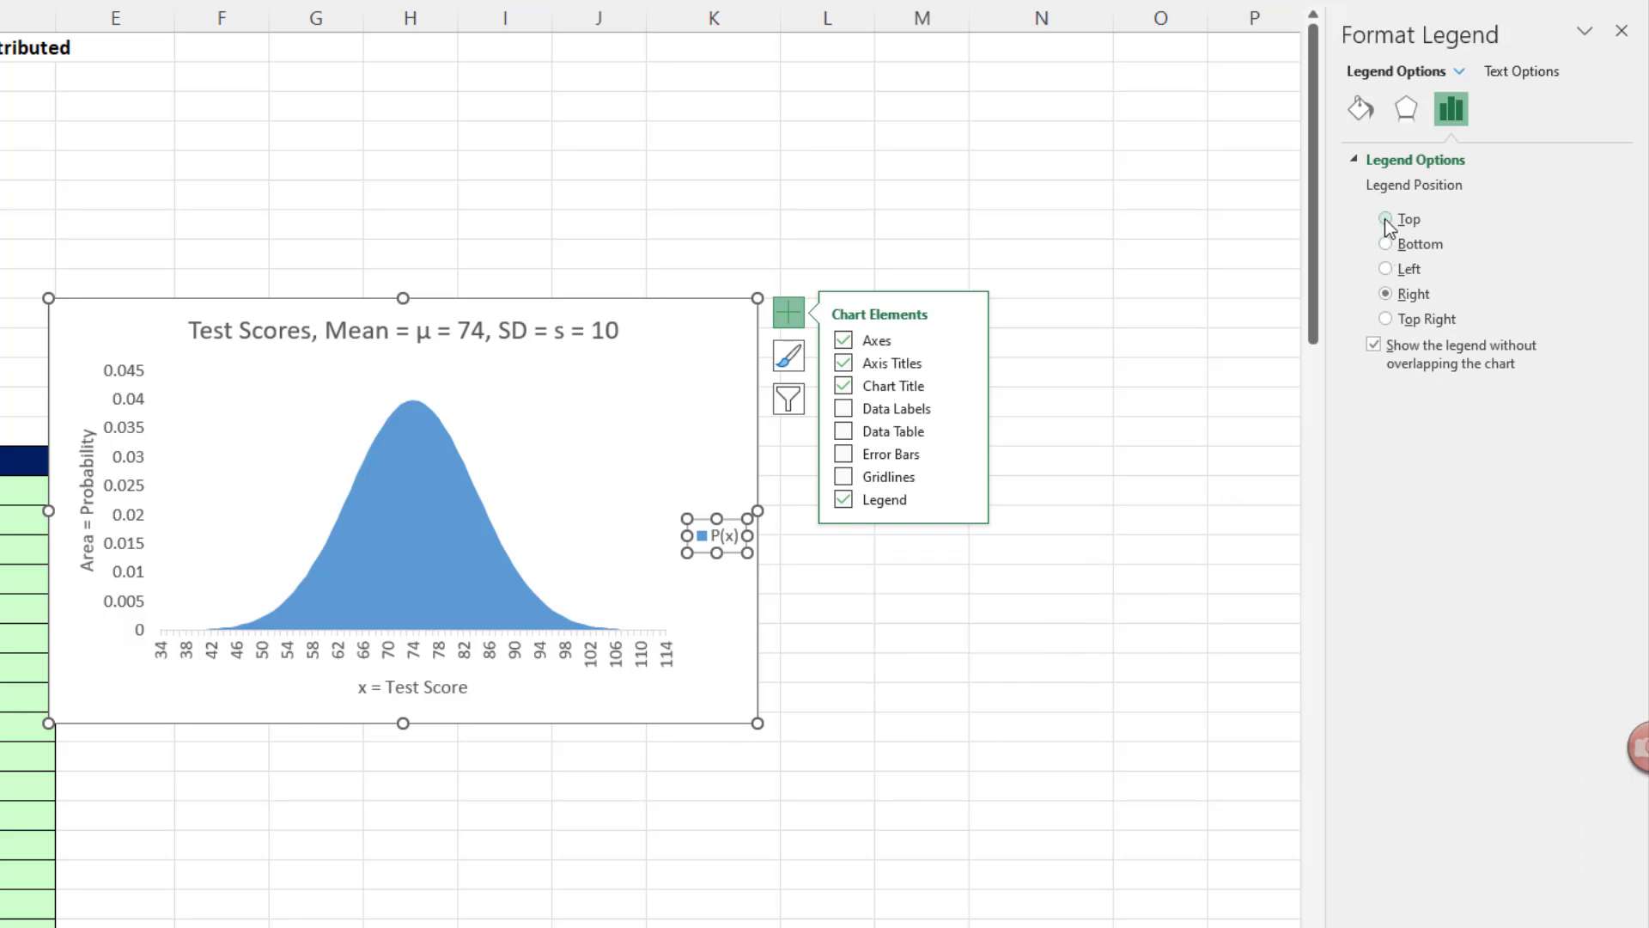
pyautogui.click(1385, 219)
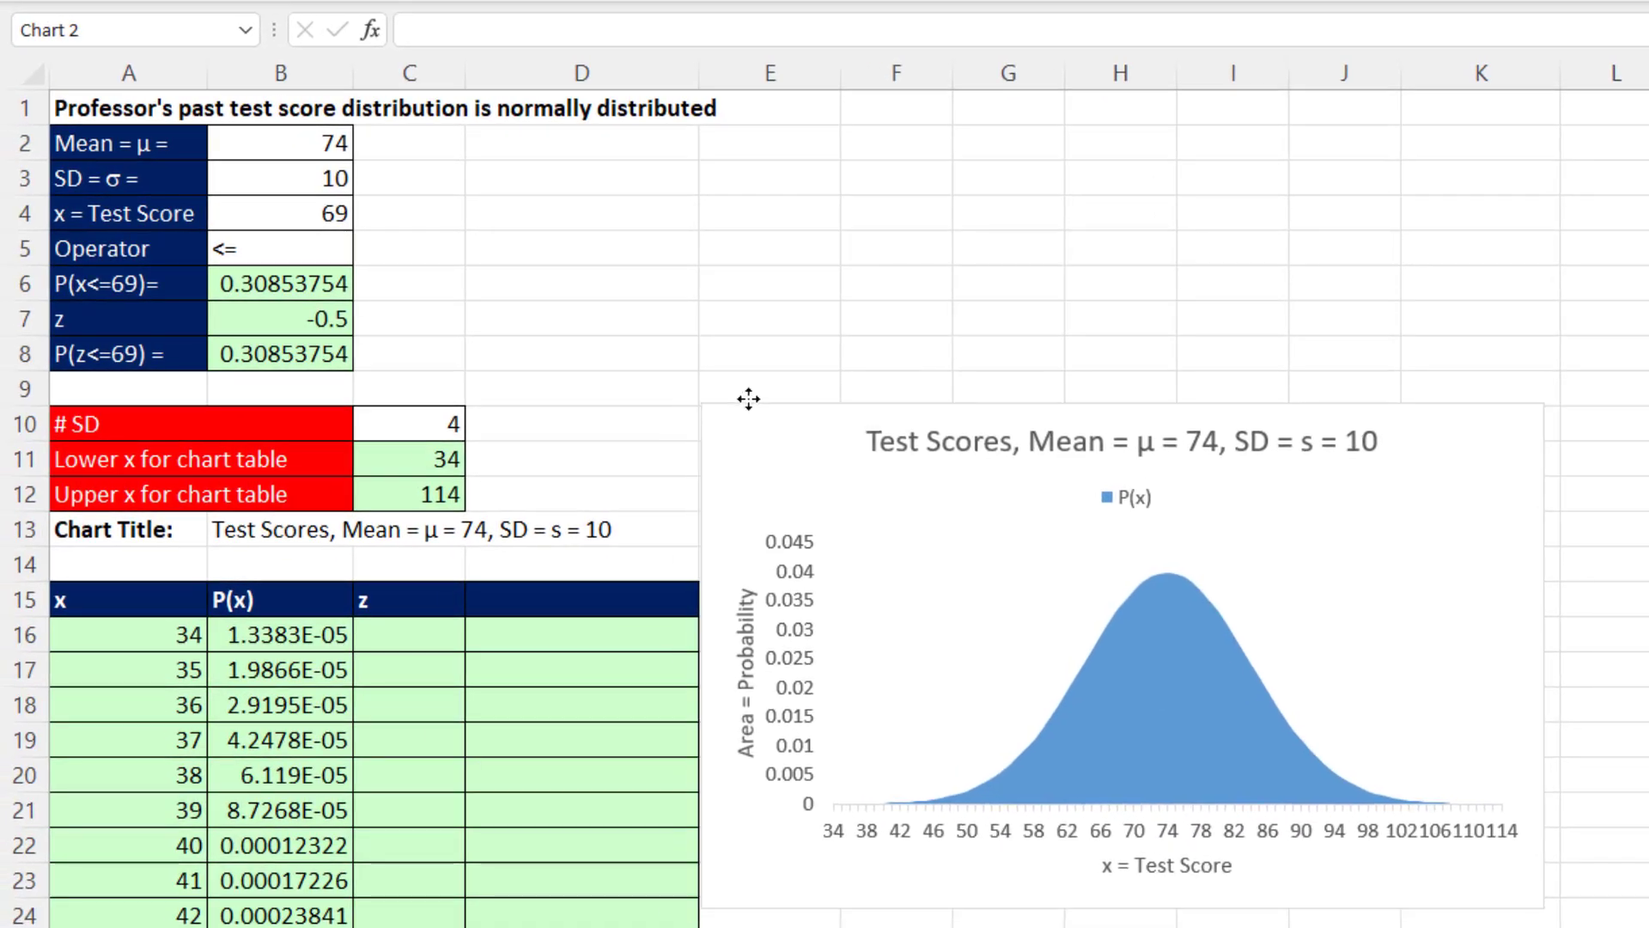
# Enter =(A16#-B2)/B3 in C16 and check the z values spill from -4 to 4
pyautogui.click(430, 634)
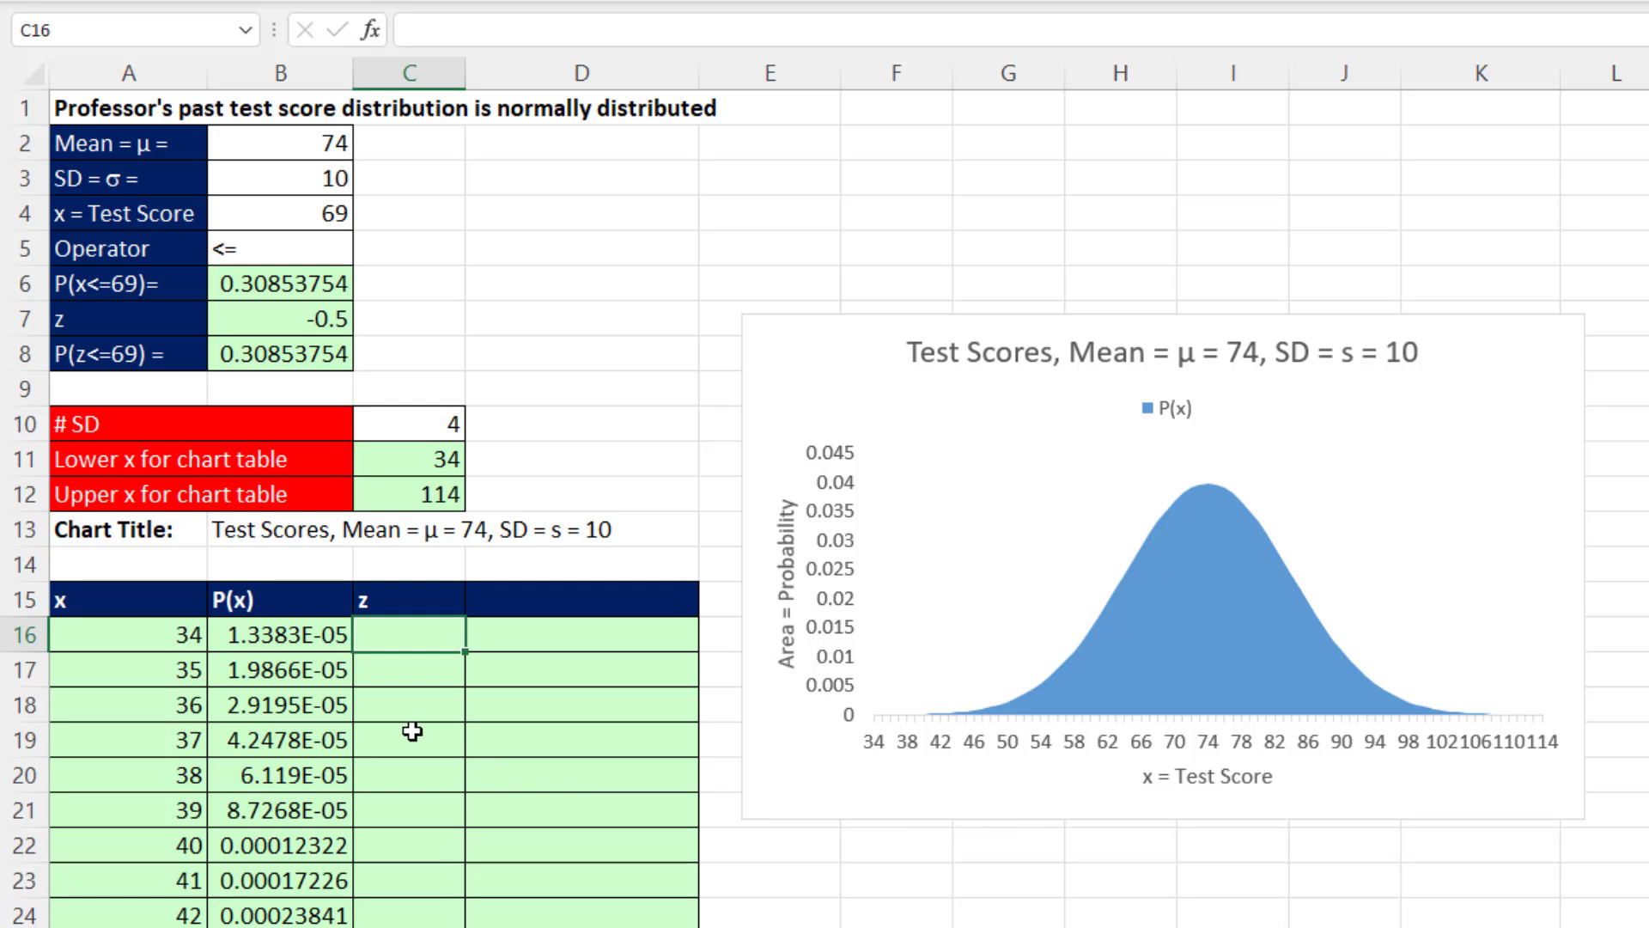
pyautogui.write('=(')
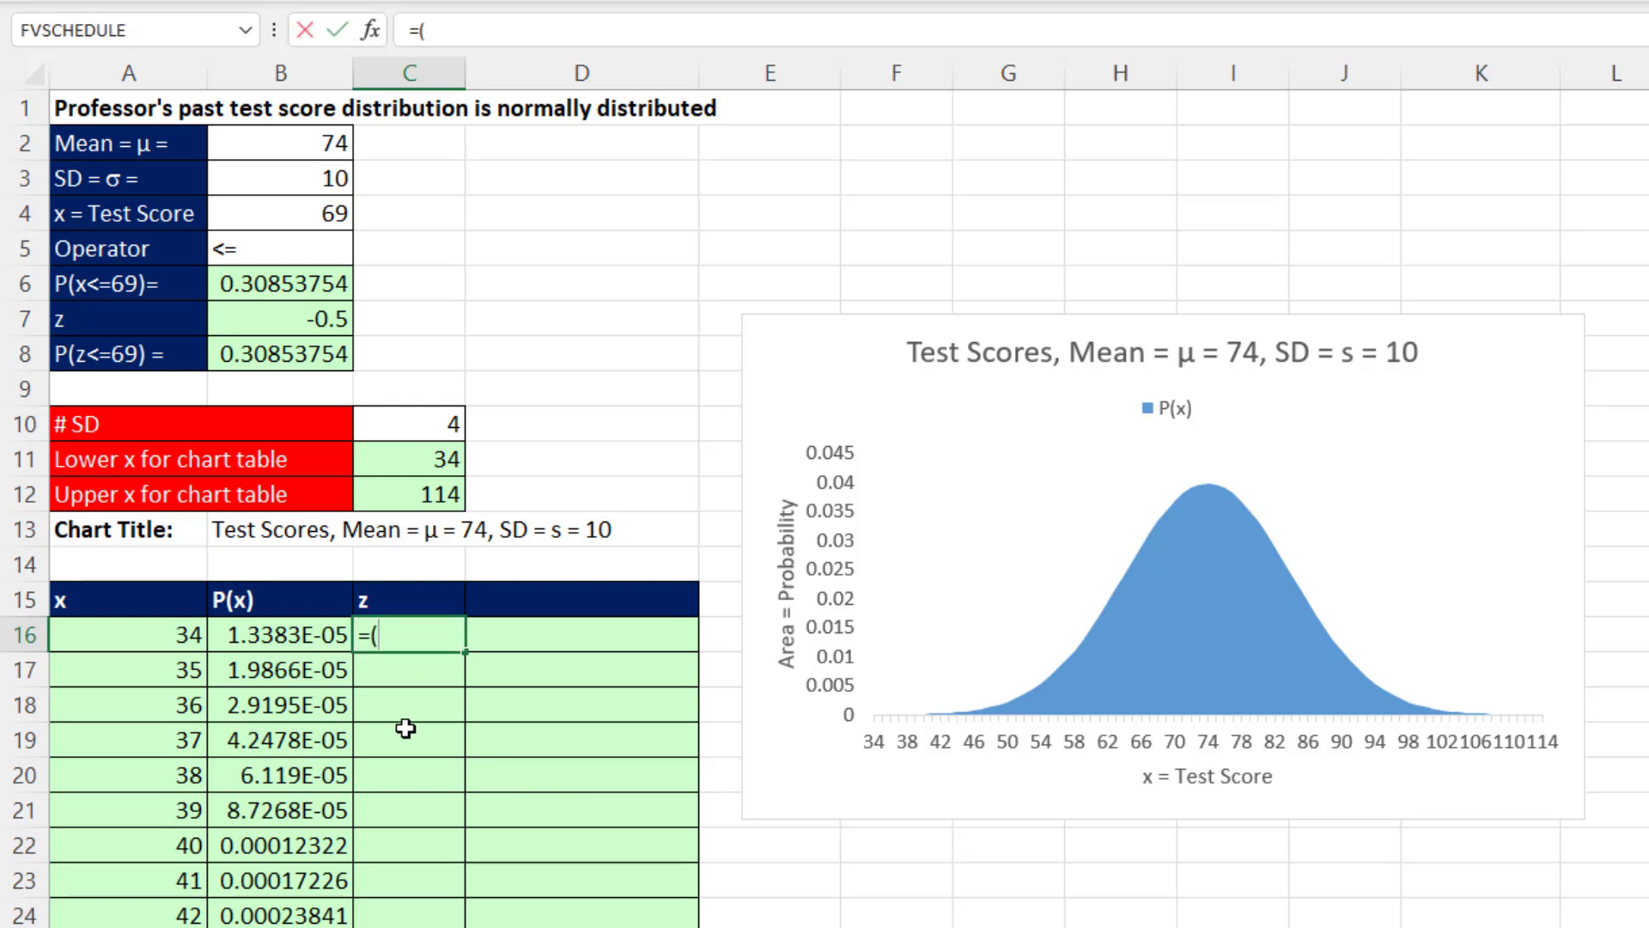
pyautogui.click(161, 642)
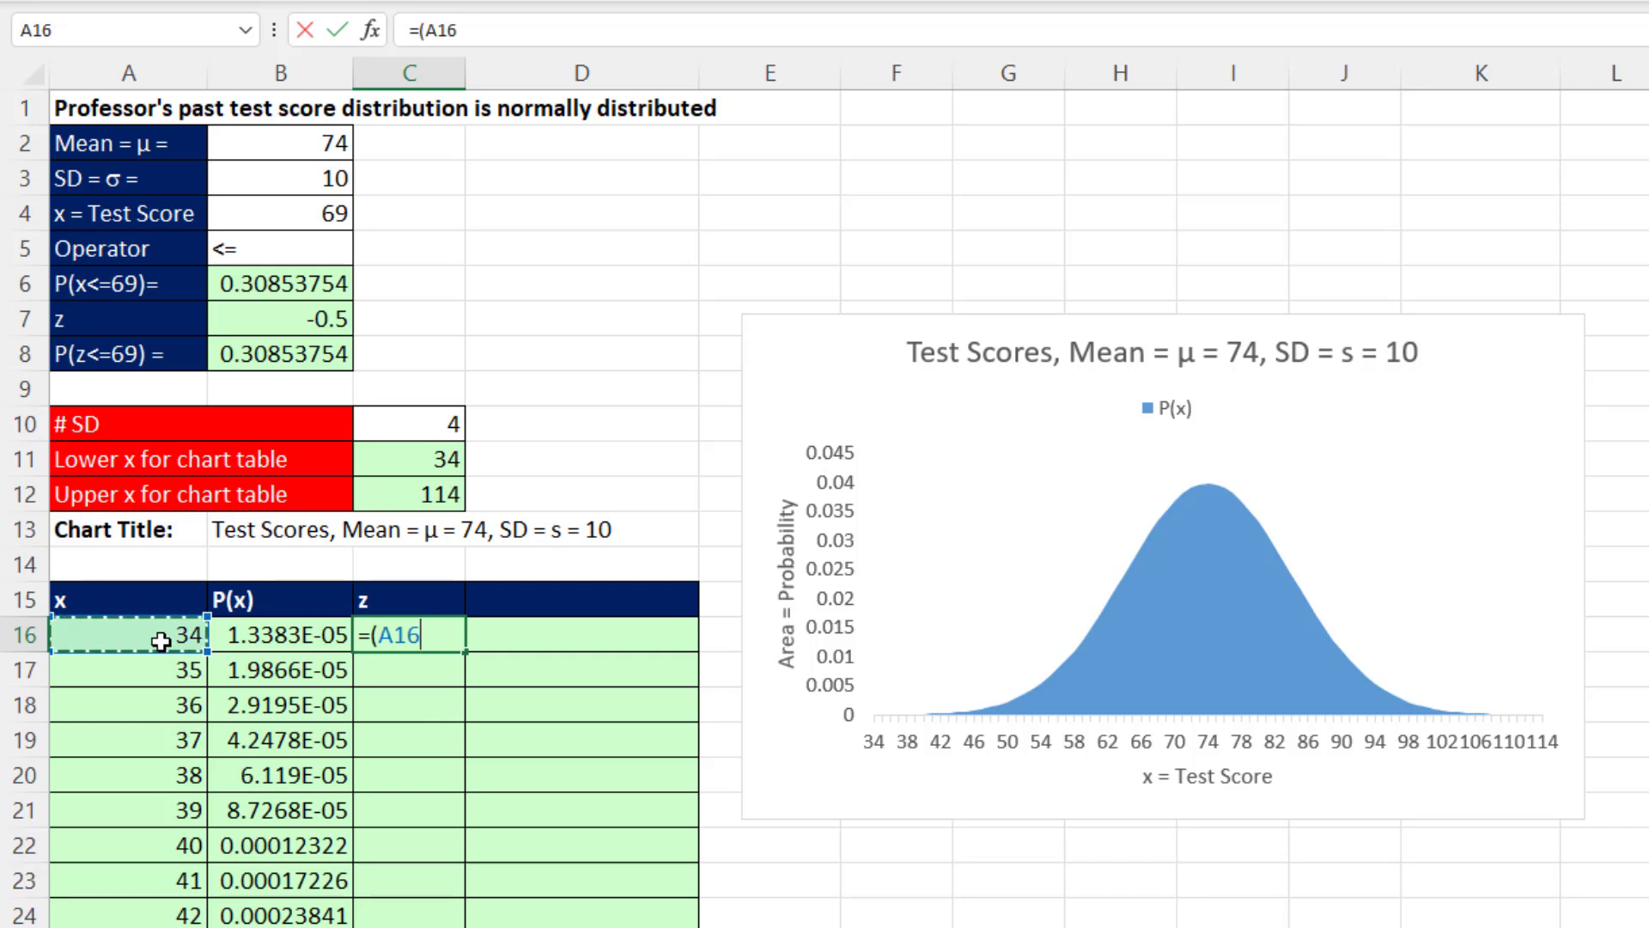
pyautogui.write('#-')
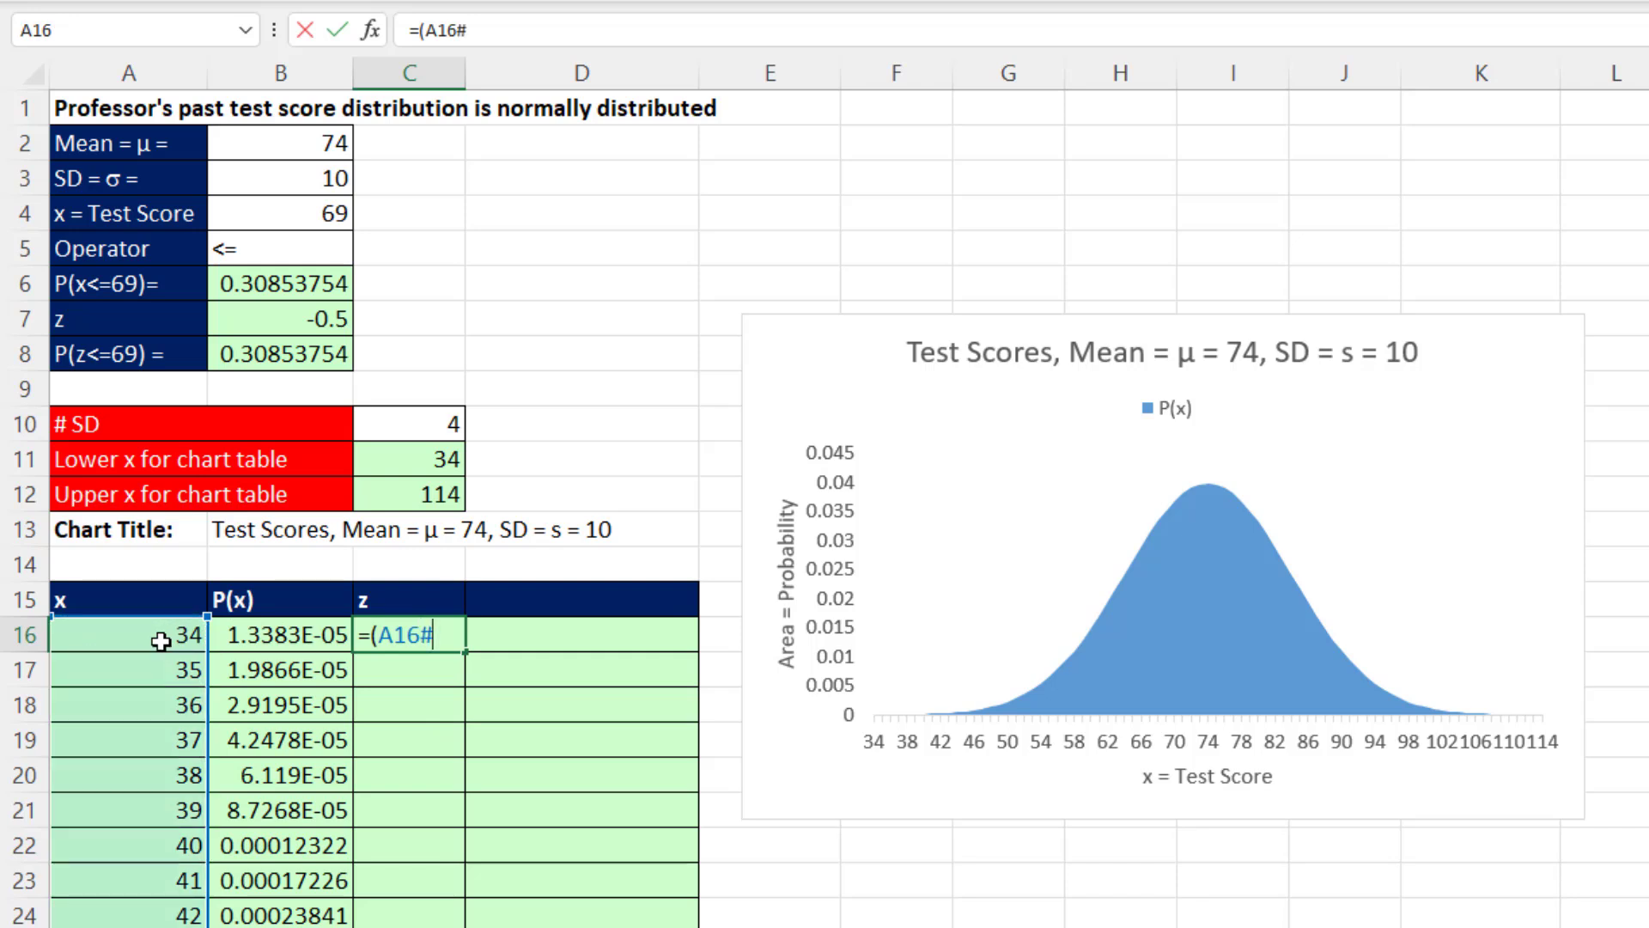
pyautogui.click(278, 151)
pyautogui.write(')/')
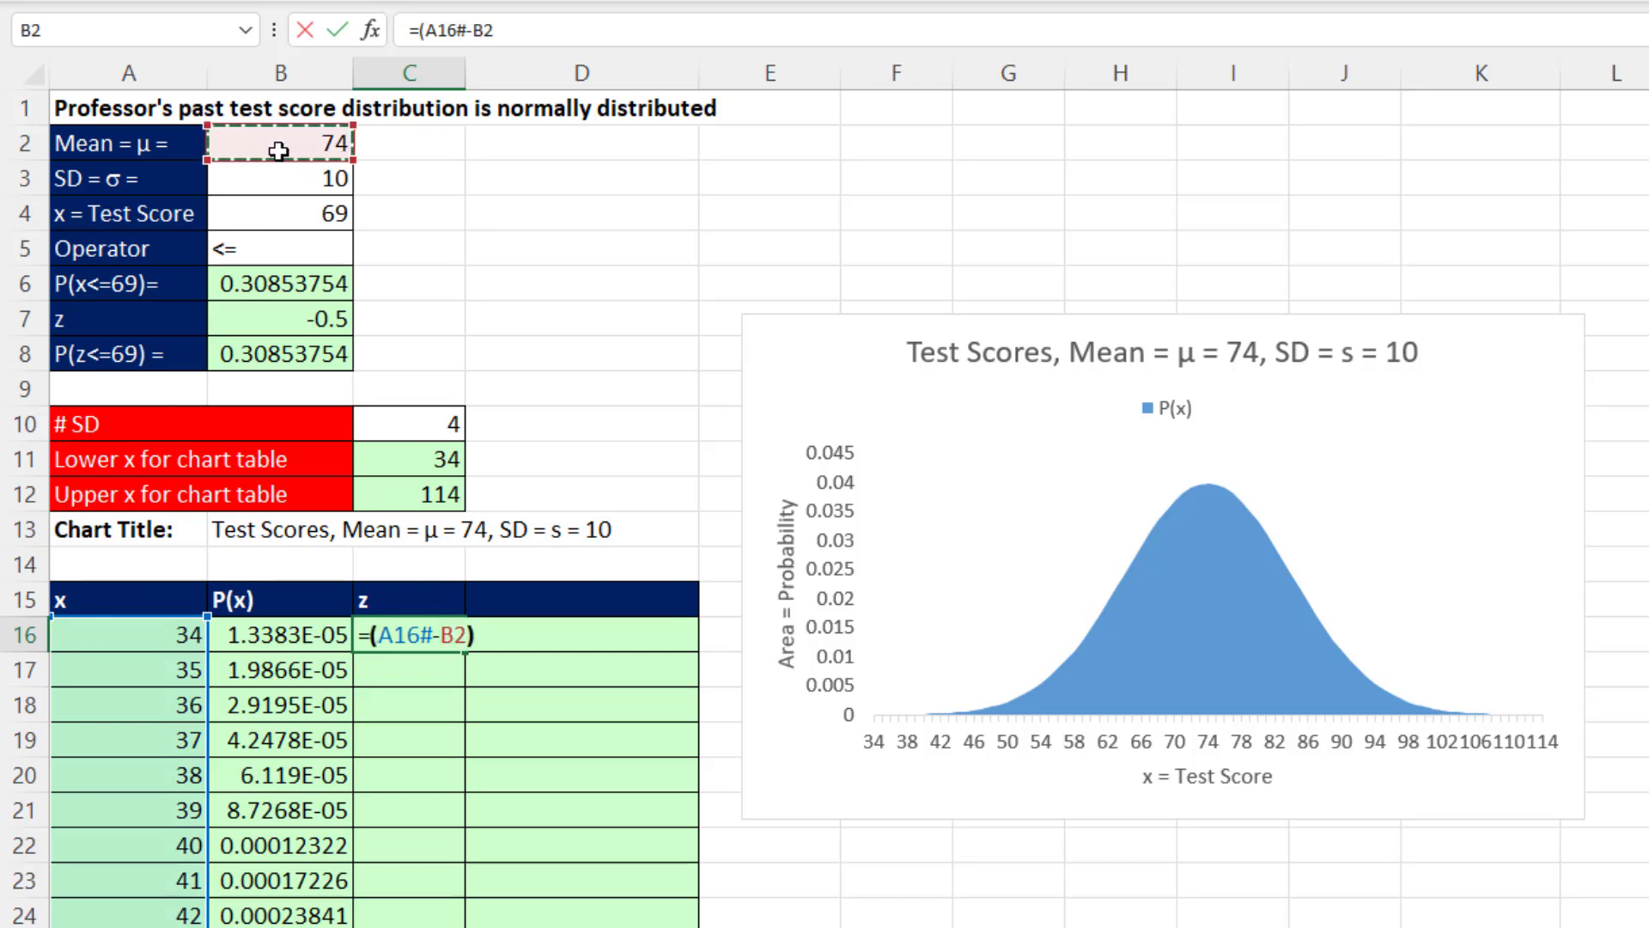
pyautogui.click(301, 176)
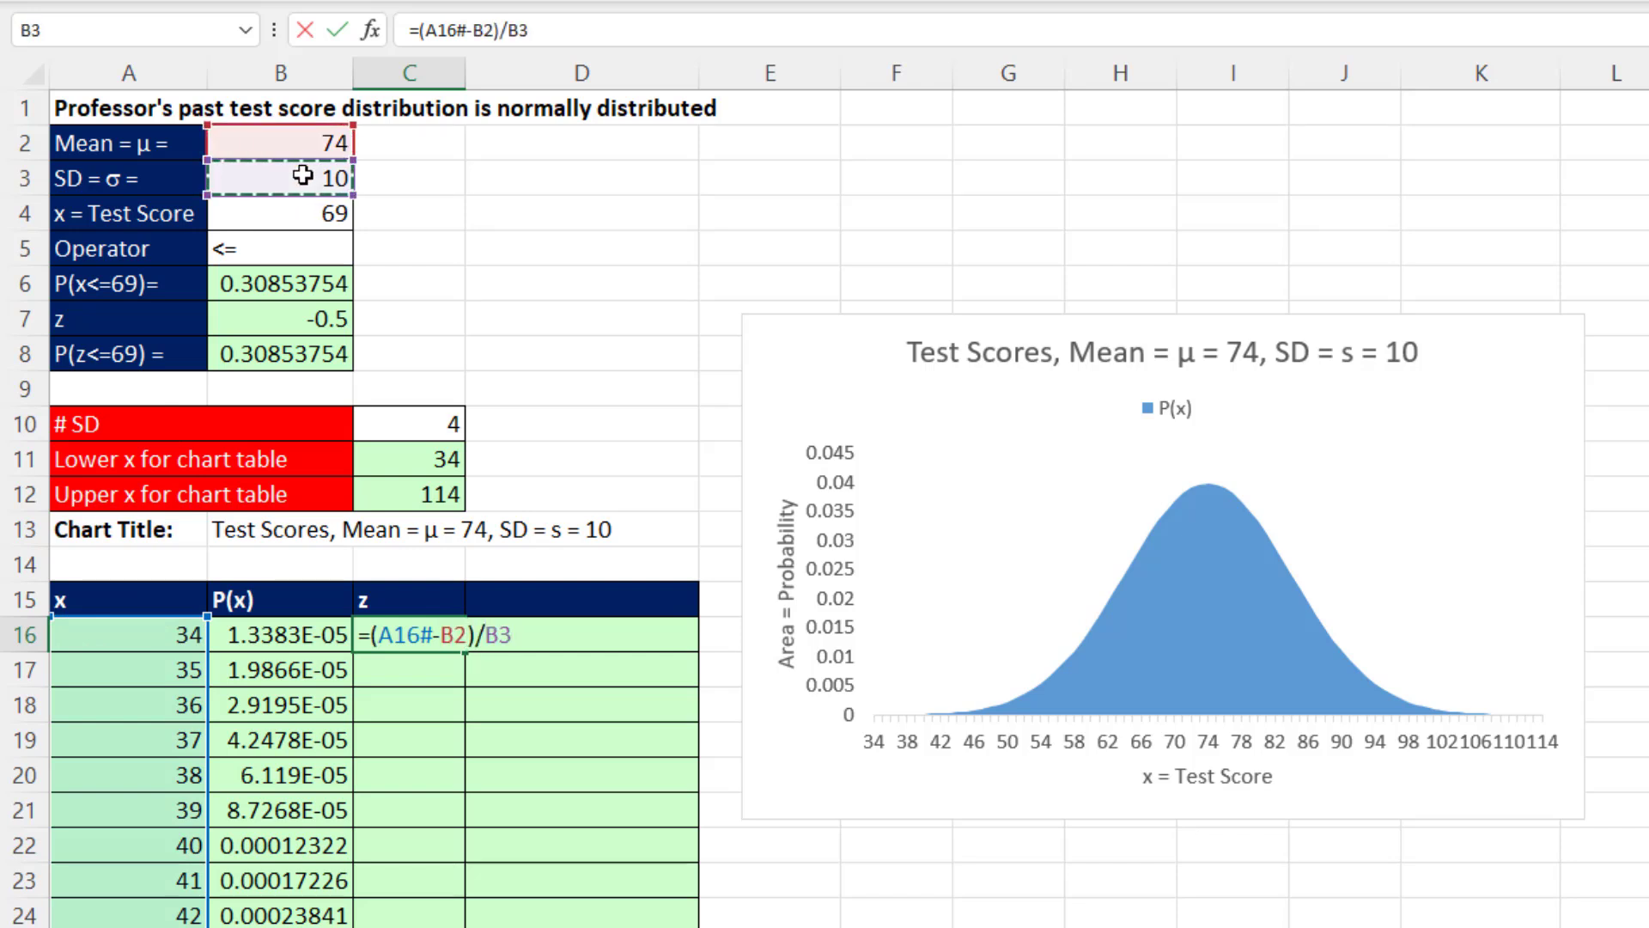
pyautogui.press('Return')
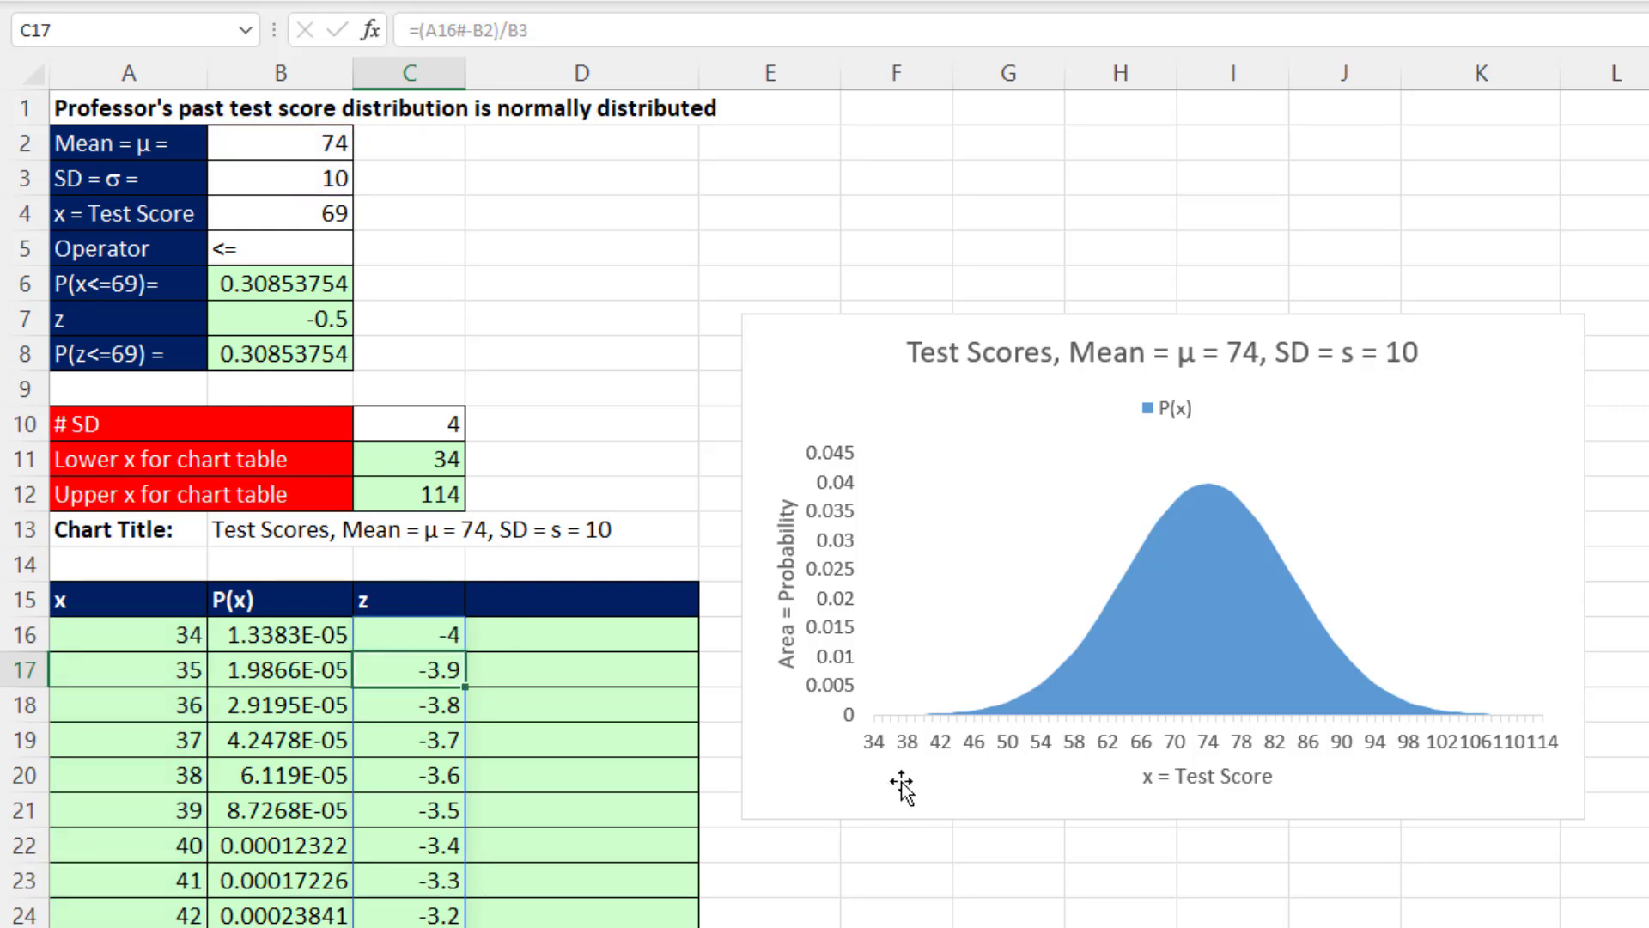
pyautogui.hotkey('ctrl', 'Down')
pyautogui.scroll(-2, 402, 784)
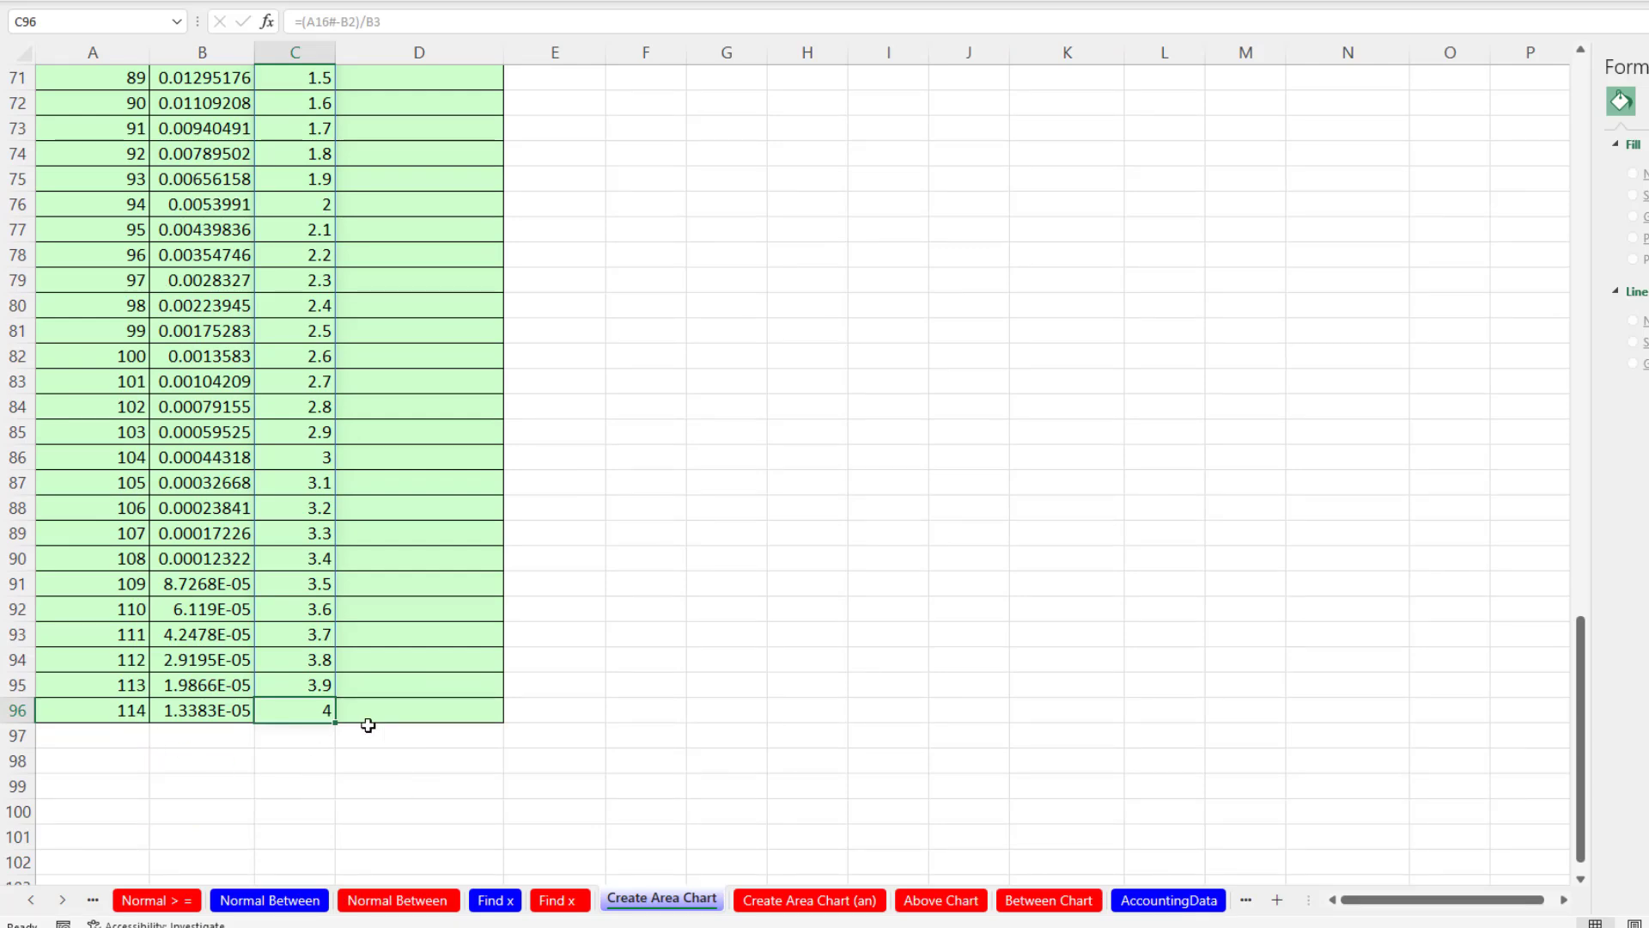
pyautogui.hotkey('ctrl', 'Up')
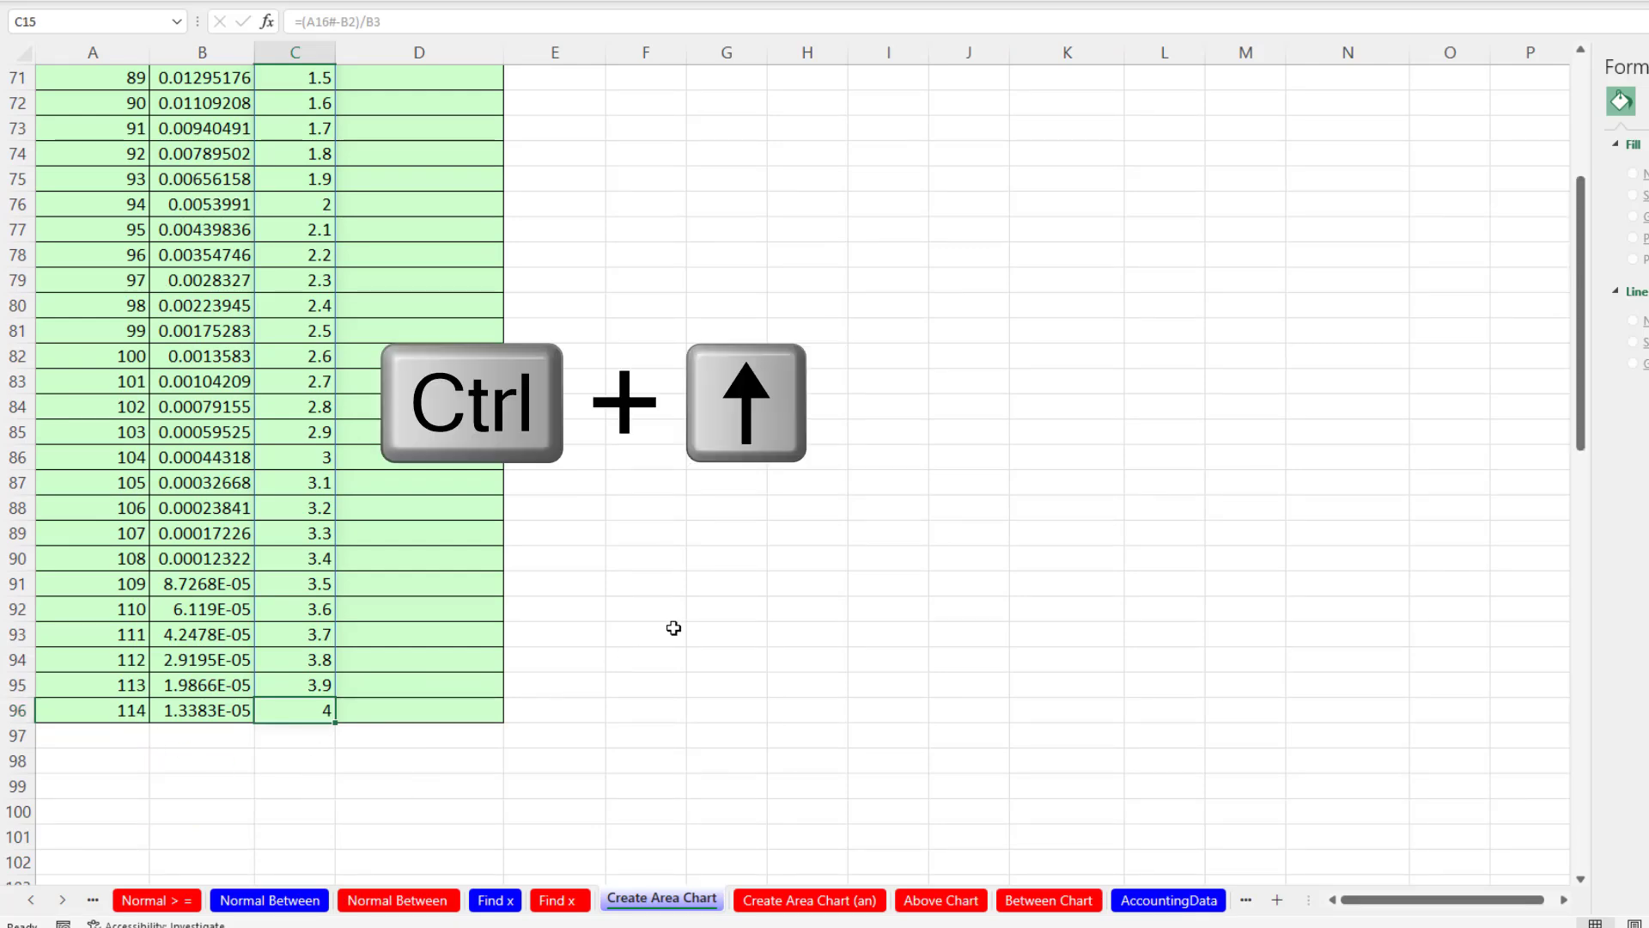
pyautogui.scroll(4, 673, 515)
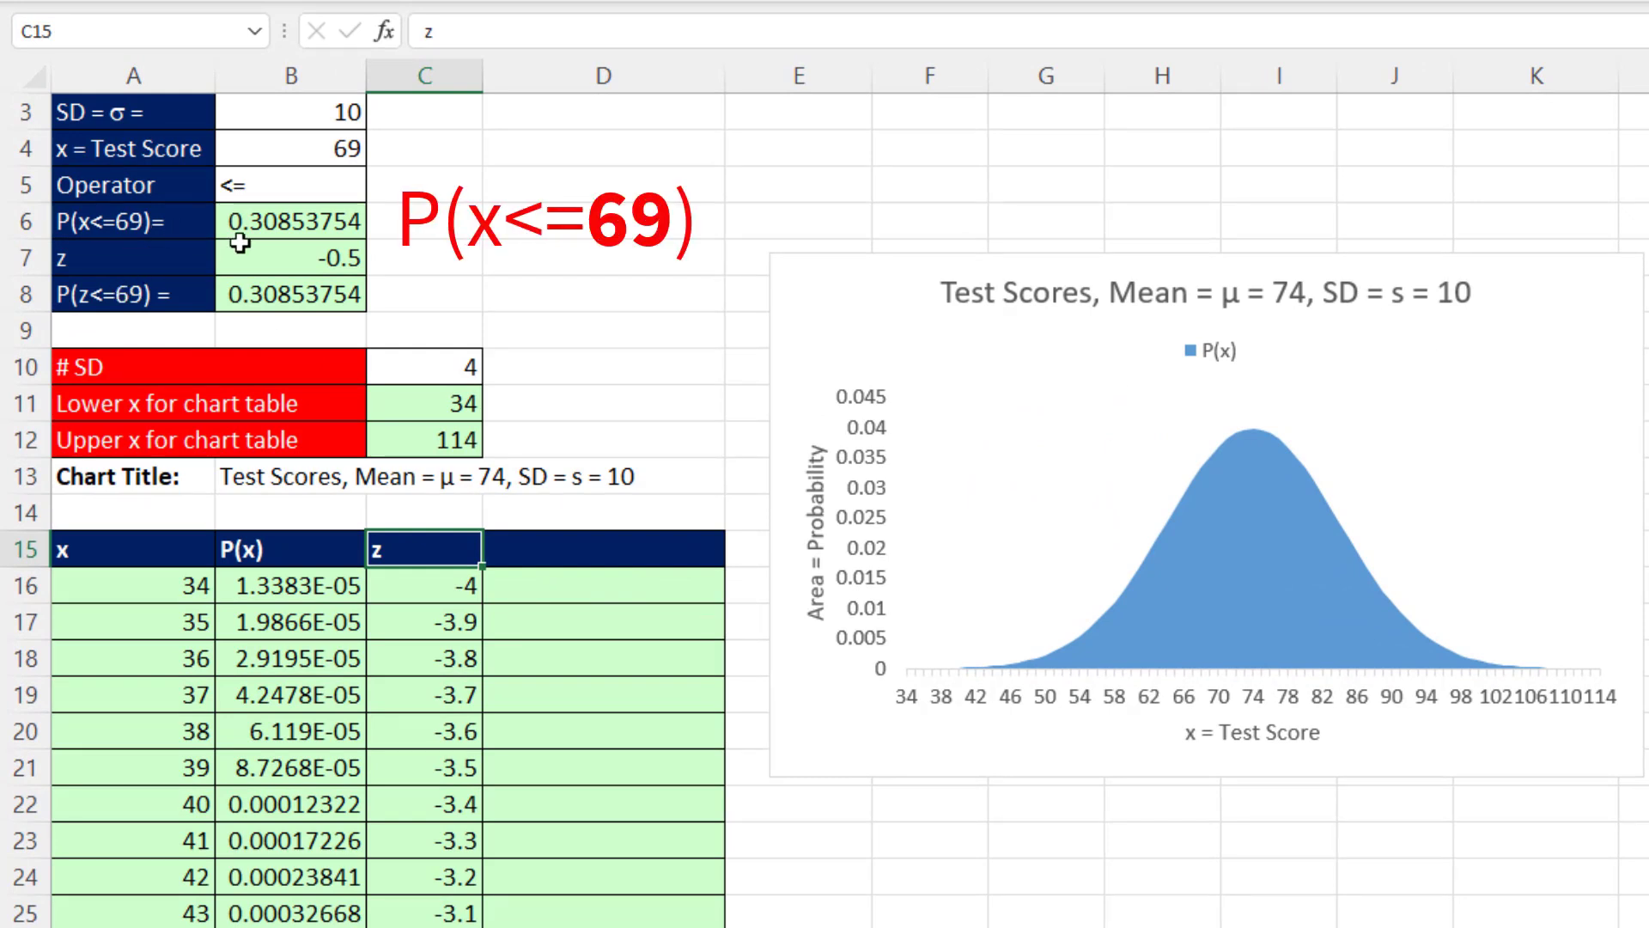
# Start the D15 label ="P(x"&B5&B4&")=" so it reads P(x<=69)=
pyautogui.doubleClick(284, 222)
pyautogui.press('Escape')
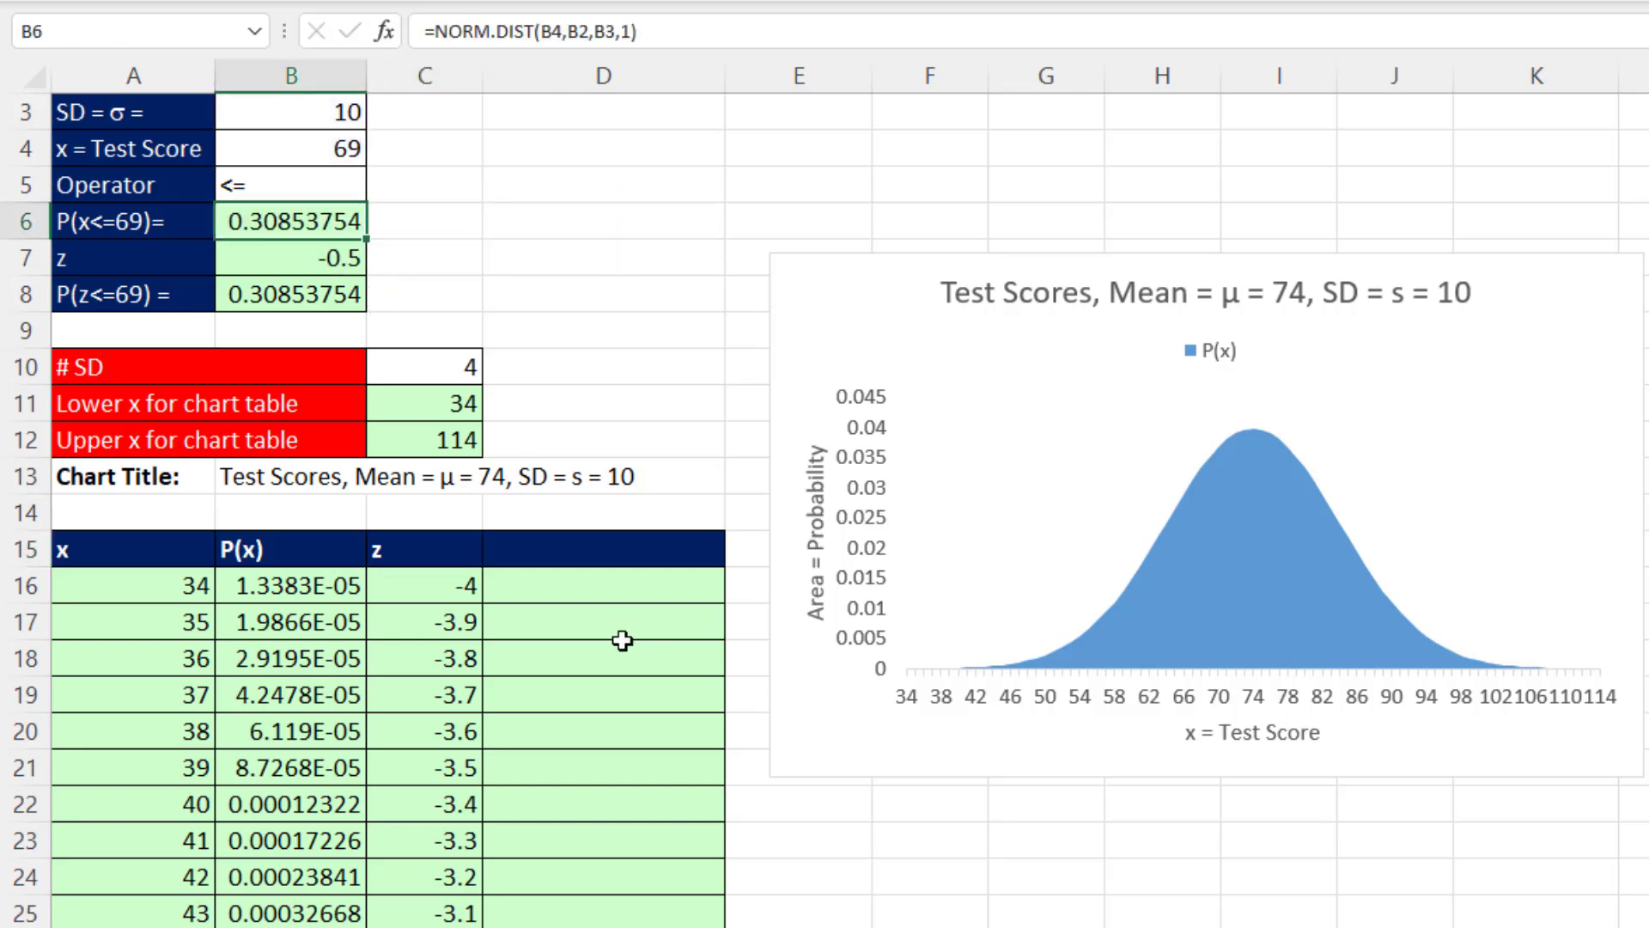
pyautogui.click(666, 554)
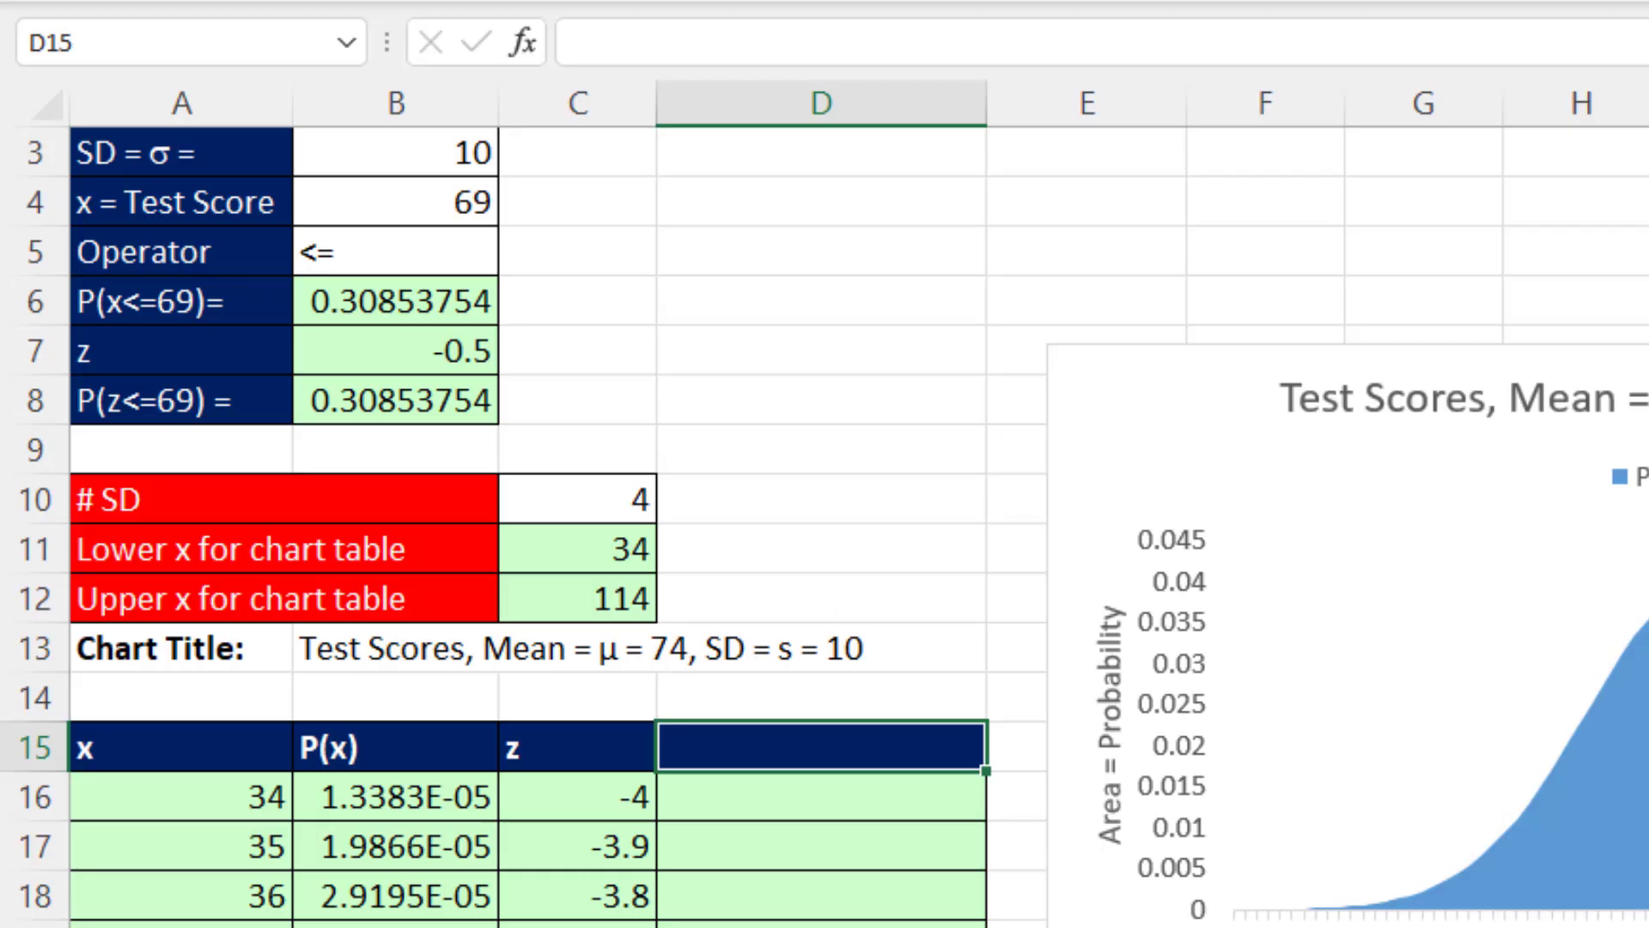
pyautogui.write('=')
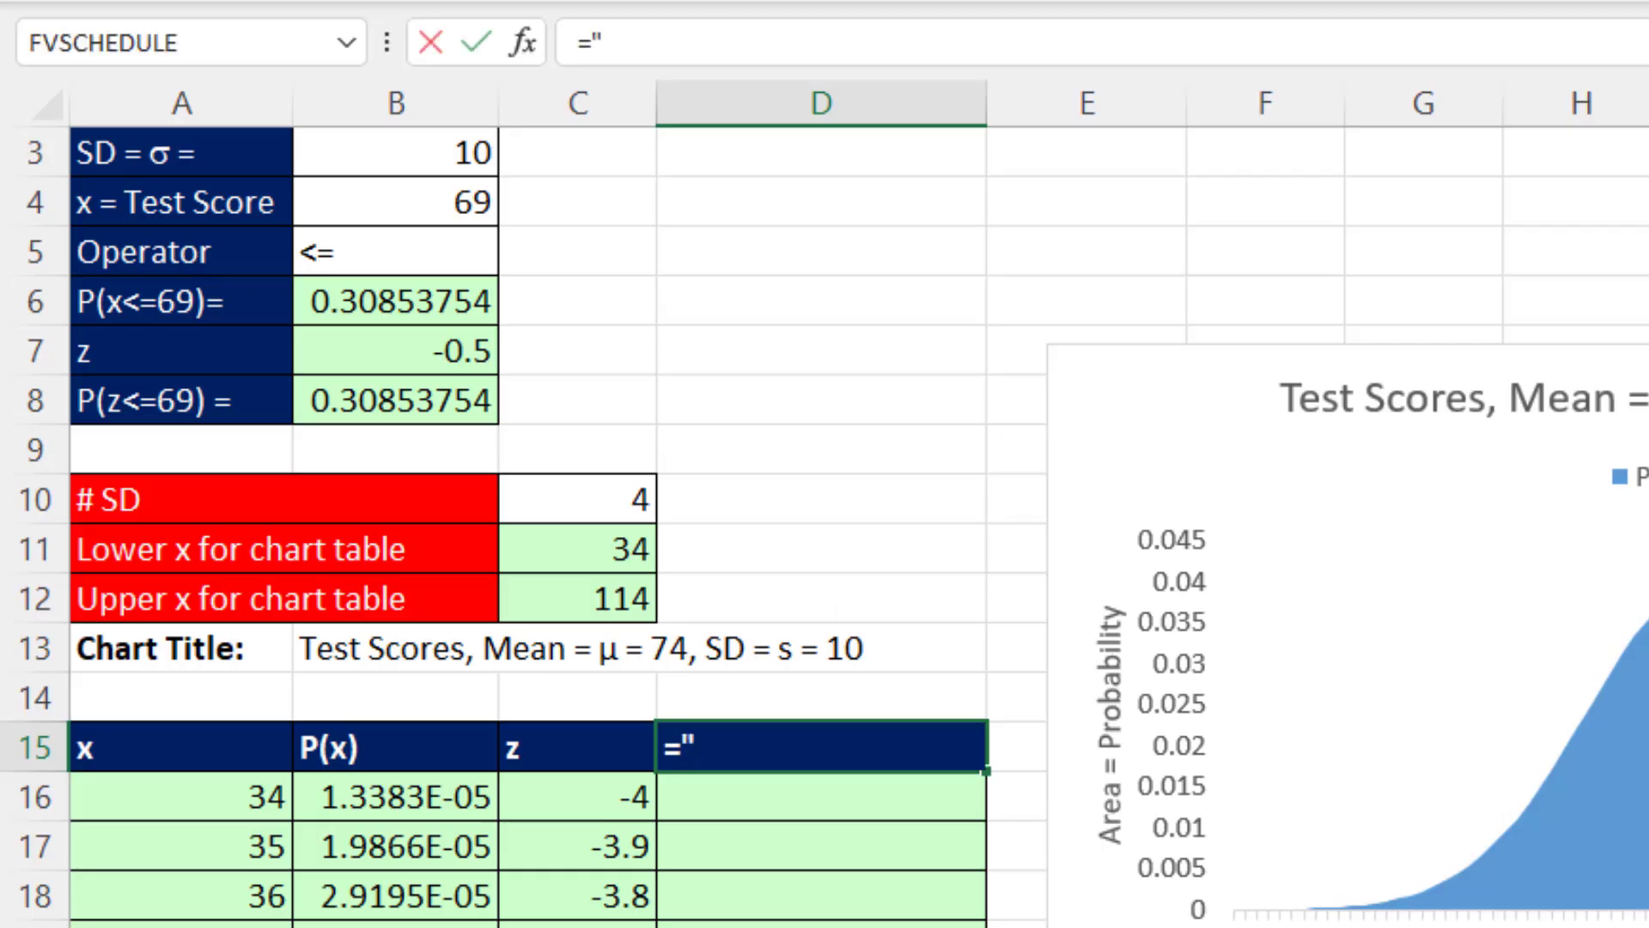
pyautogui.write('"P(x"')
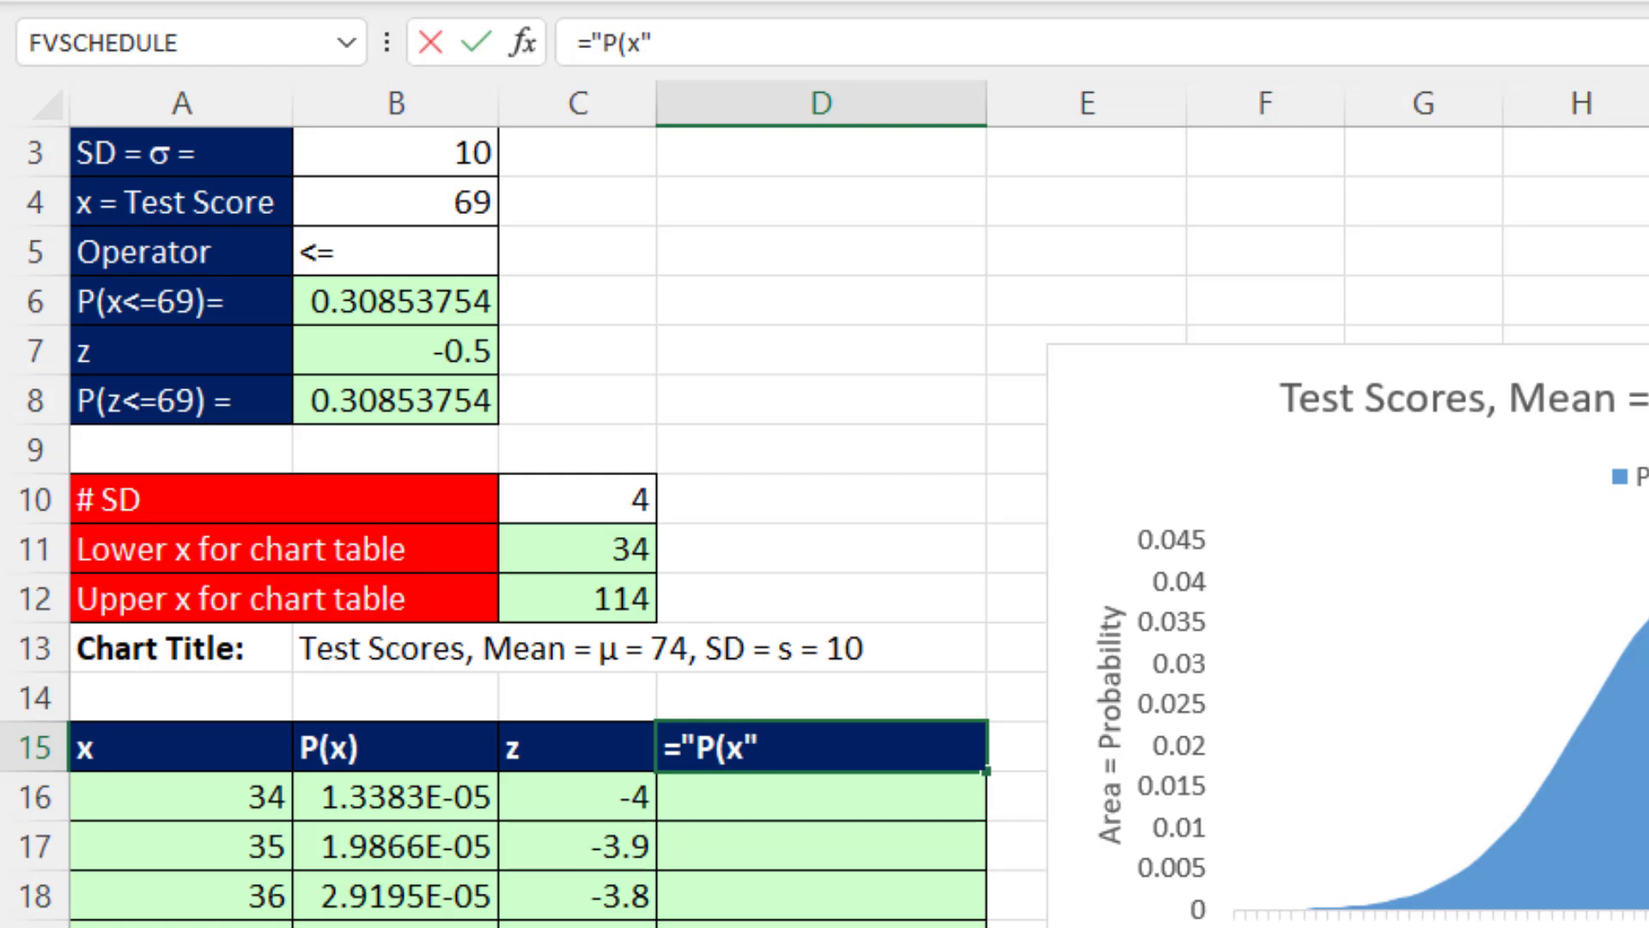
pyautogui.write('&')
pyautogui.click(409, 254)
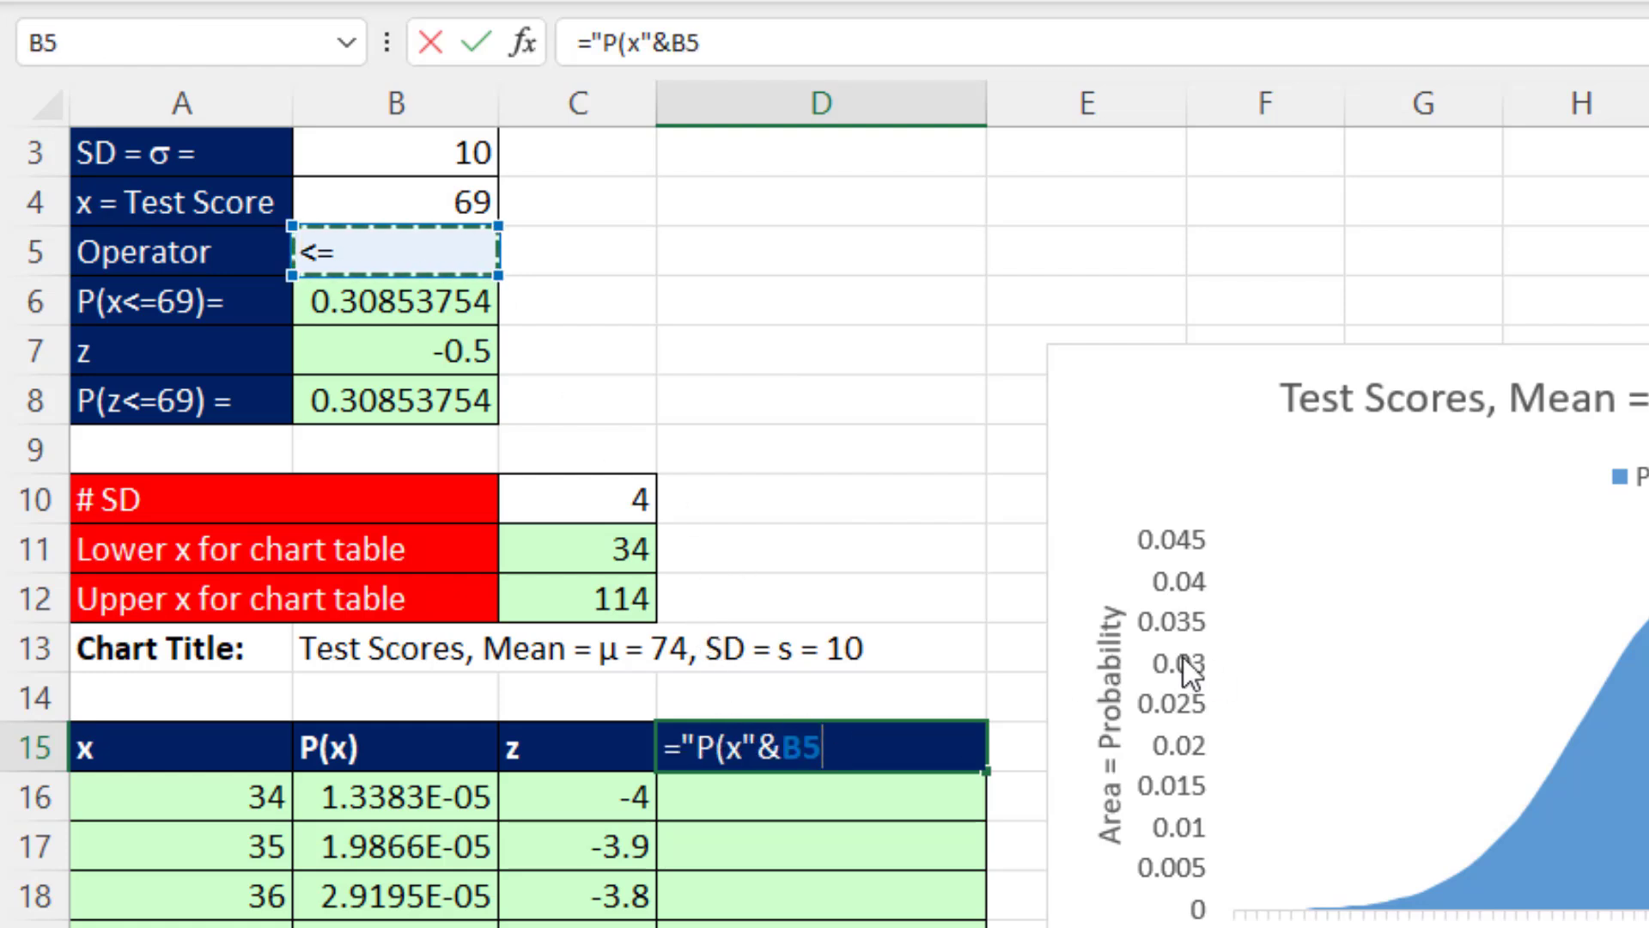
pyautogui.hotkey('ctrl', 'Return')
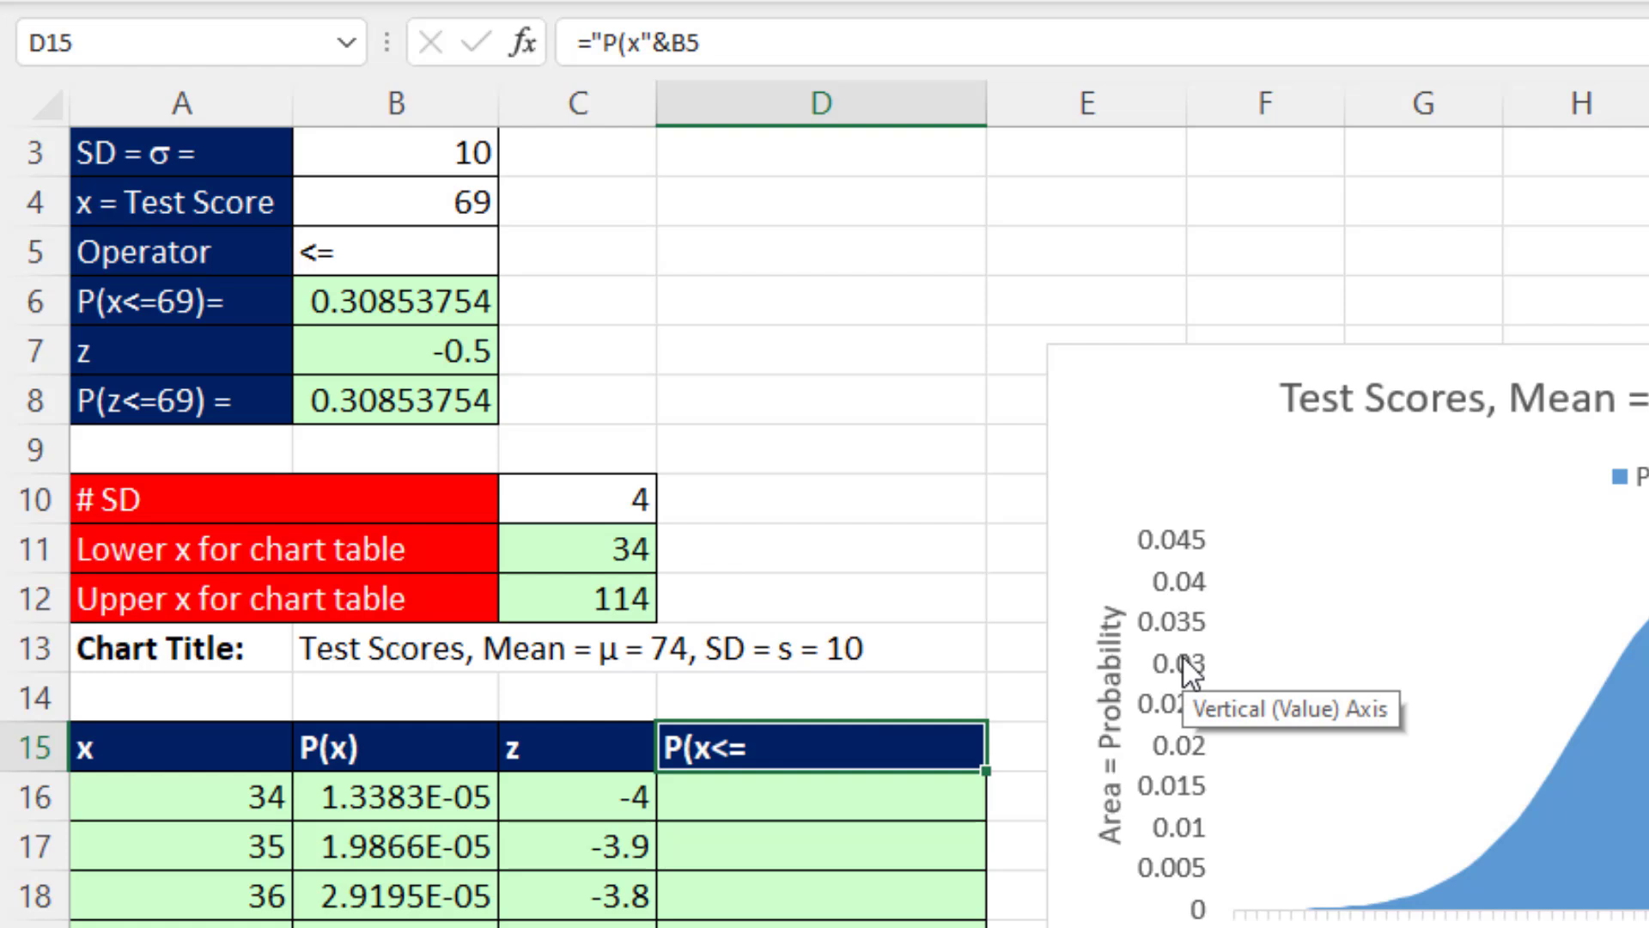
pyautogui.press('F2')
pyautogui.write('&')
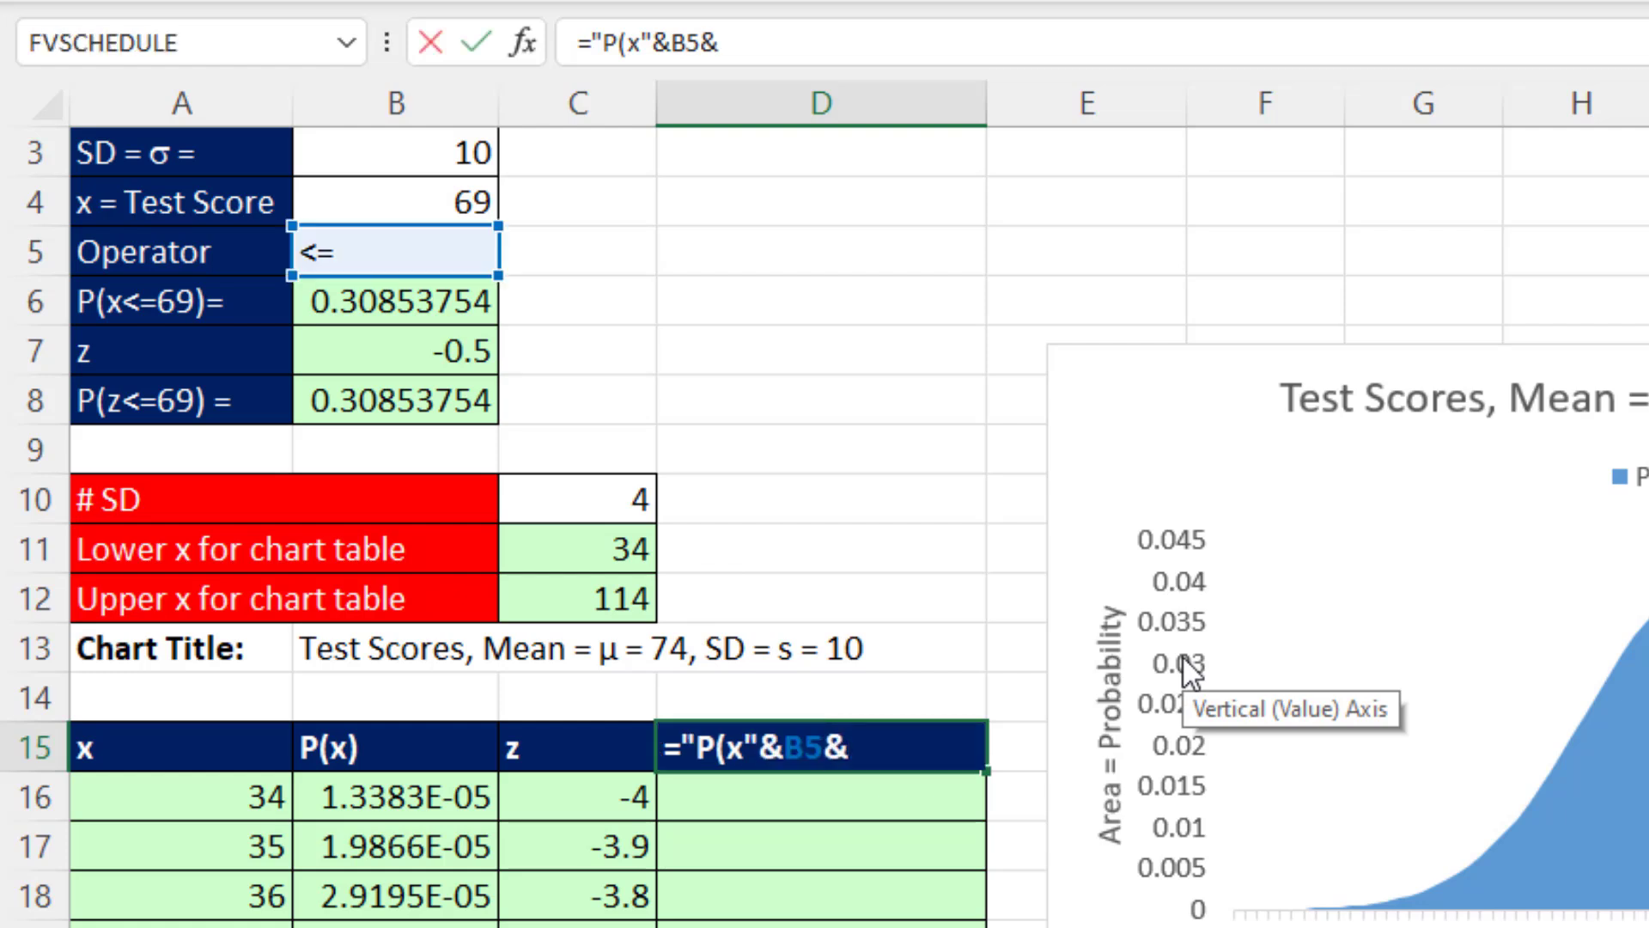
pyautogui.click(404, 196)
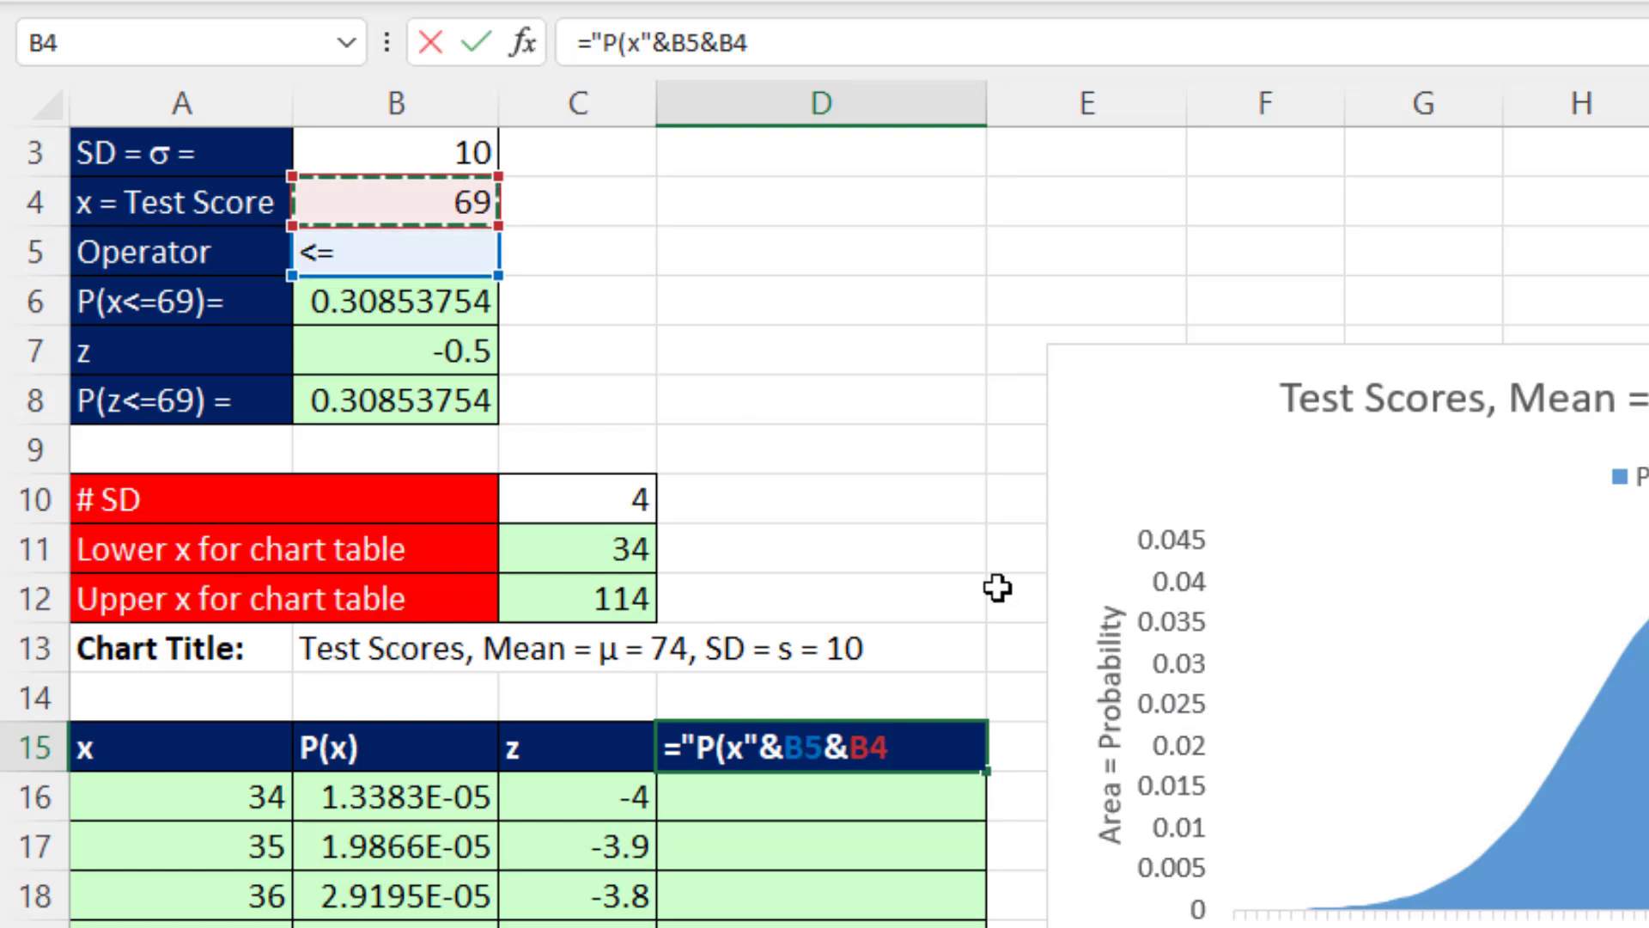
pyautogui.write('&')
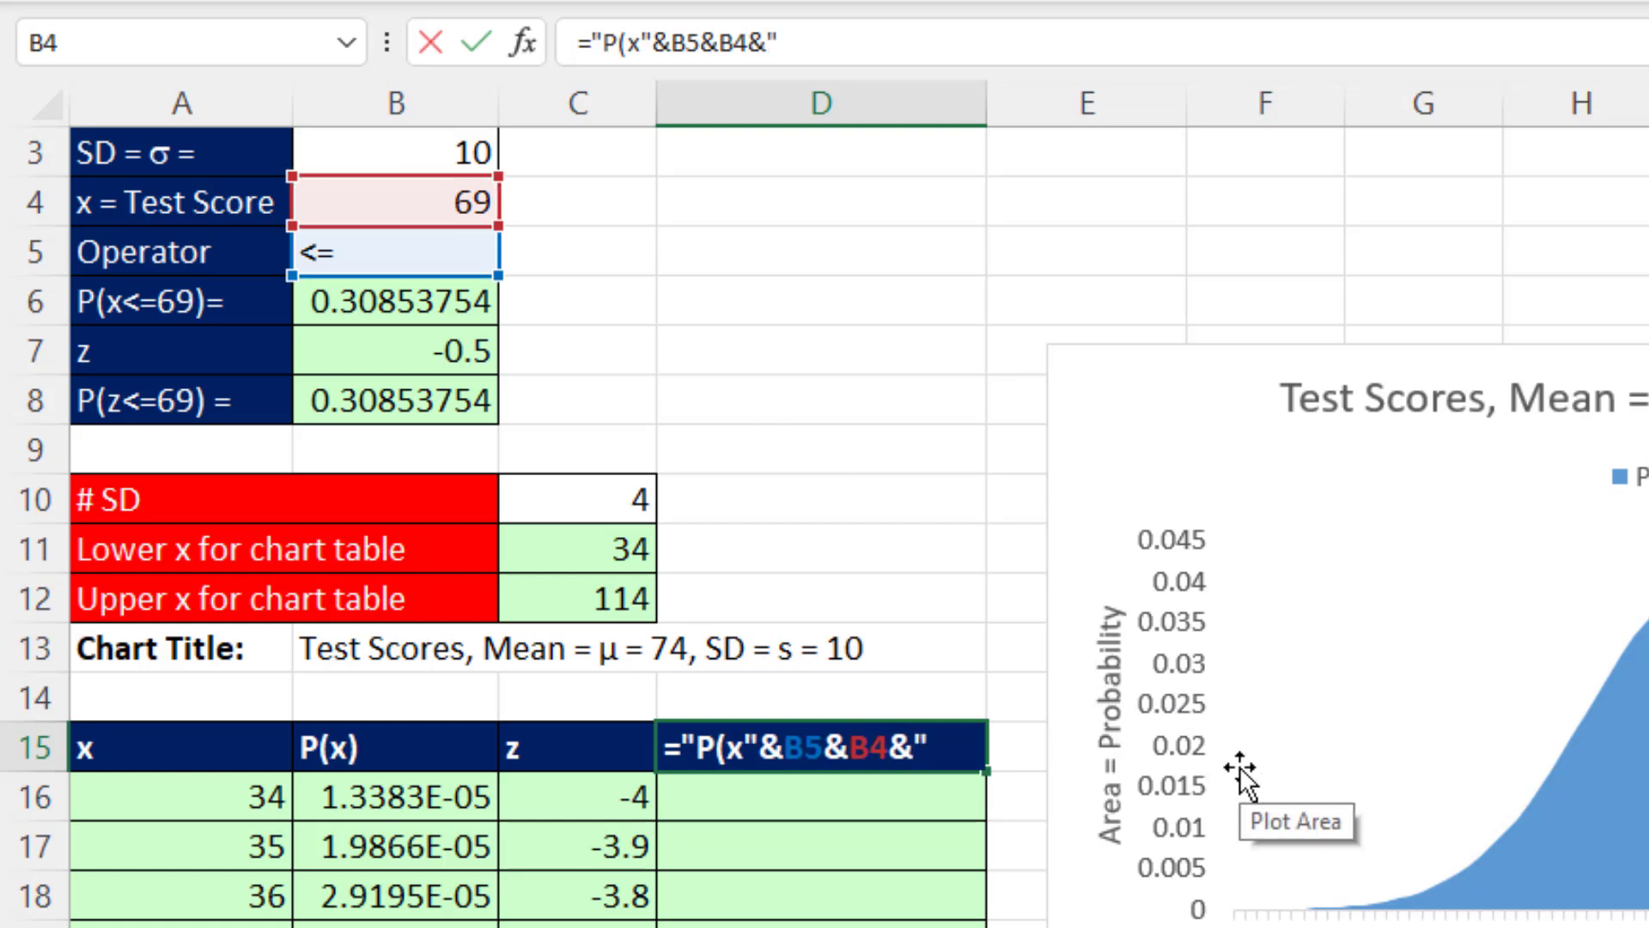
pyautogui.write('")="')
pyautogui.hotkey('ctrl', 'Return')
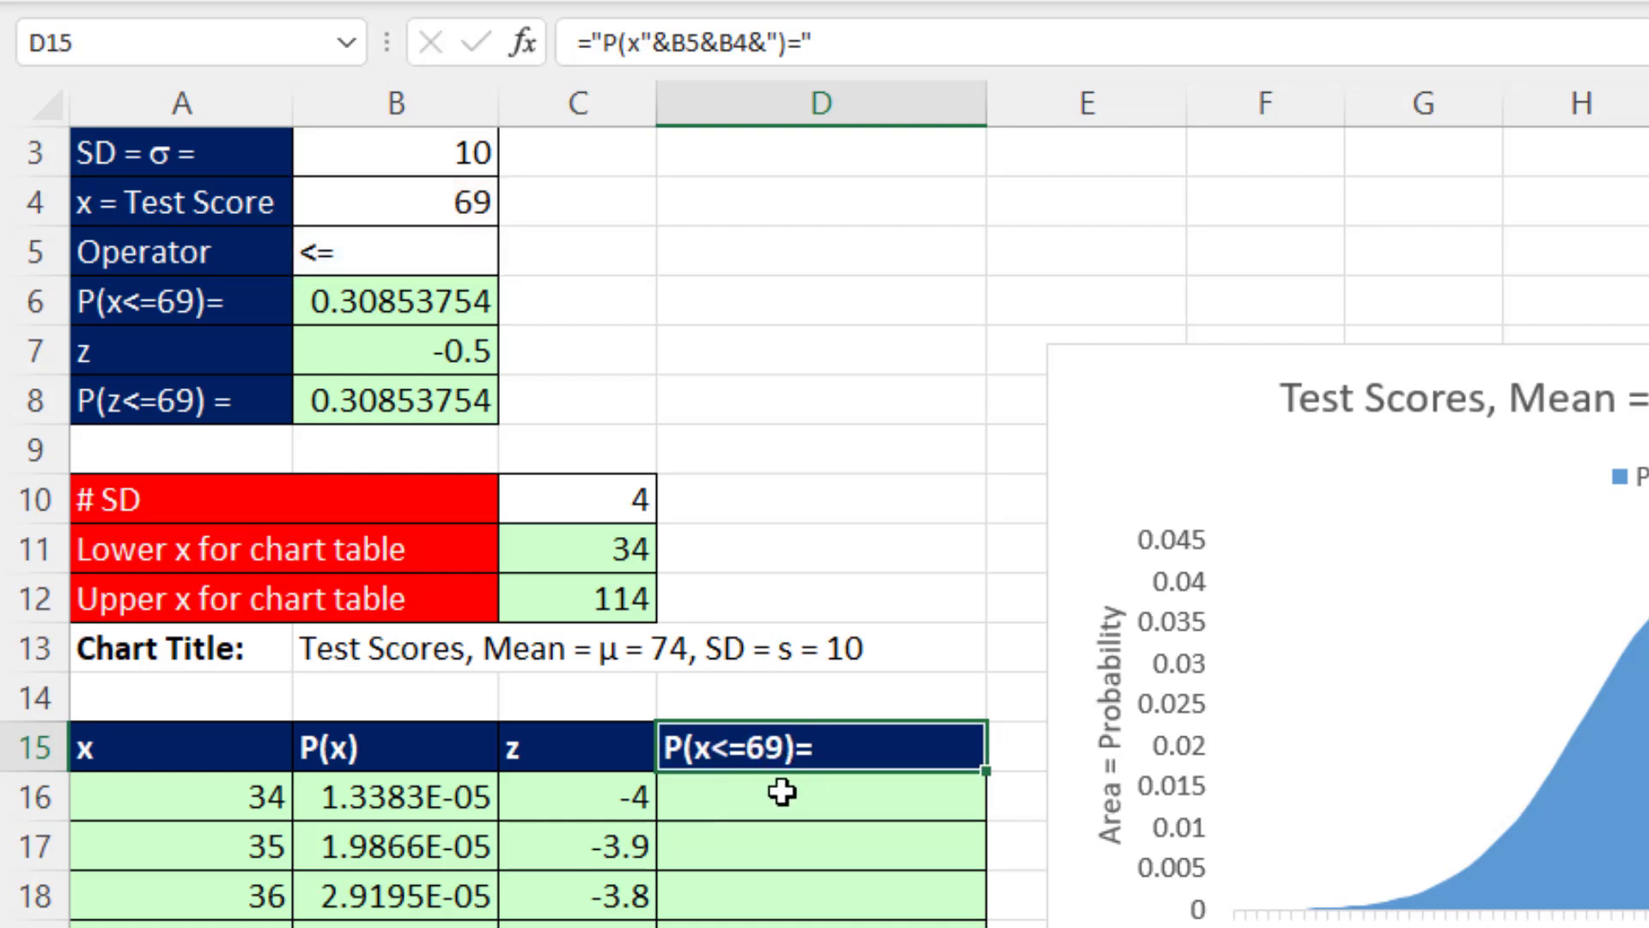
# Append the probability B6 rounded to 4 decimals, giving P(x<=69)=0.3085
pyautogui.press('F2')
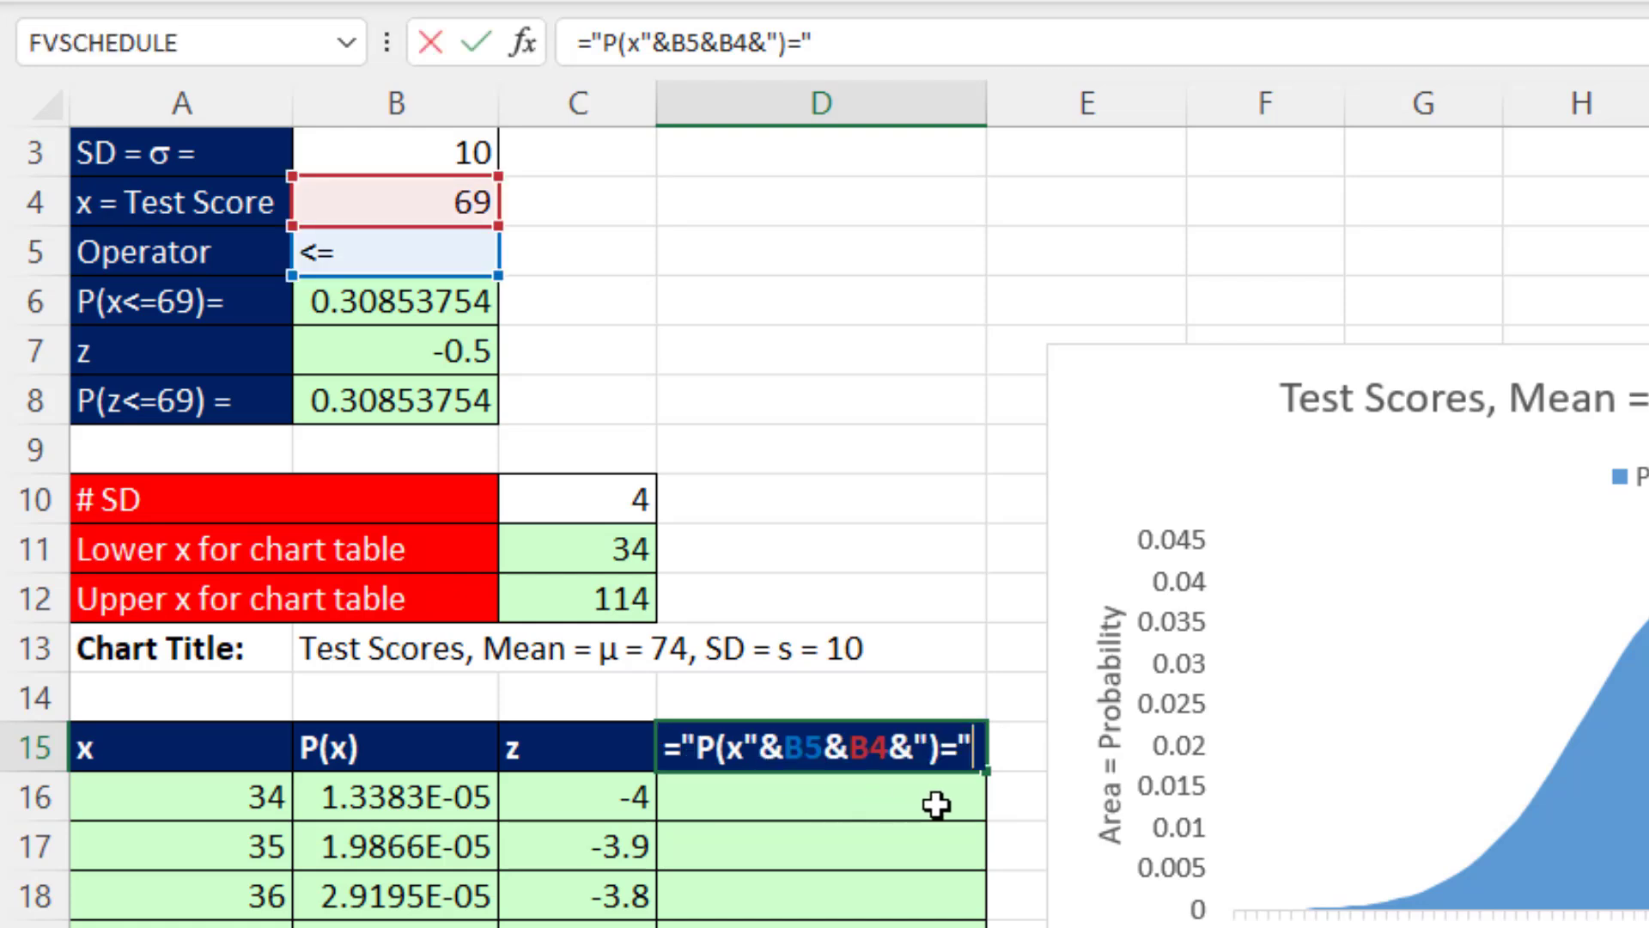
pyautogui.write('&')
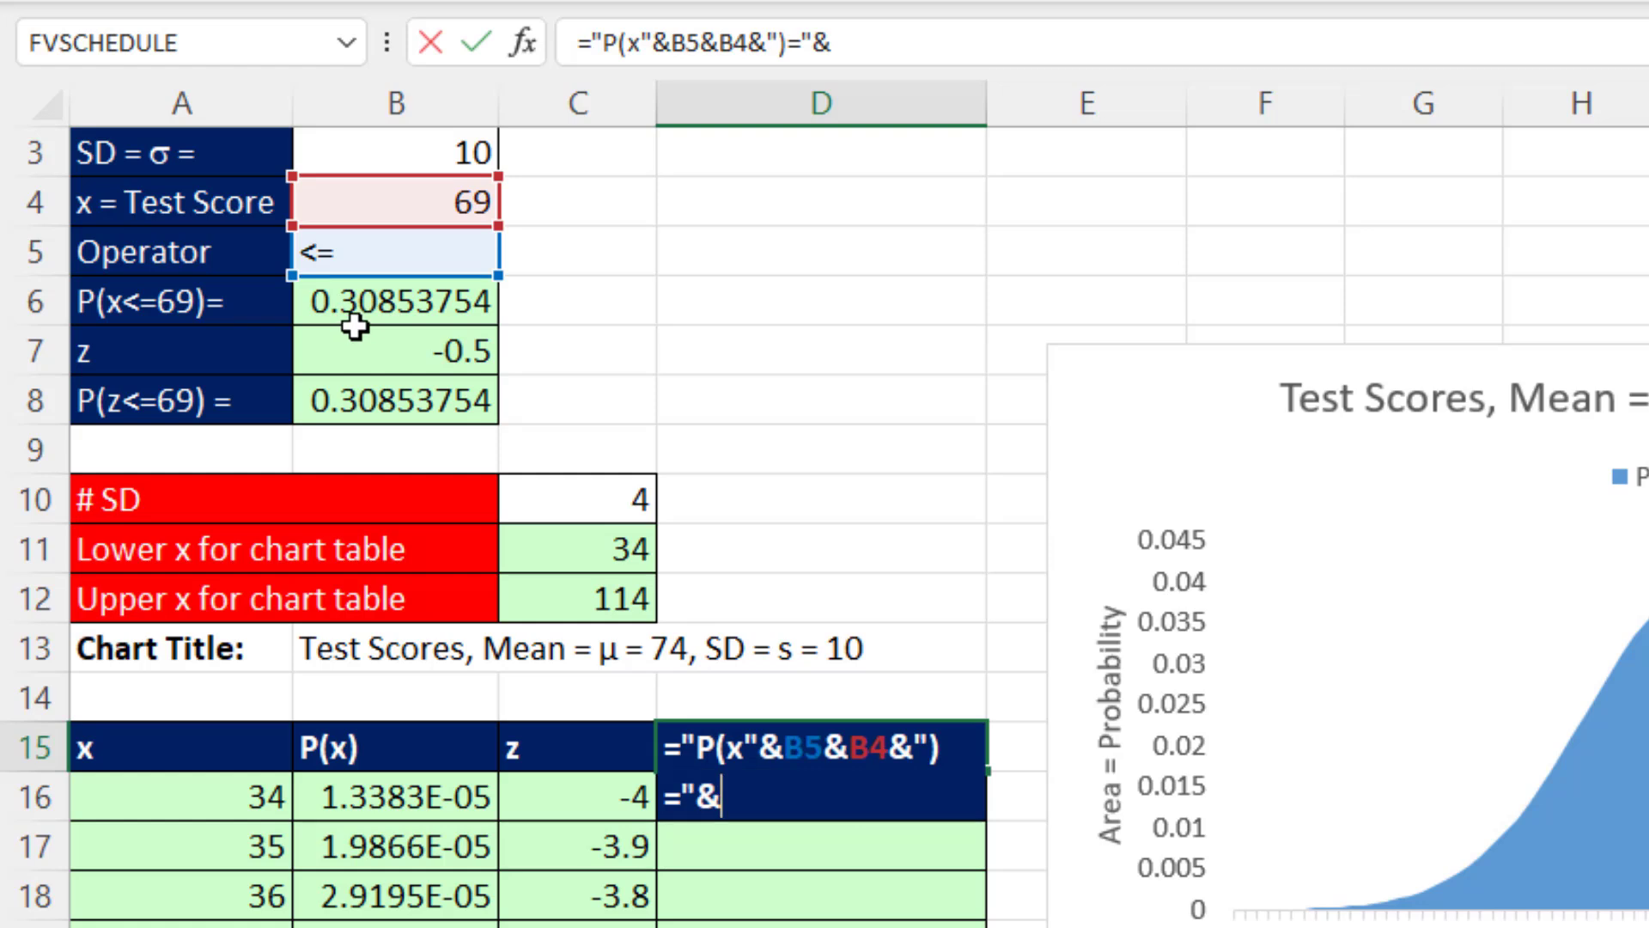
pyautogui.click(336, 307)
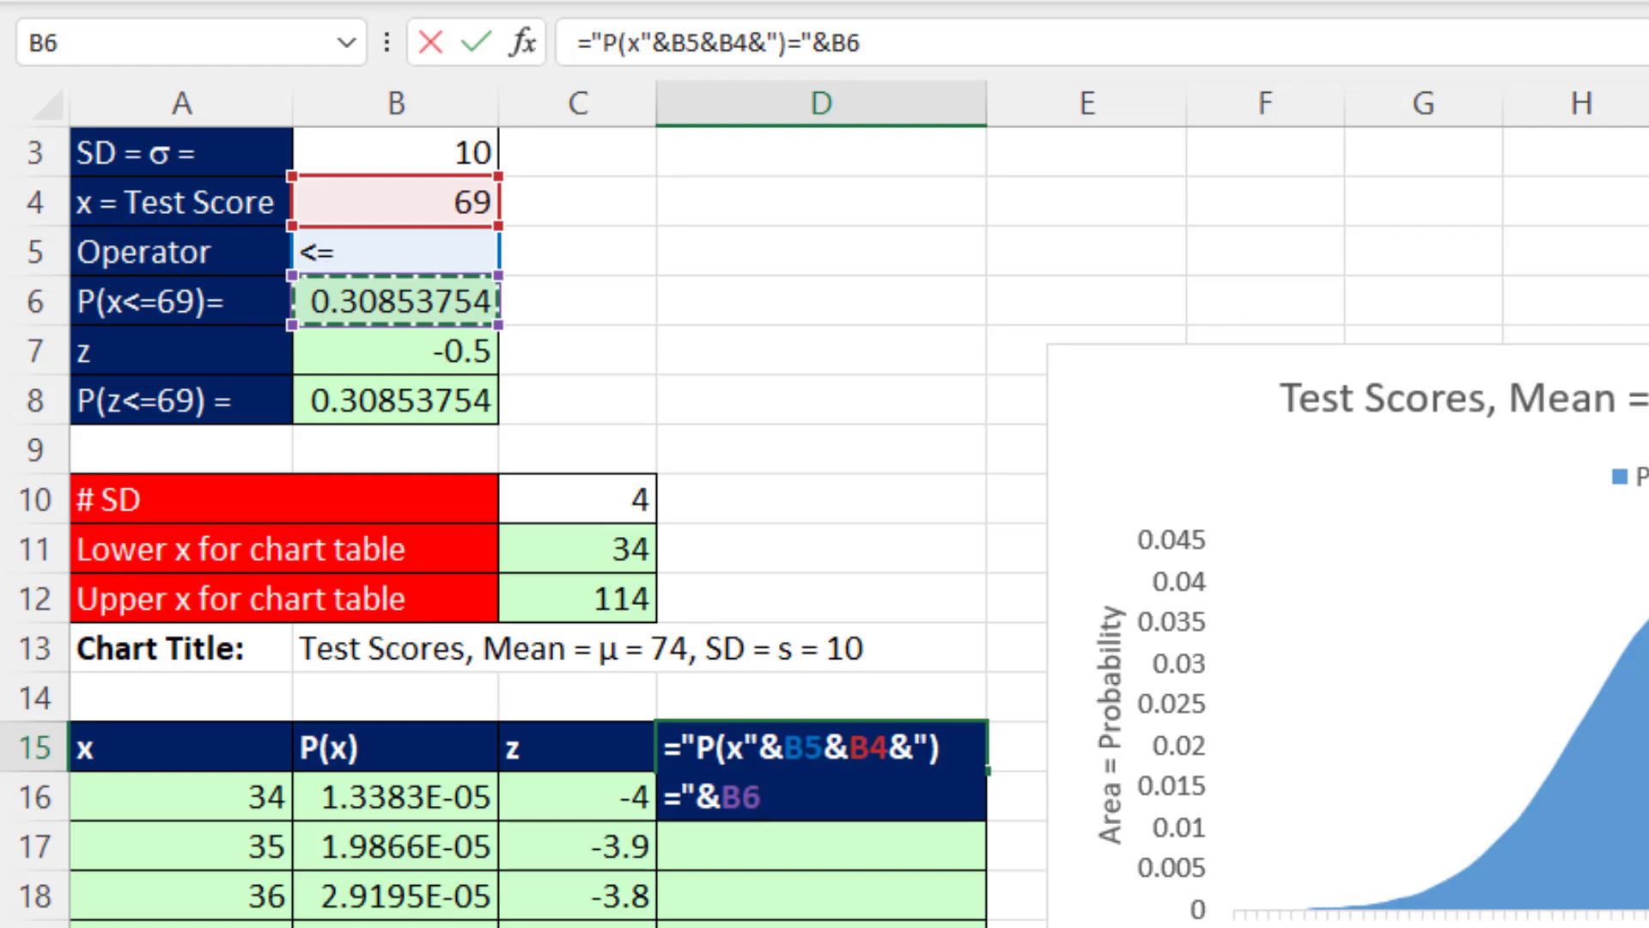
pyautogui.press('Return')
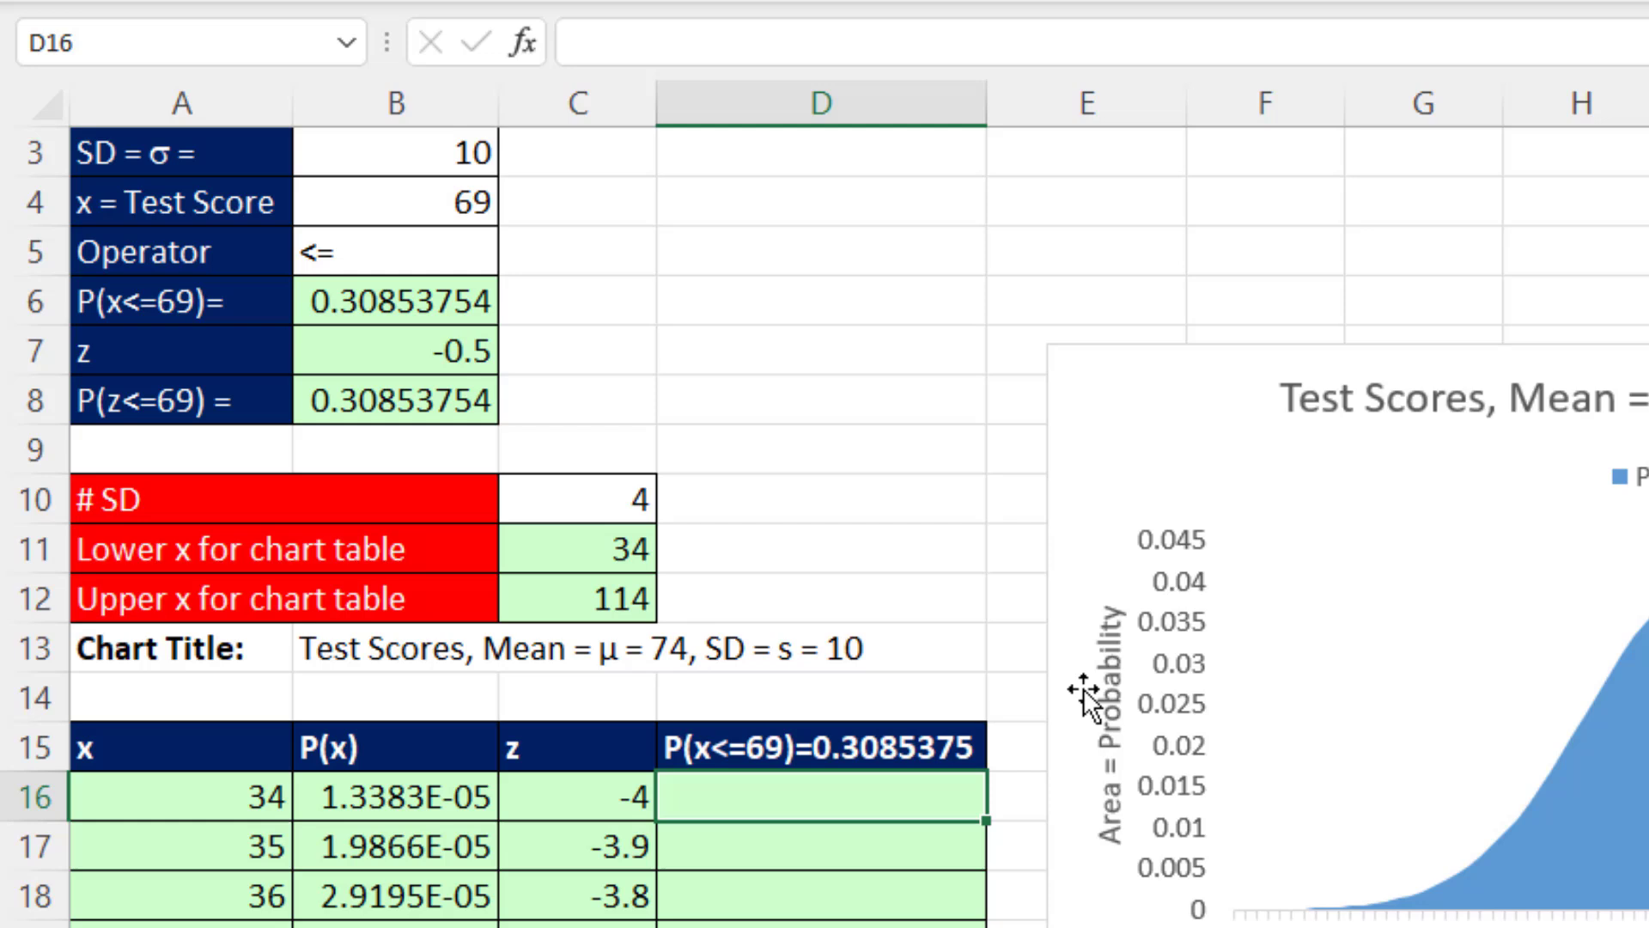
pyautogui.click(913, 734)
pyautogui.press('F2')
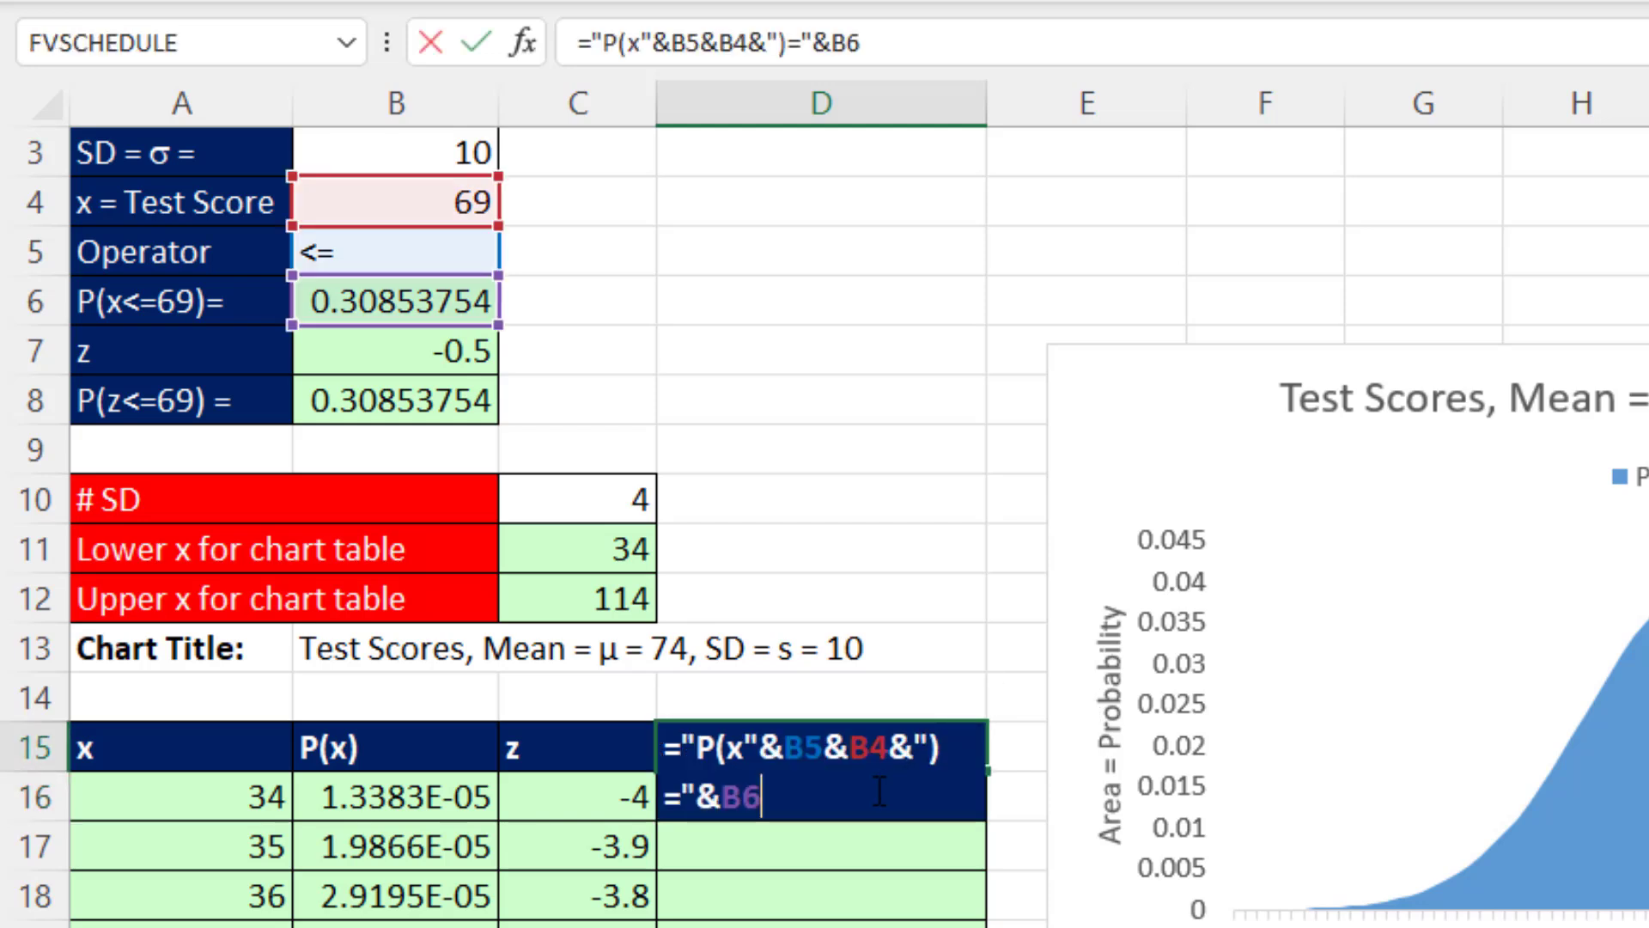
pyautogui.press('Left')
pyautogui.press('Left')
pyautogui.write('round')
pyautogui.press('Tab')
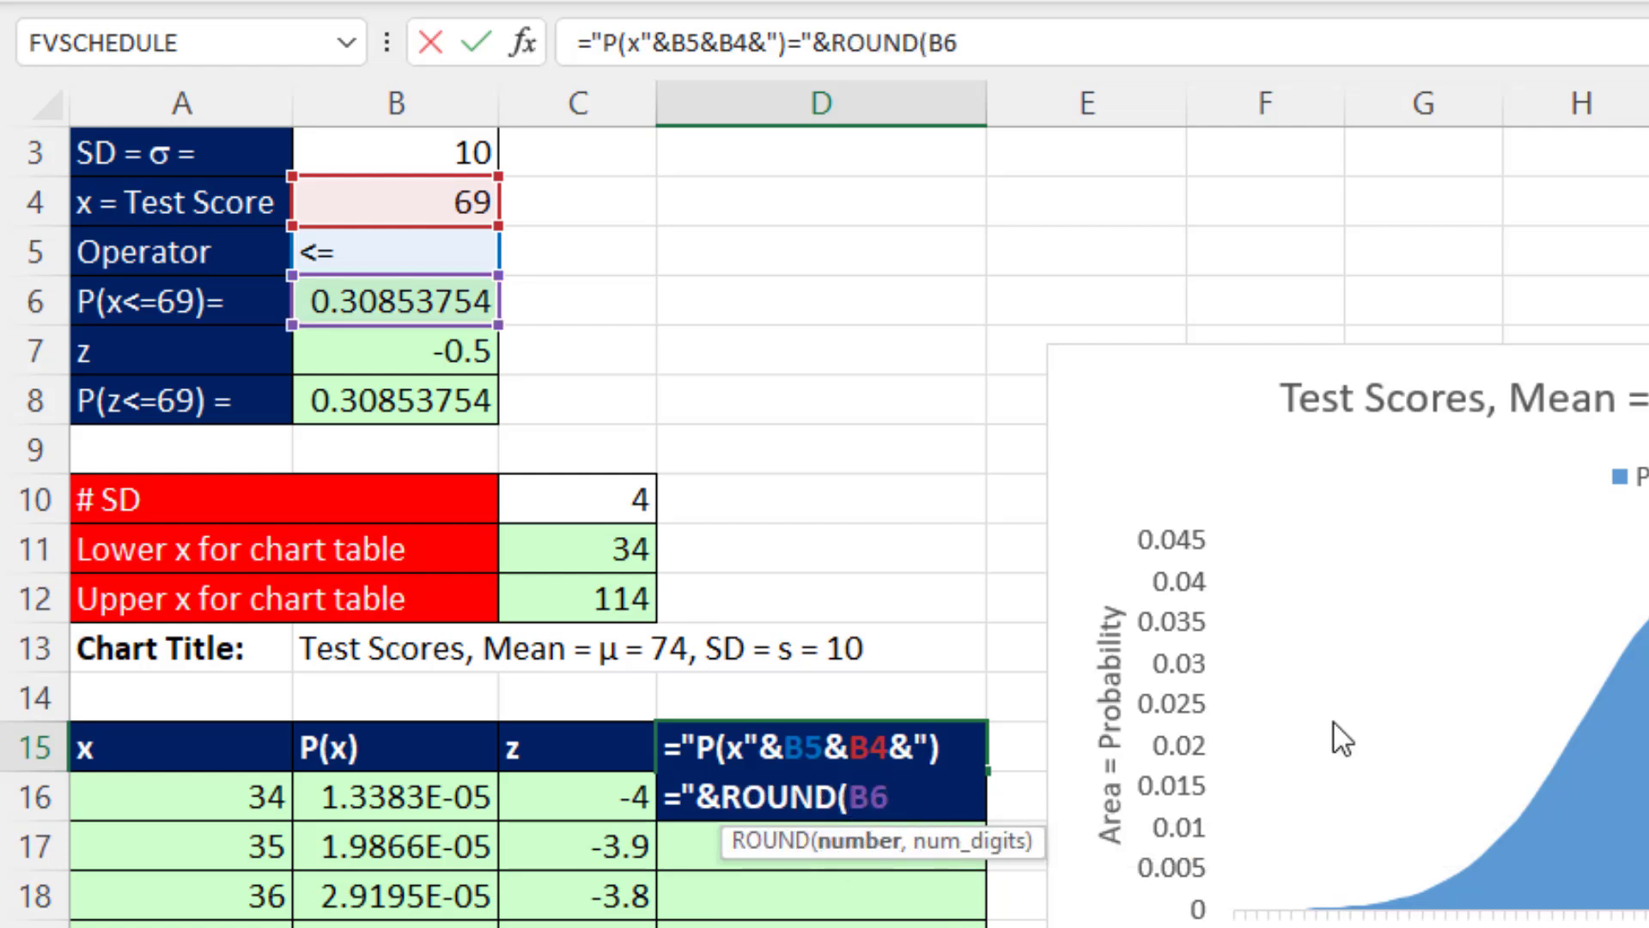
pyautogui.write(',')
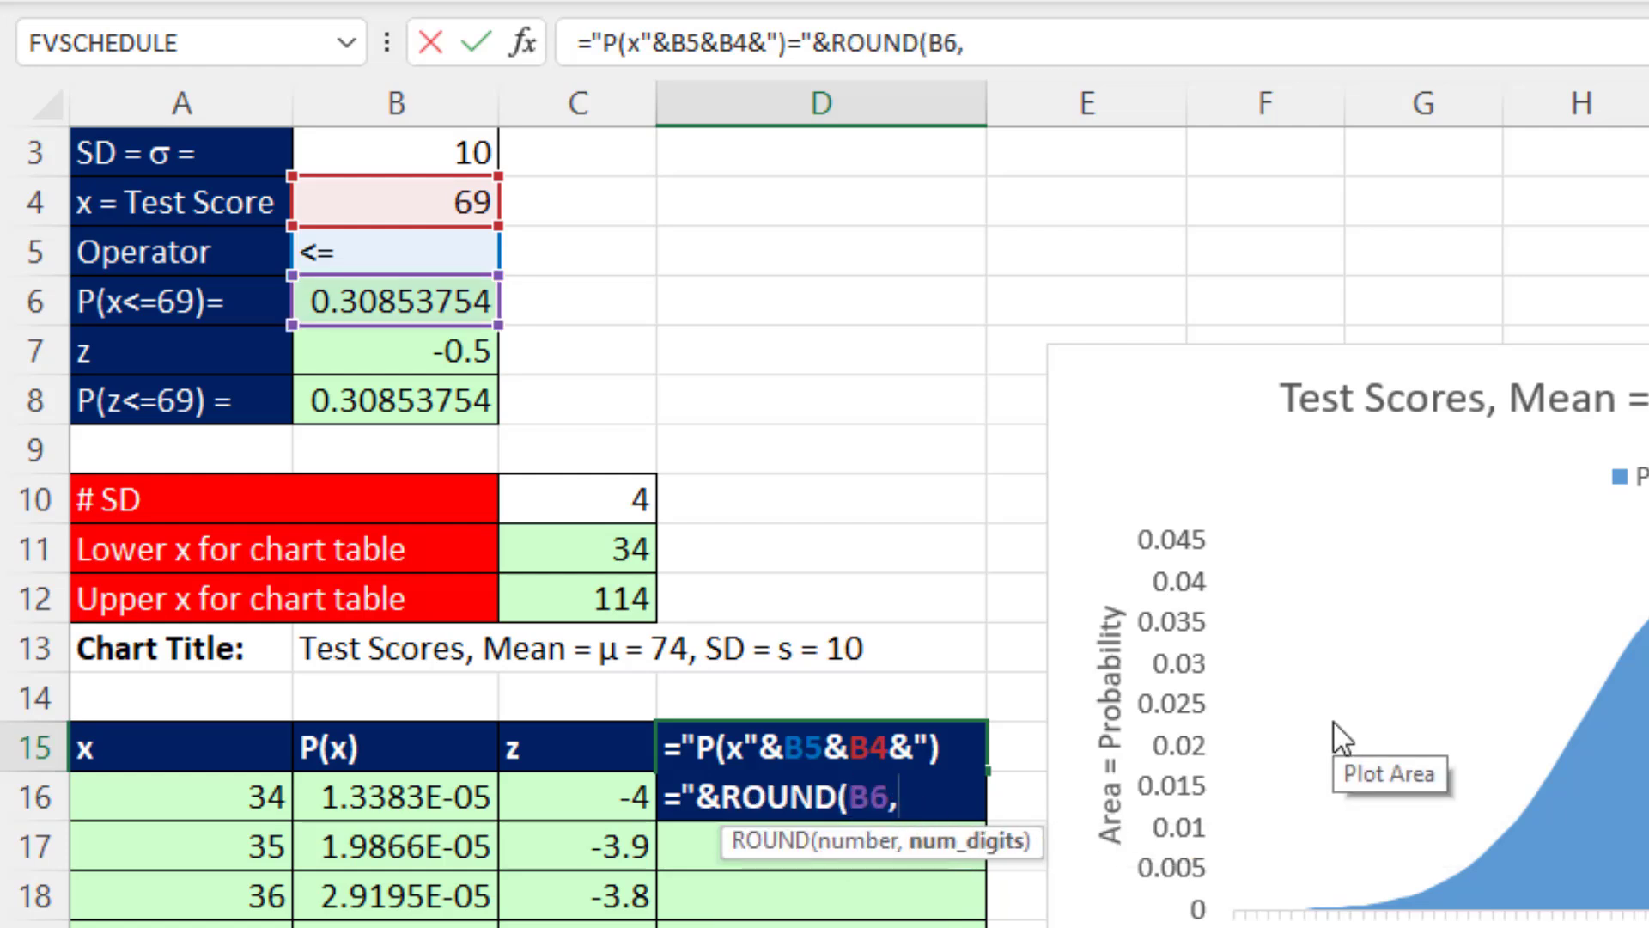
pyautogui.write('4)')
pyautogui.press('Return')
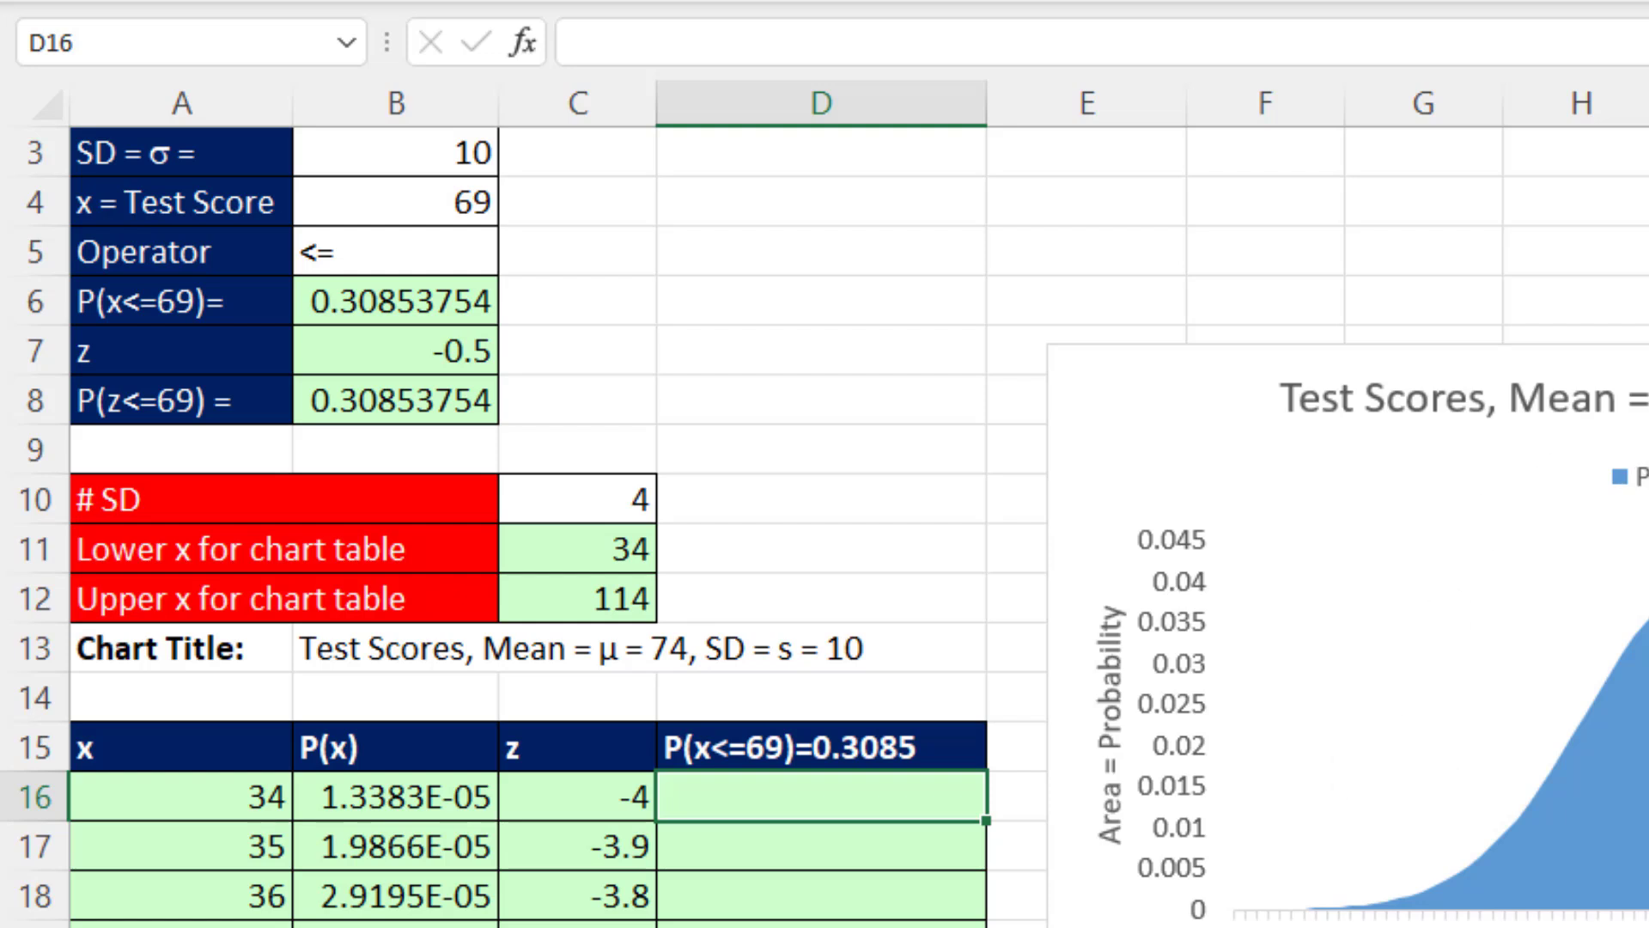
# Test the label with a score of 75 in B4, then undo back to 69
pyautogui.click(447, 217)
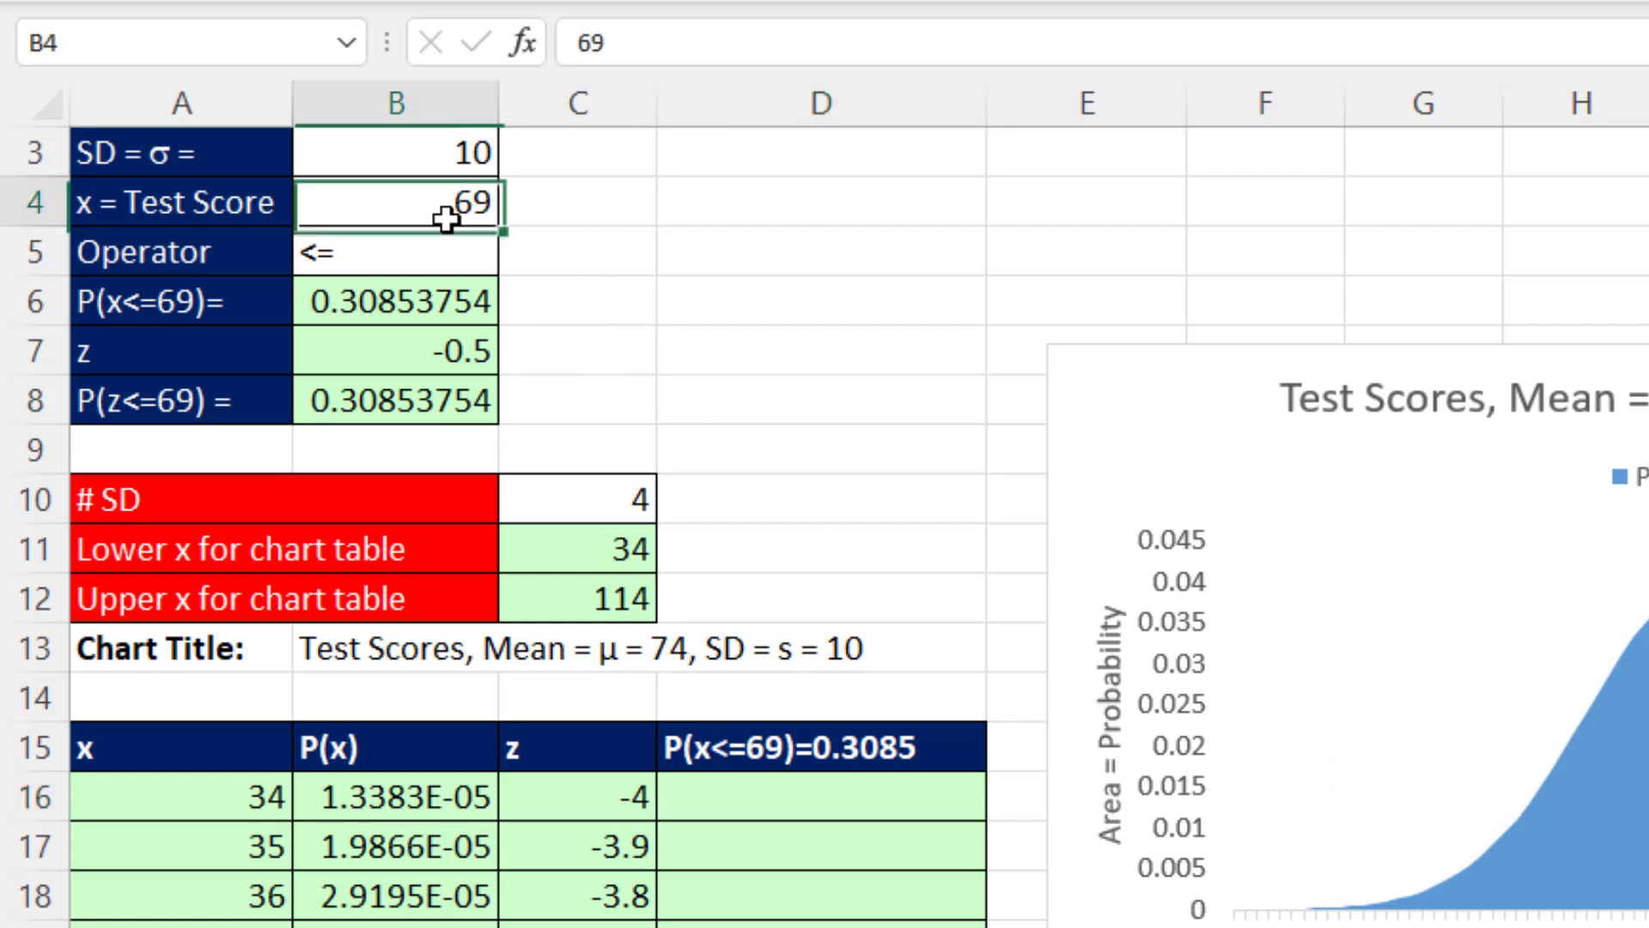
pyautogui.write('75')
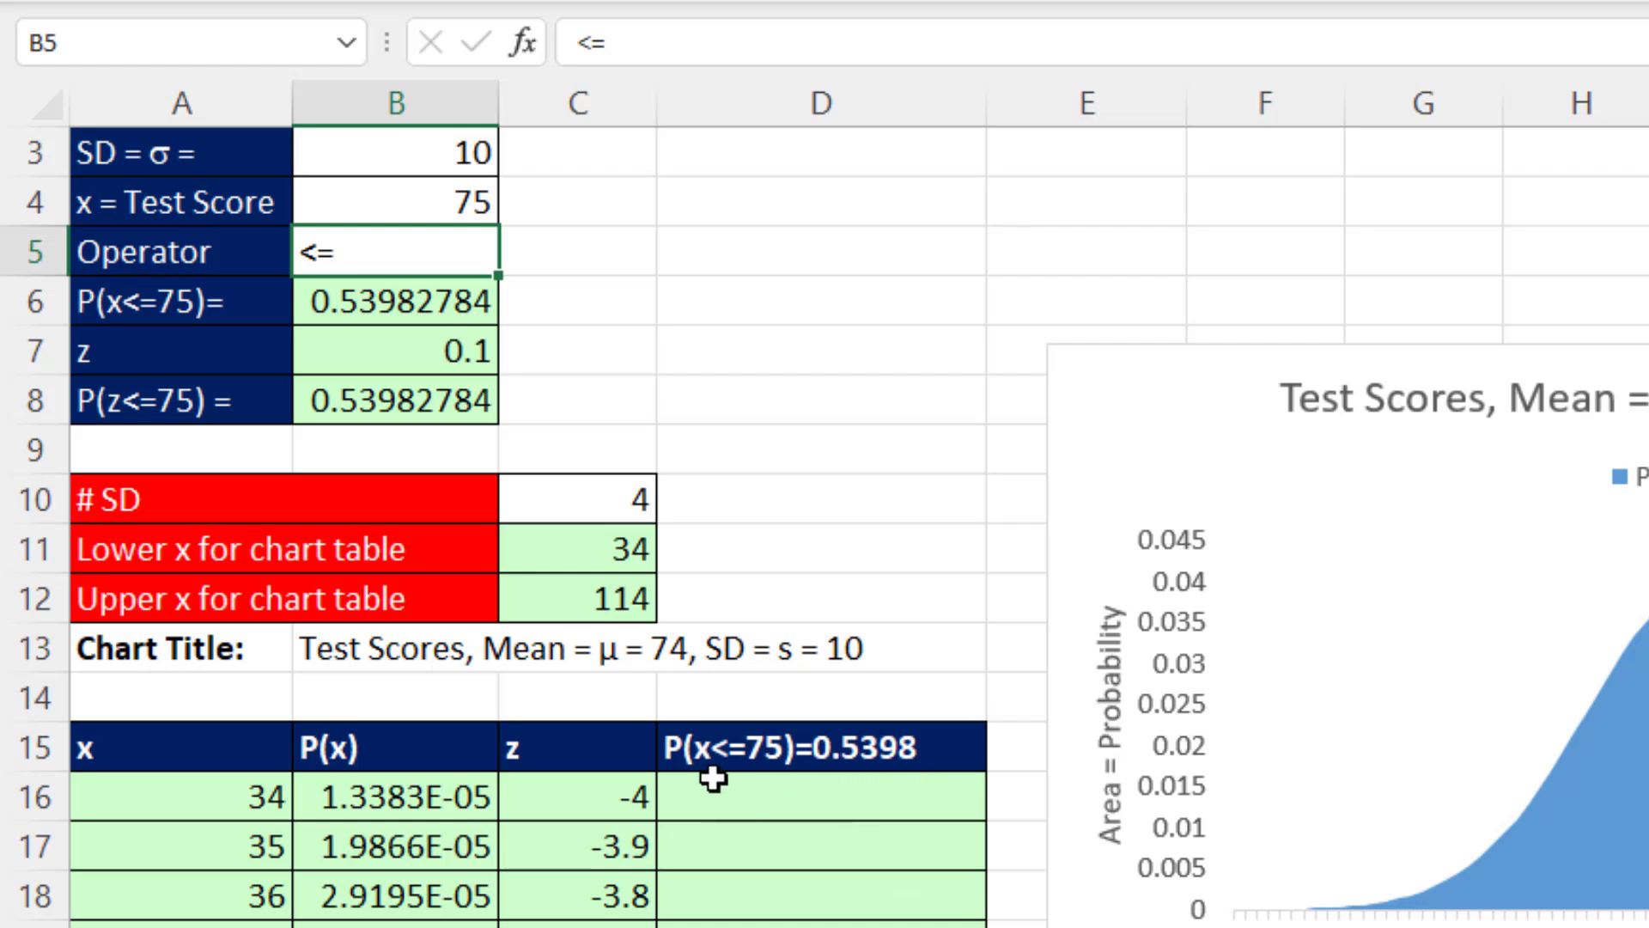
pyautogui.hotkey('ctrl', 'z')
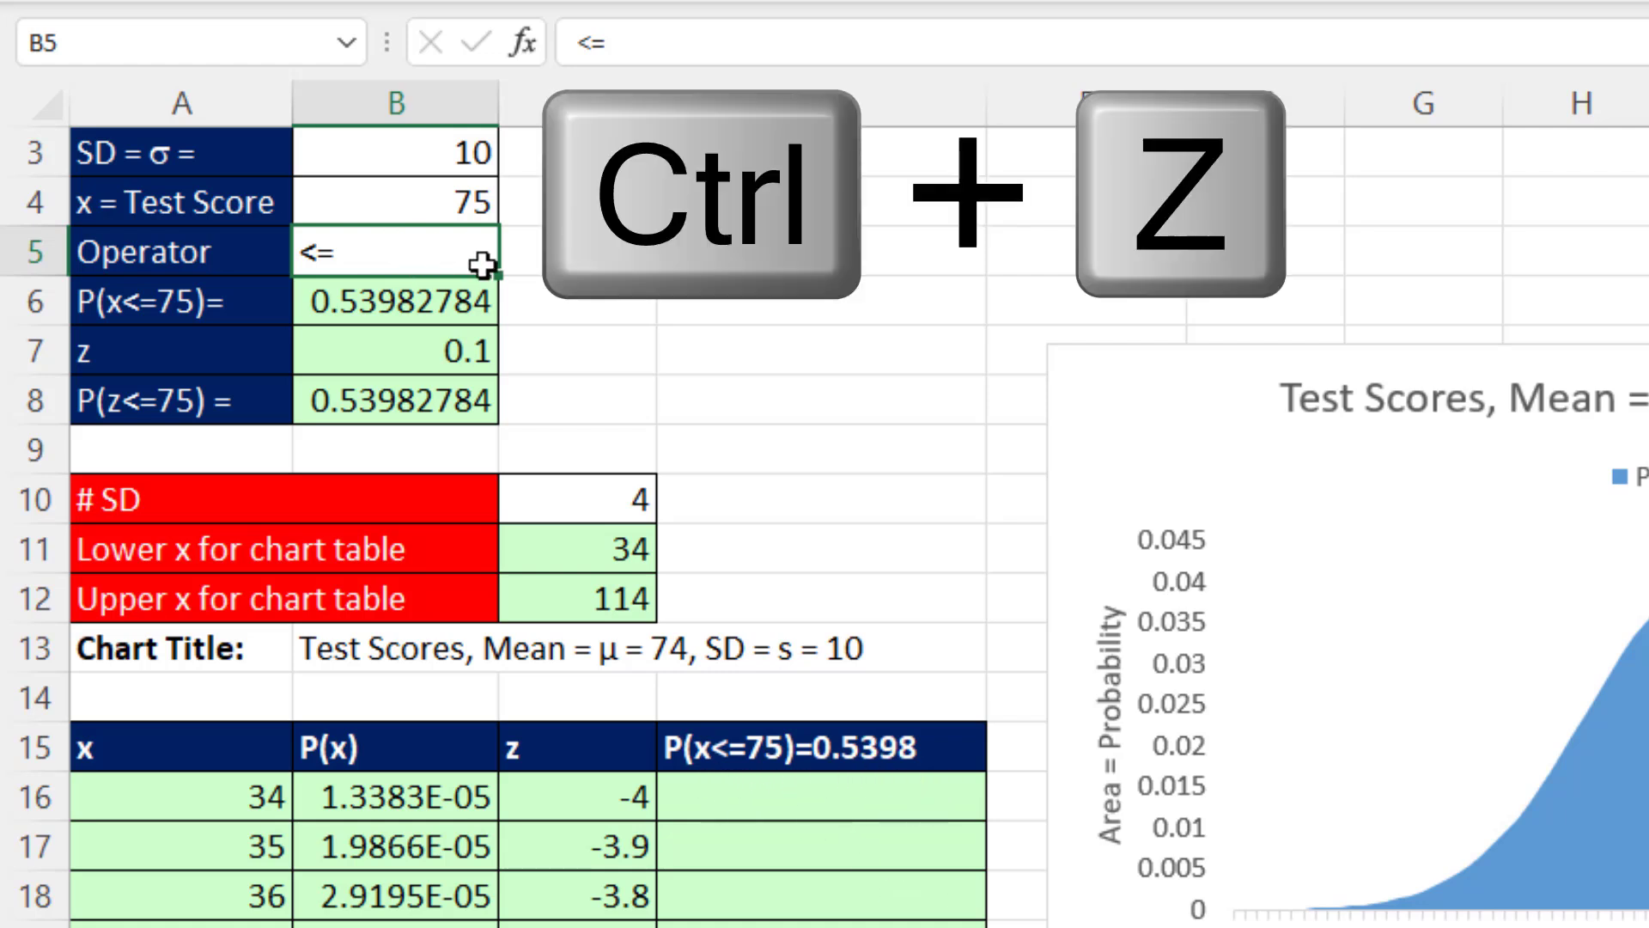
pyautogui.hotkey('ctrl', 'z')
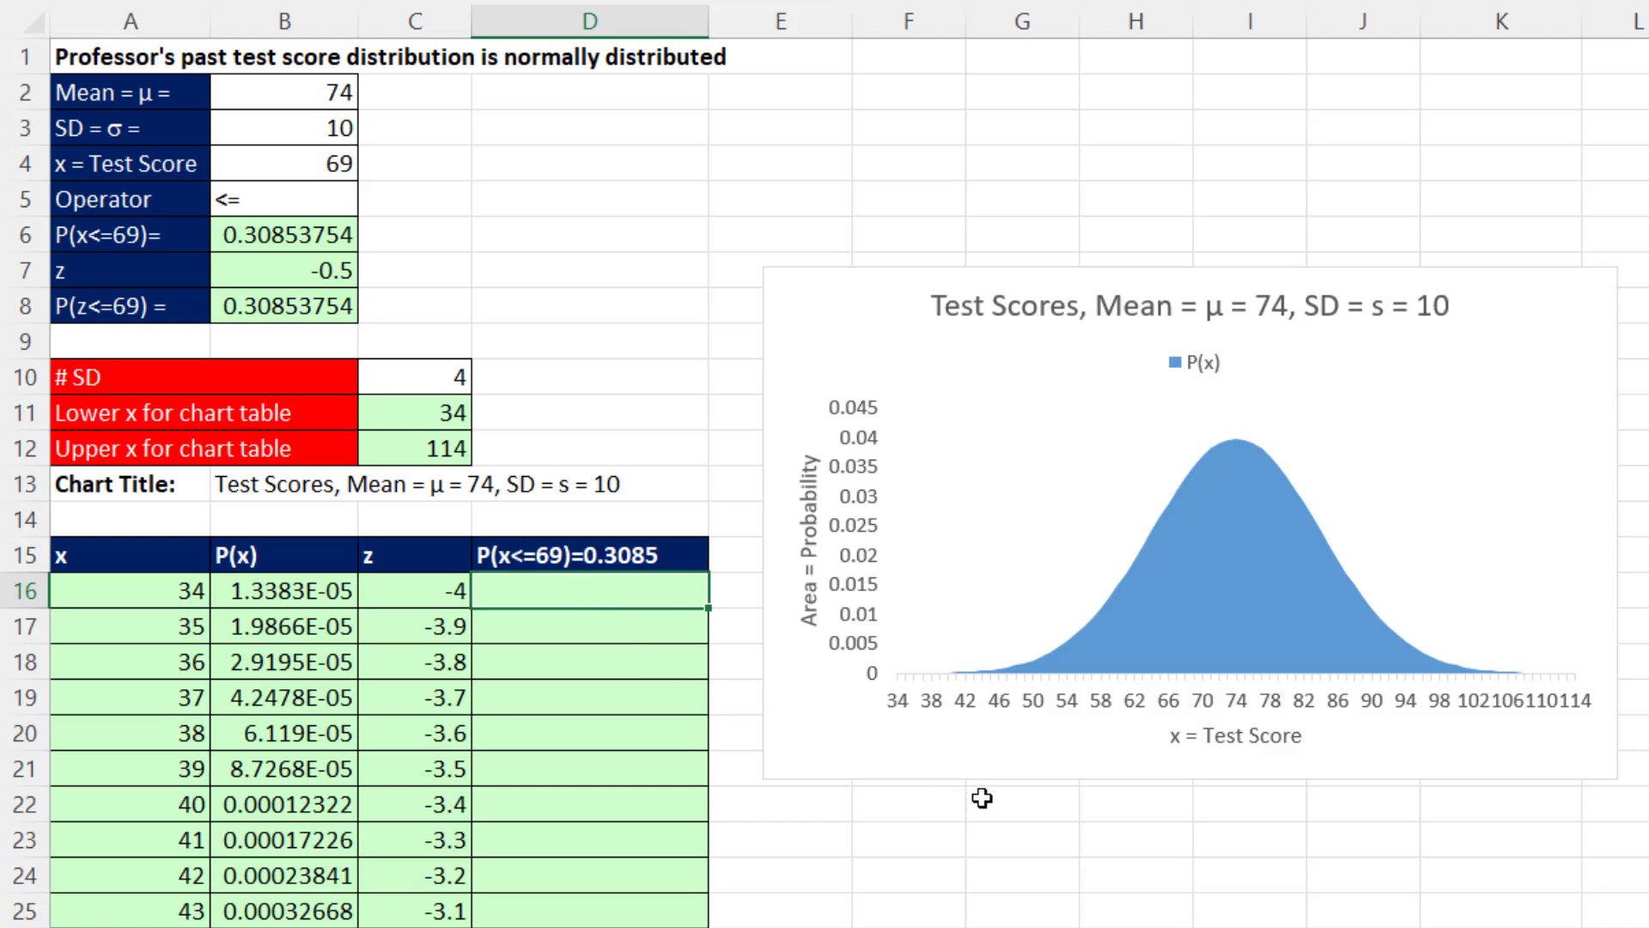
# Enter =IF(A16#<=B4,B16#,"") in D16 to spill P(x) only where x is at most 69
pyautogui.write('=i')
pyautogui.press('Tab')
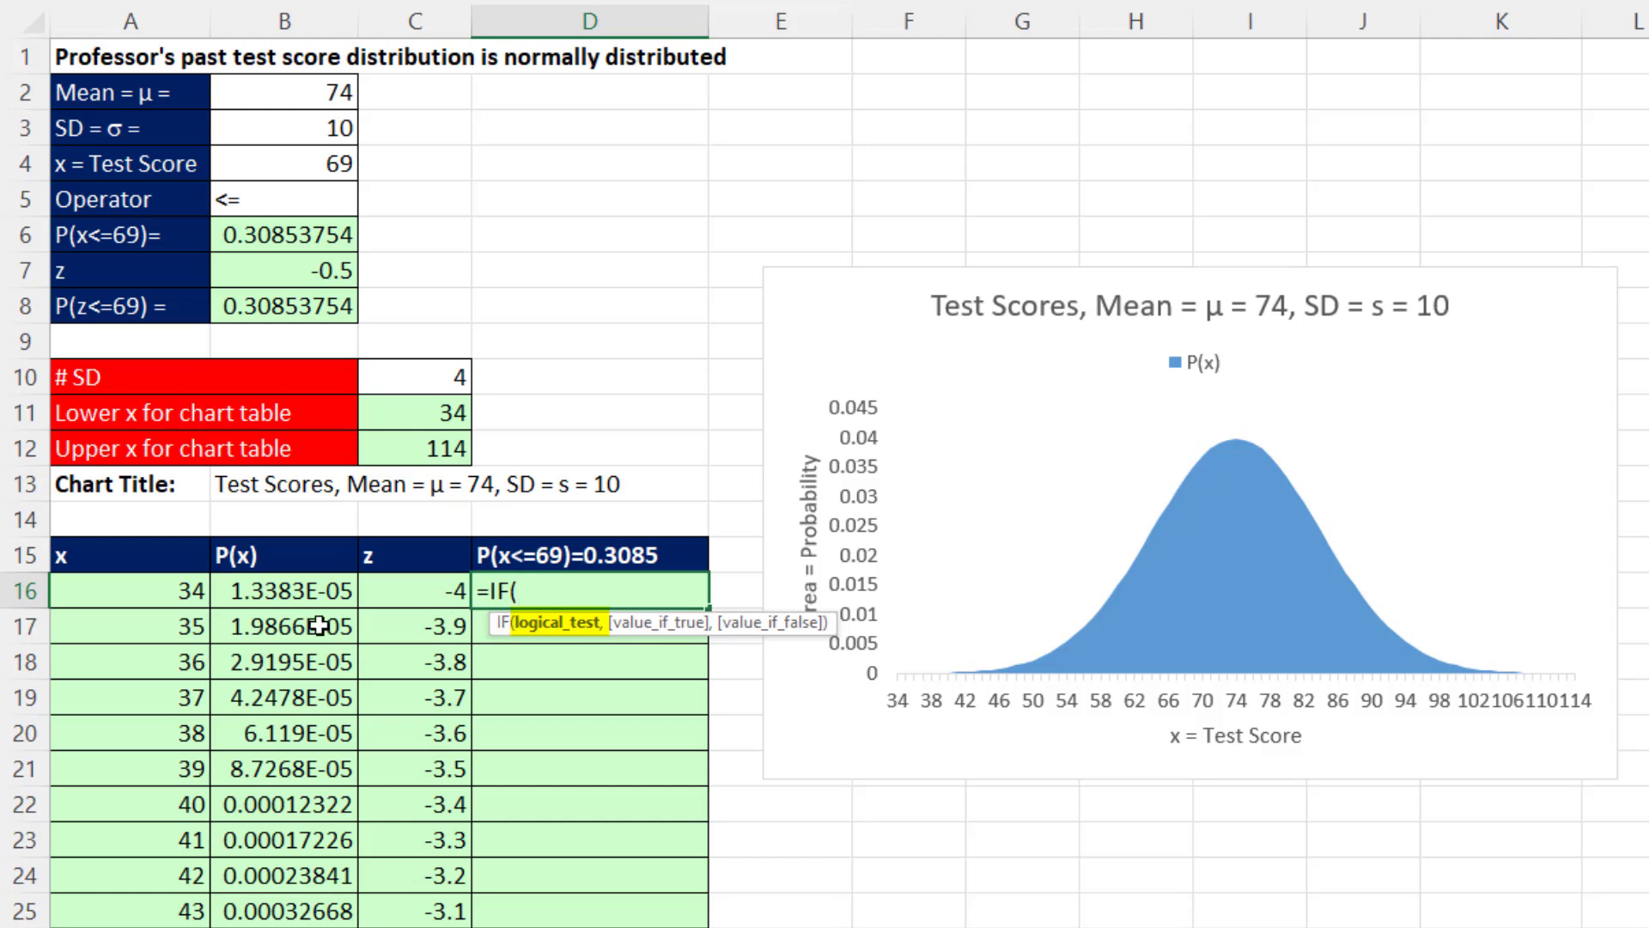
pyautogui.click(148, 592)
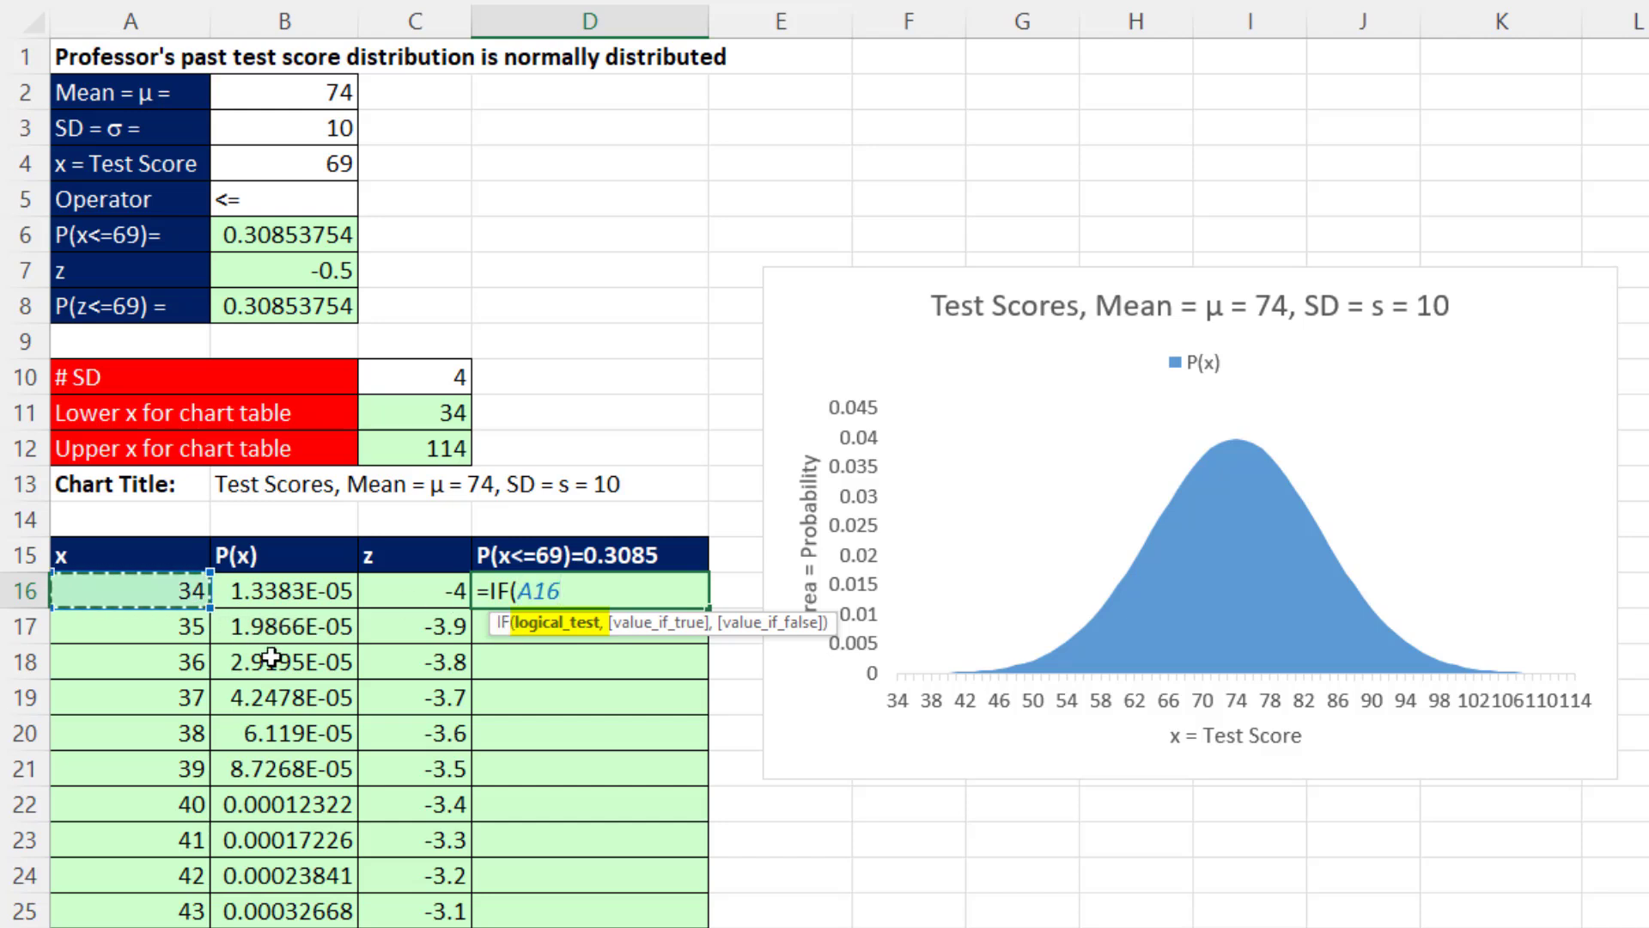
pyautogui.write('#')
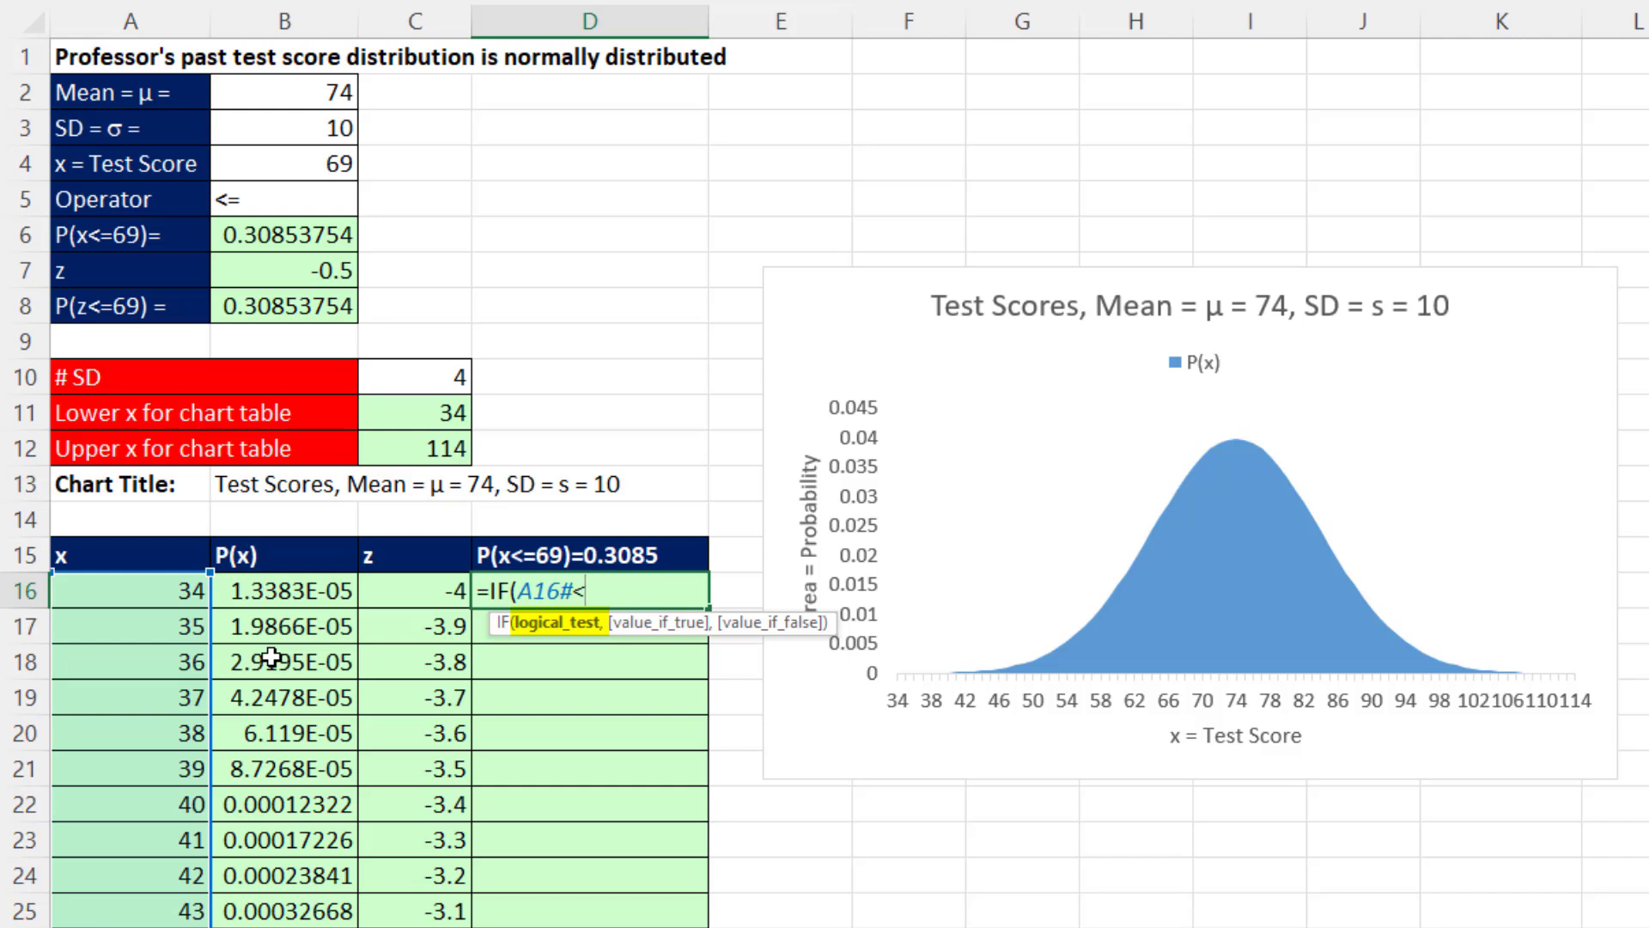
pyautogui.write('<=')
pyautogui.click(311, 167)
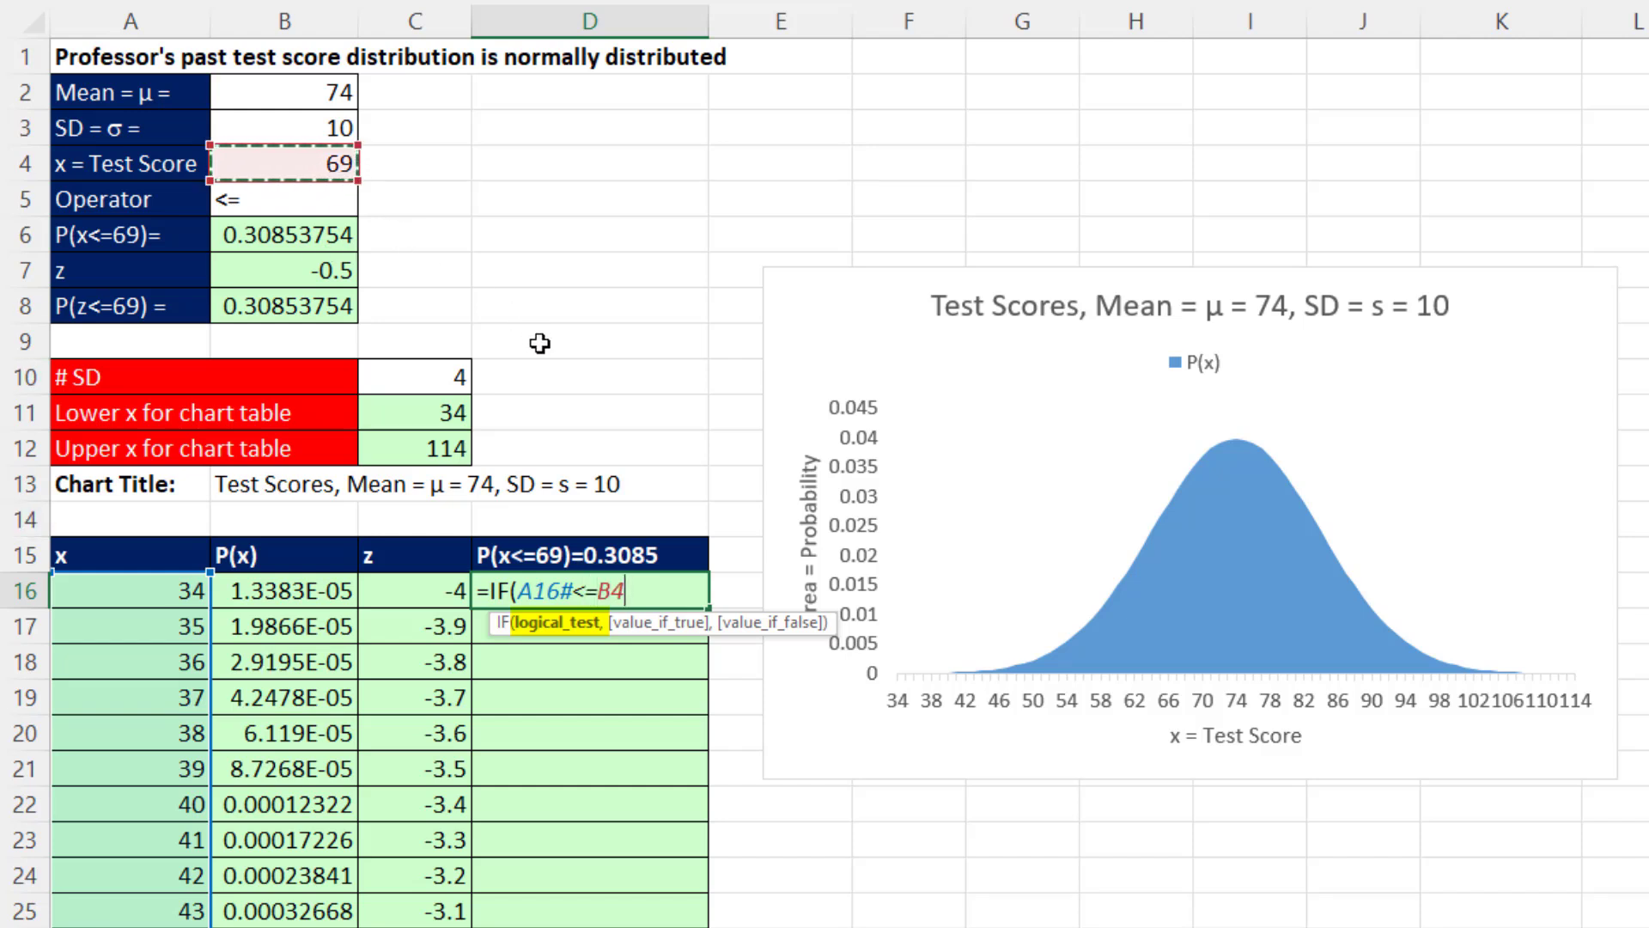
pyautogui.write(',')
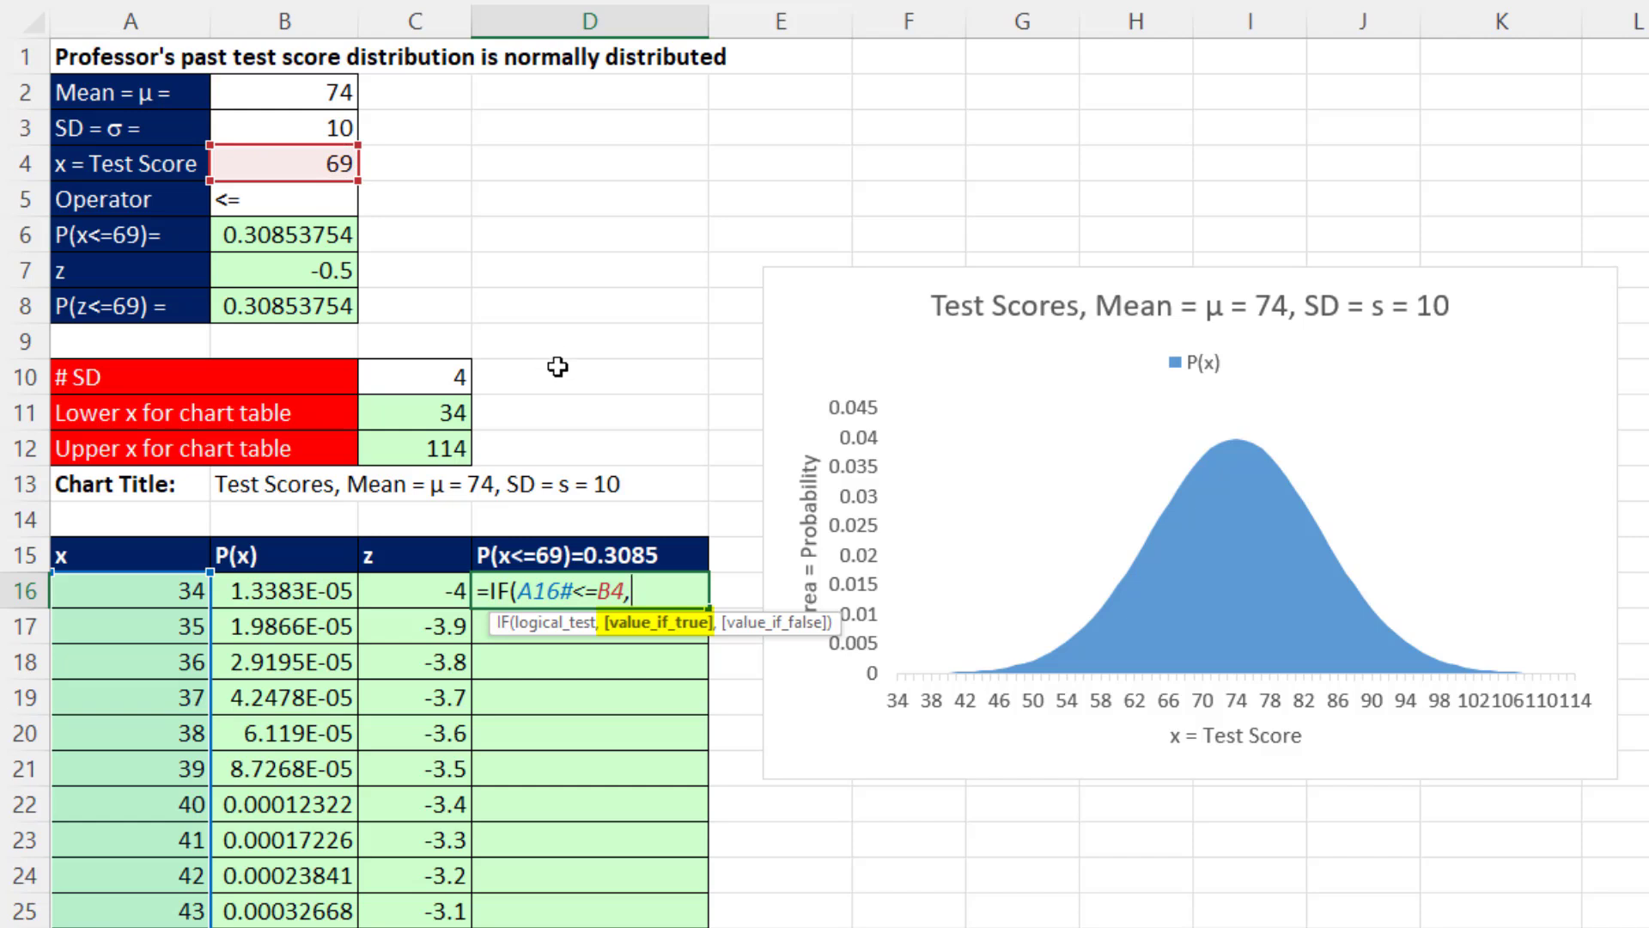
pyautogui.click(311, 591)
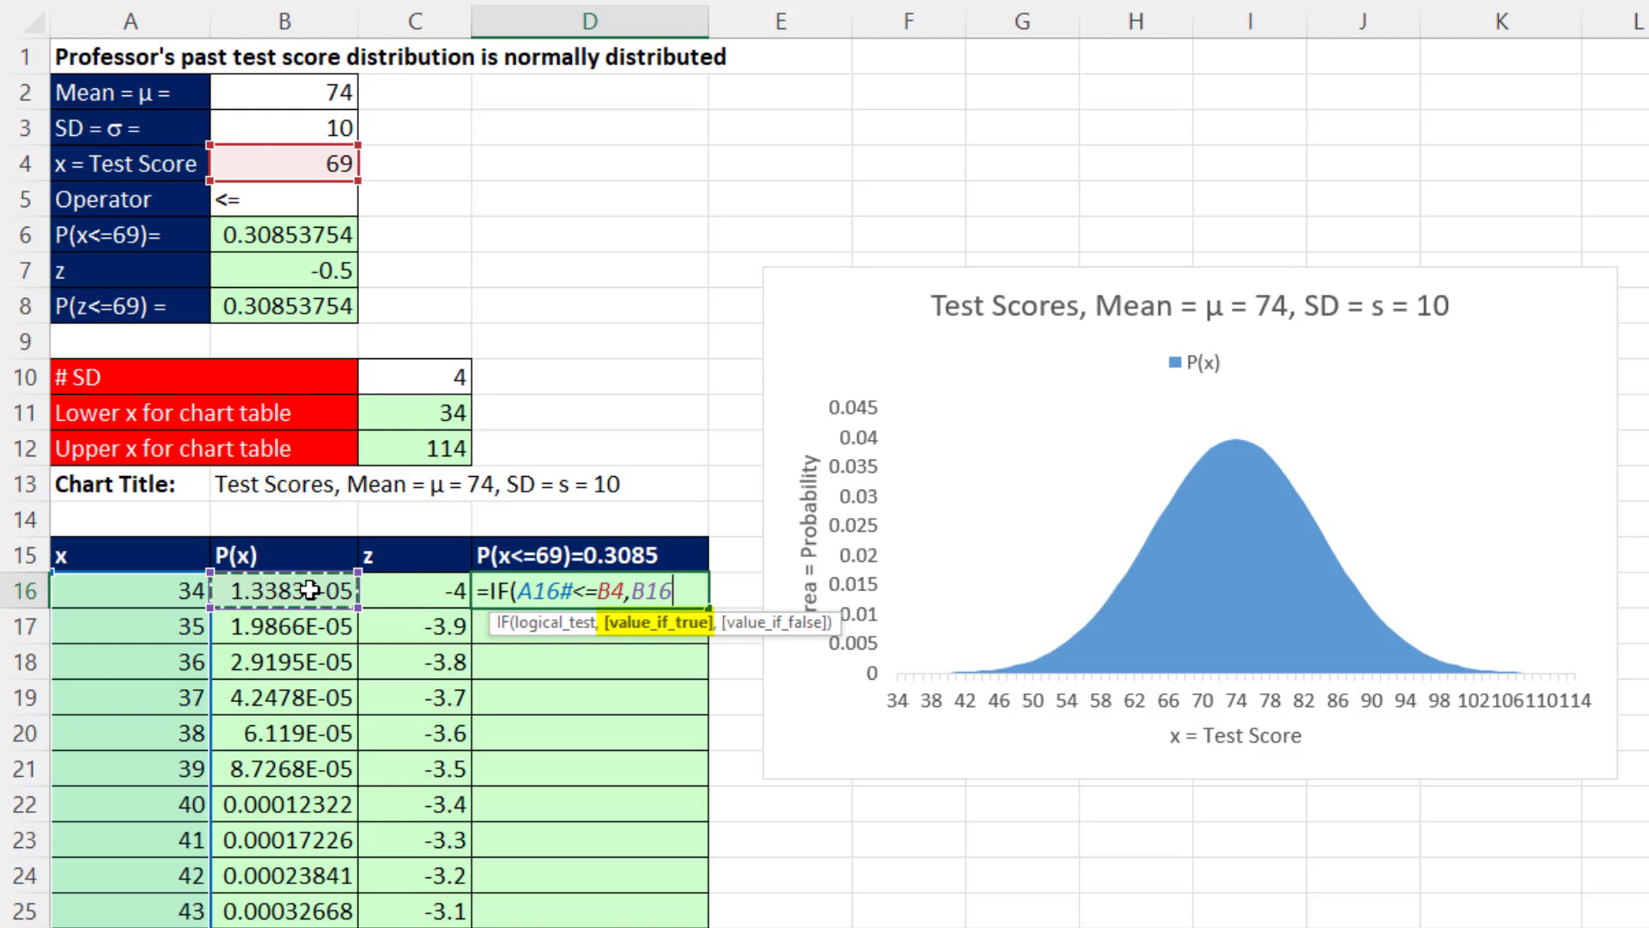
pyautogui.write('#')
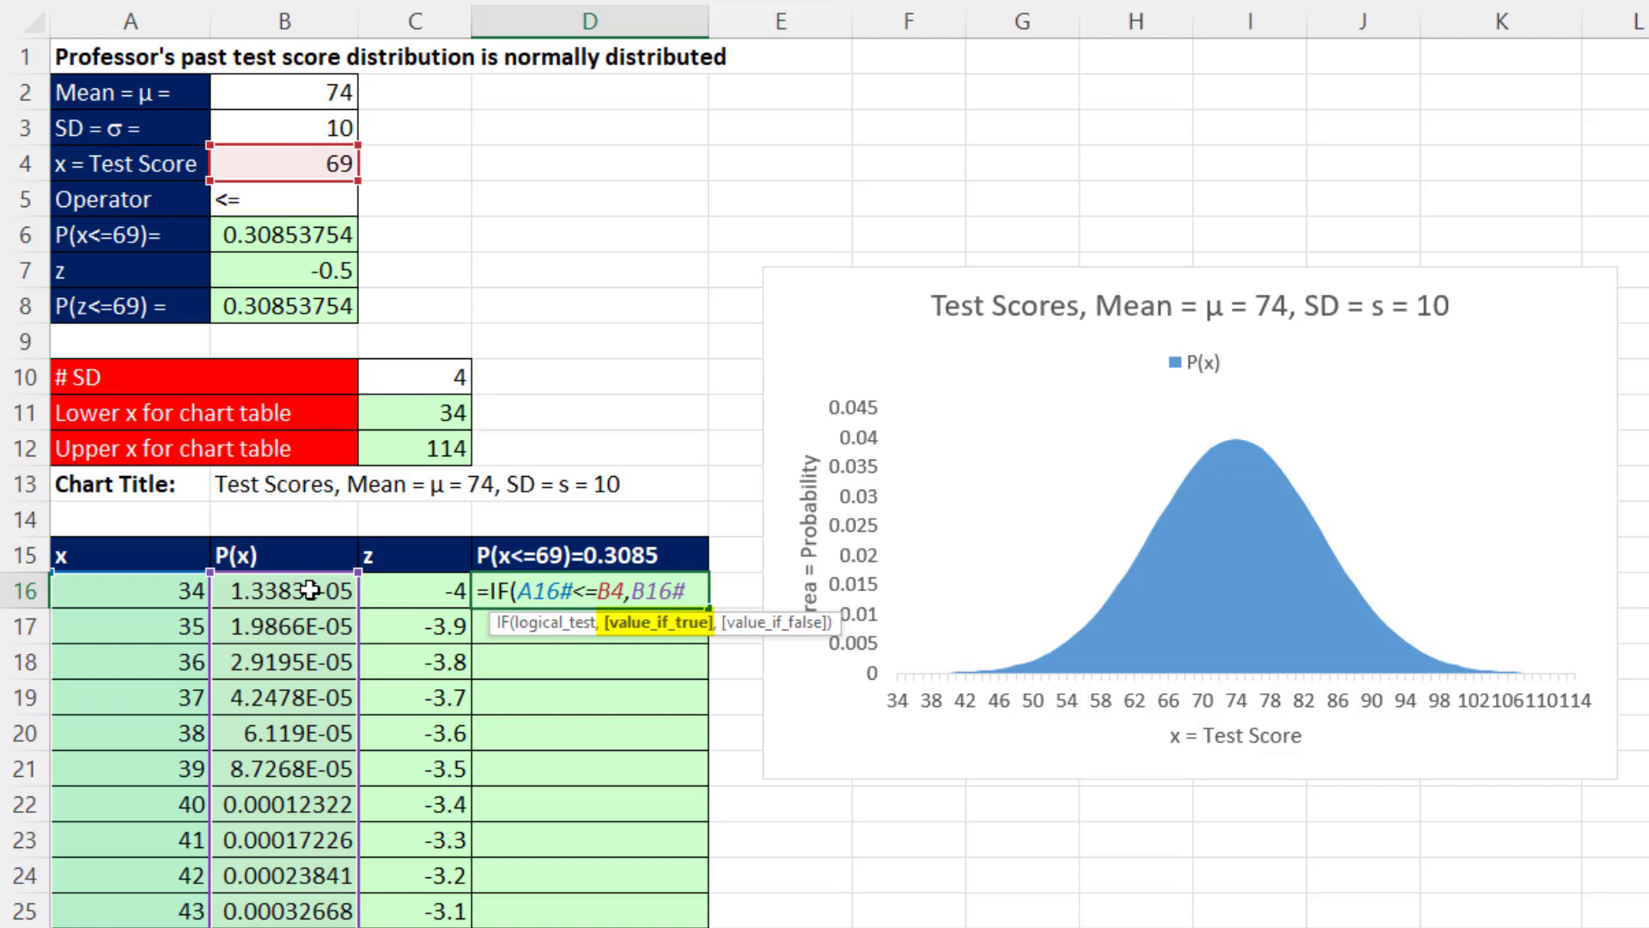
pyautogui.write(',')
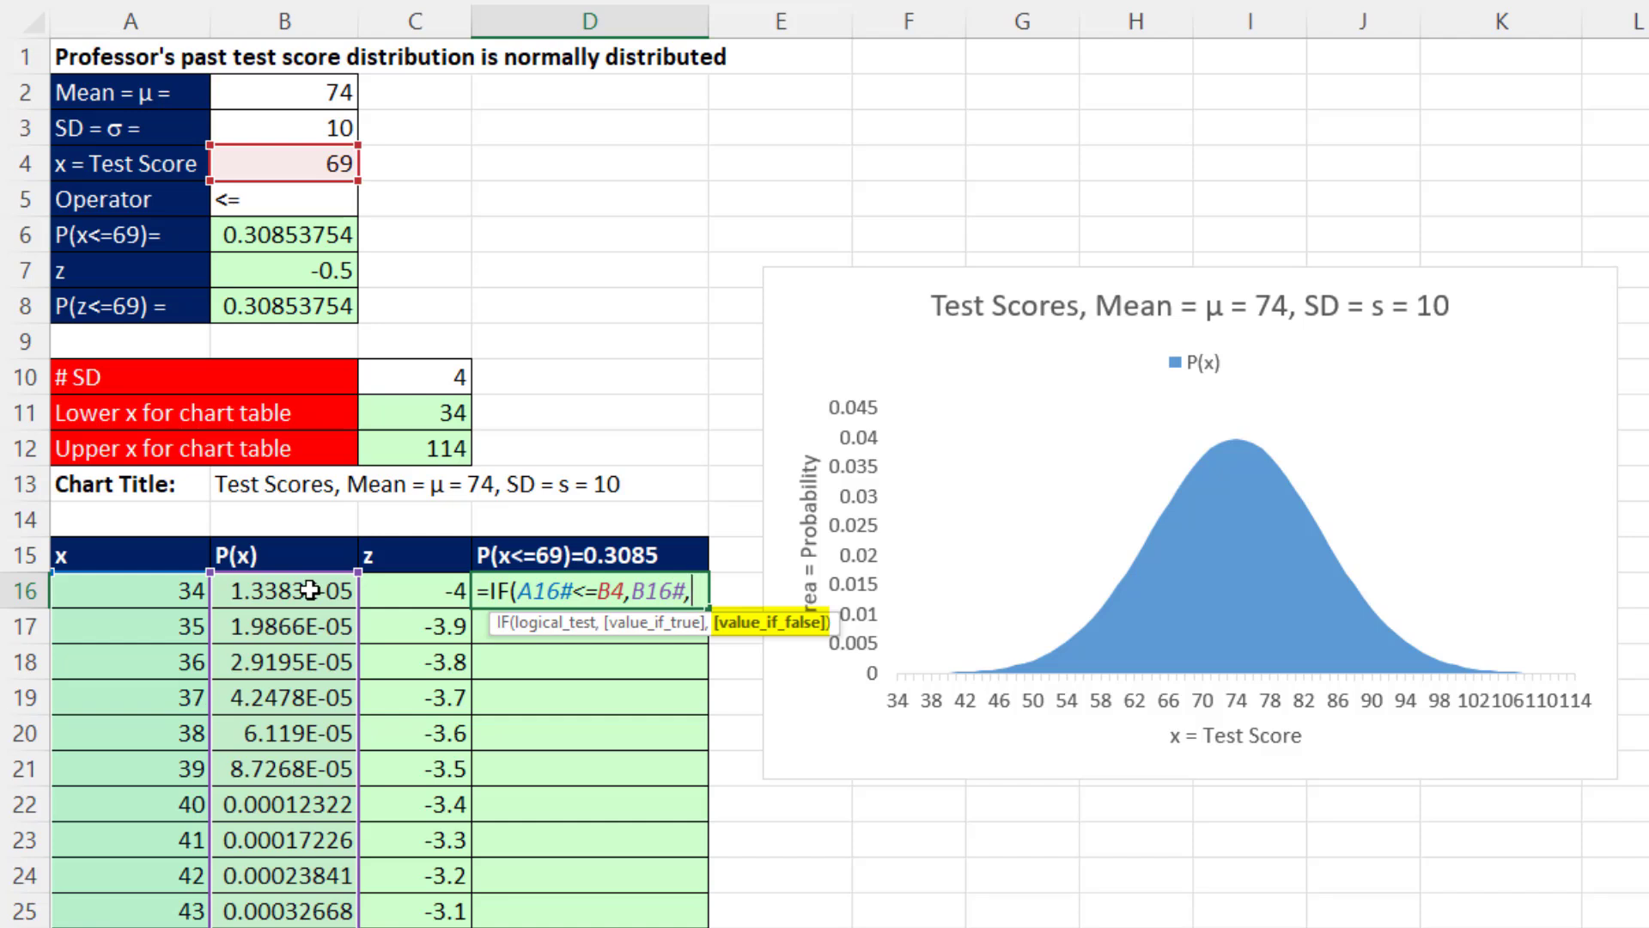
pyautogui.write('""')
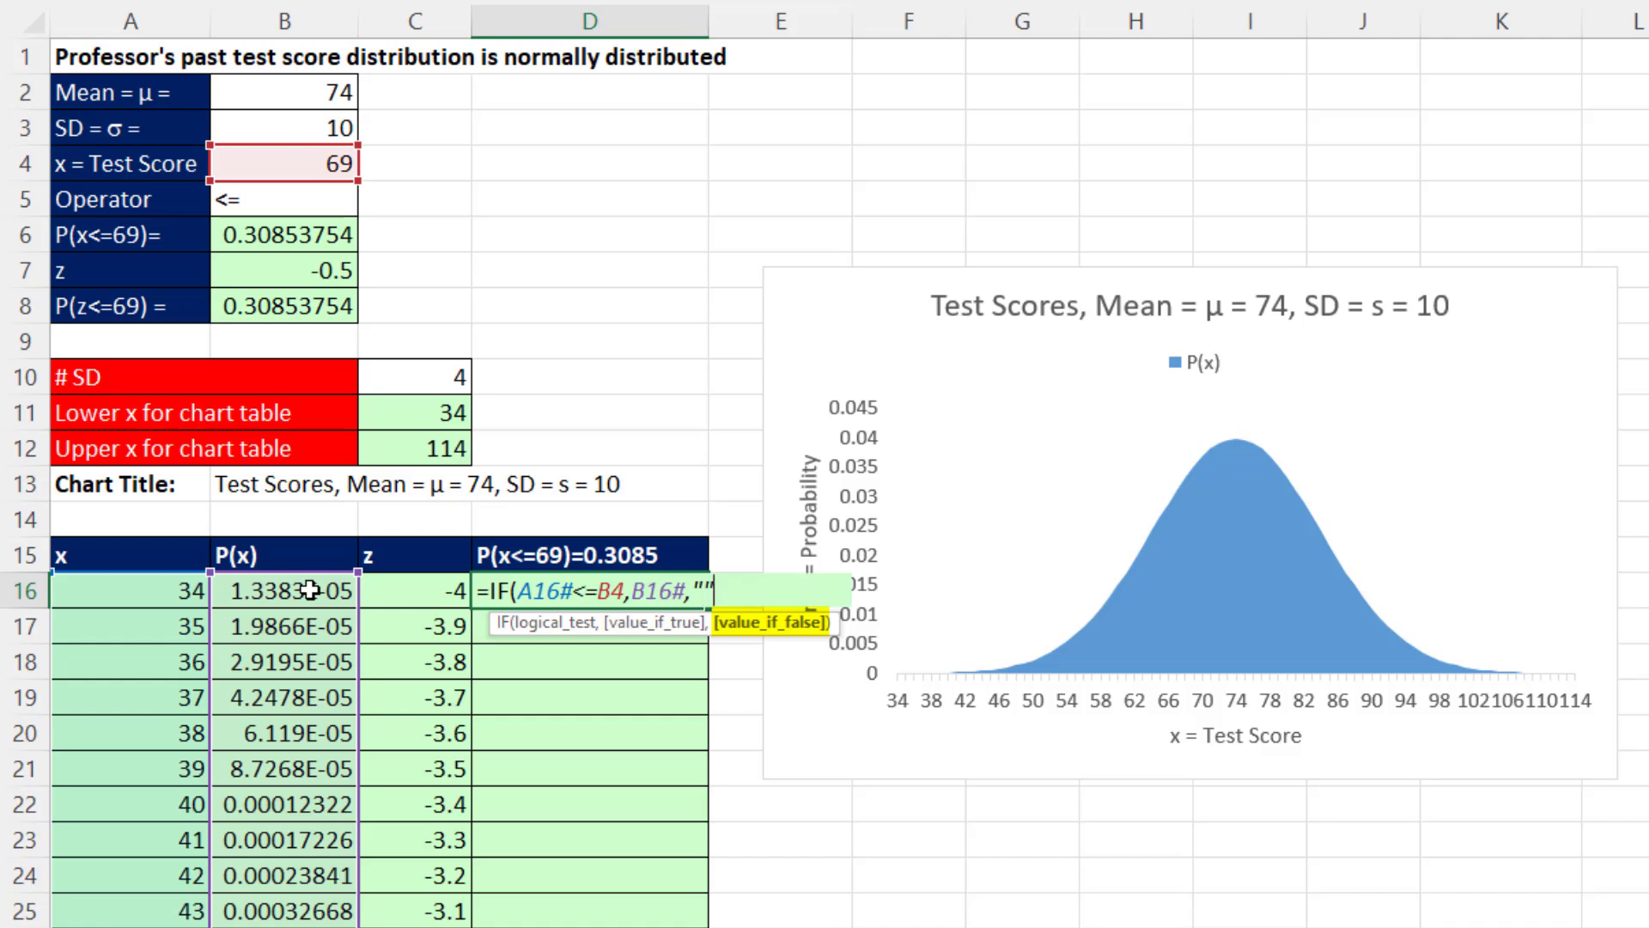
pyautogui.write(')')
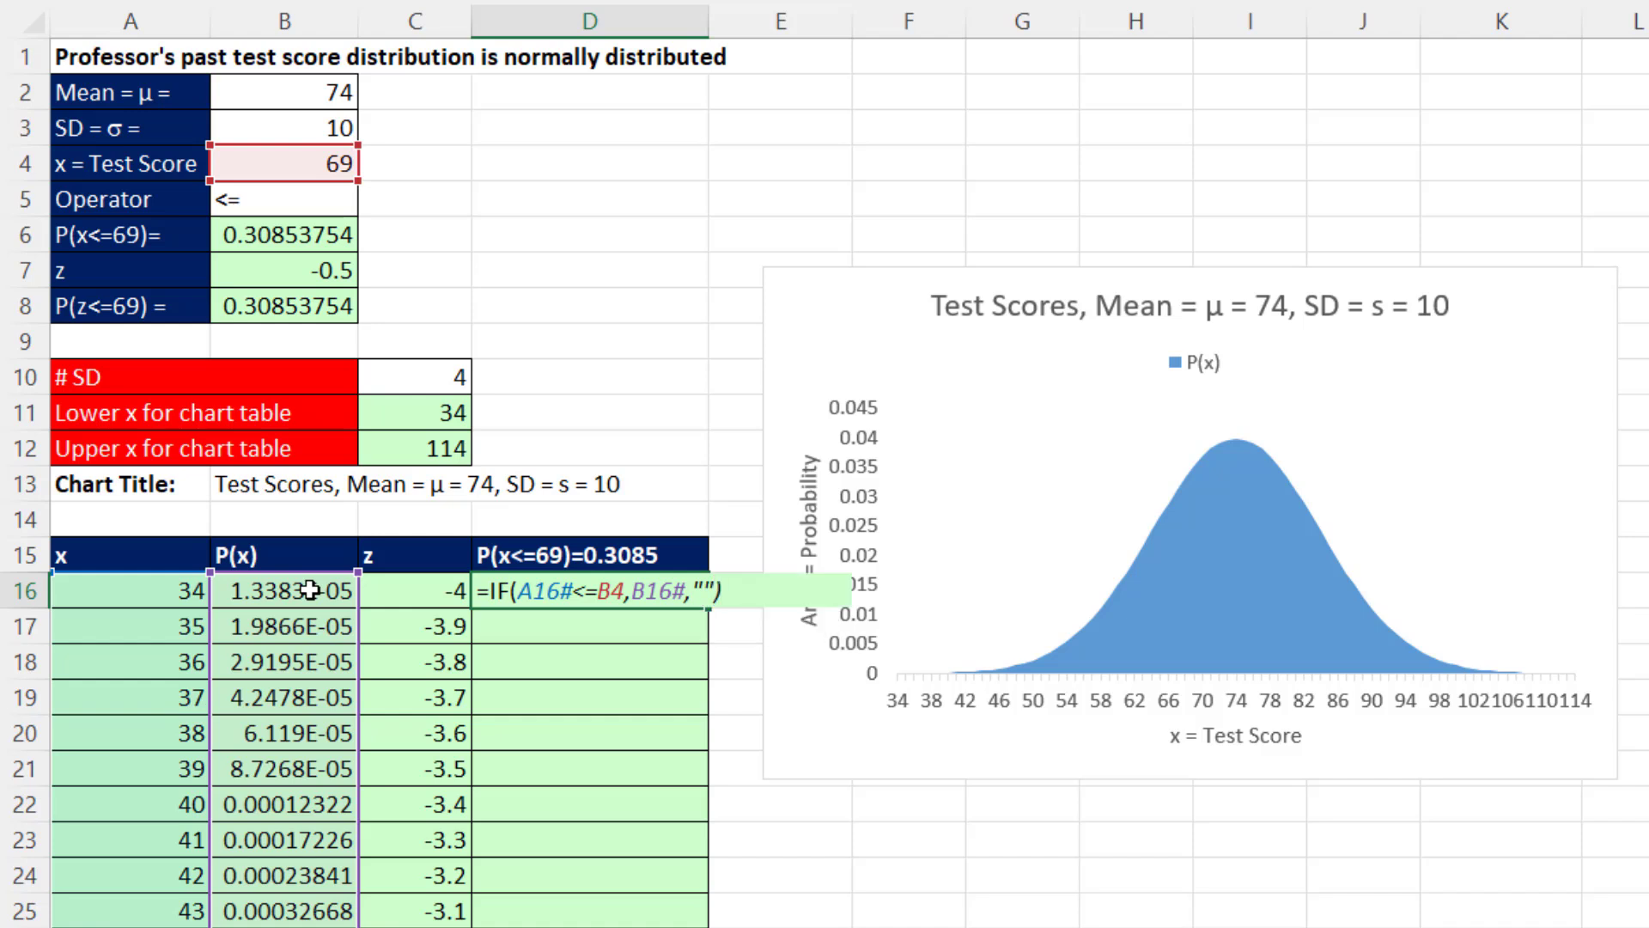
pyautogui.press('Return')
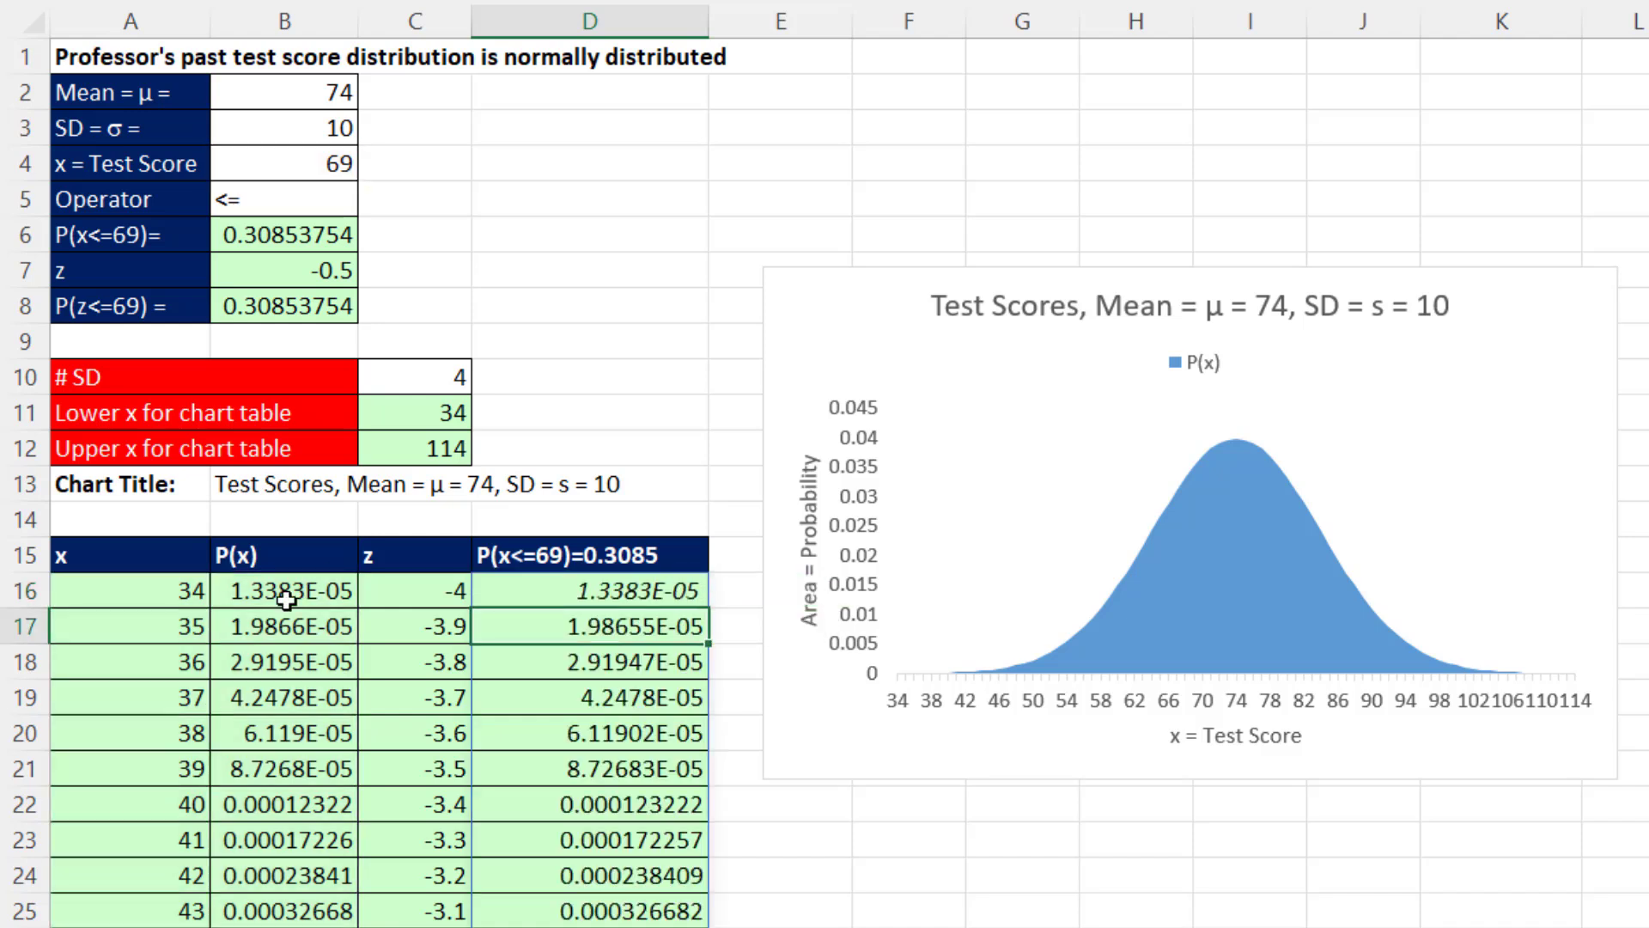
# Scroll down column D to confirm values stop after x = 69
pyautogui.scroll(-3, 667, 753)
pyautogui.scroll(-5, 649, 730)
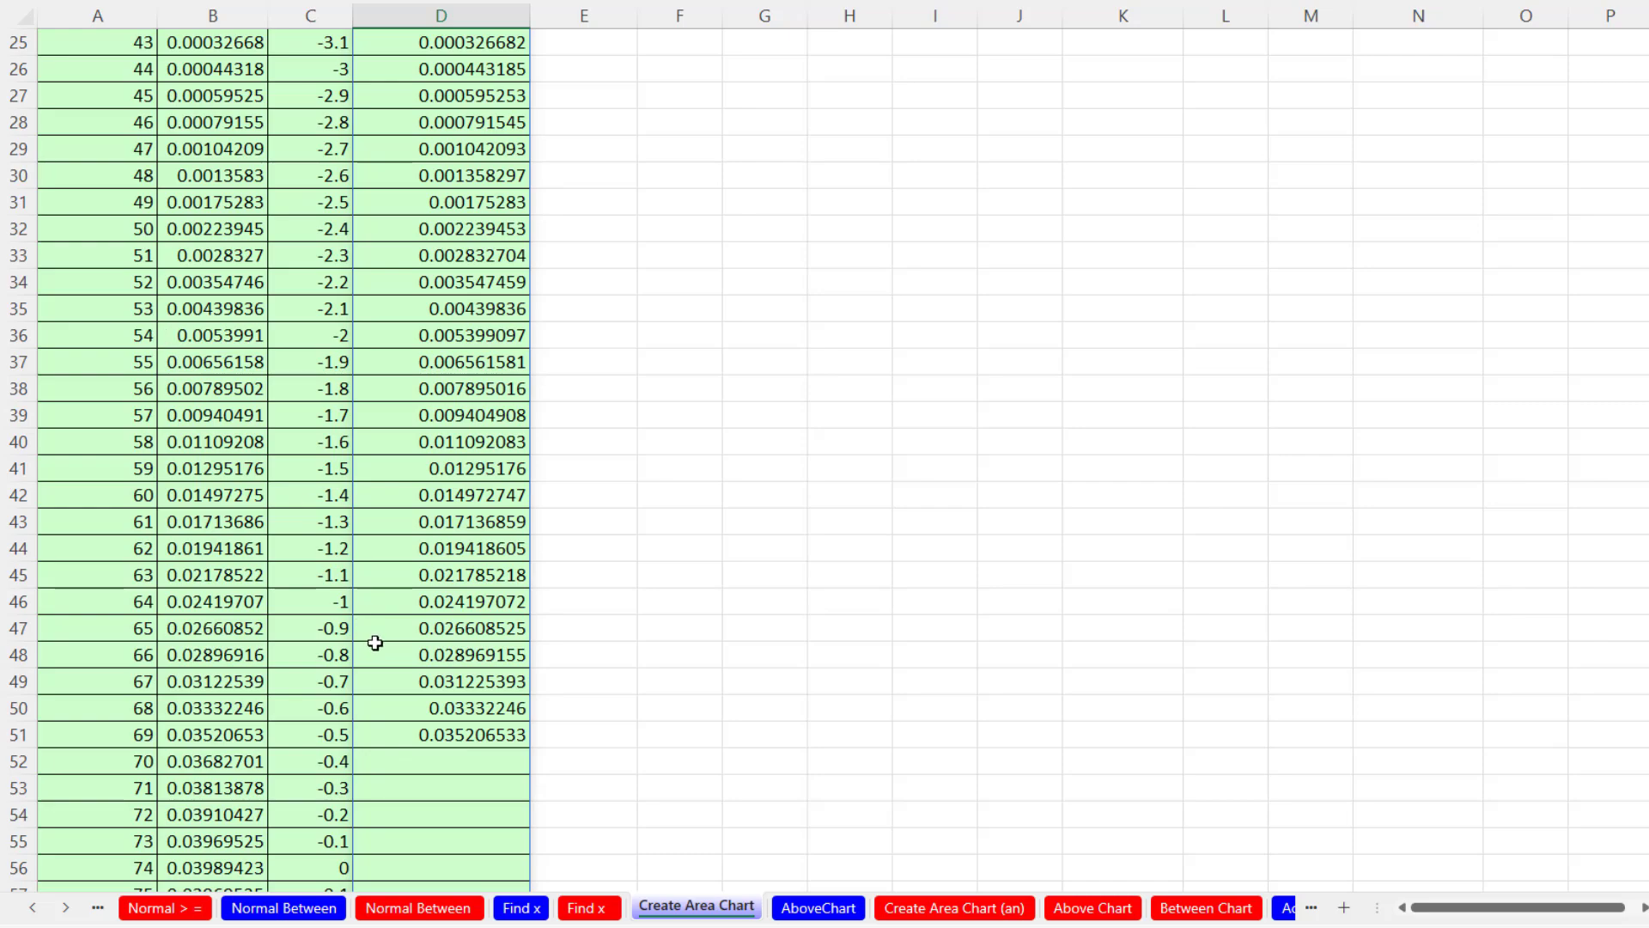
pyautogui.scroll(-4, 375, 641)
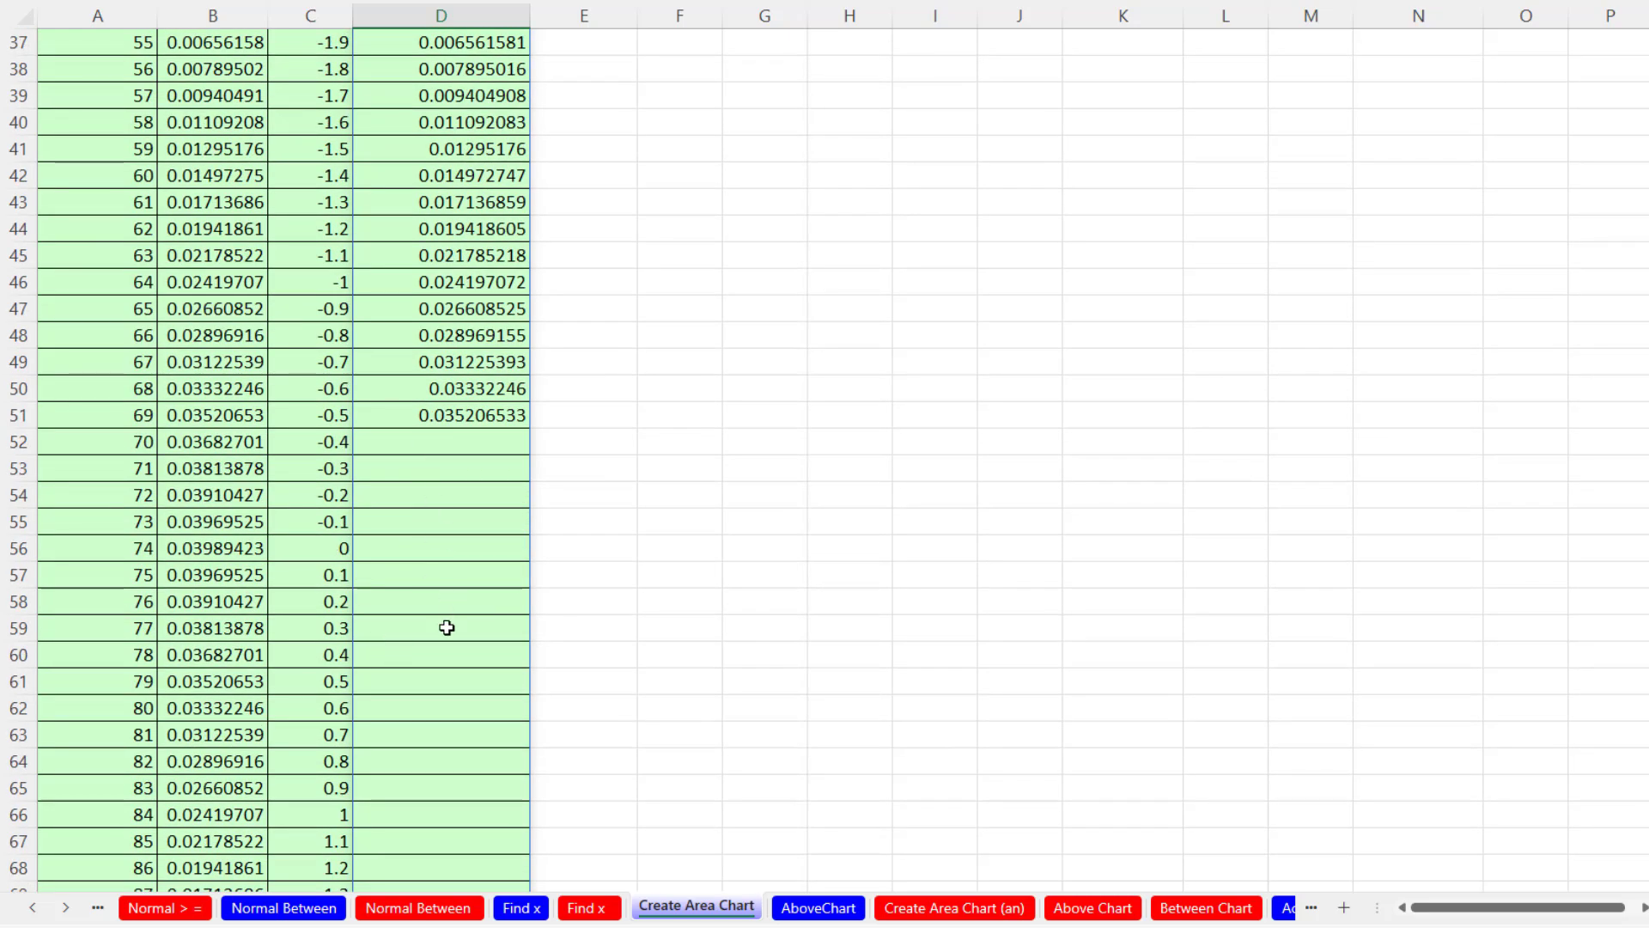
pyautogui.scroll(11, 447, 628)
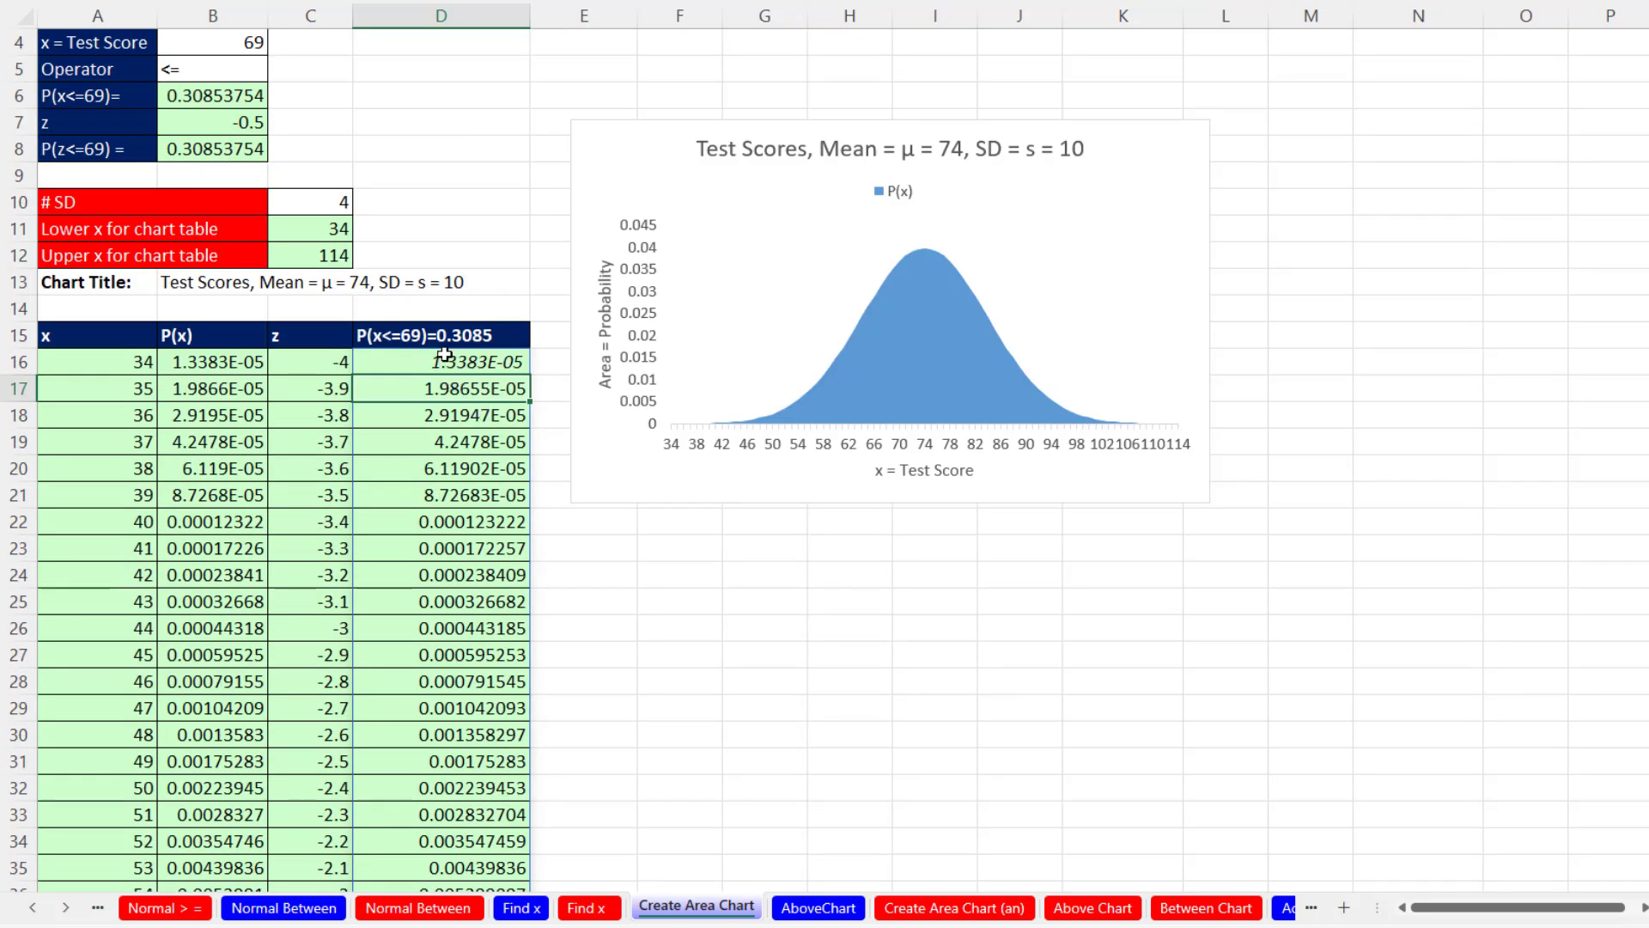
# In the bell-curve chart's Select Data, add a new series named from the D15 header
pyautogui.click(732, 199)
pyautogui.rightClick(732, 199)
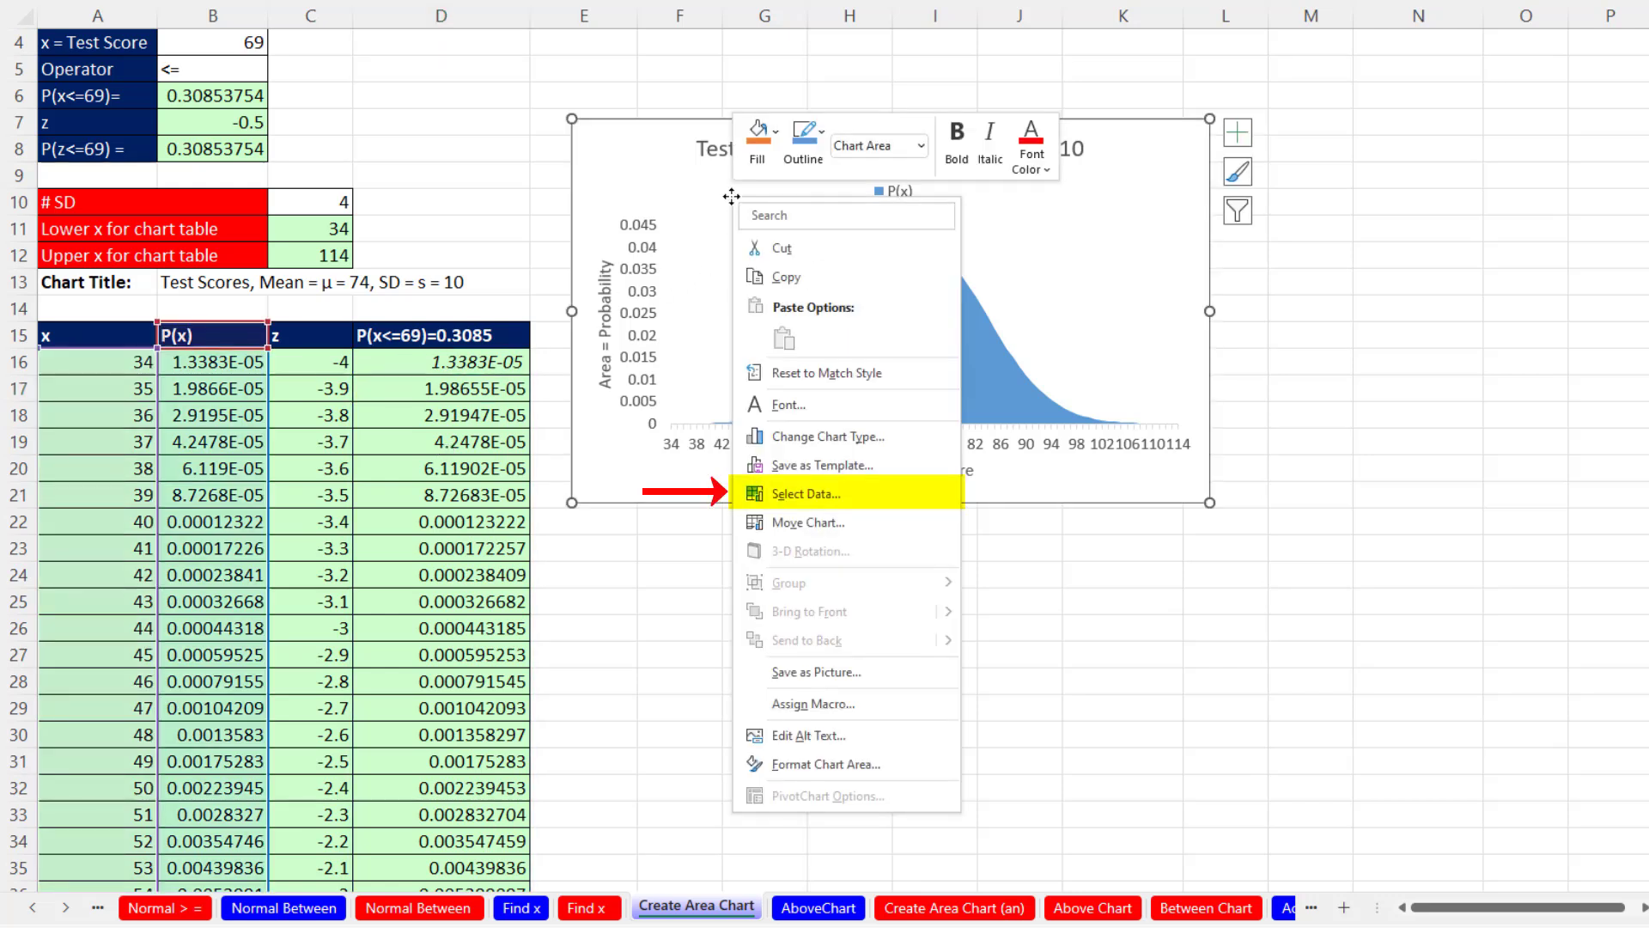
pyautogui.click(853, 496)
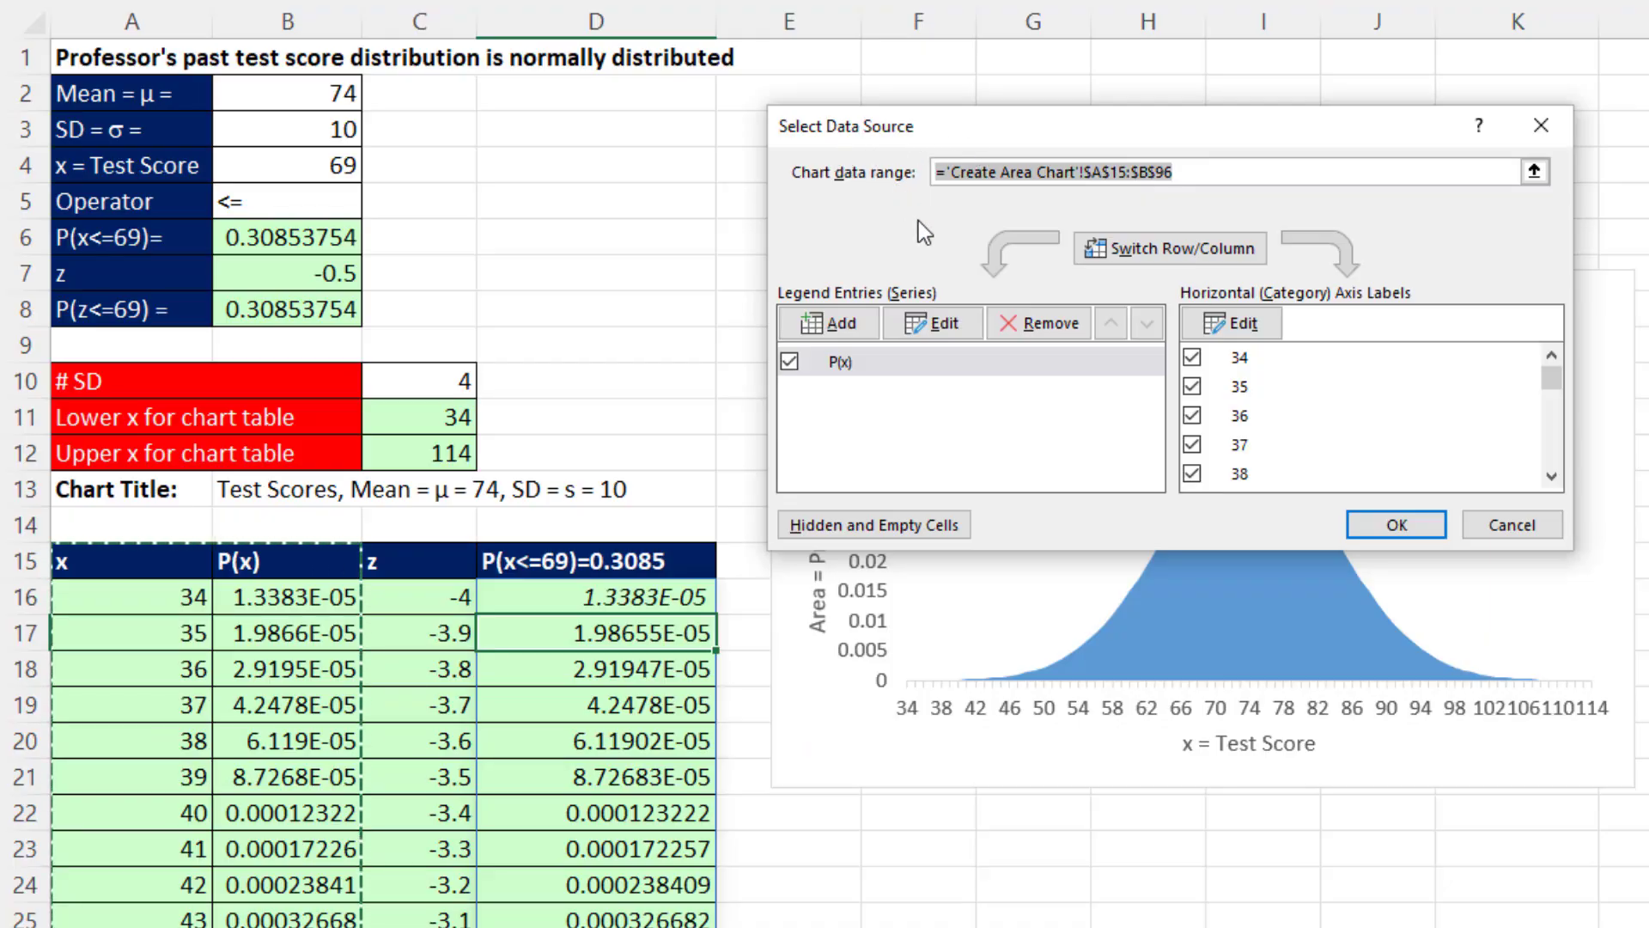
pyautogui.click(828, 323)
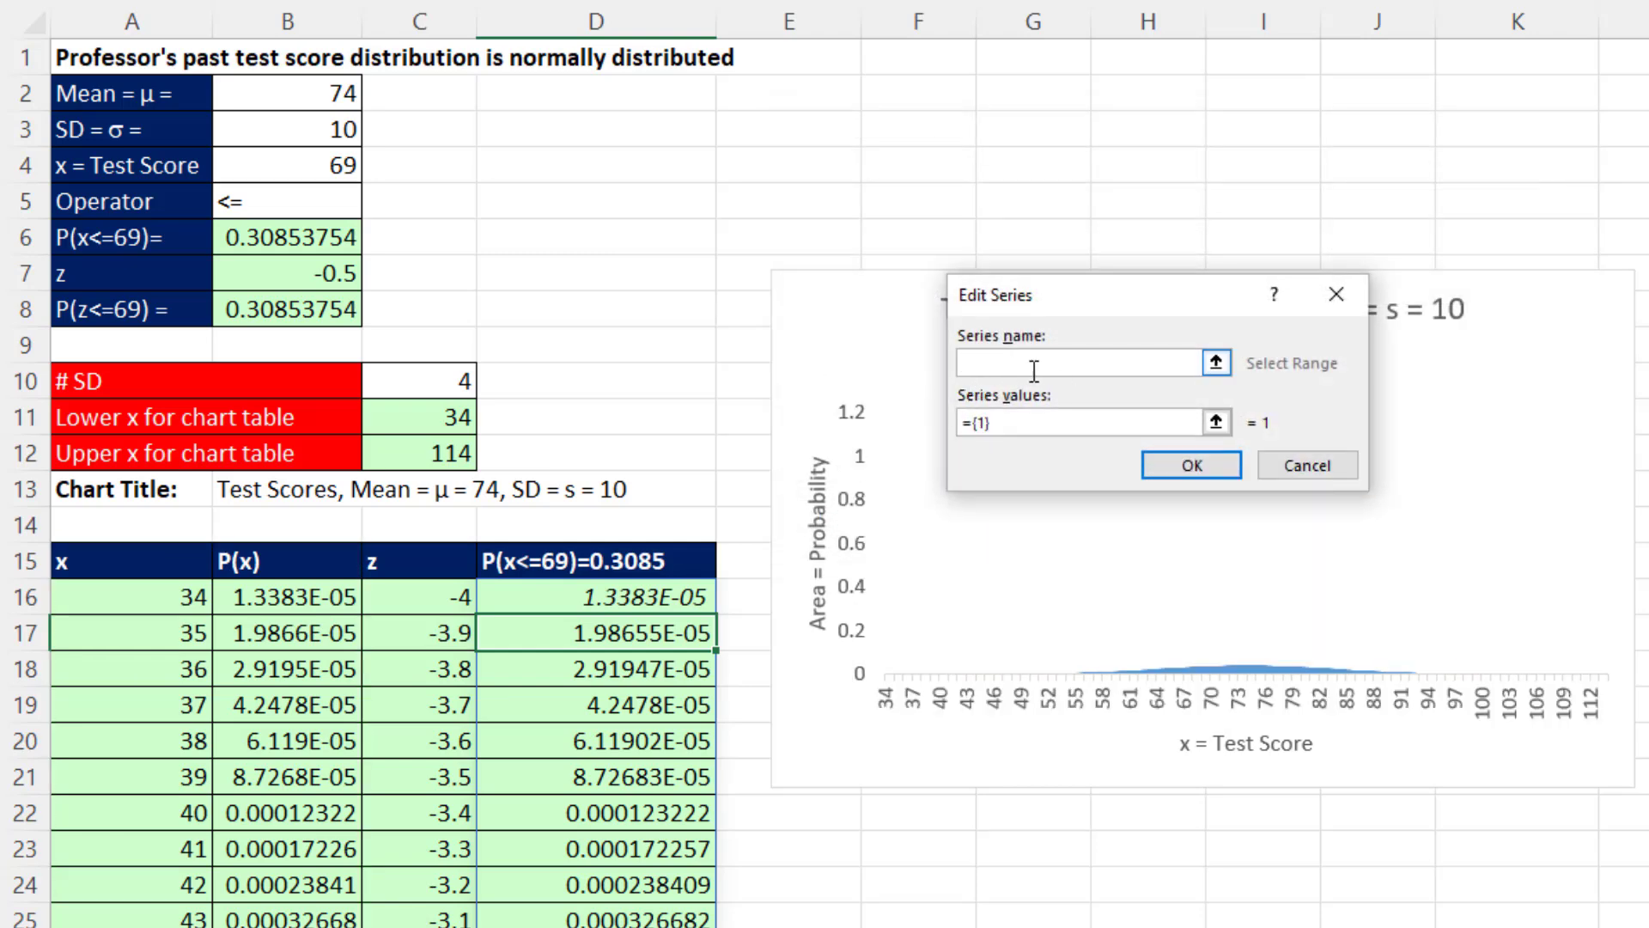
pyautogui.click(543, 562)
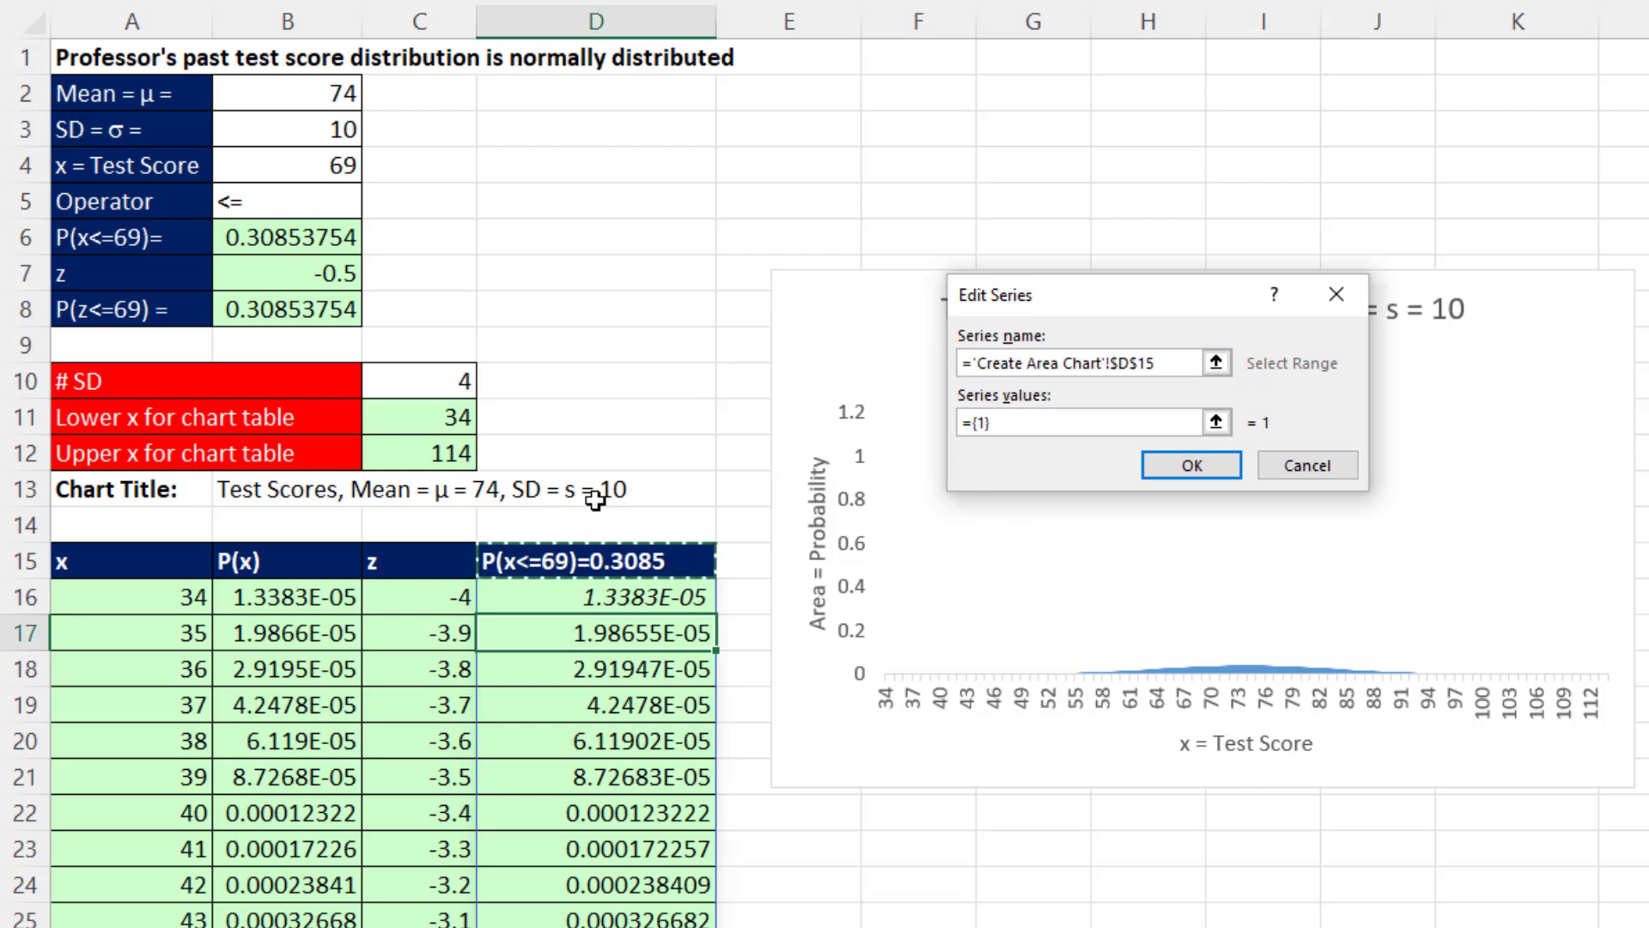
pyautogui.click(985, 426)
# Set the new P(x<=69) series values to D16:D96 and confirm
pyautogui.moveTo(985, 425); pyautogui.dragTo(925, 421)
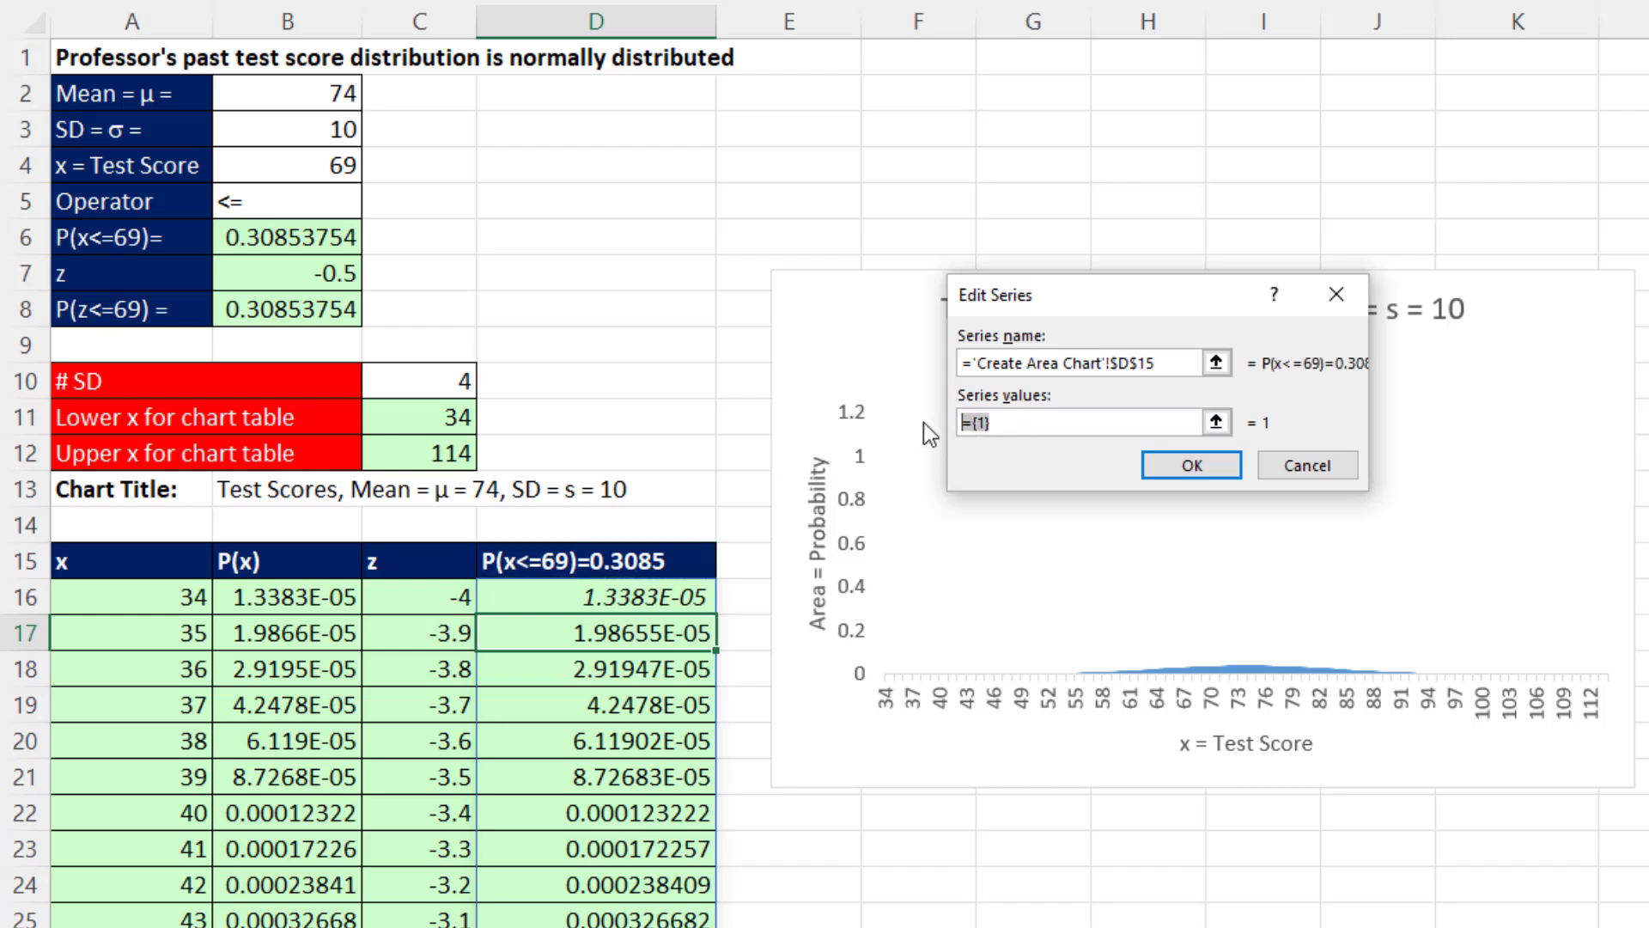
pyautogui.press('Delete')
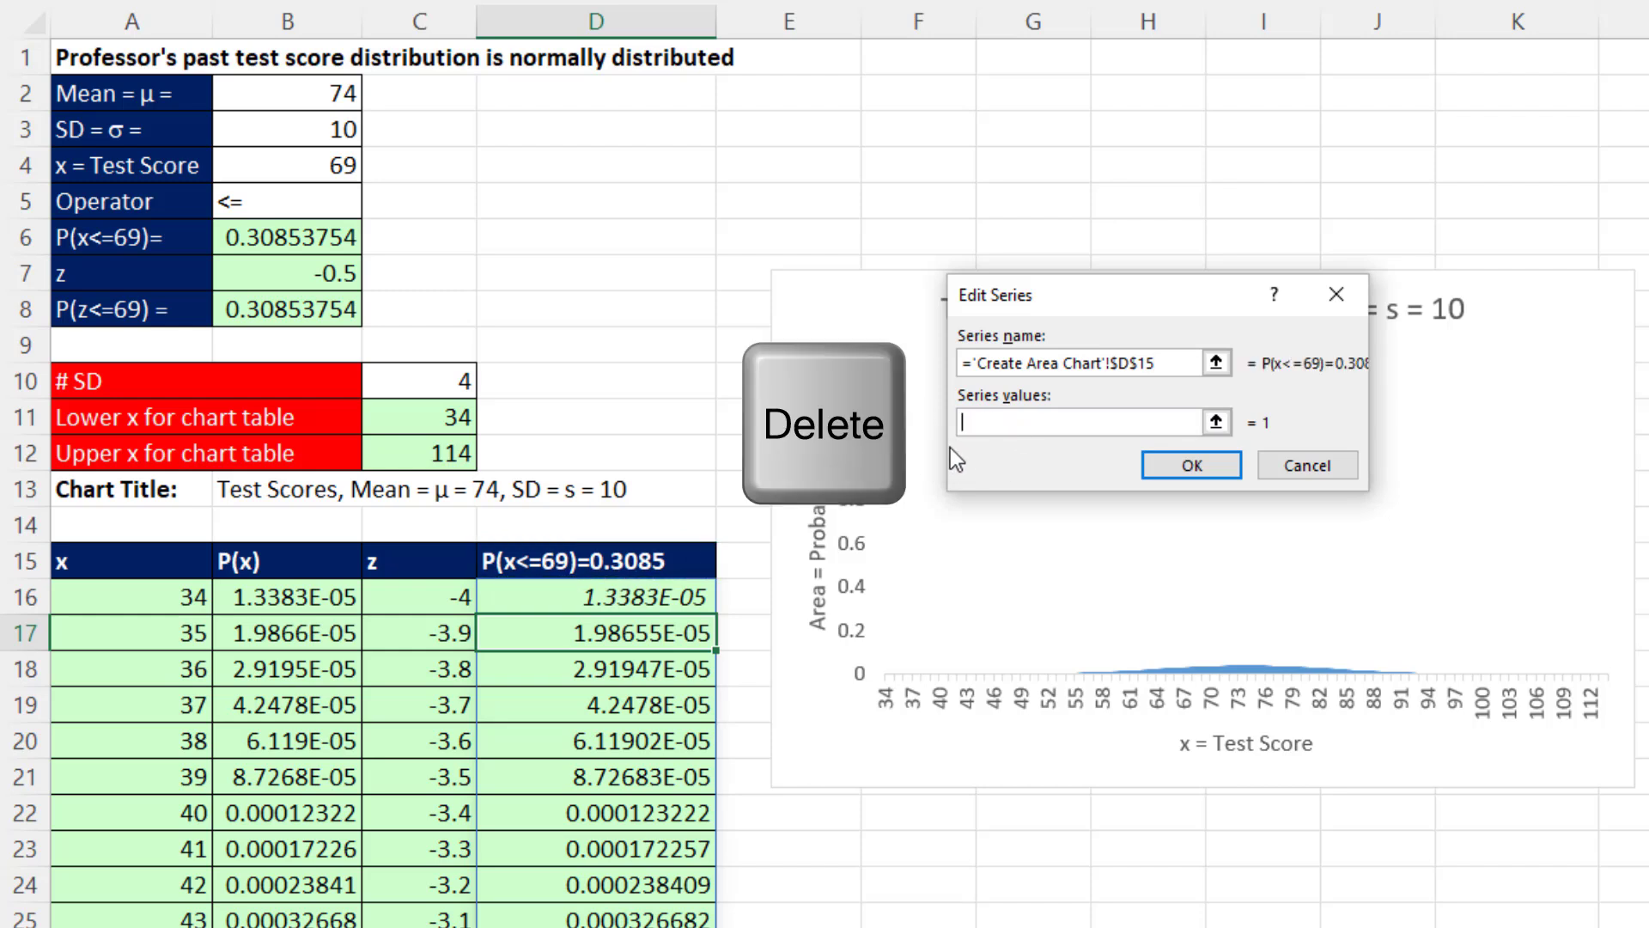
pyautogui.click(630, 601)
pyautogui.hotkey('ctrl', 'shift', 'Down')
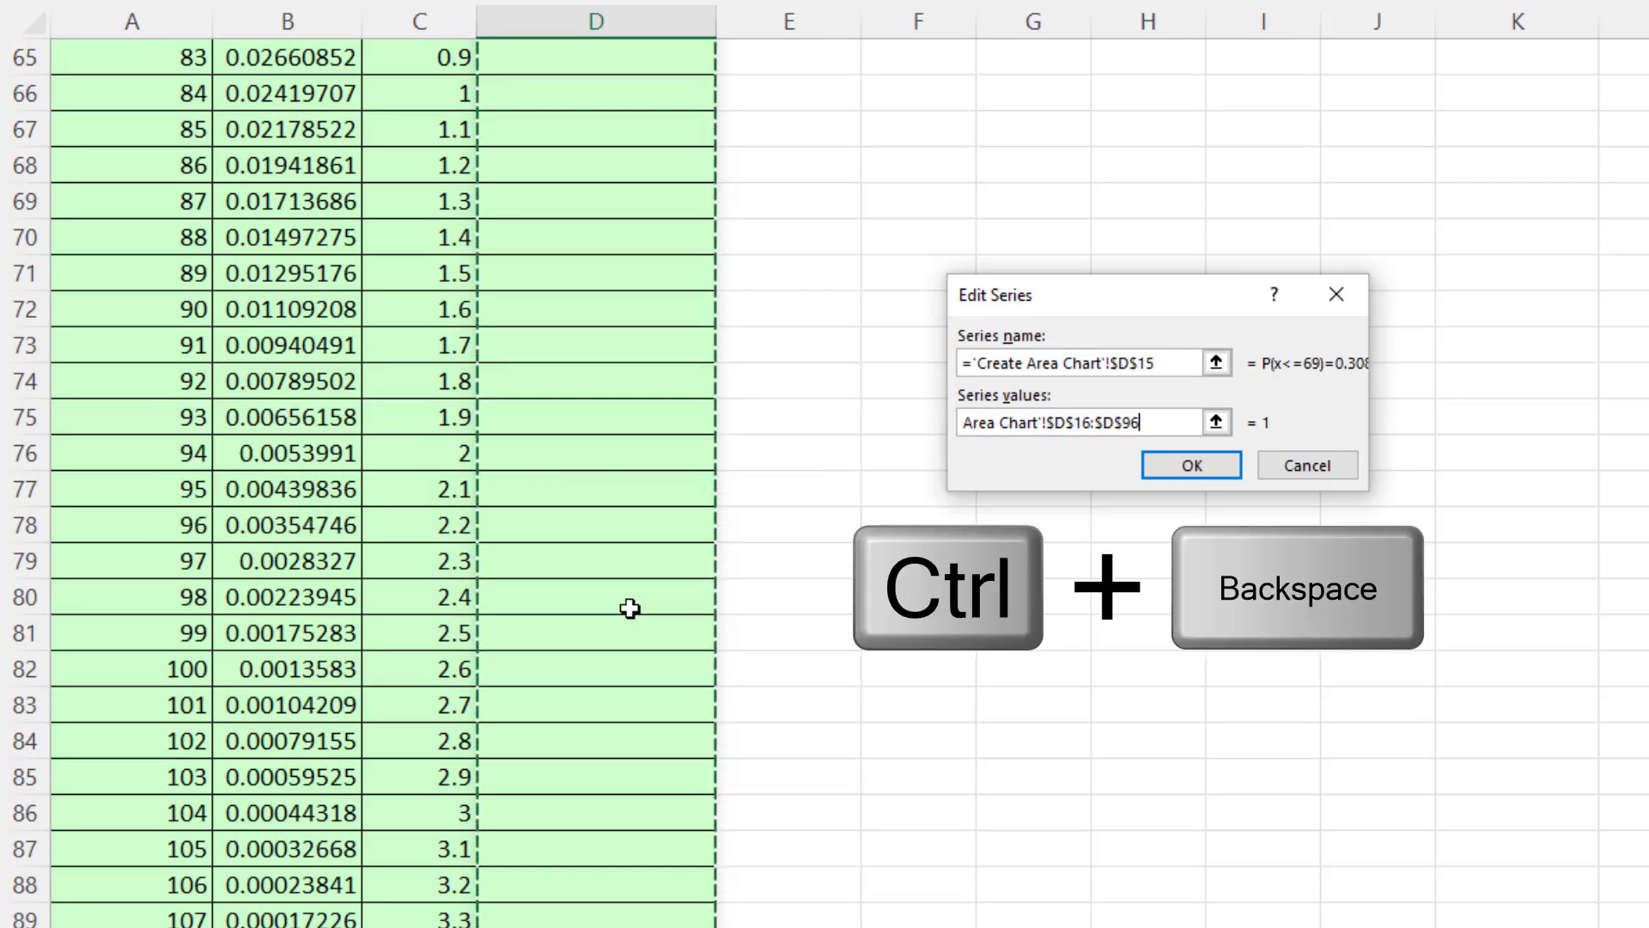
pyautogui.hotkey('ctrl', 'BackSpace')
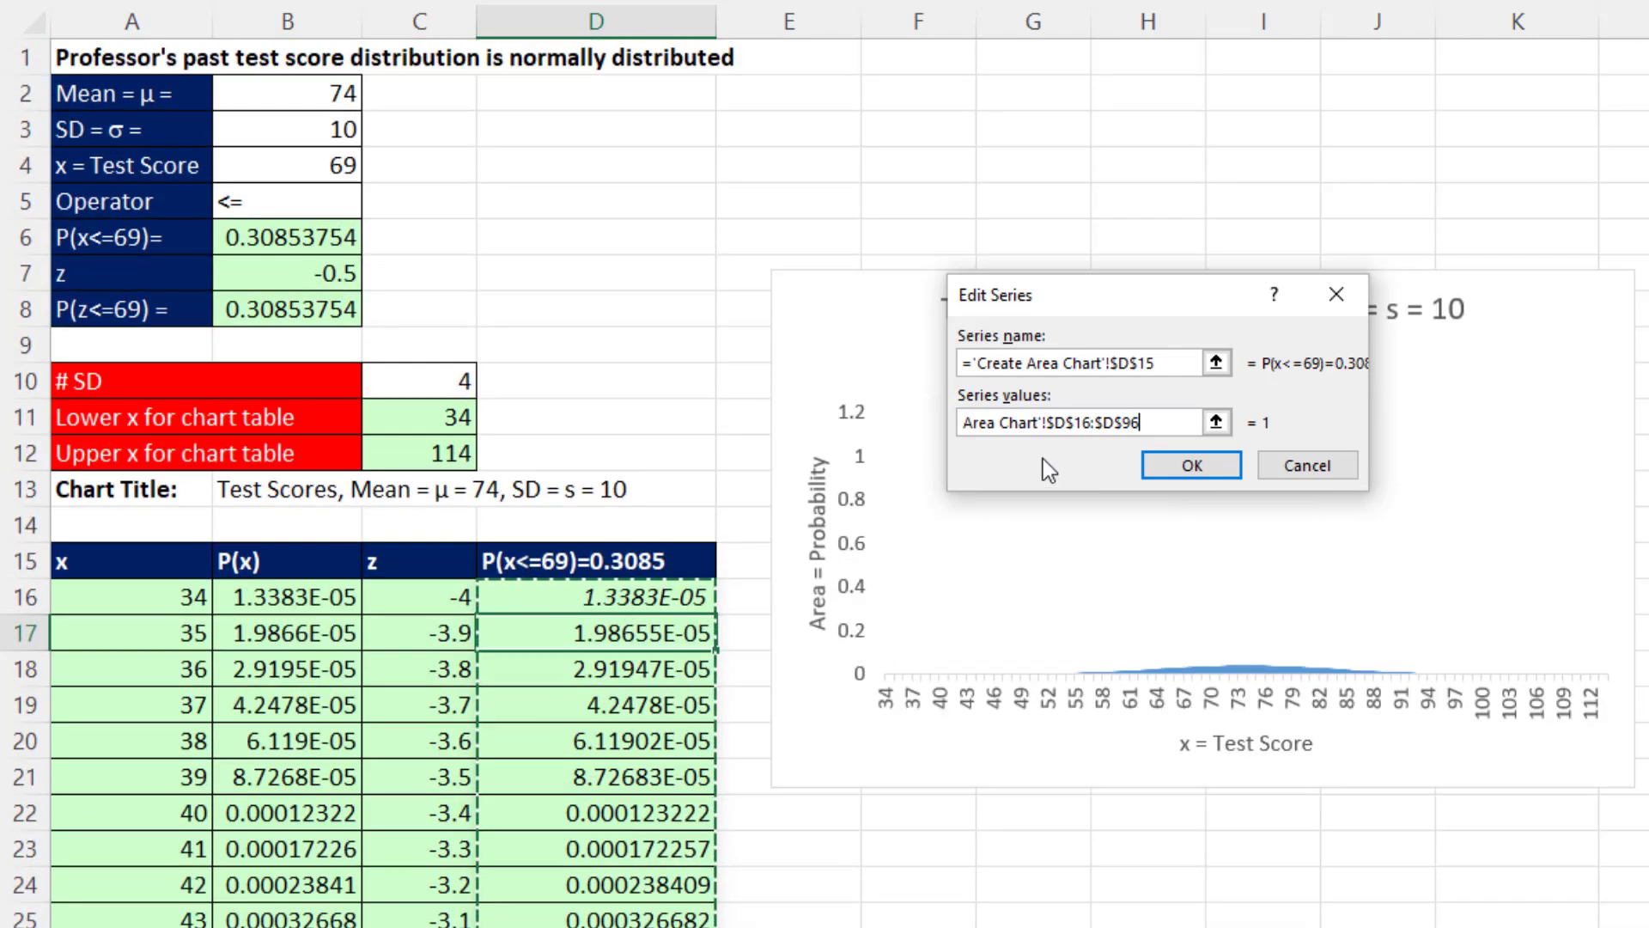
pyautogui.click(1208, 462)
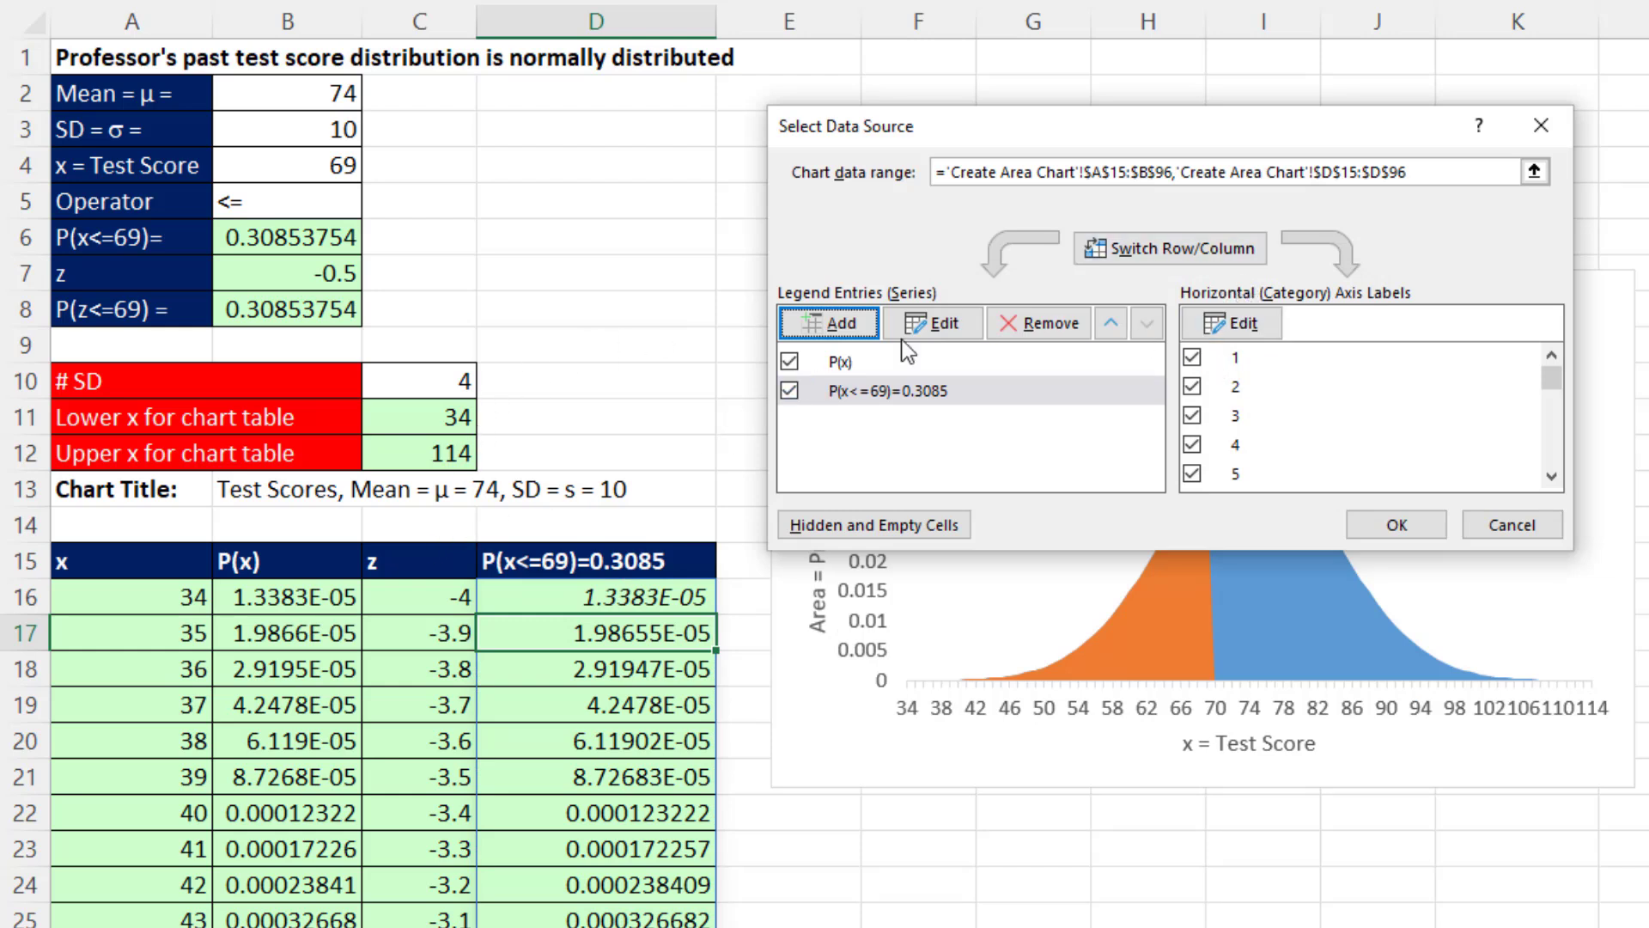
pyautogui.click(1396, 527)
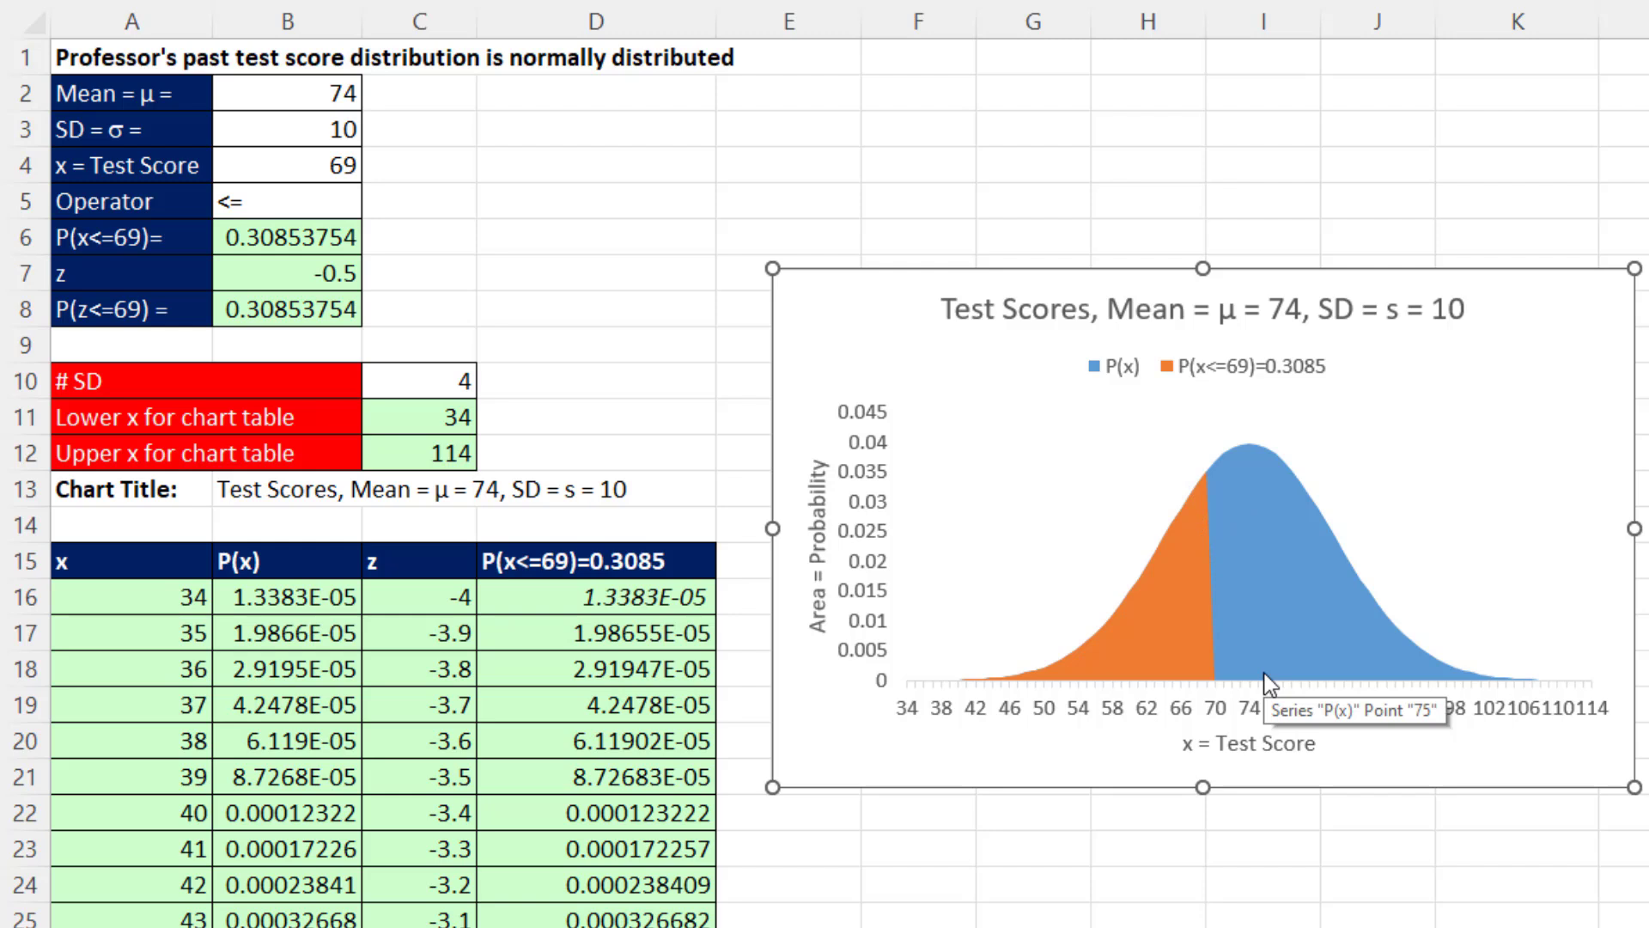
# Try a test score of 75 in B4, then undo it back to 69
pyautogui.click(343, 165)
pyautogui.write('75')
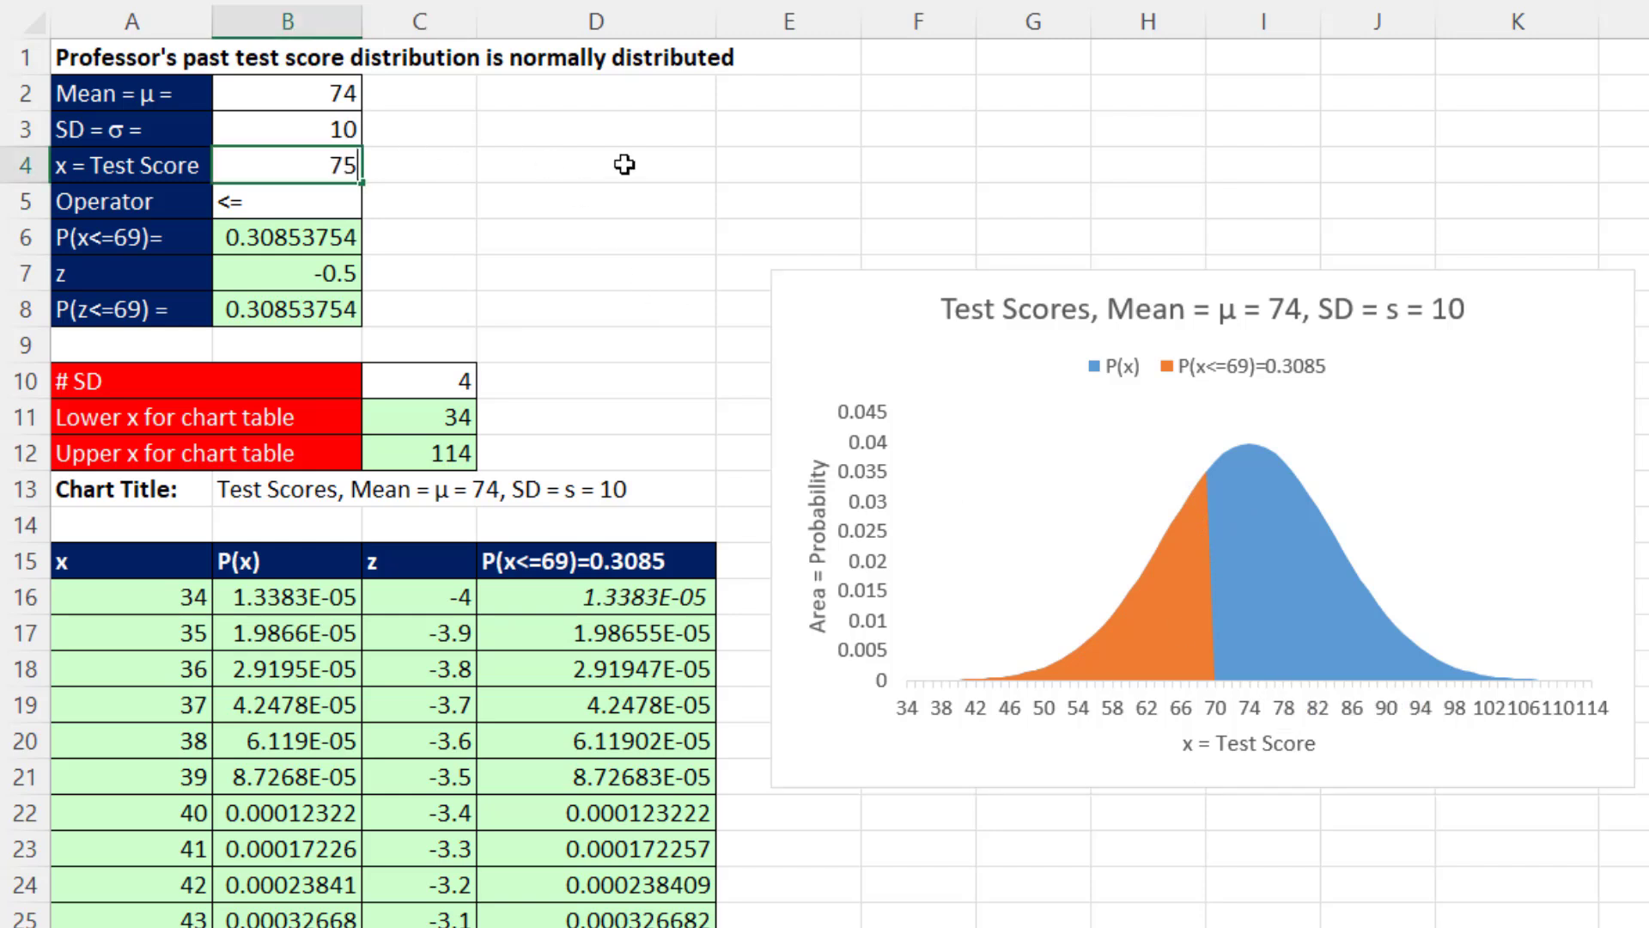
pyautogui.press('Return')
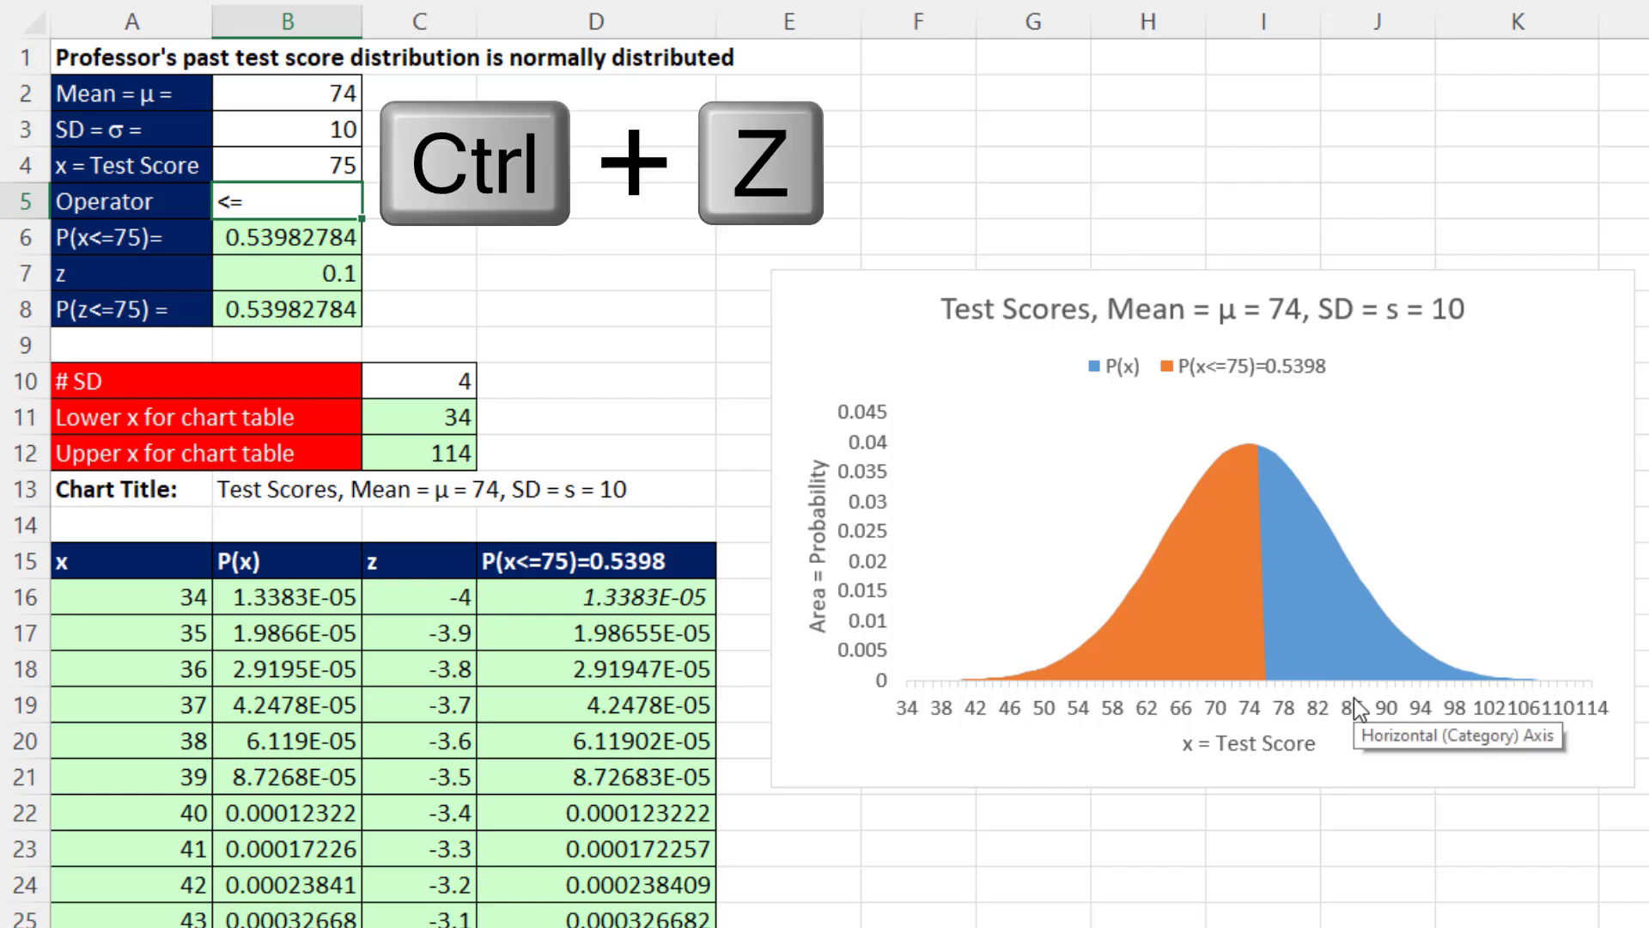
pyautogui.hotkey('ctrl', 'z')
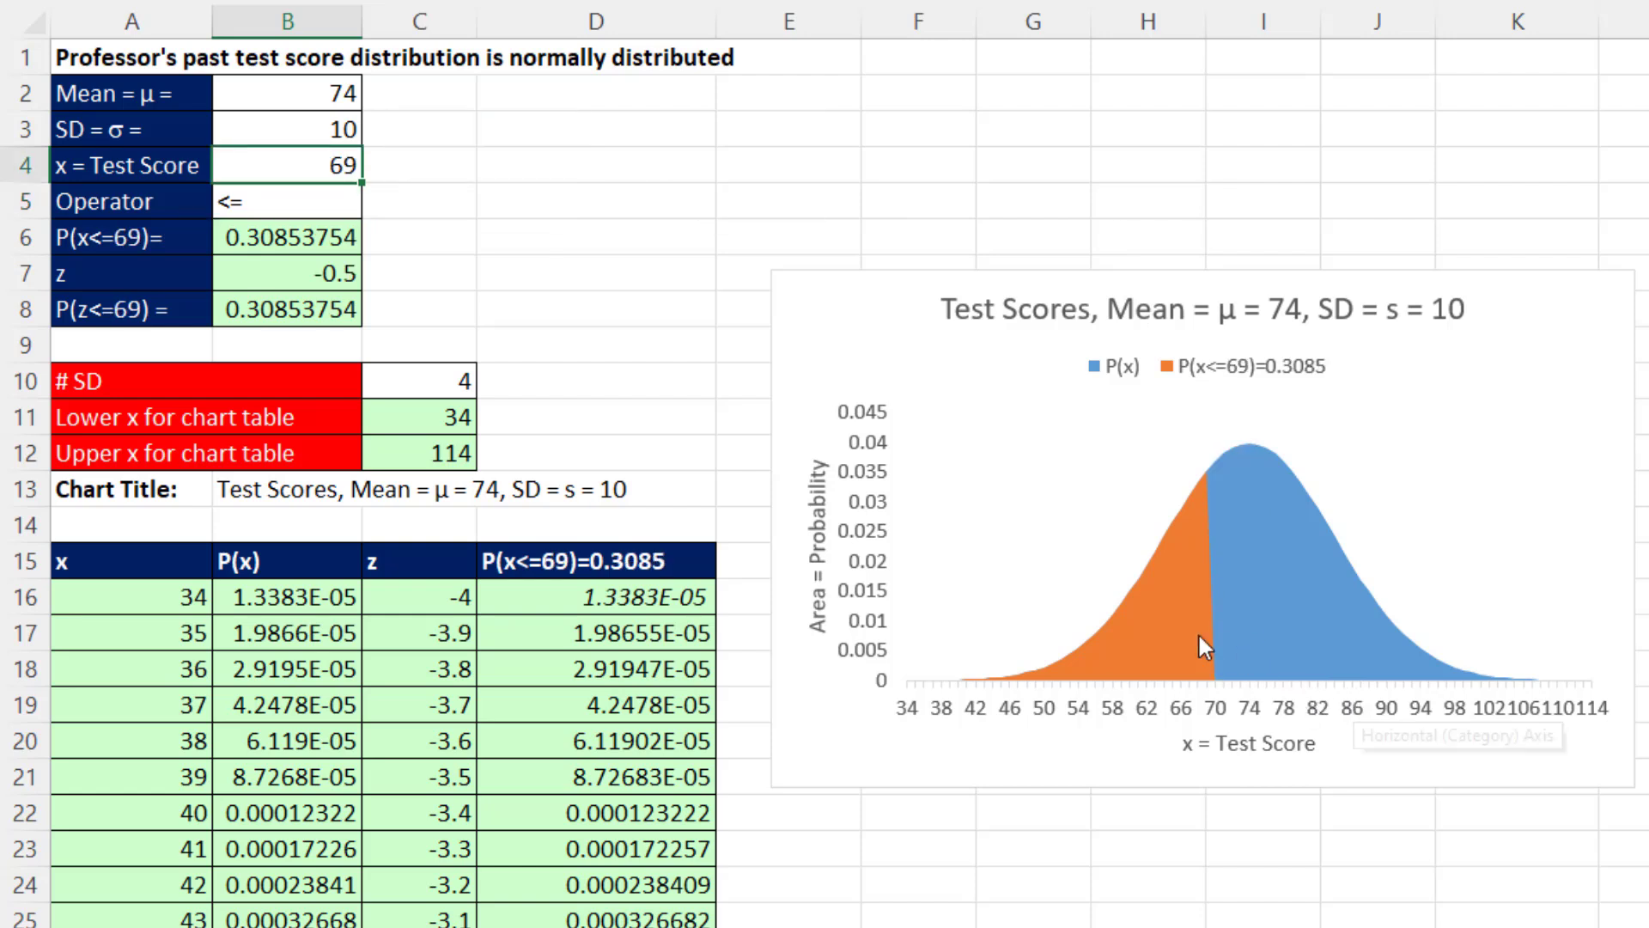
# Plot the orange P(x<=69) series on a secondary axis and delete the right-hand vertical axis
pyautogui.click(1175, 633)
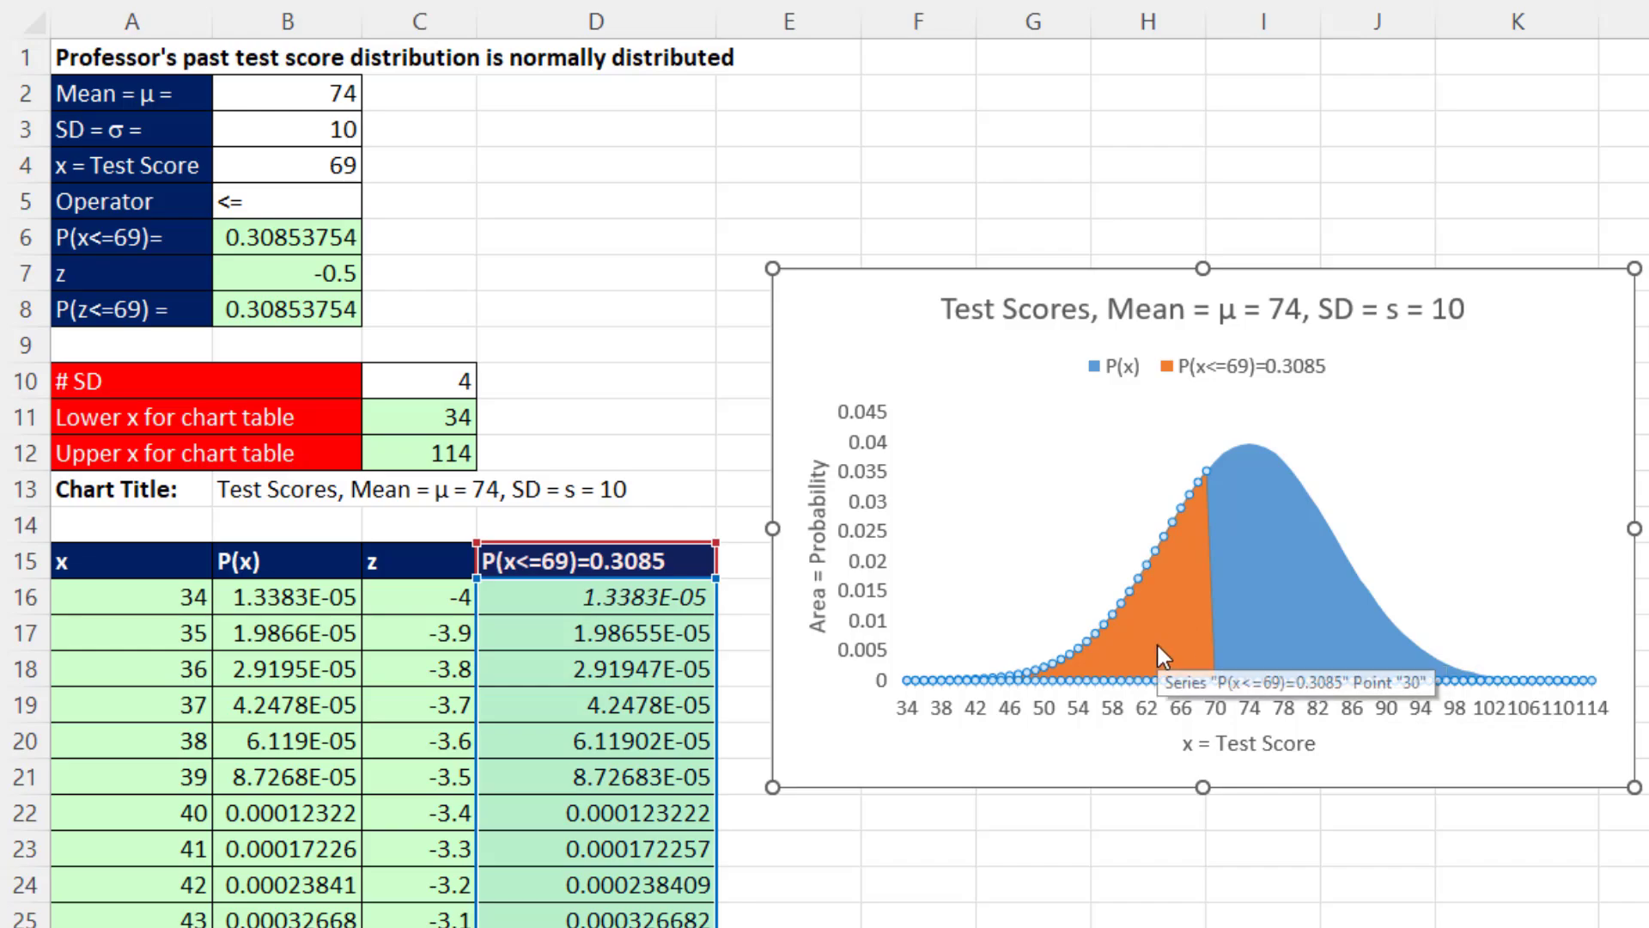
pyautogui.doubleClick(1158, 646)
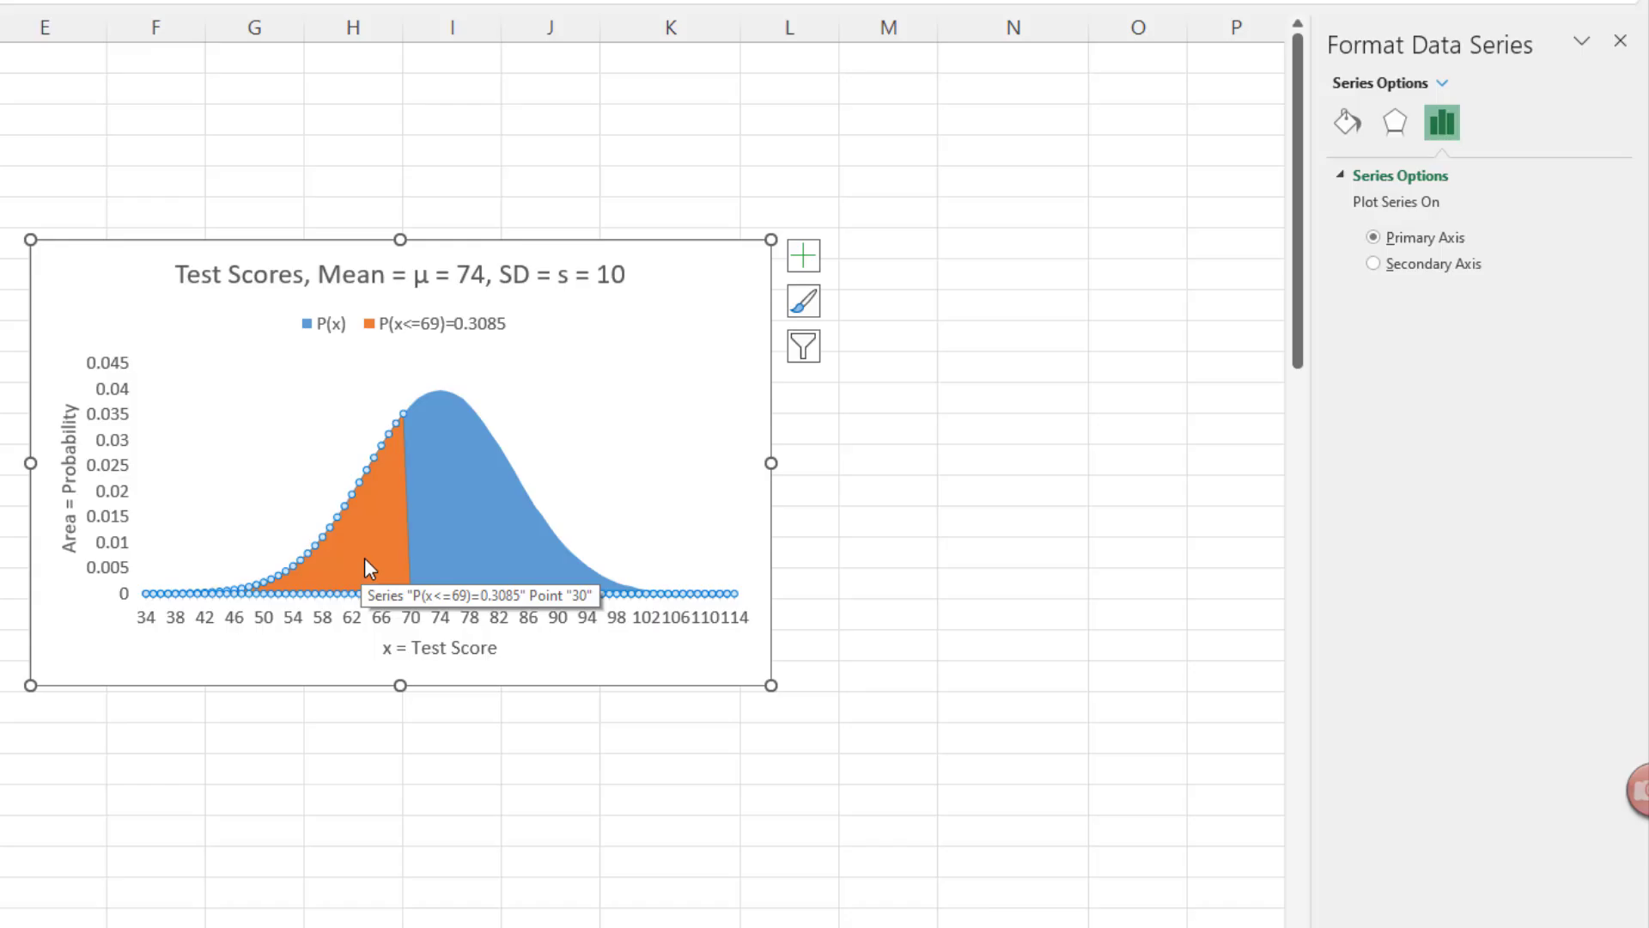
pyautogui.click(1373, 263)
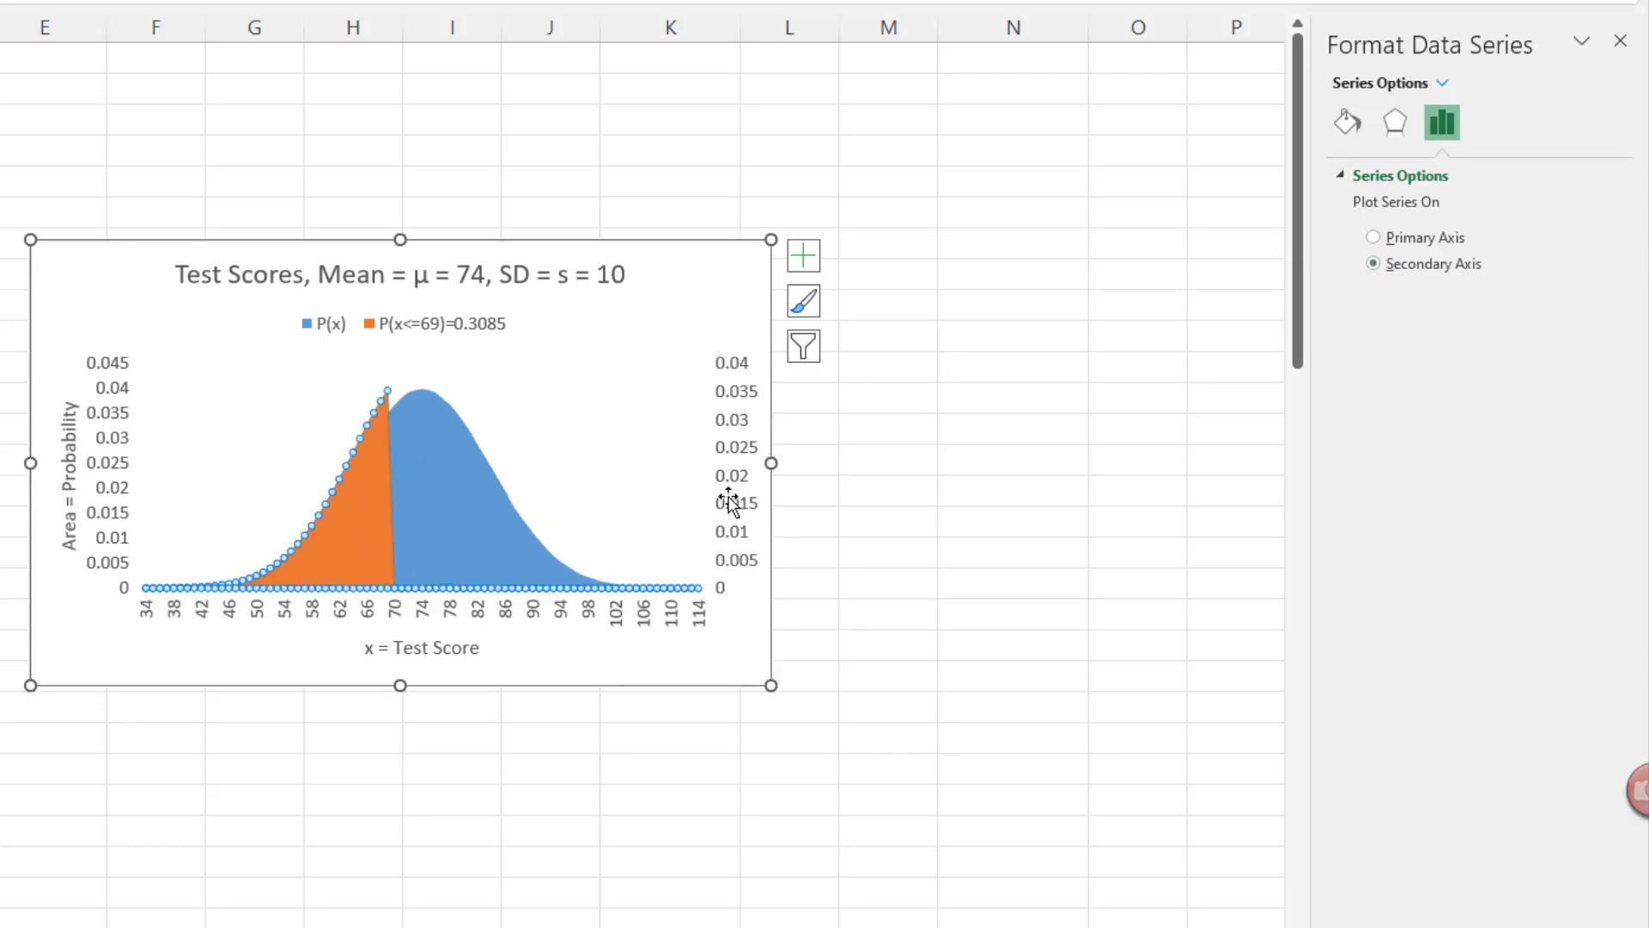
pyautogui.click(744, 455)
pyautogui.press('Delete')
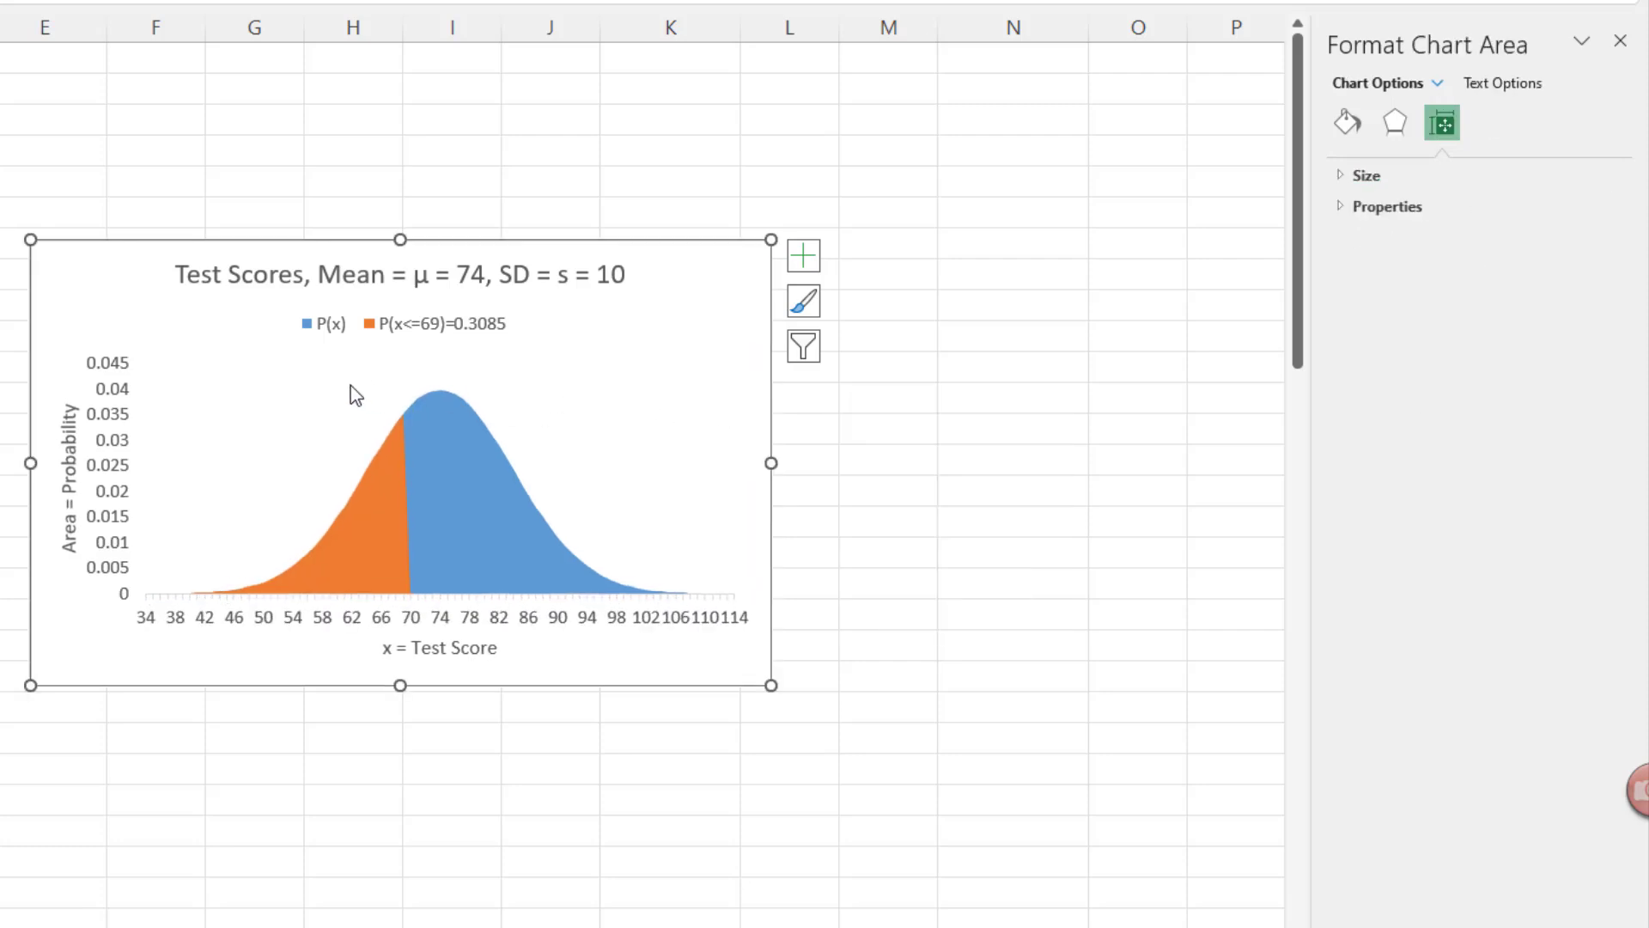
# Set the P(x<=69)=0.3085 series' horizontal axis labels to the z values in C16:C96
pyautogui.rightClick(243, 371)
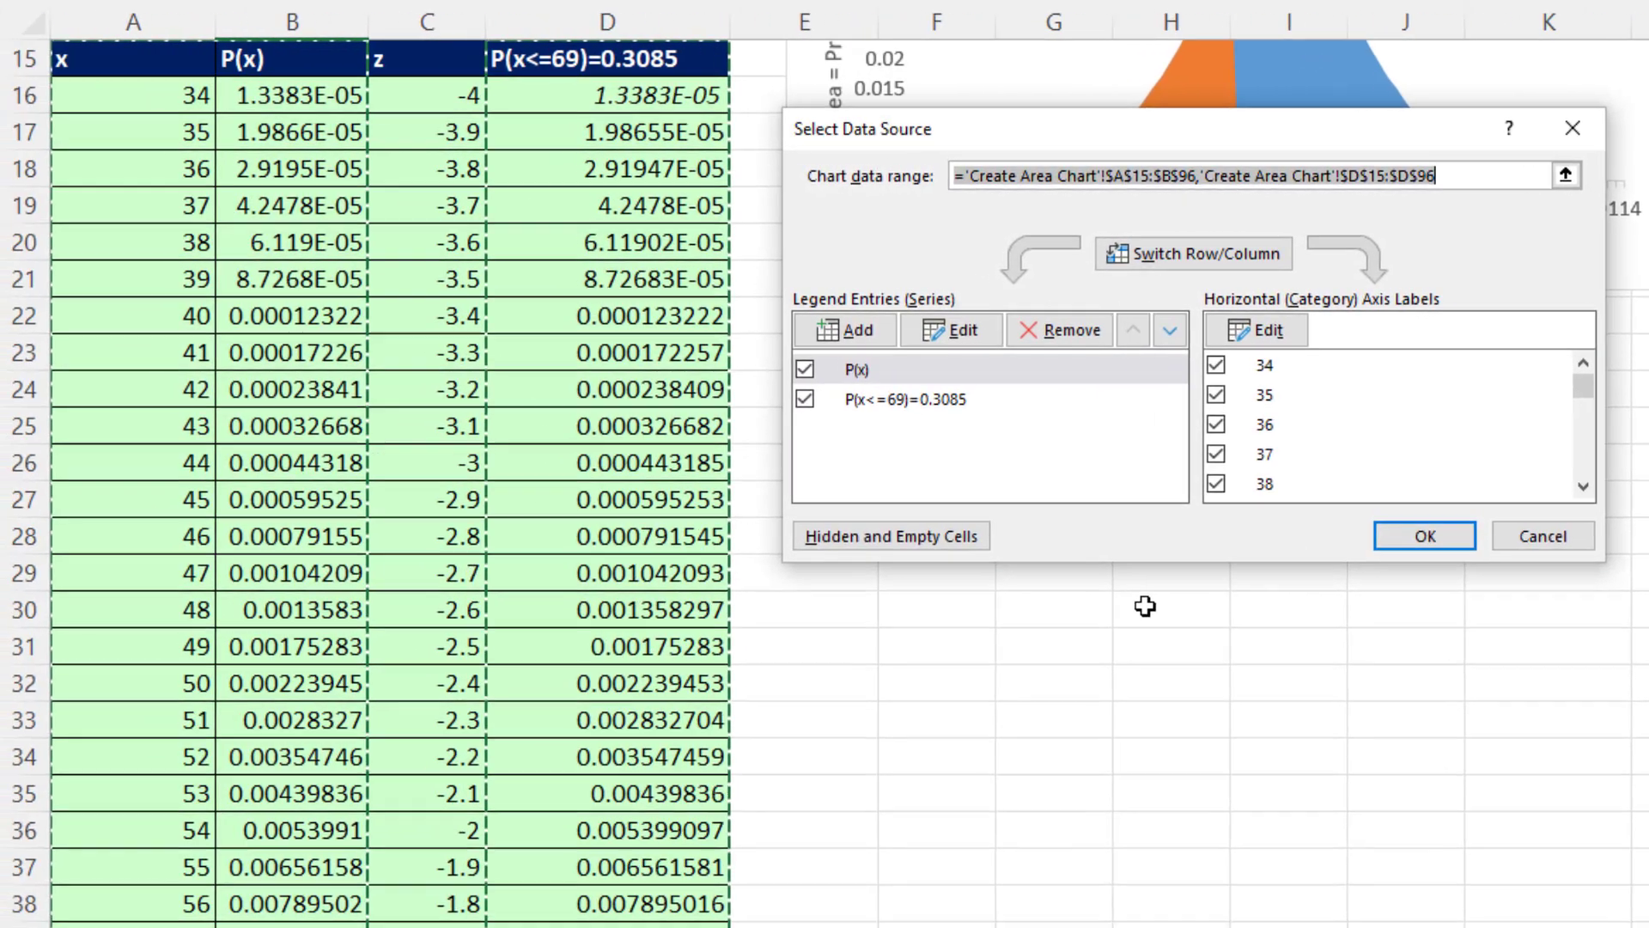
pyautogui.scroll(3, 387, 515)
pyautogui.click(859, 369)
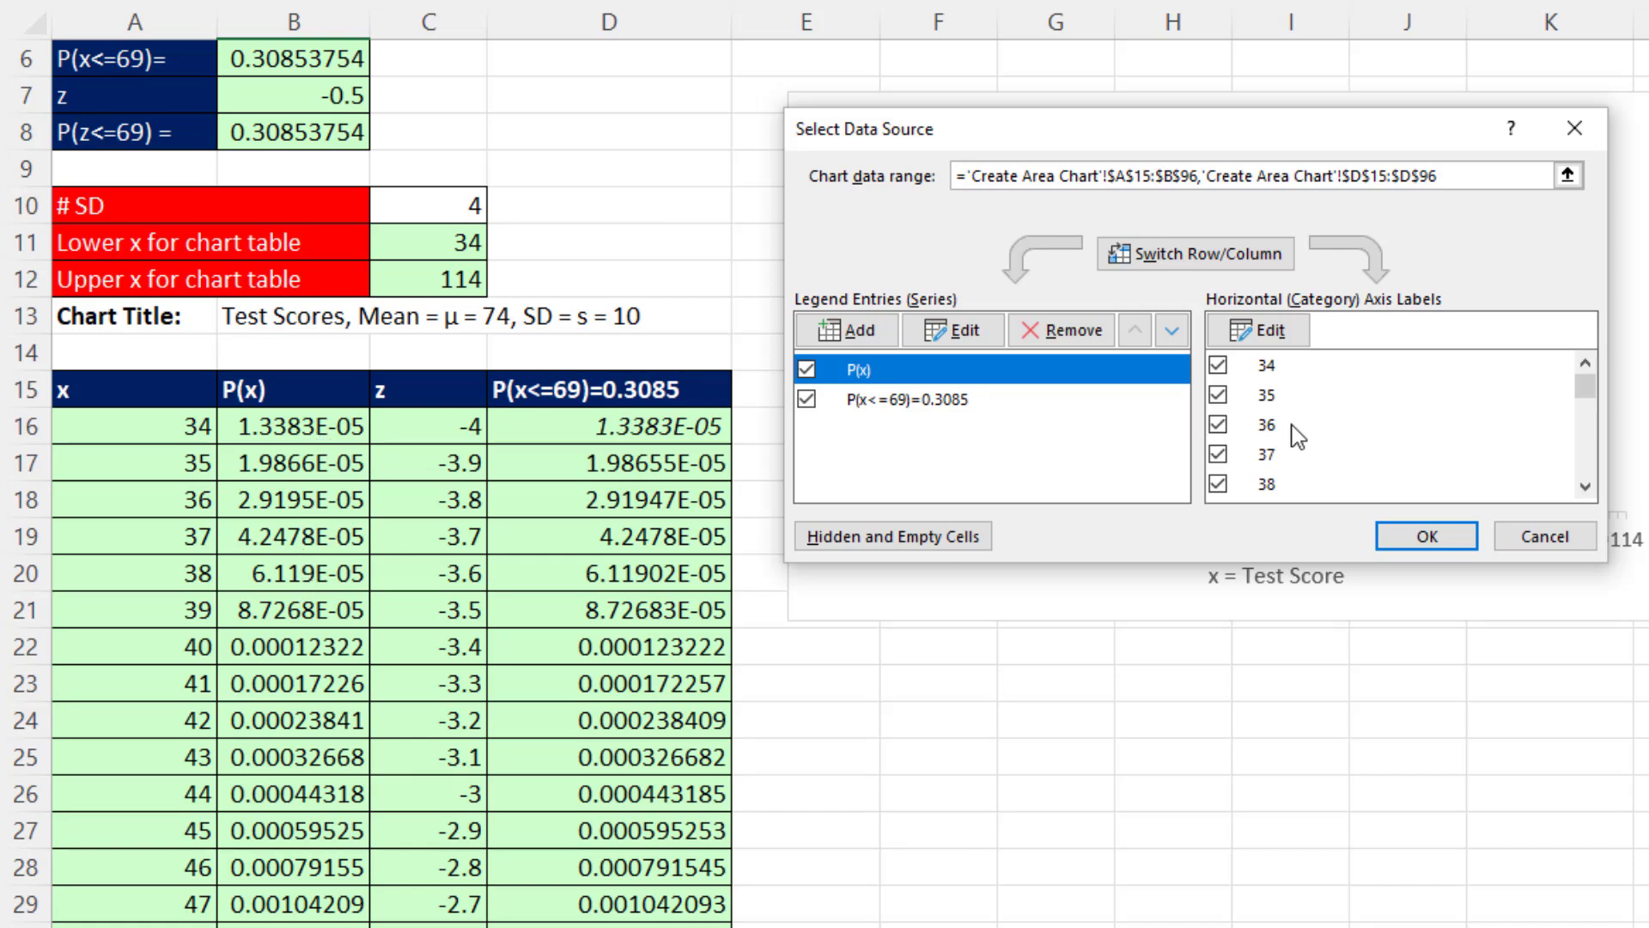
pyautogui.click(919, 402)
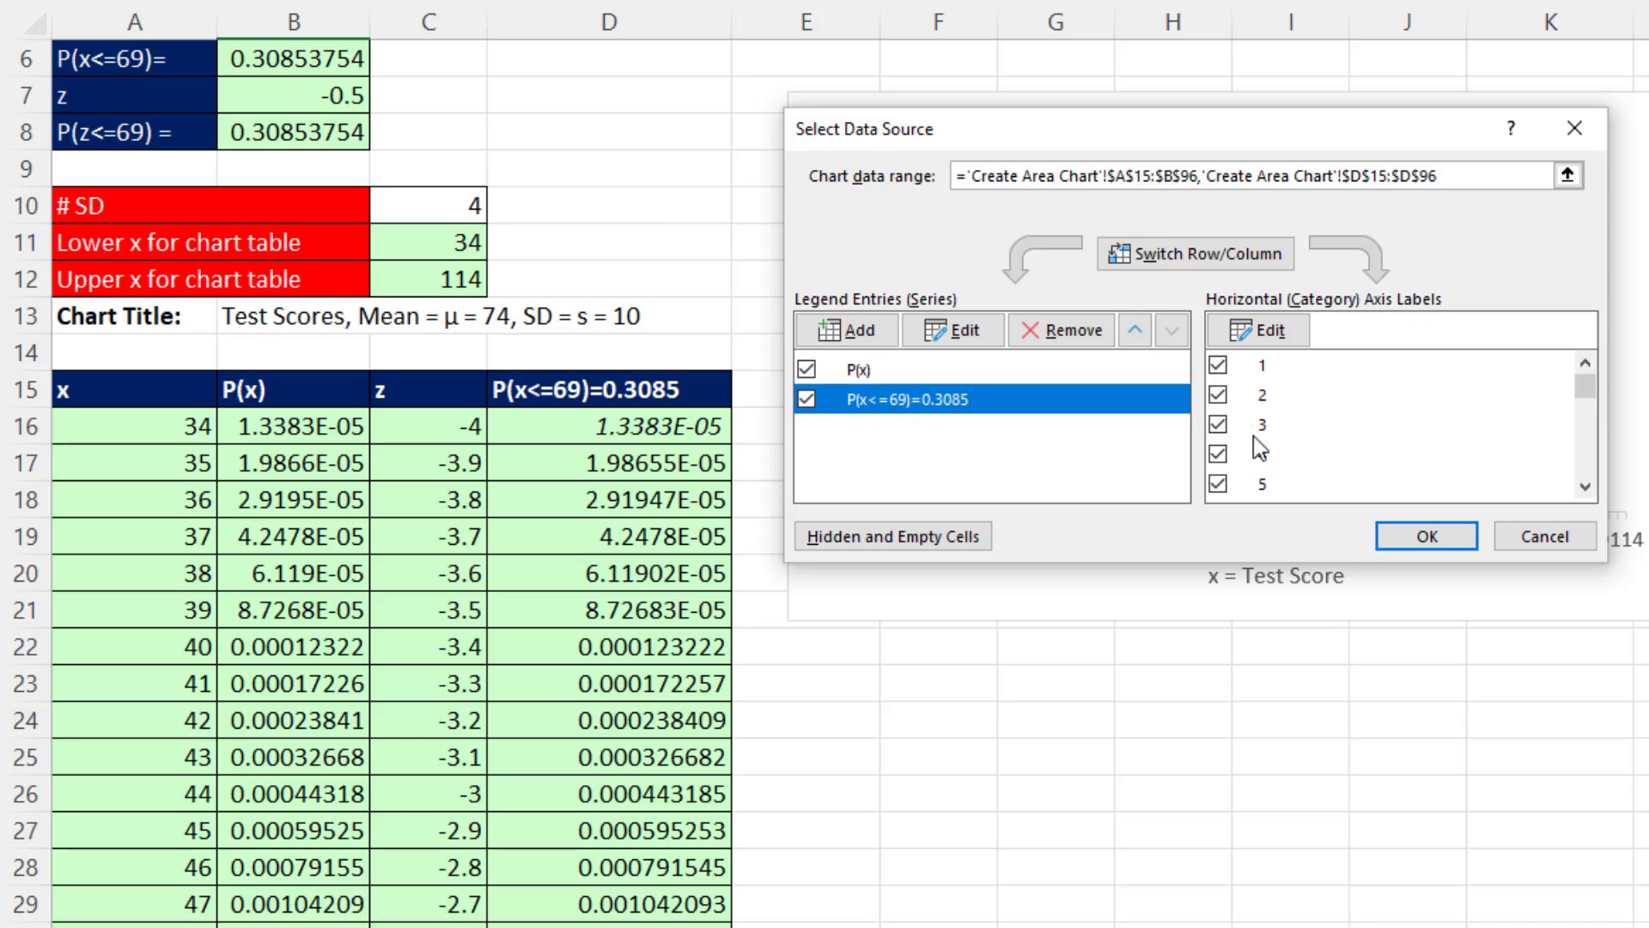
pyautogui.click(1273, 335)
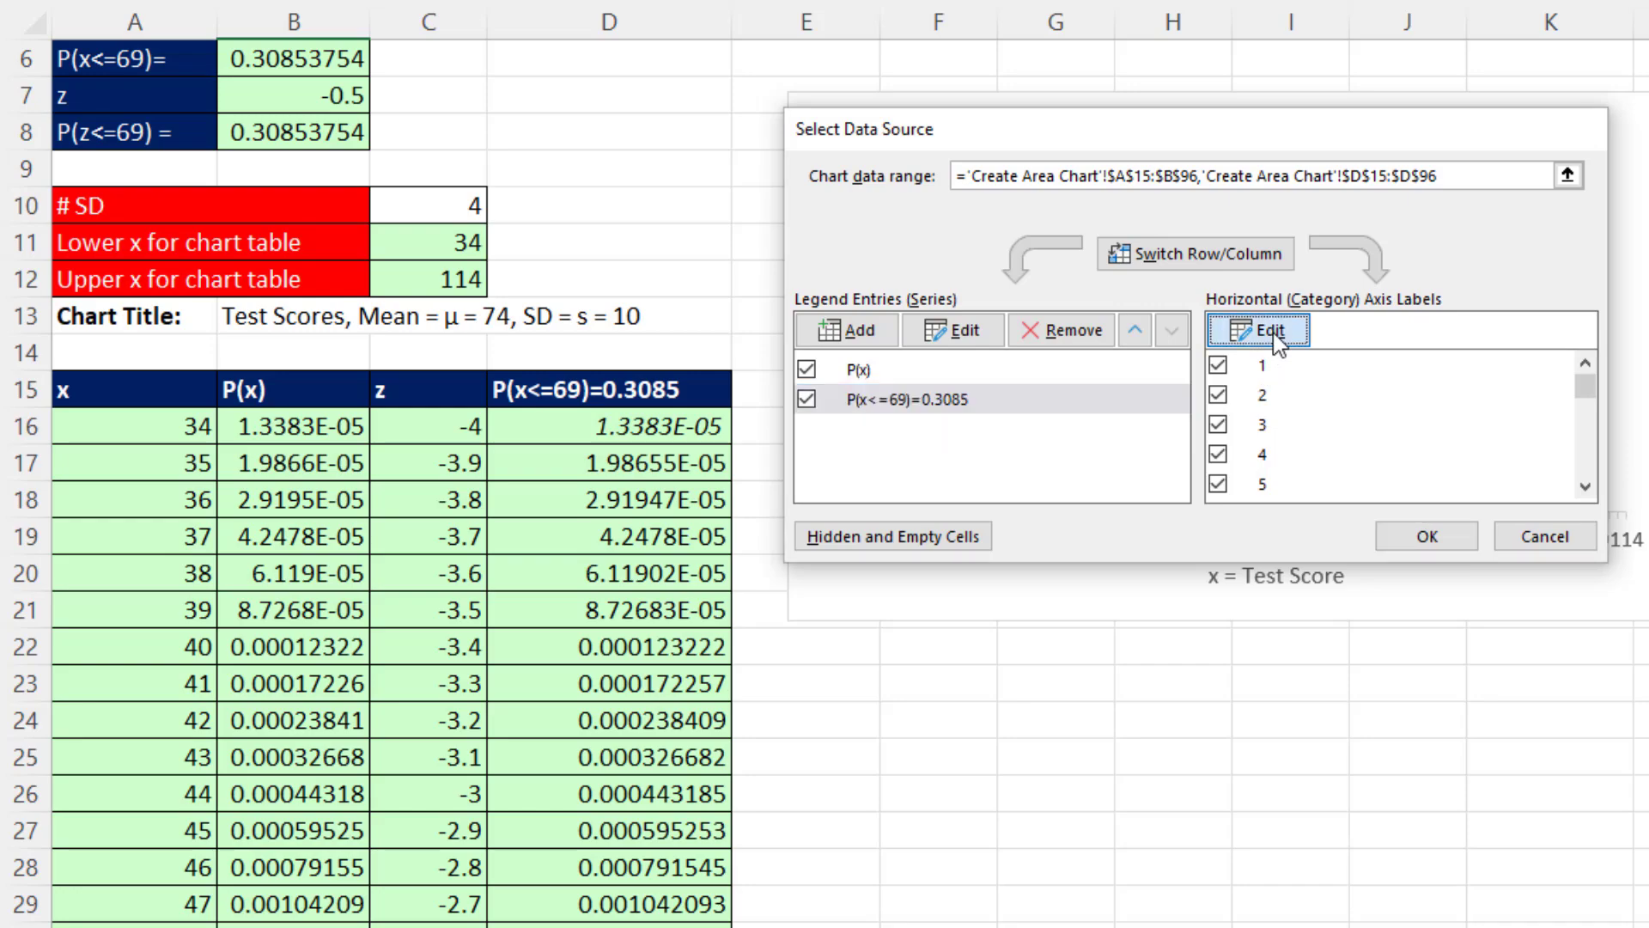
pyautogui.click(464, 427)
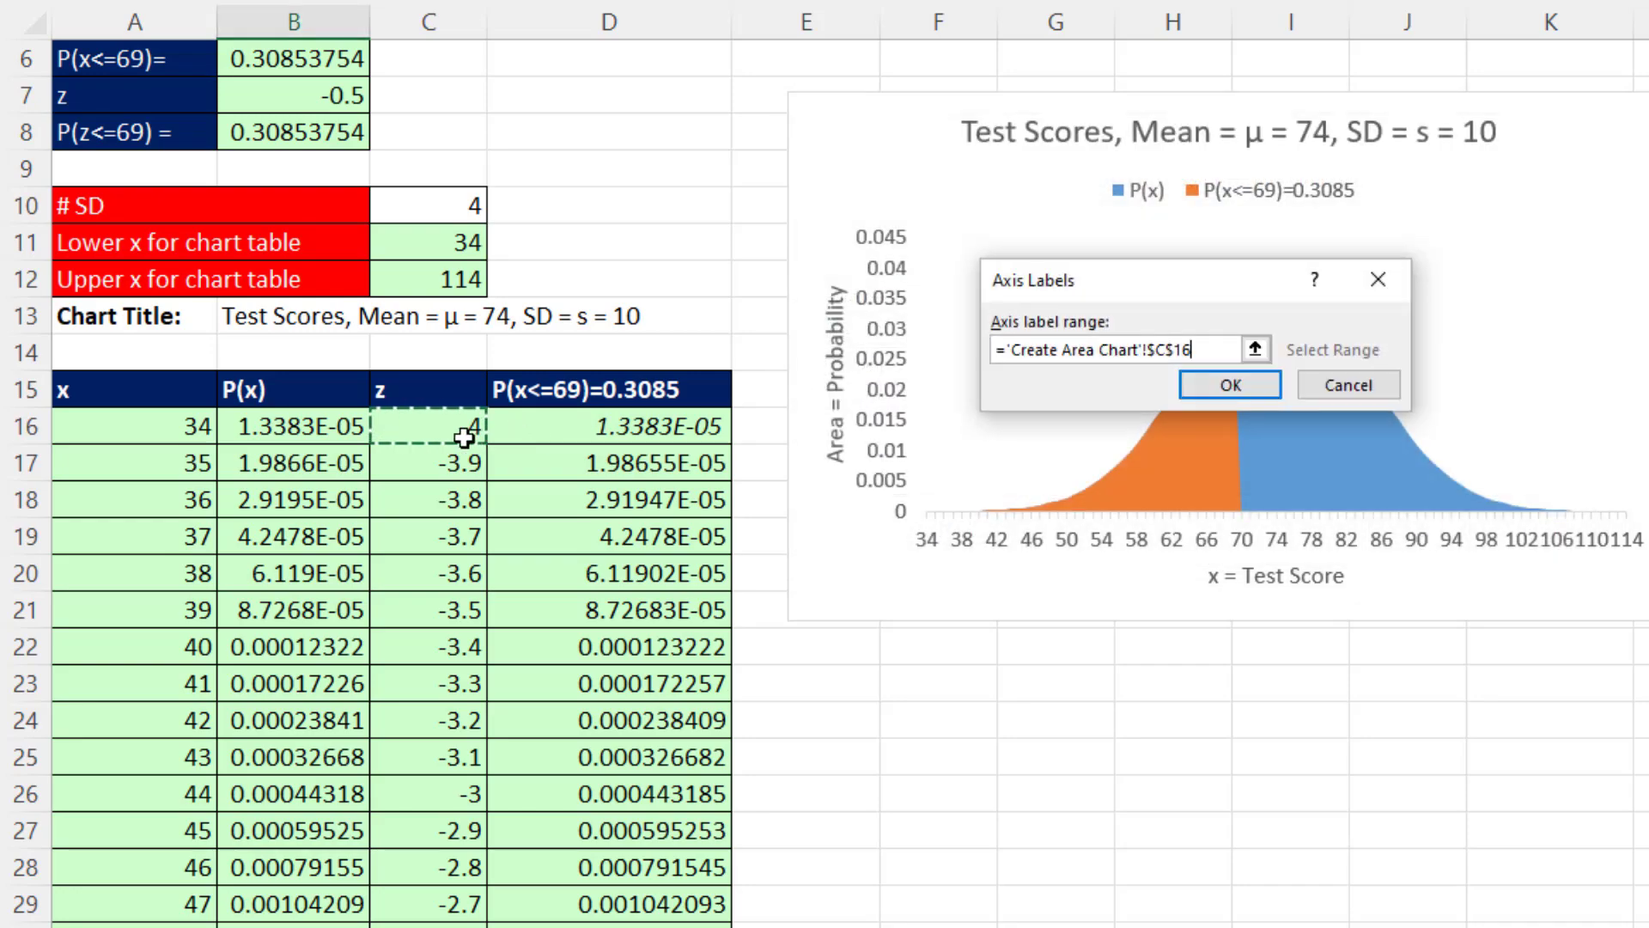
pyautogui.hotkey('ctrl', 'shift', 'Down')
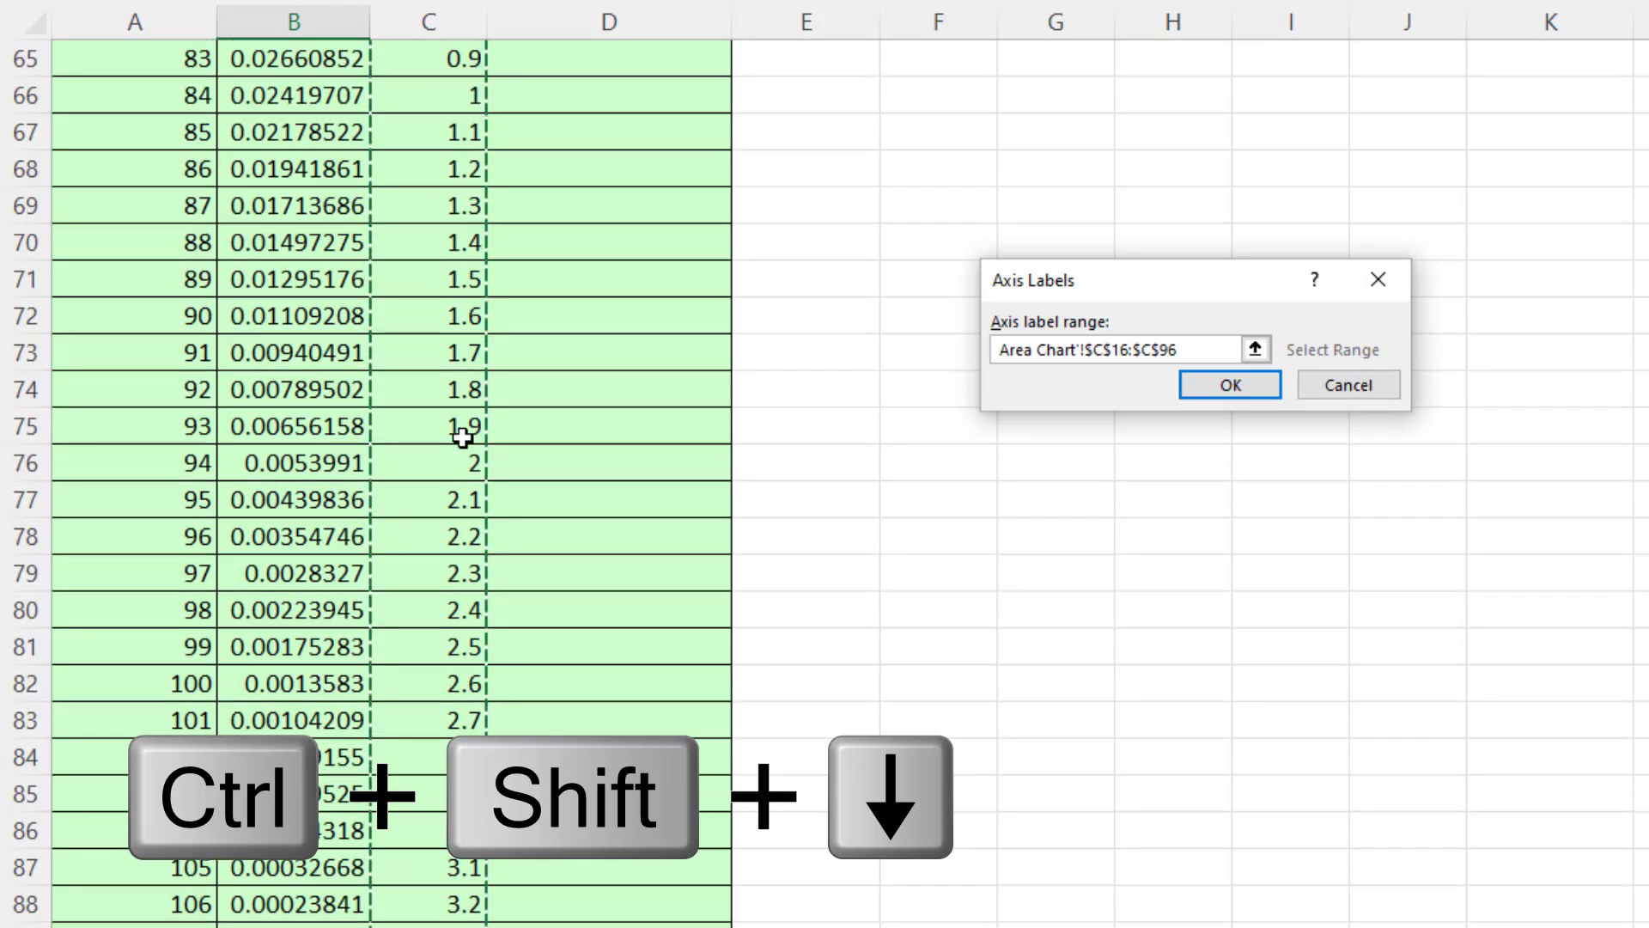
pyautogui.hotkey('ctrl', 'BackSpace')
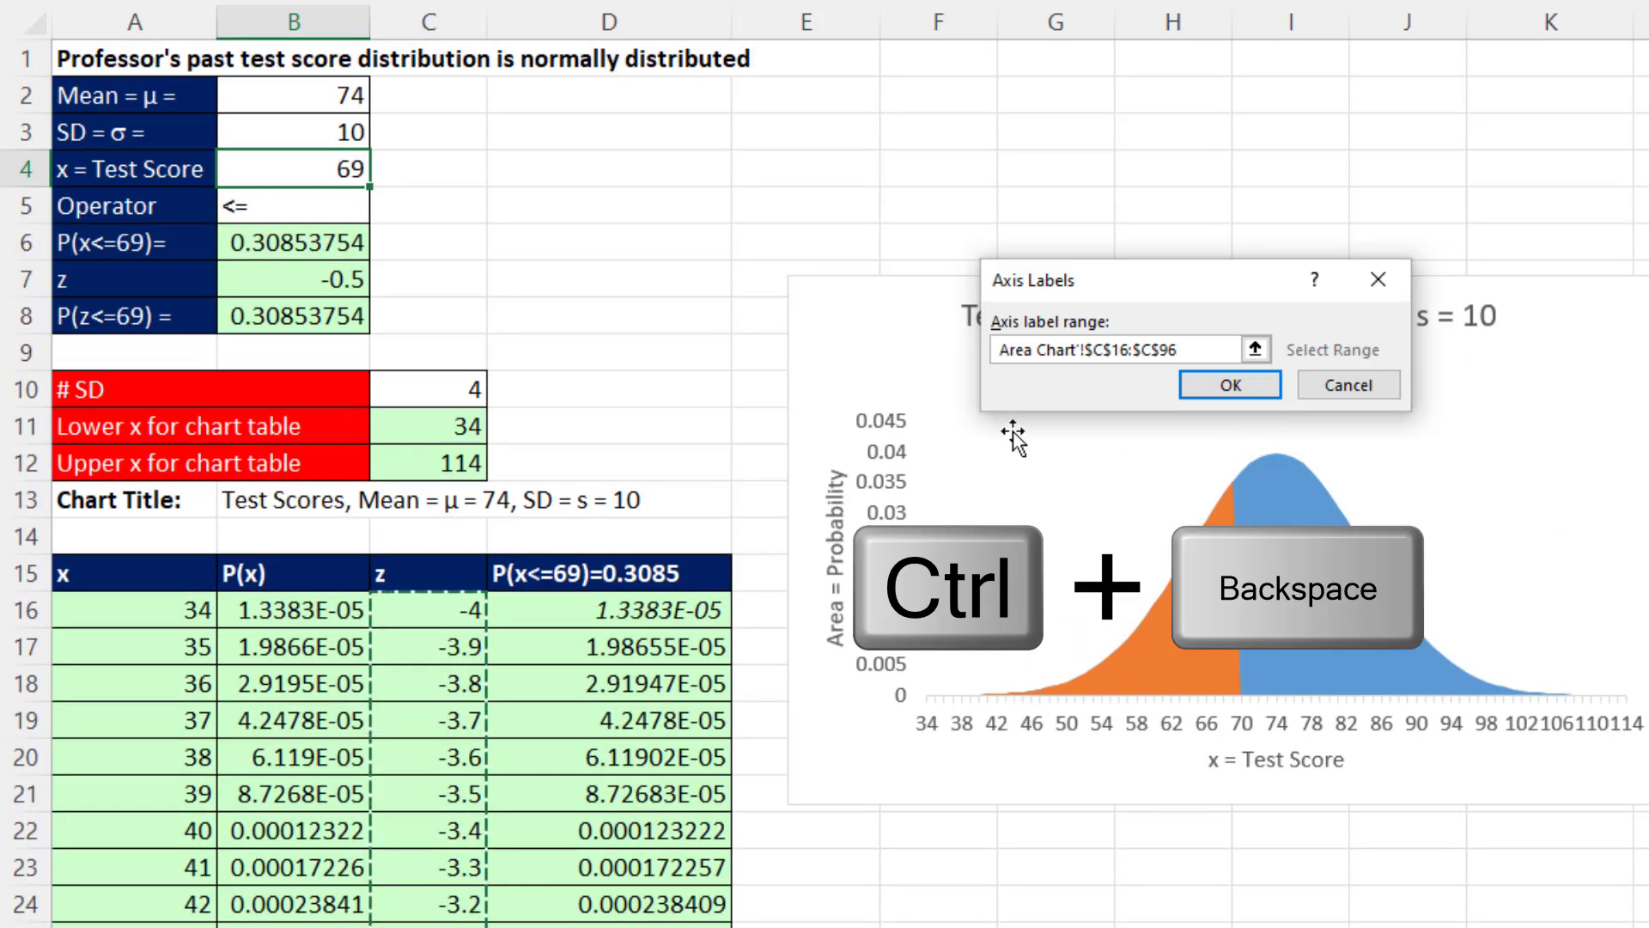
pyautogui.click(1245, 385)
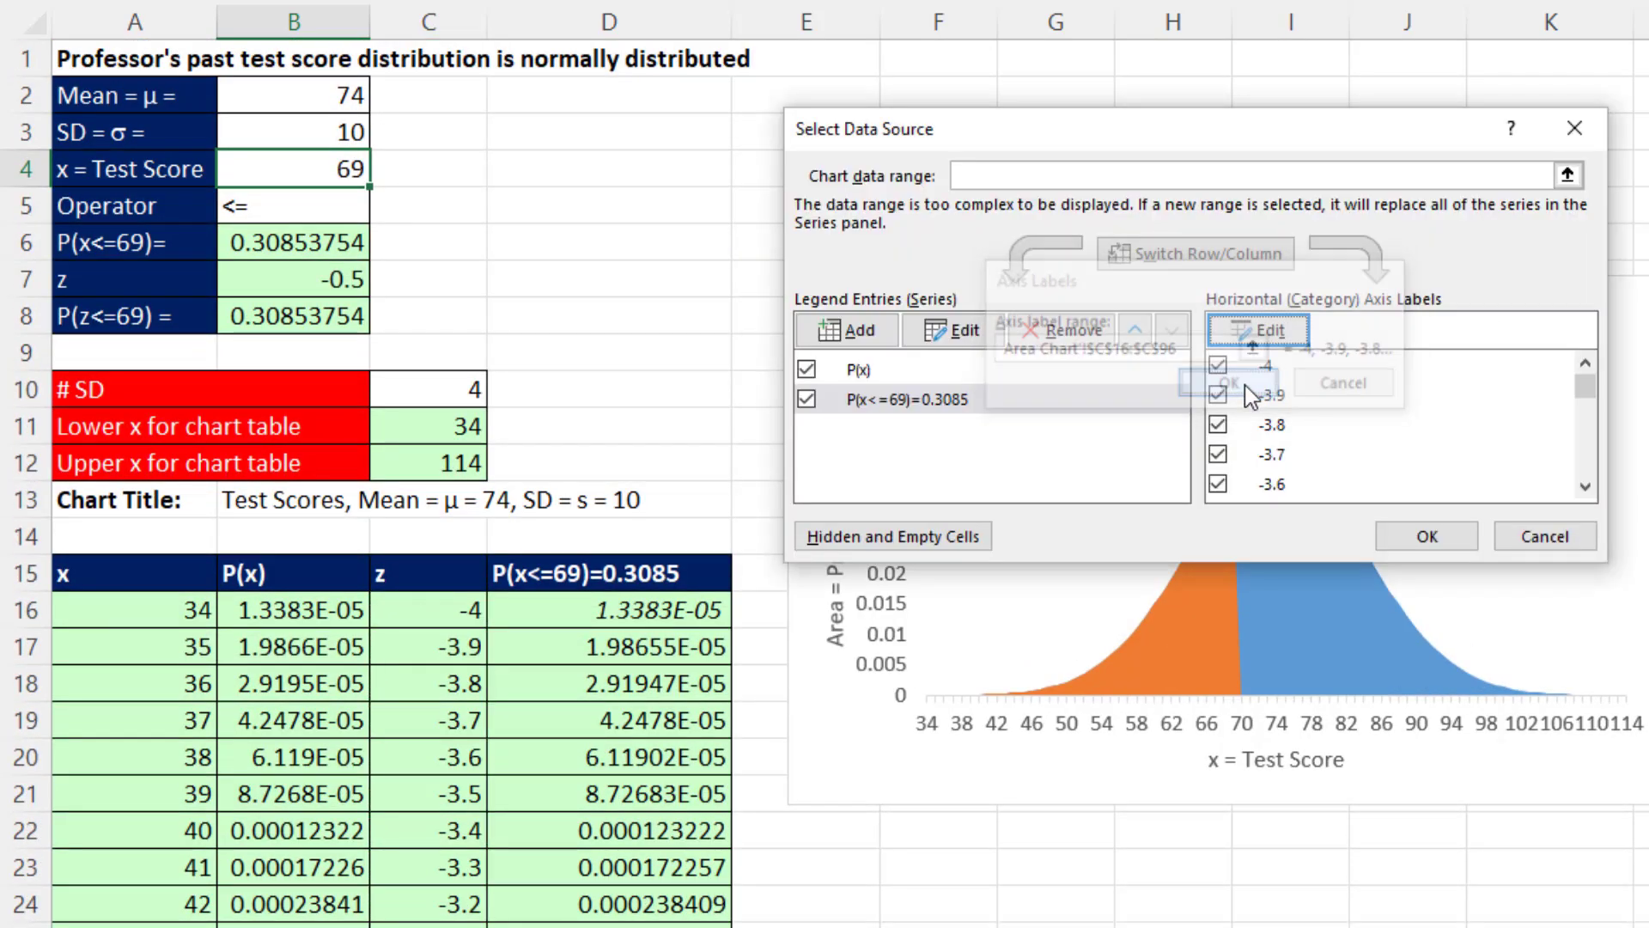
pyautogui.click(1430, 545)
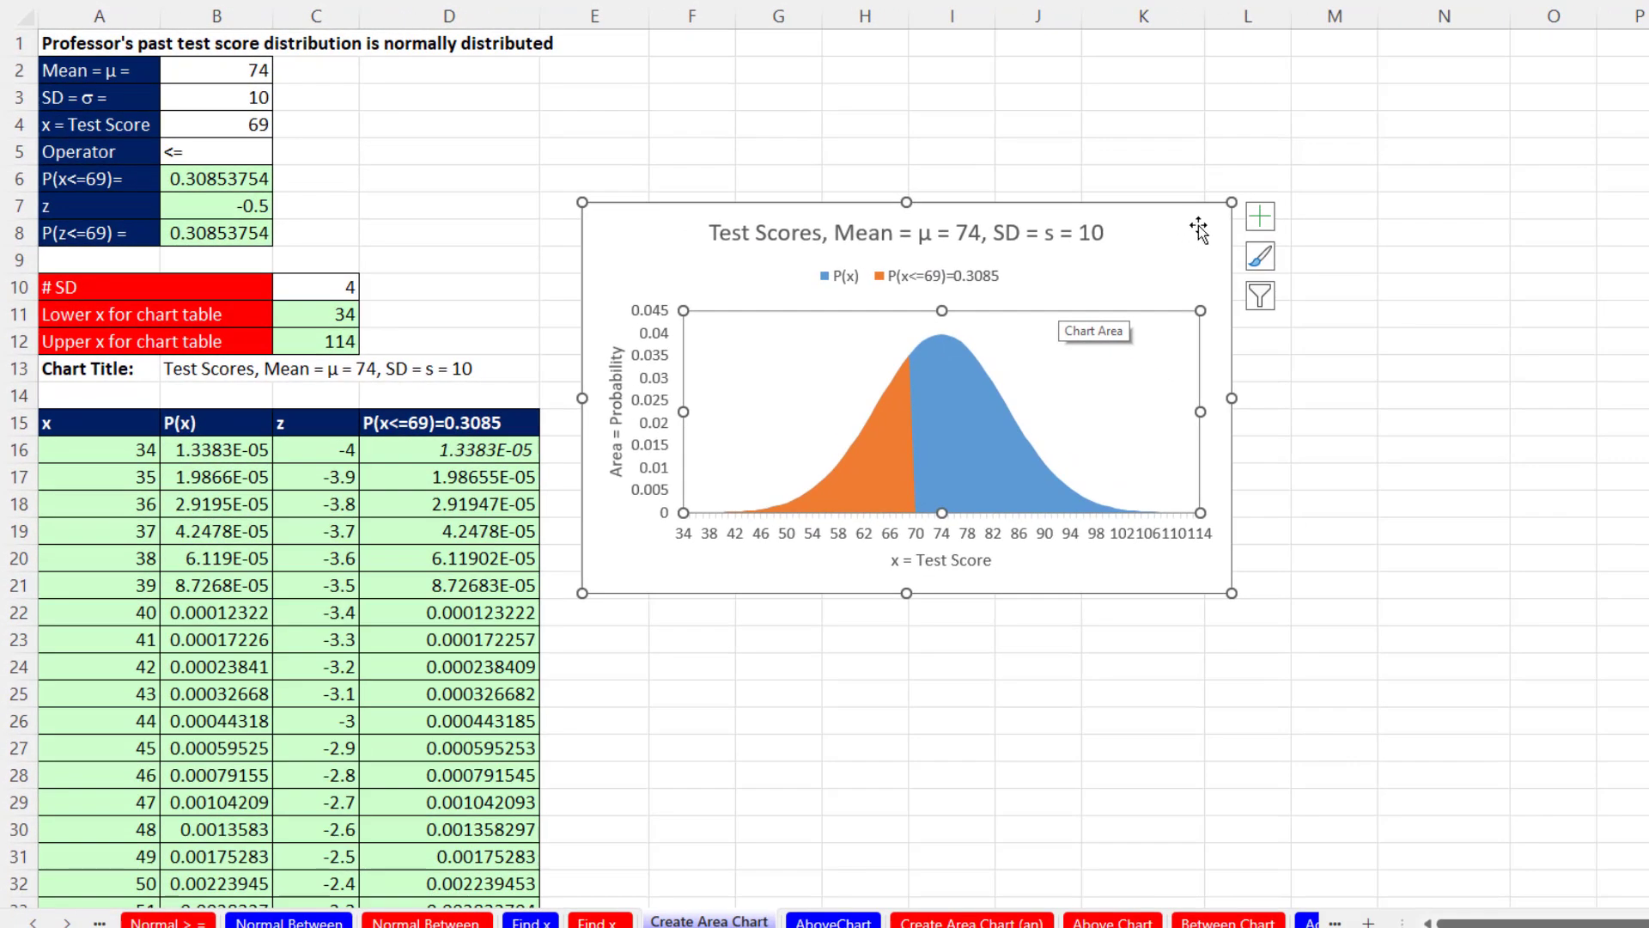
# Turn on a secondary horizontal axis from the chart elements list
pyautogui.click(1262, 221)
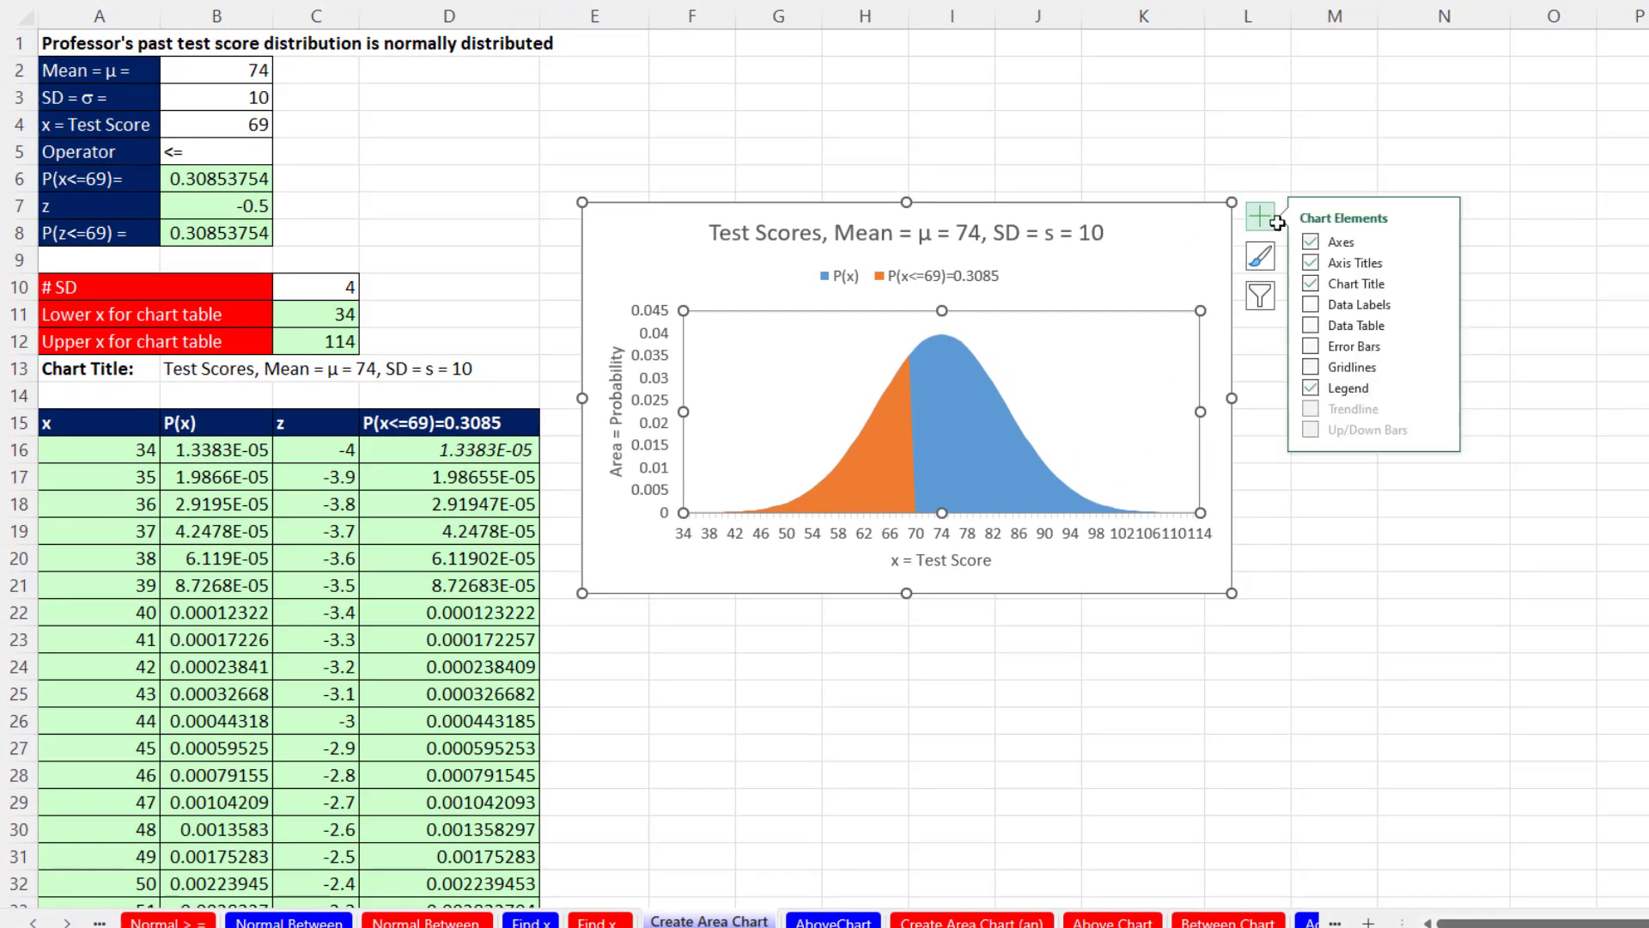
pyautogui.moveTo(1441, 243)
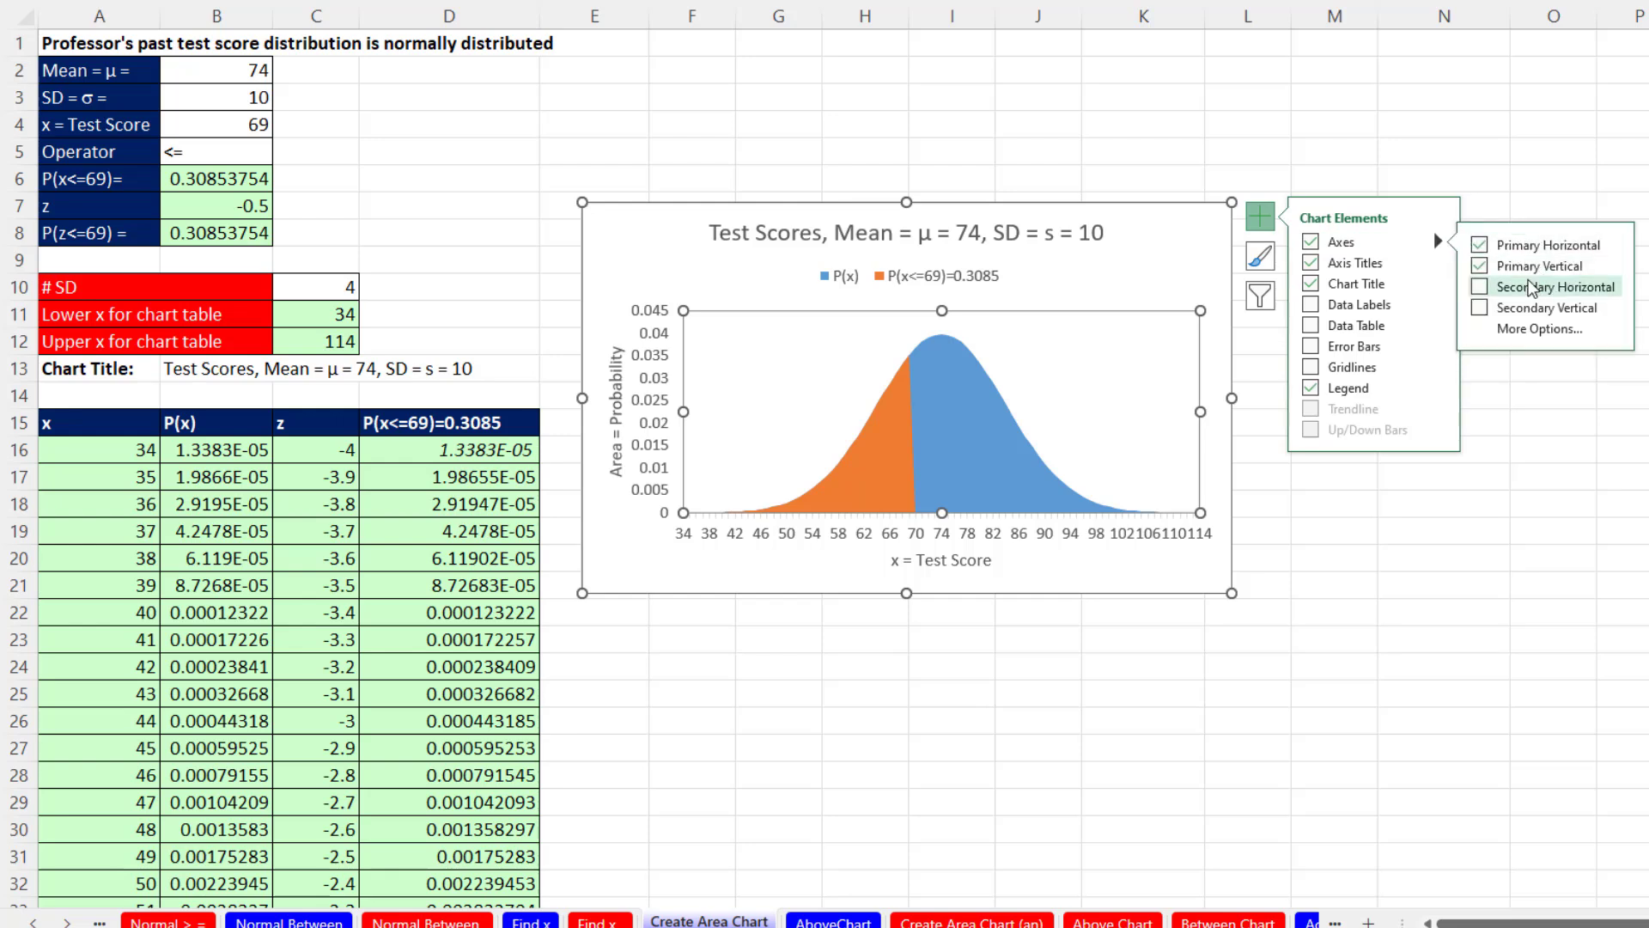
pyautogui.click(1484, 292)
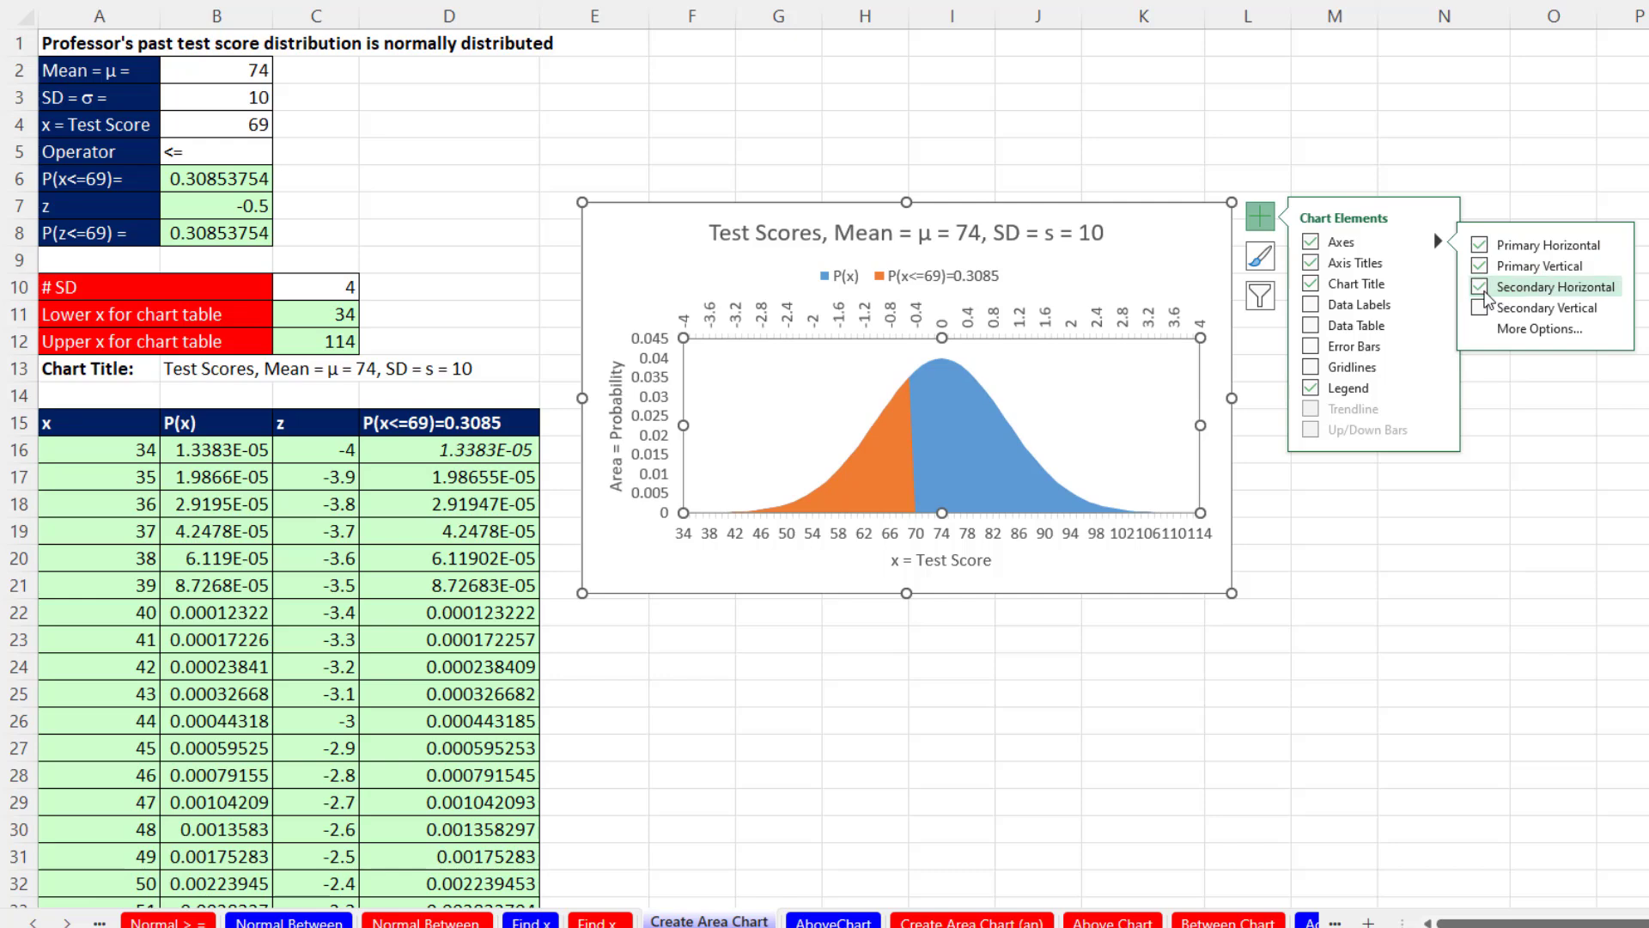
pyautogui.press('Escape')
pyautogui.press('Escape')
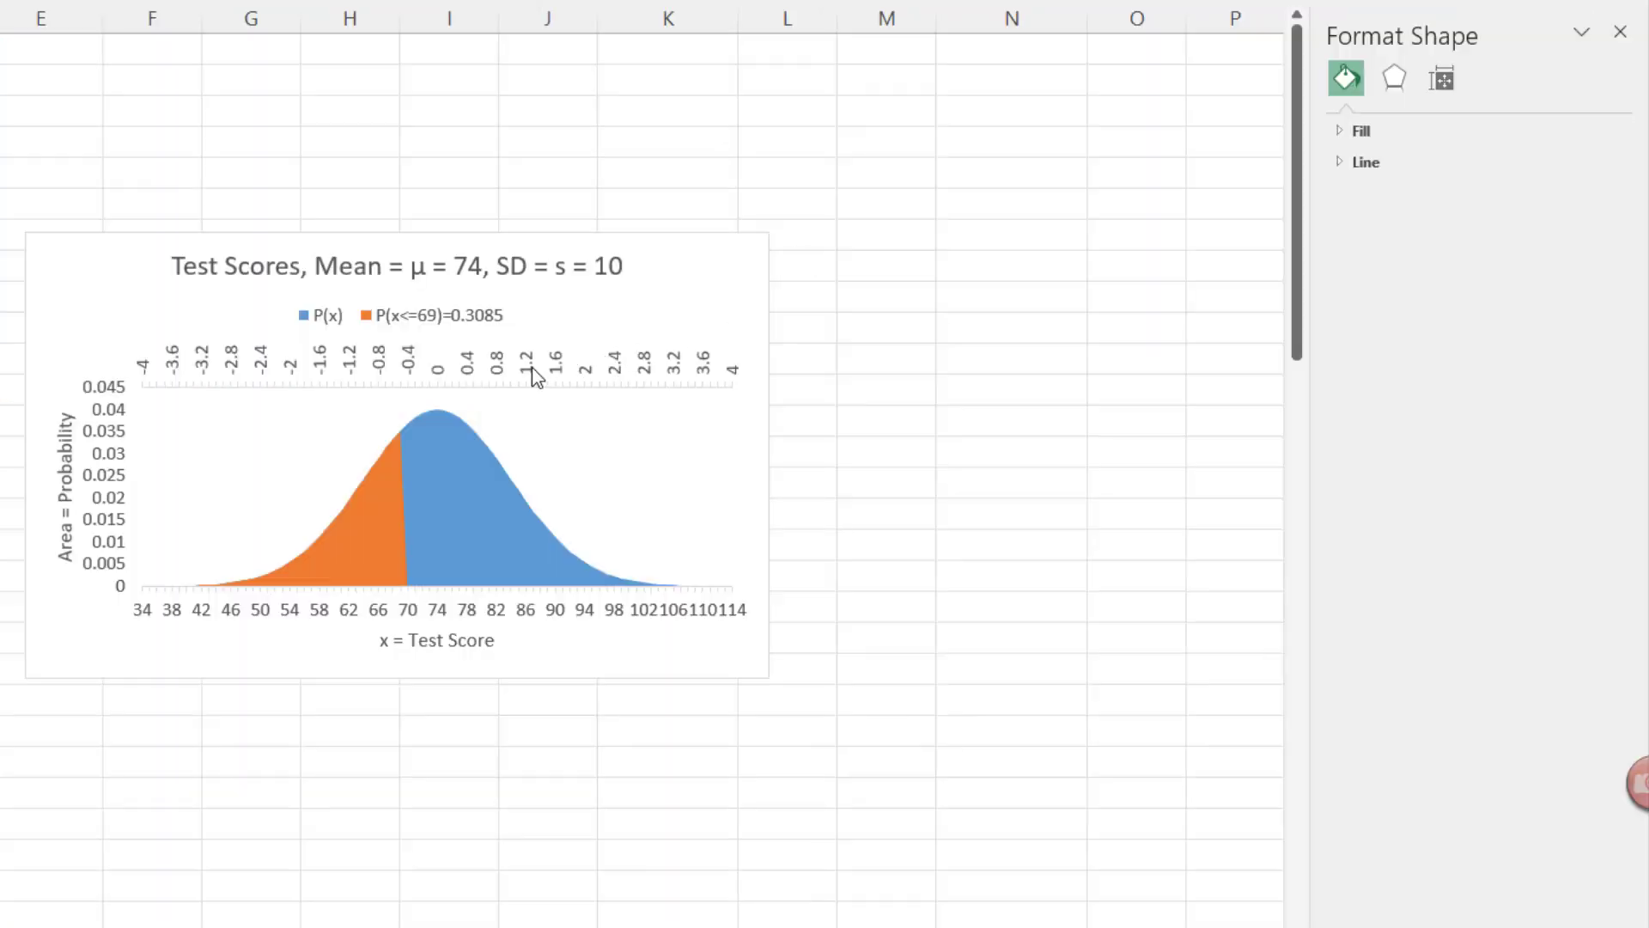
# Set the z value axis label position to Low, below the test-score labels
pyautogui.click(532, 369)
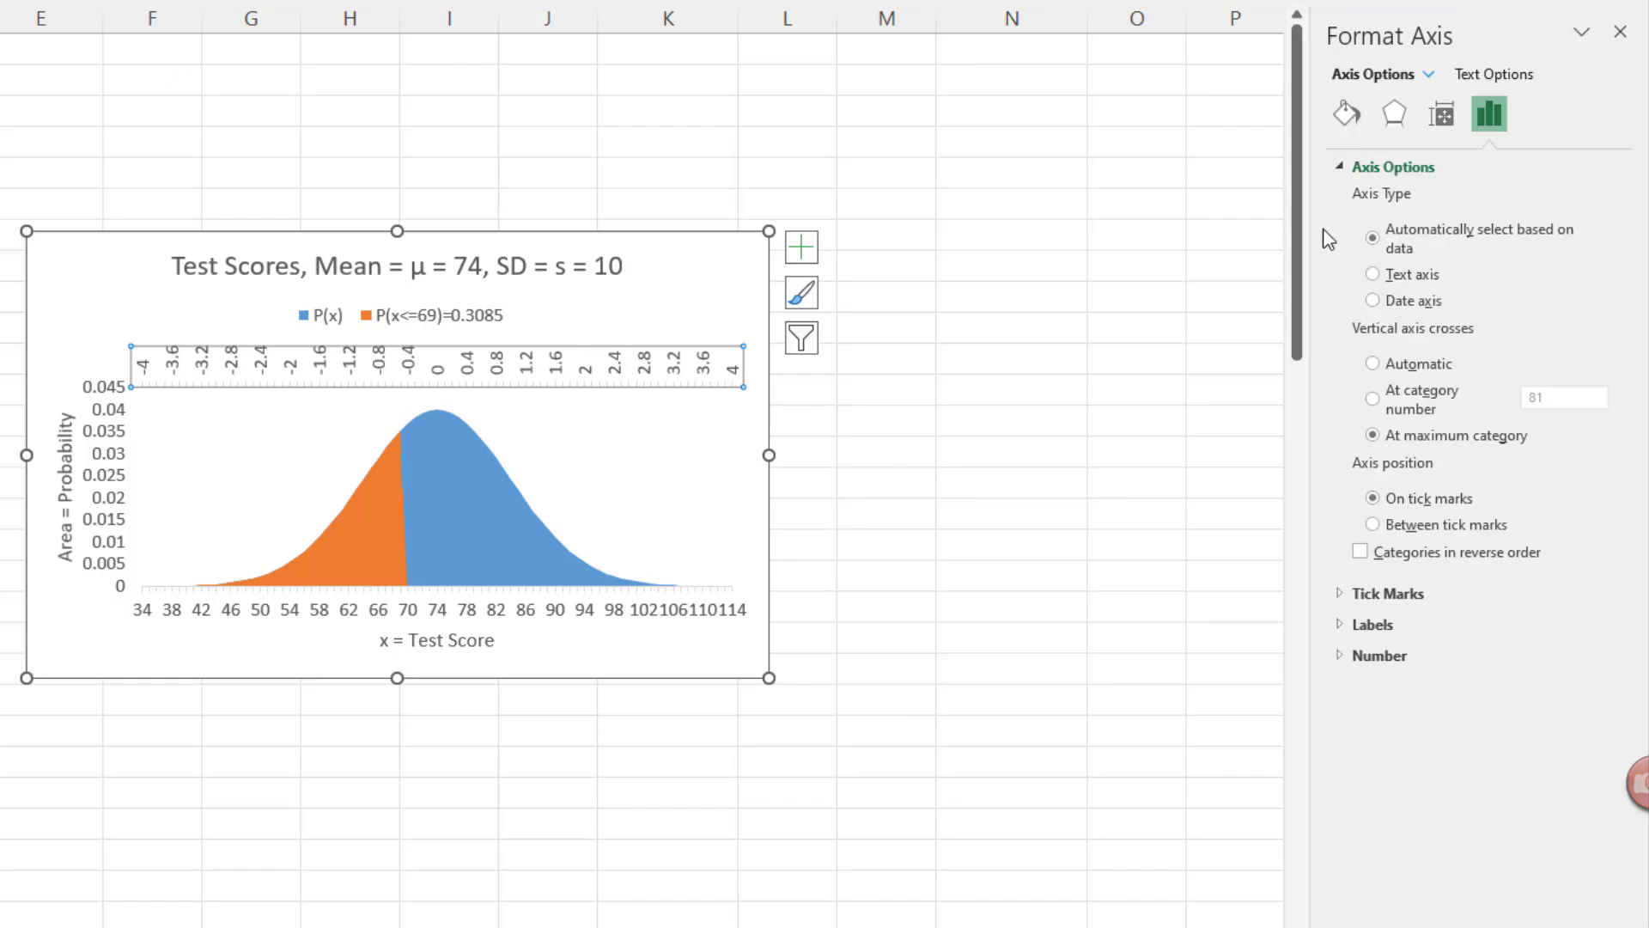
pyautogui.click(1347, 627)
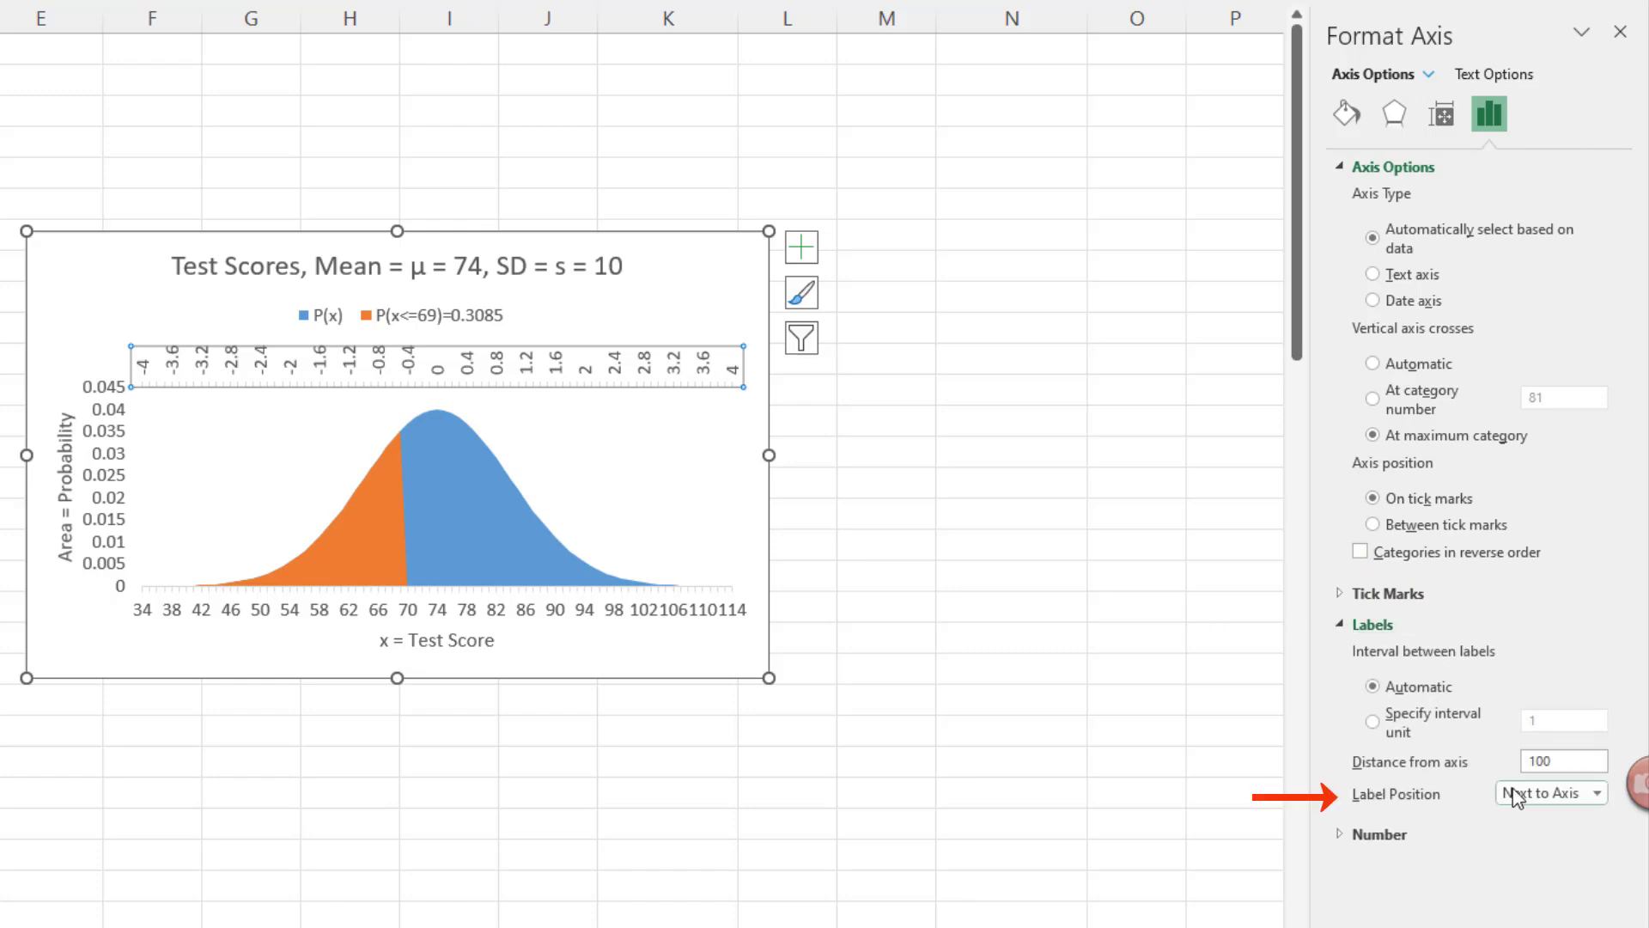
pyautogui.click(1599, 796)
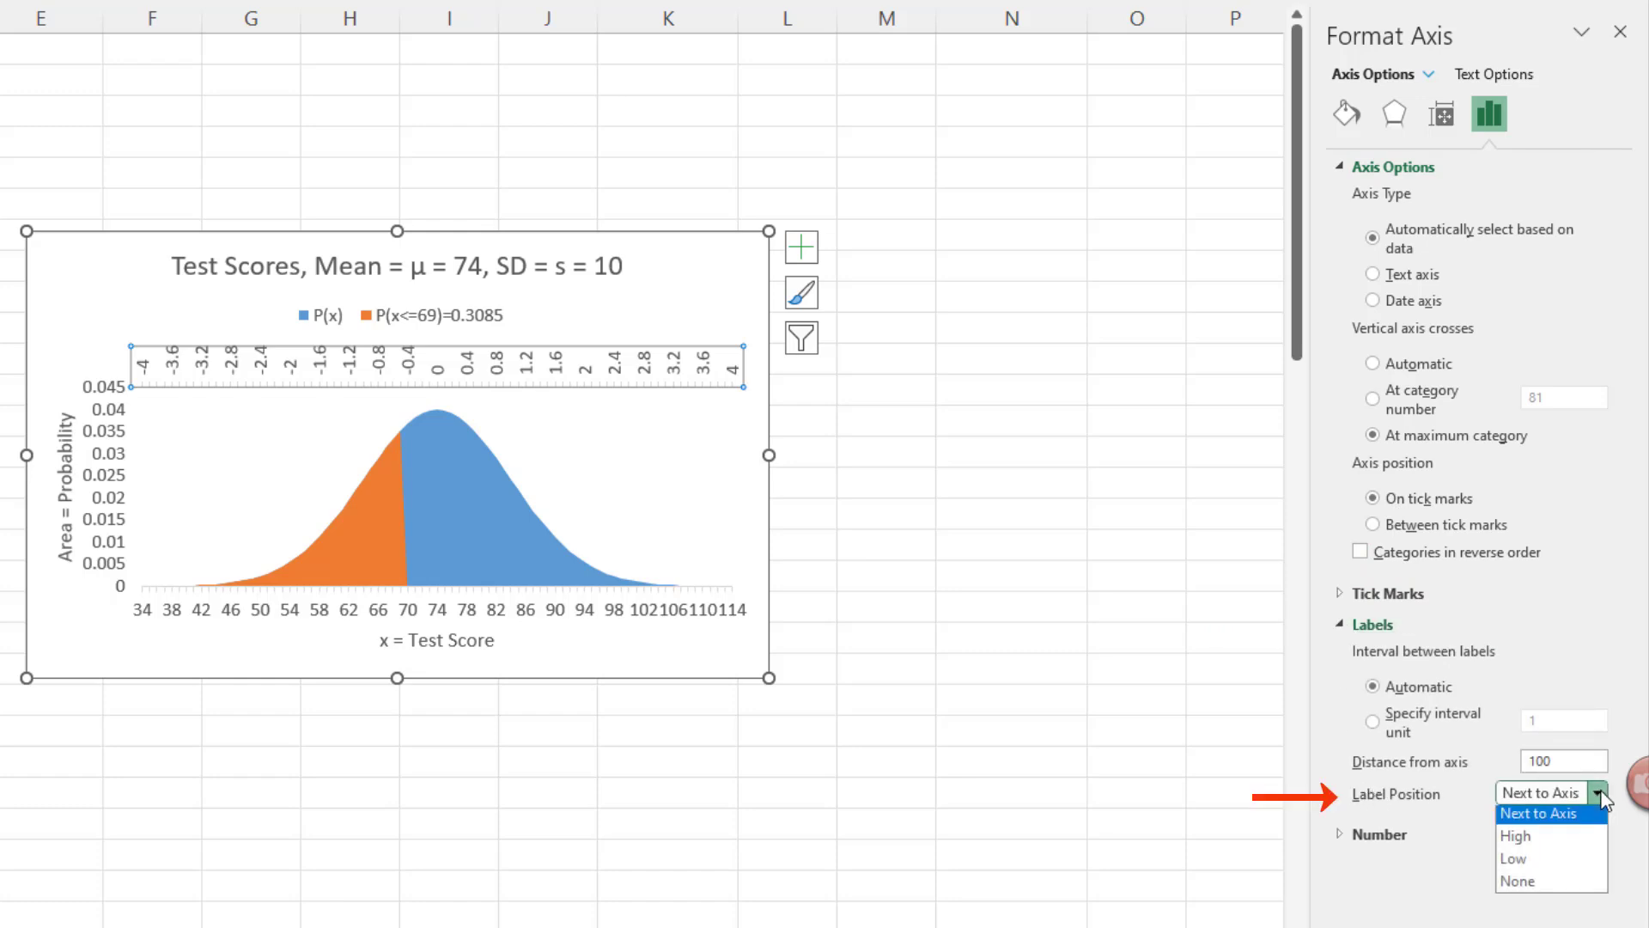
pyautogui.click(1537, 859)
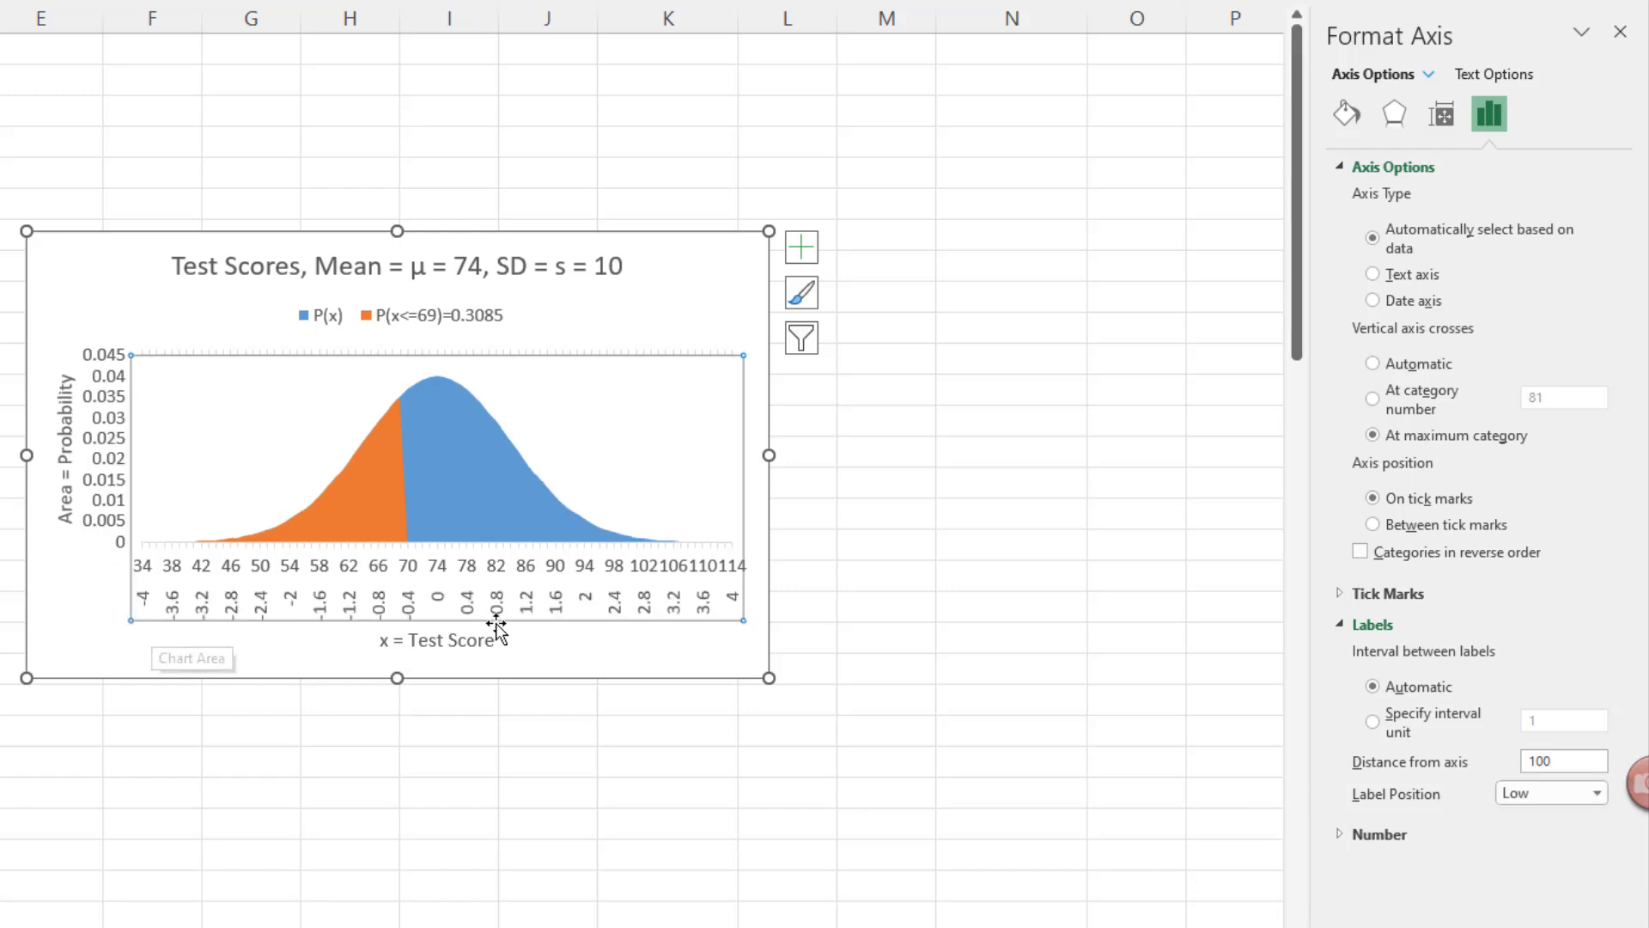
pyautogui.click(436, 574)
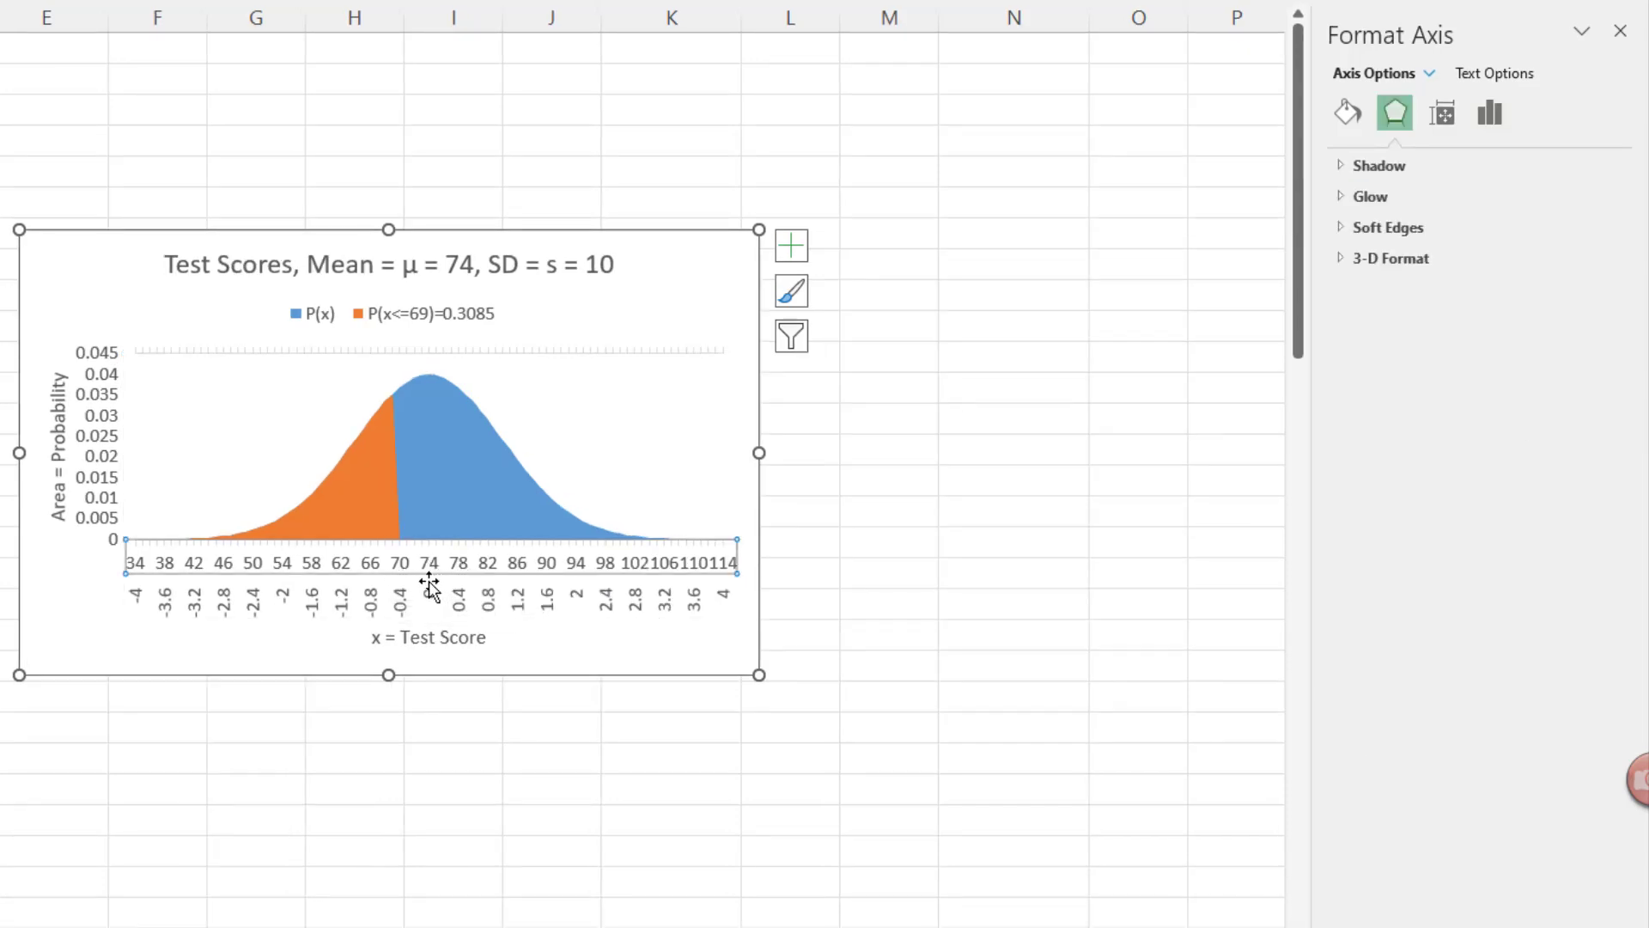
# Give the z axis labels a fixed interval of 10 so they read -4 to 4
pyautogui.click(394, 611)
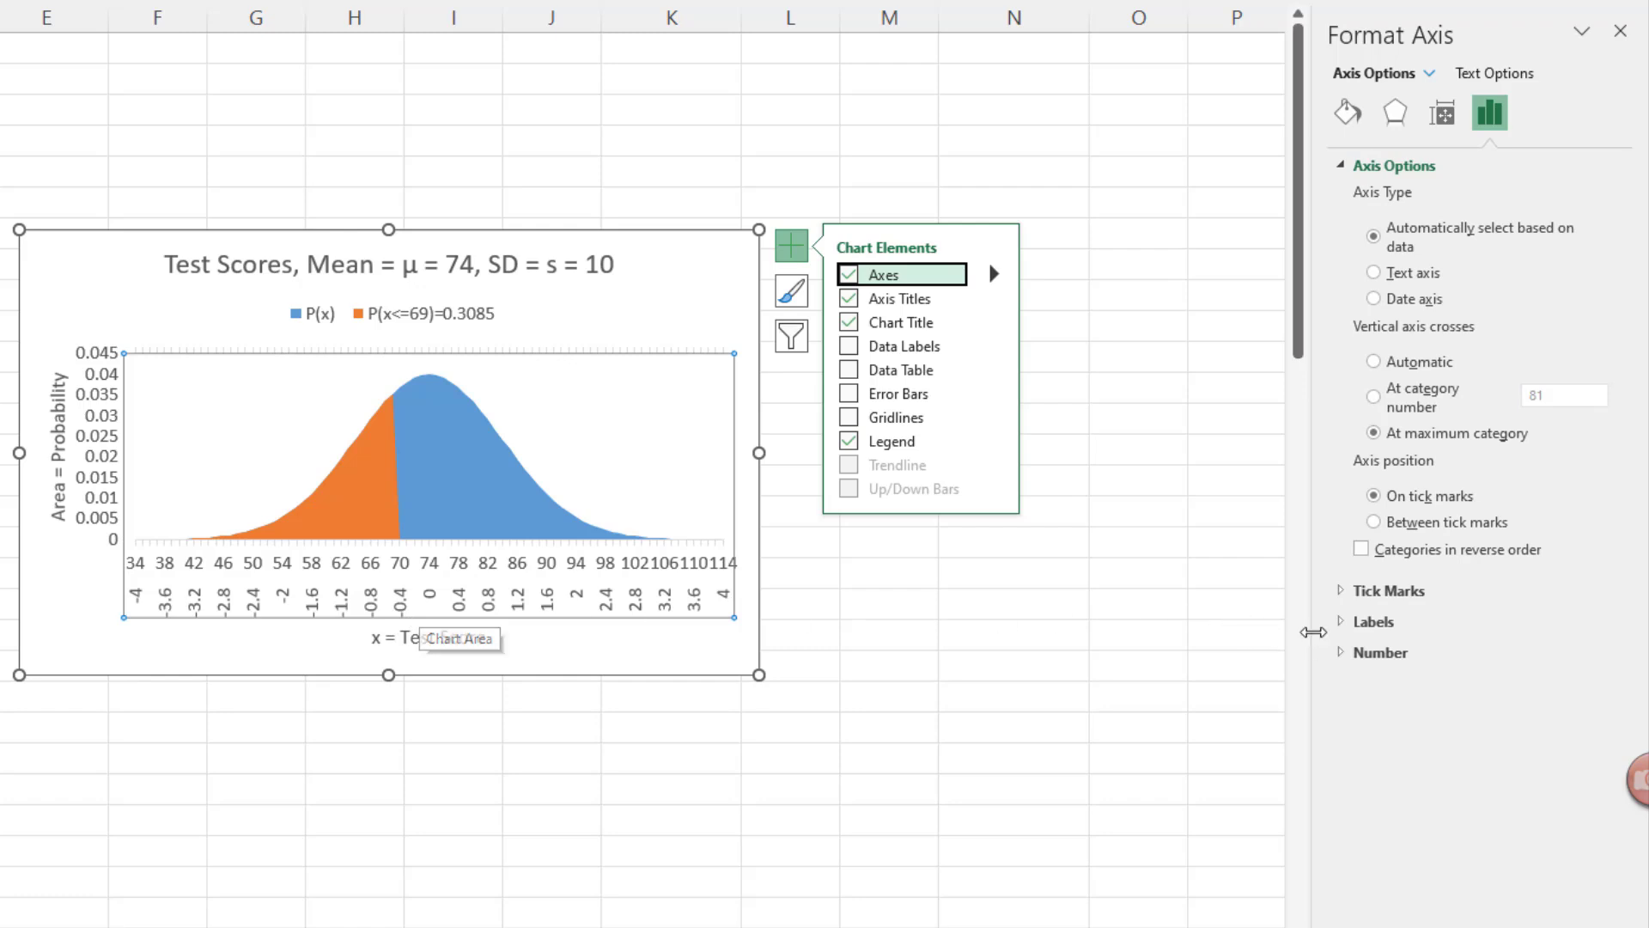
pyautogui.click(1342, 623)
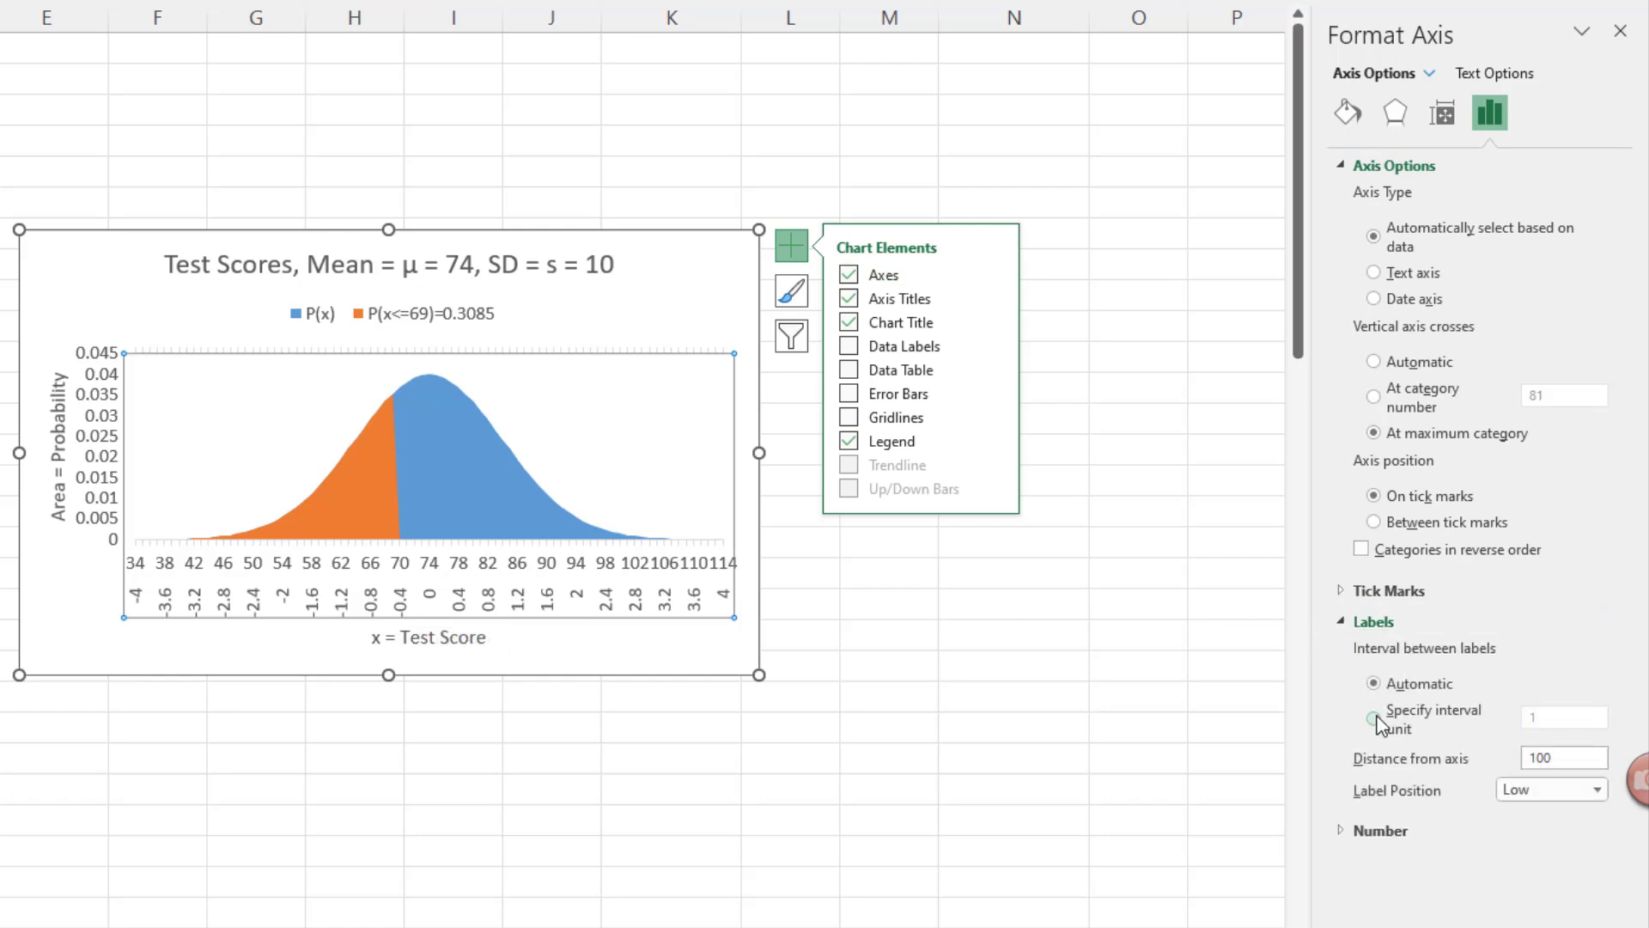
pyautogui.click(1373, 718)
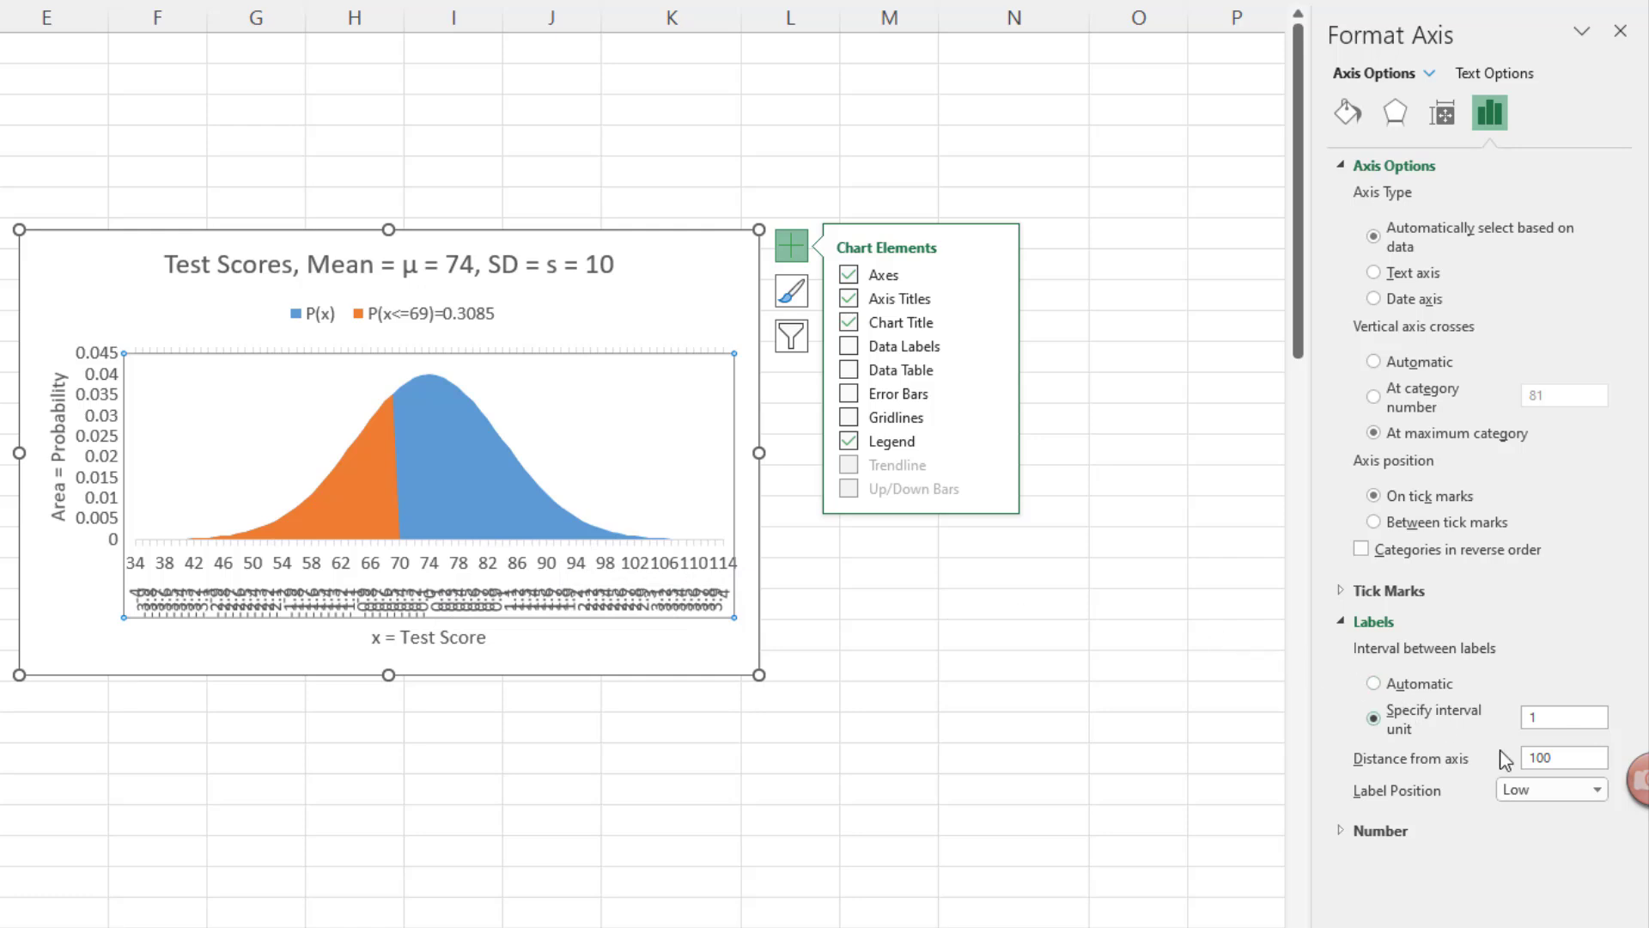
pyautogui.click(1557, 713)
pyautogui.write('0')
pyautogui.press('Tab')
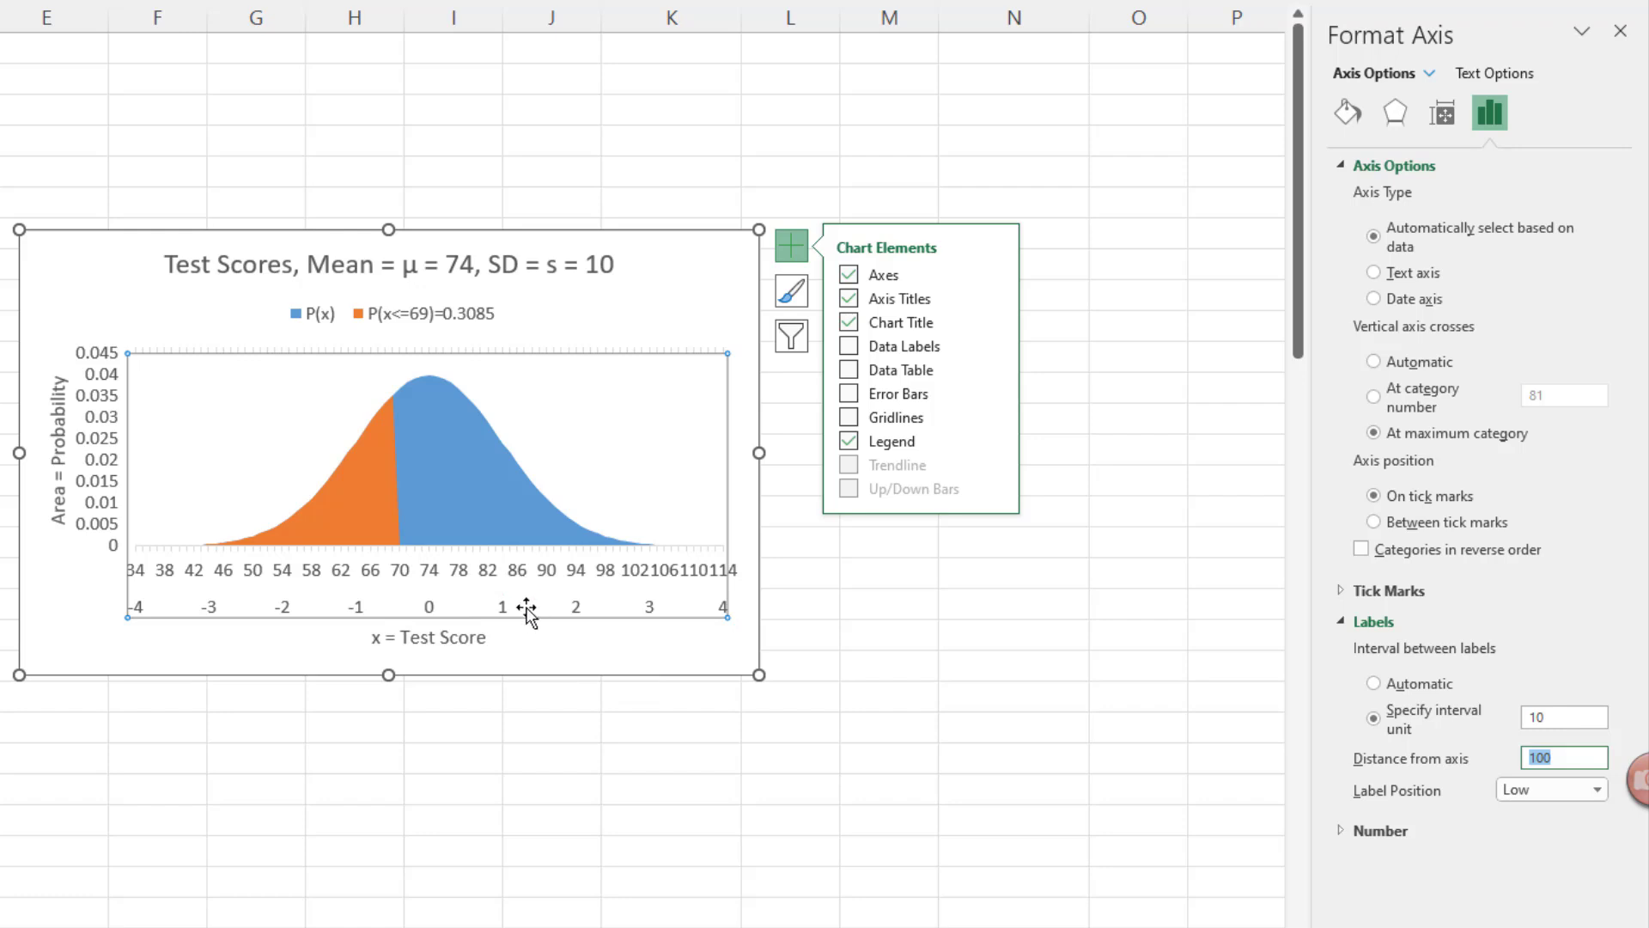
# Widen the chart to the right and narrow the plot area slightly from its right side
pyautogui.moveTo(761, 674); pyautogui.dragTo(862, 685)
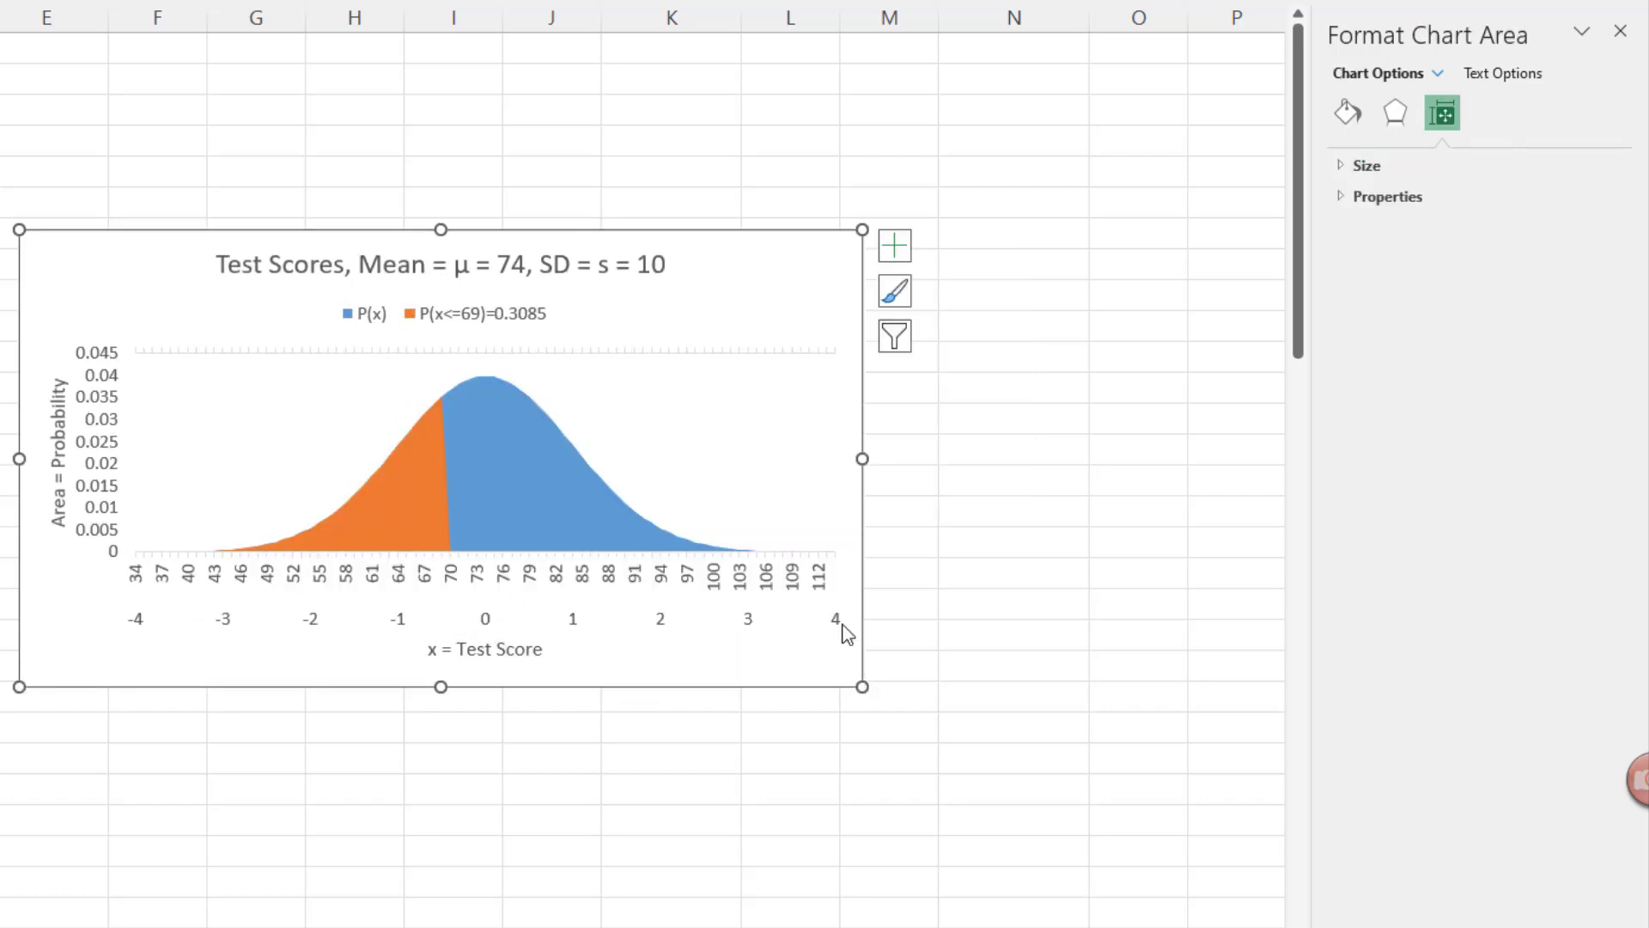
pyautogui.click(807, 470)
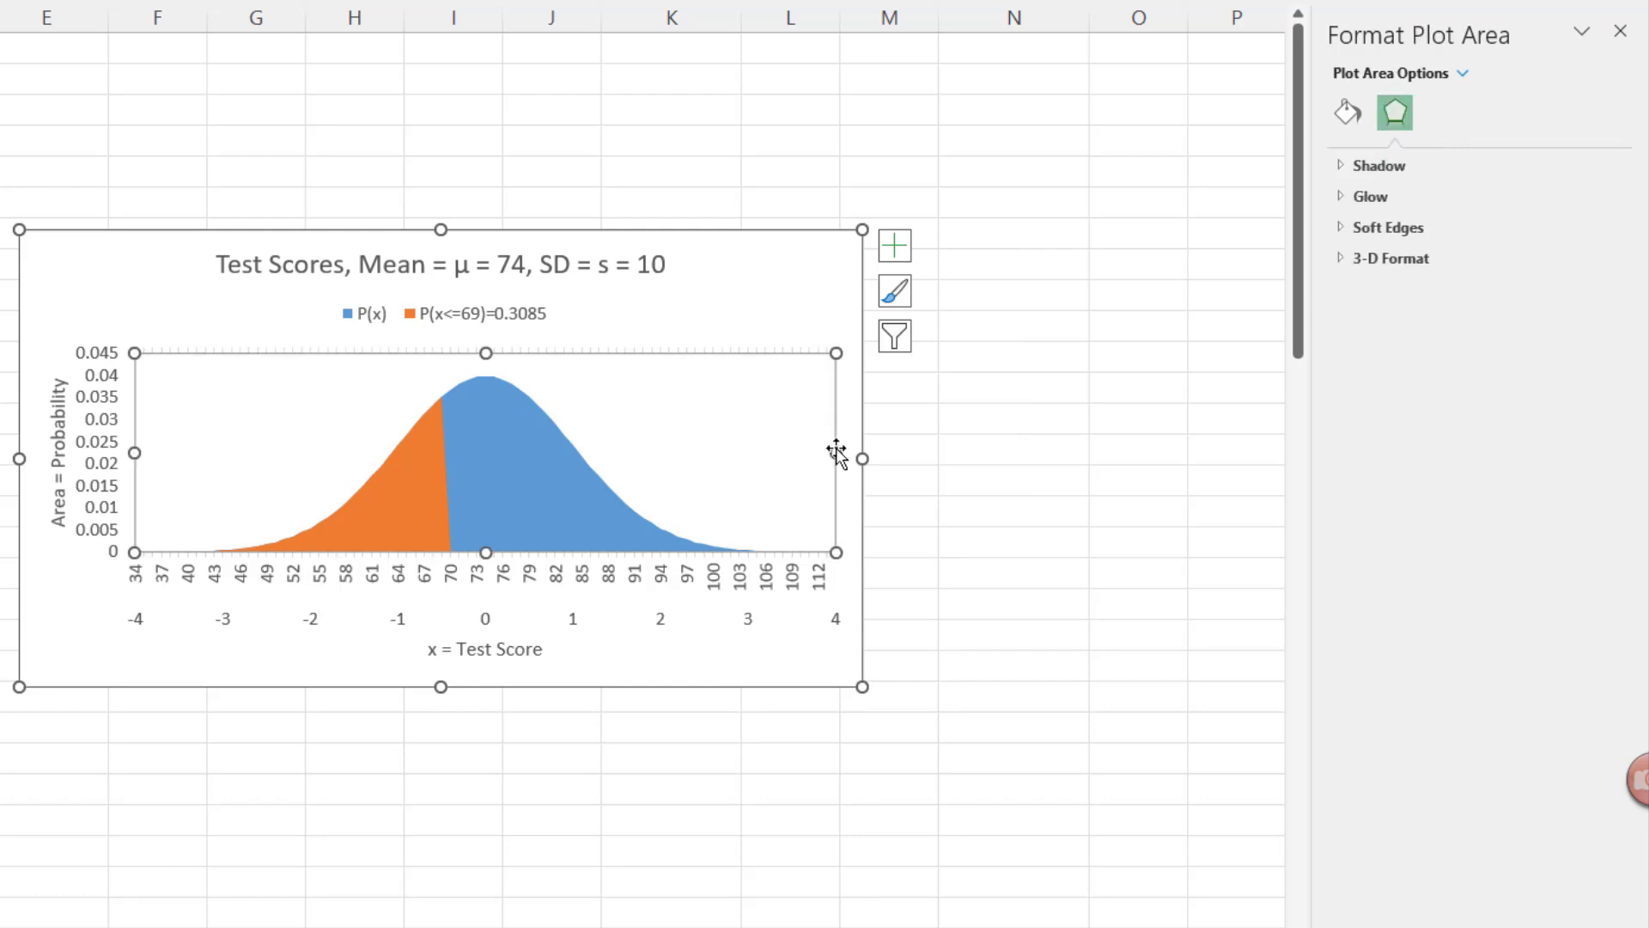
pyautogui.moveTo(837, 454); pyautogui.dragTo(792, 453)
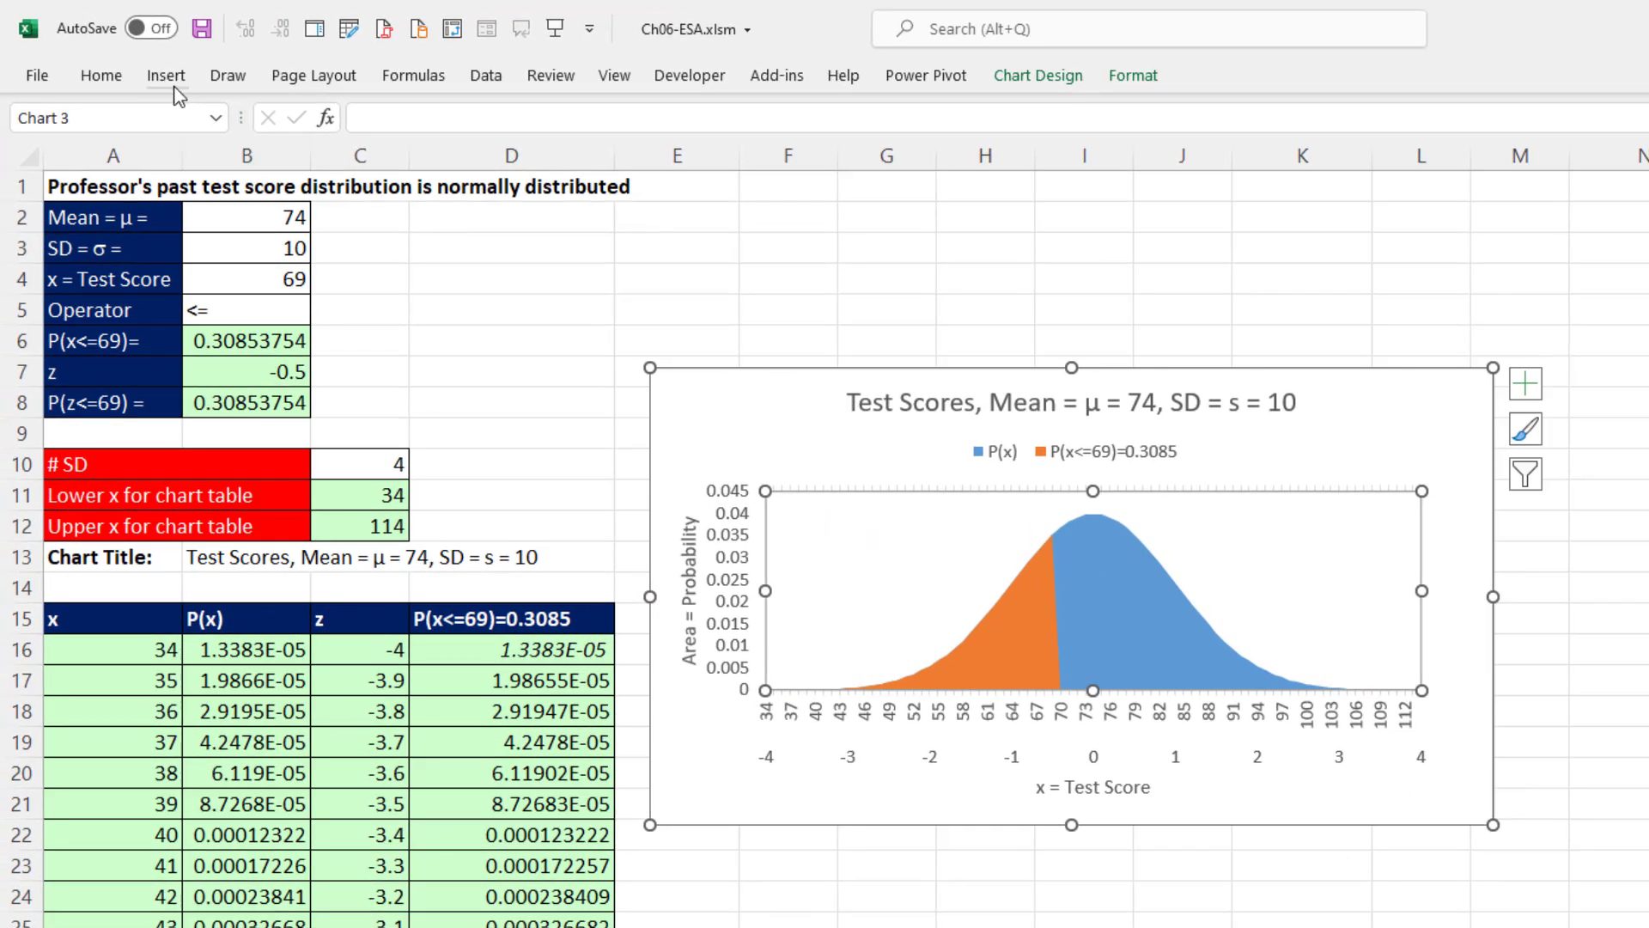
# Draw a small rectangle at the chart's right edge holding x and z in red
pyautogui.click(173, 84)
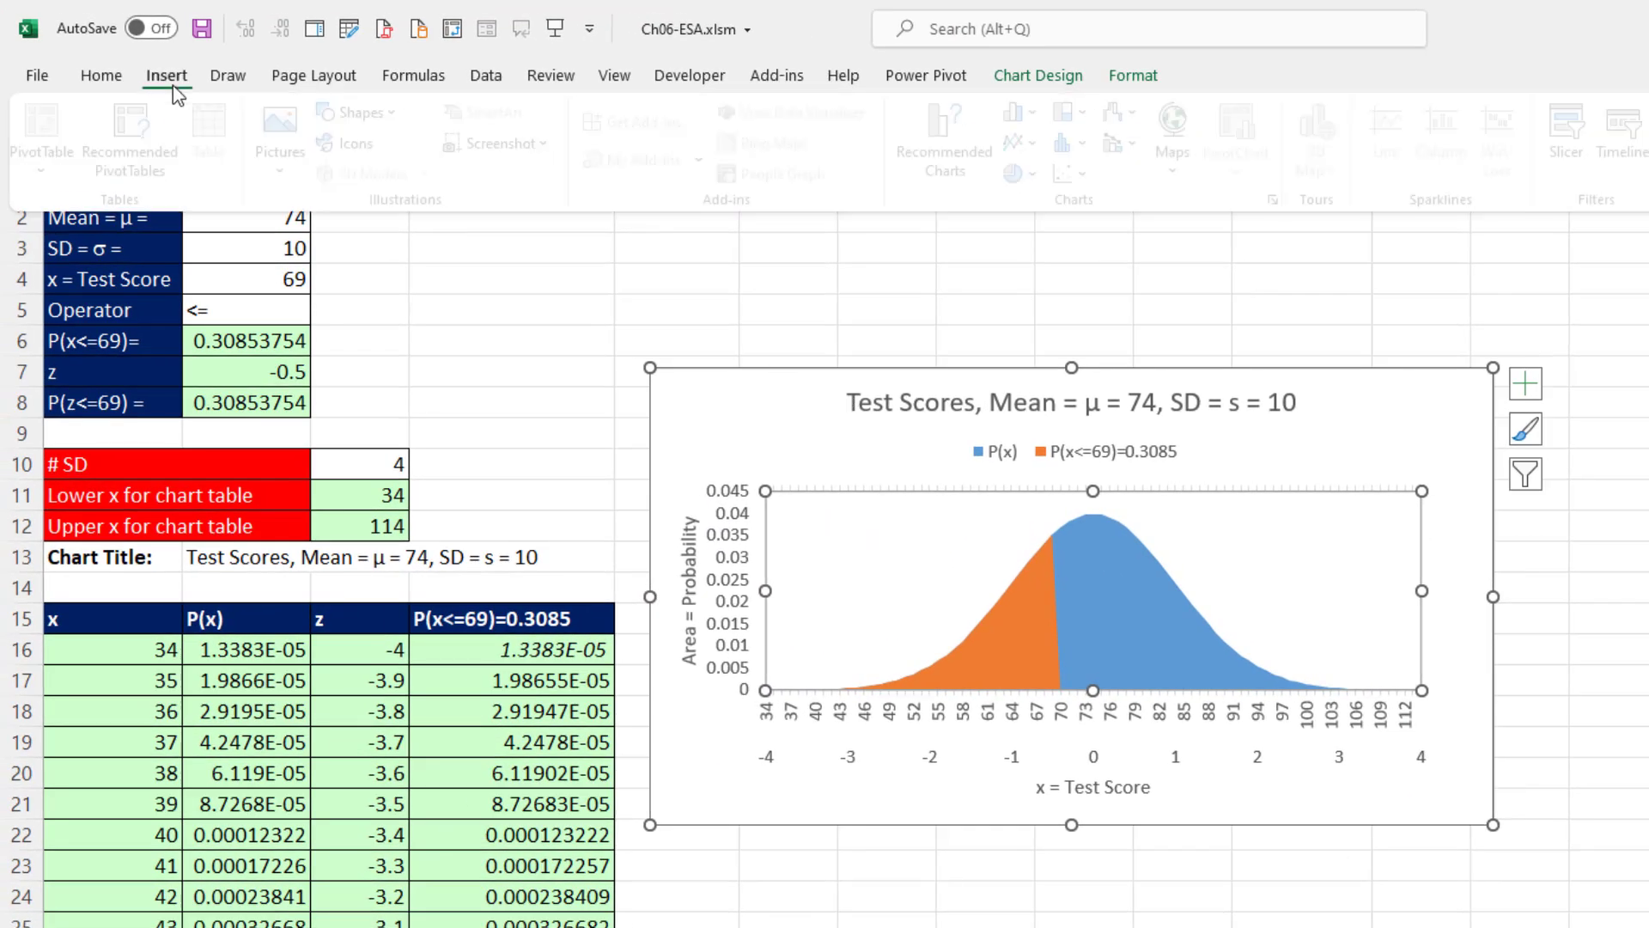
pyautogui.click(407, 115)
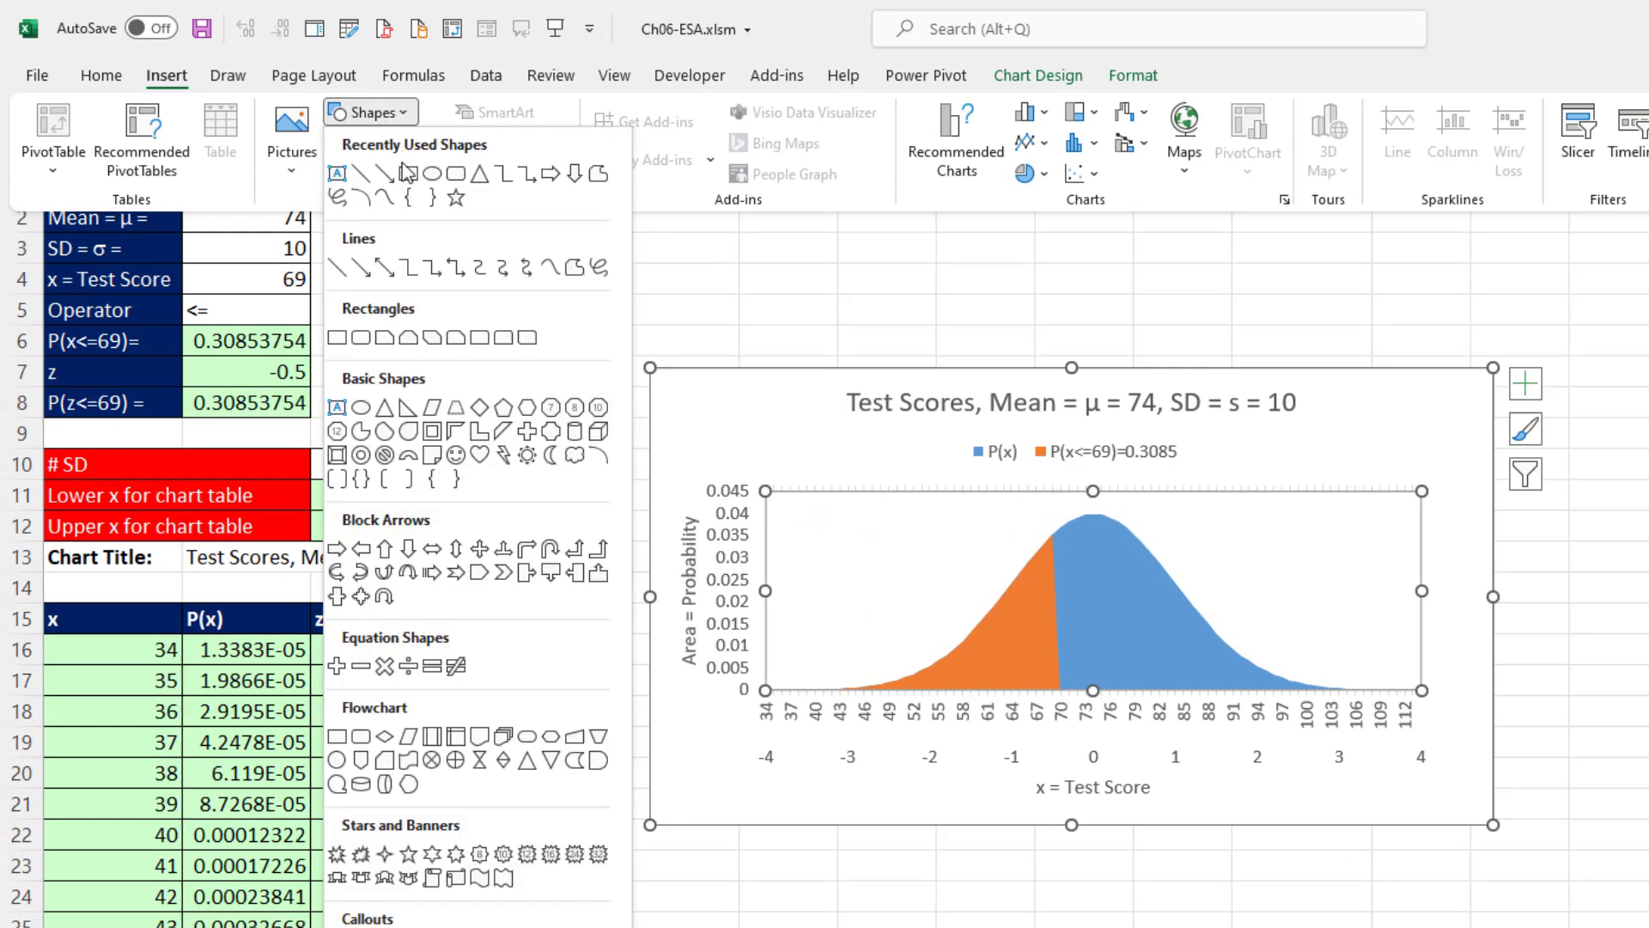
pyautogui.click(408, 175)
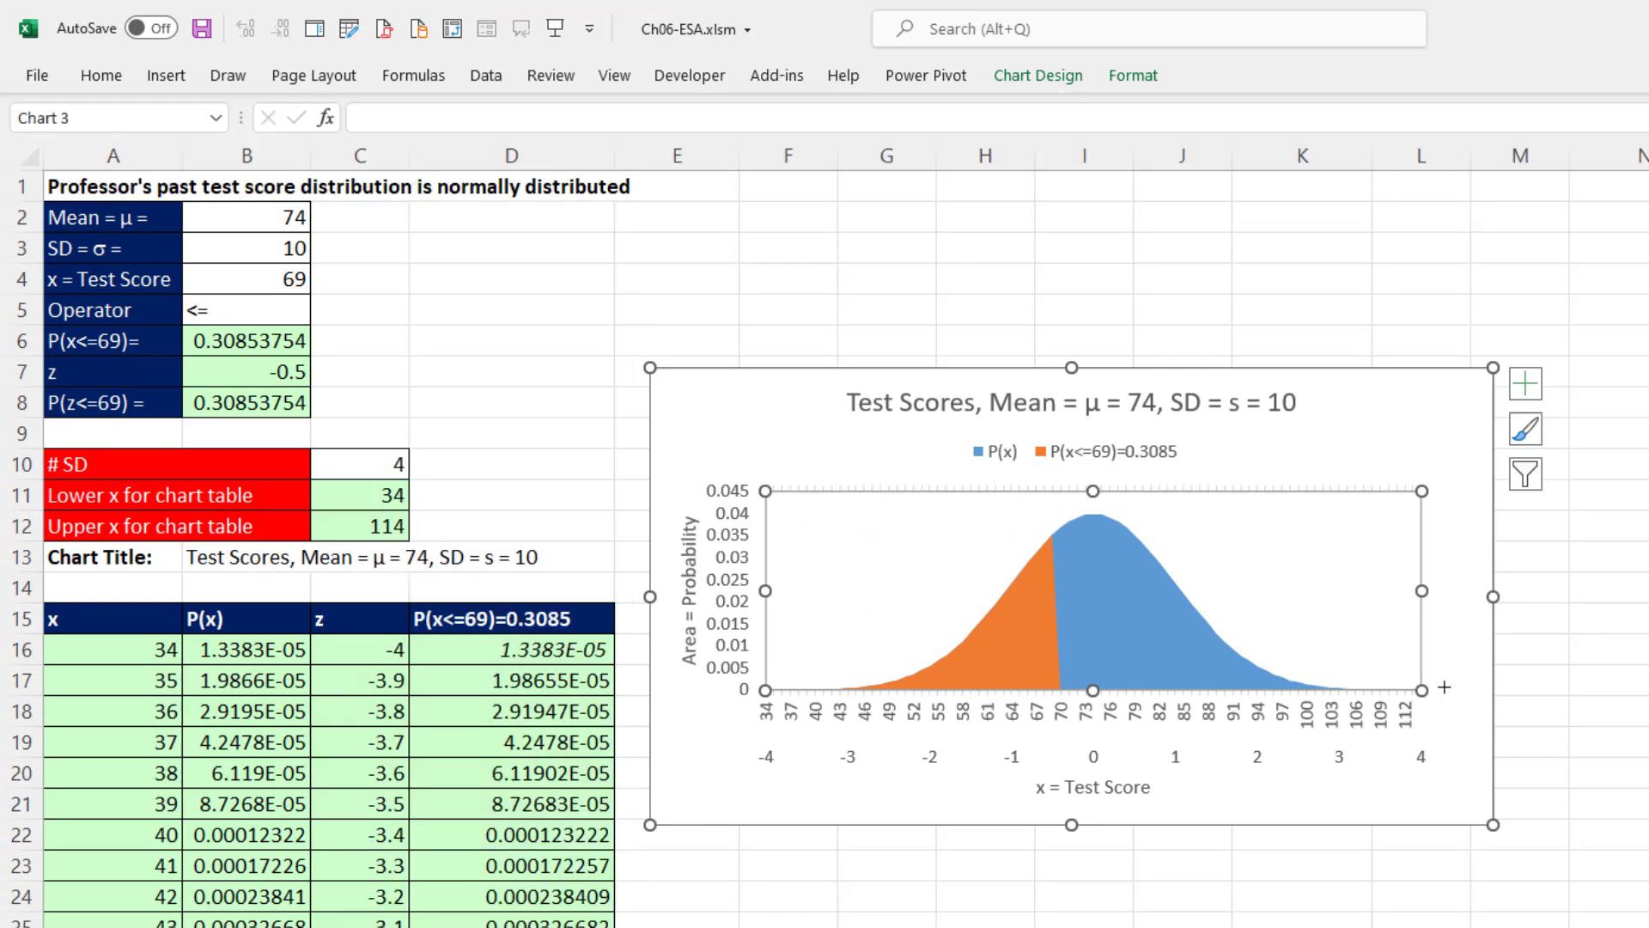
pyautogui.moveTo(1441, 698); pyautogui.dragTo(1482, 793)
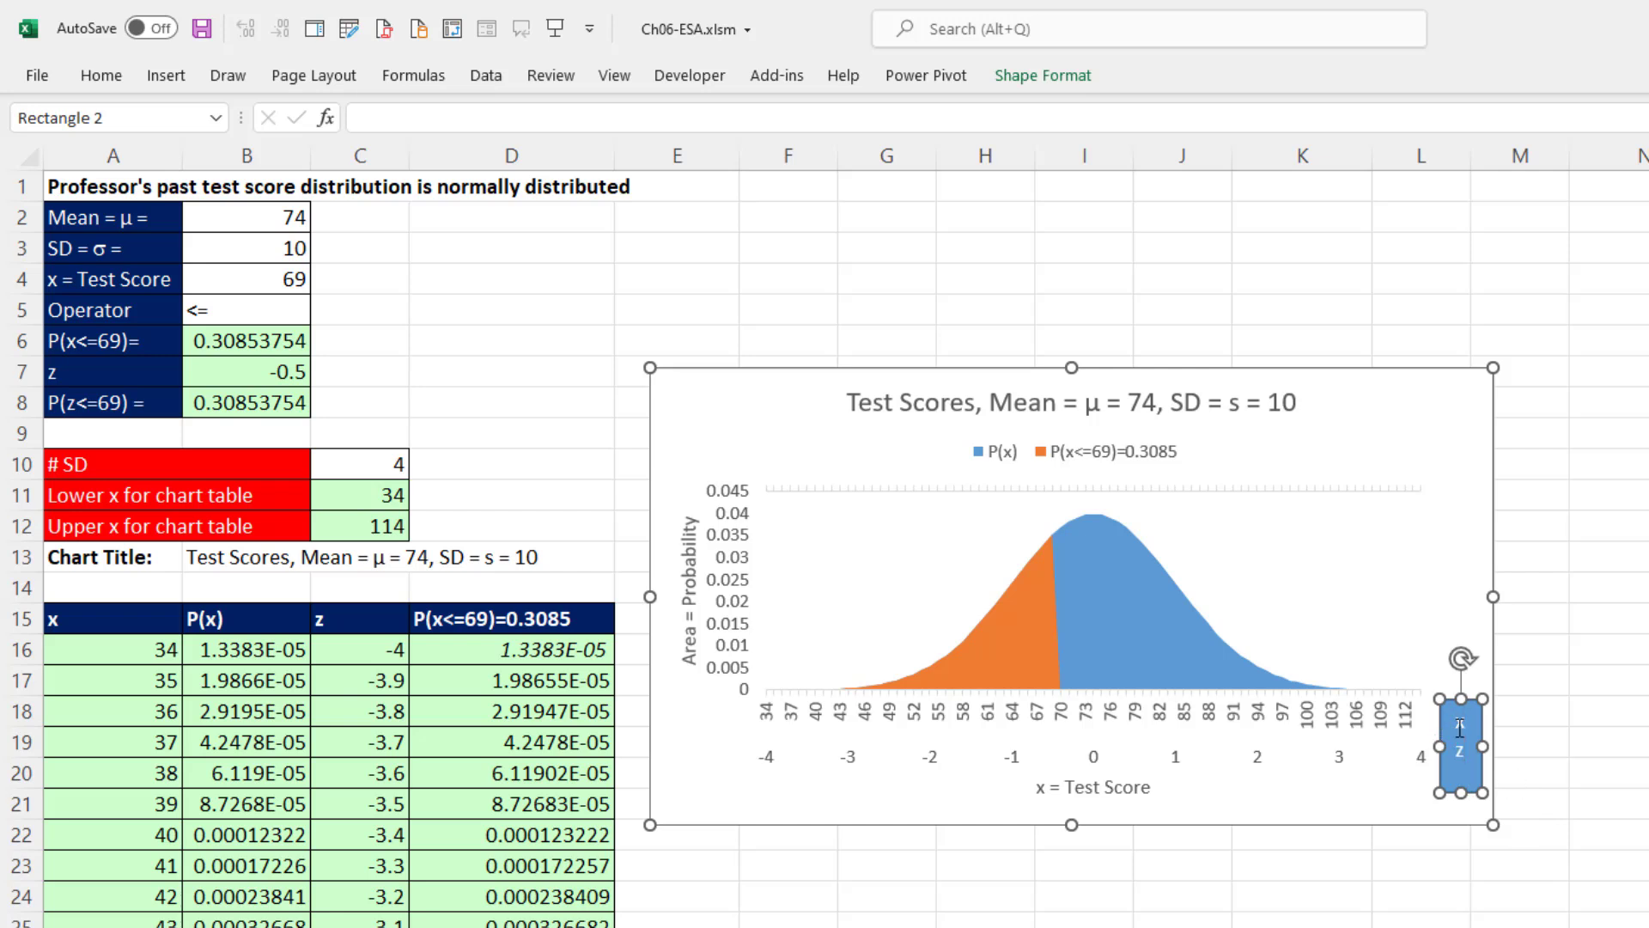
pyautogui.hotkey('ctrl', 'a')
pyautogui.click(101, 75)
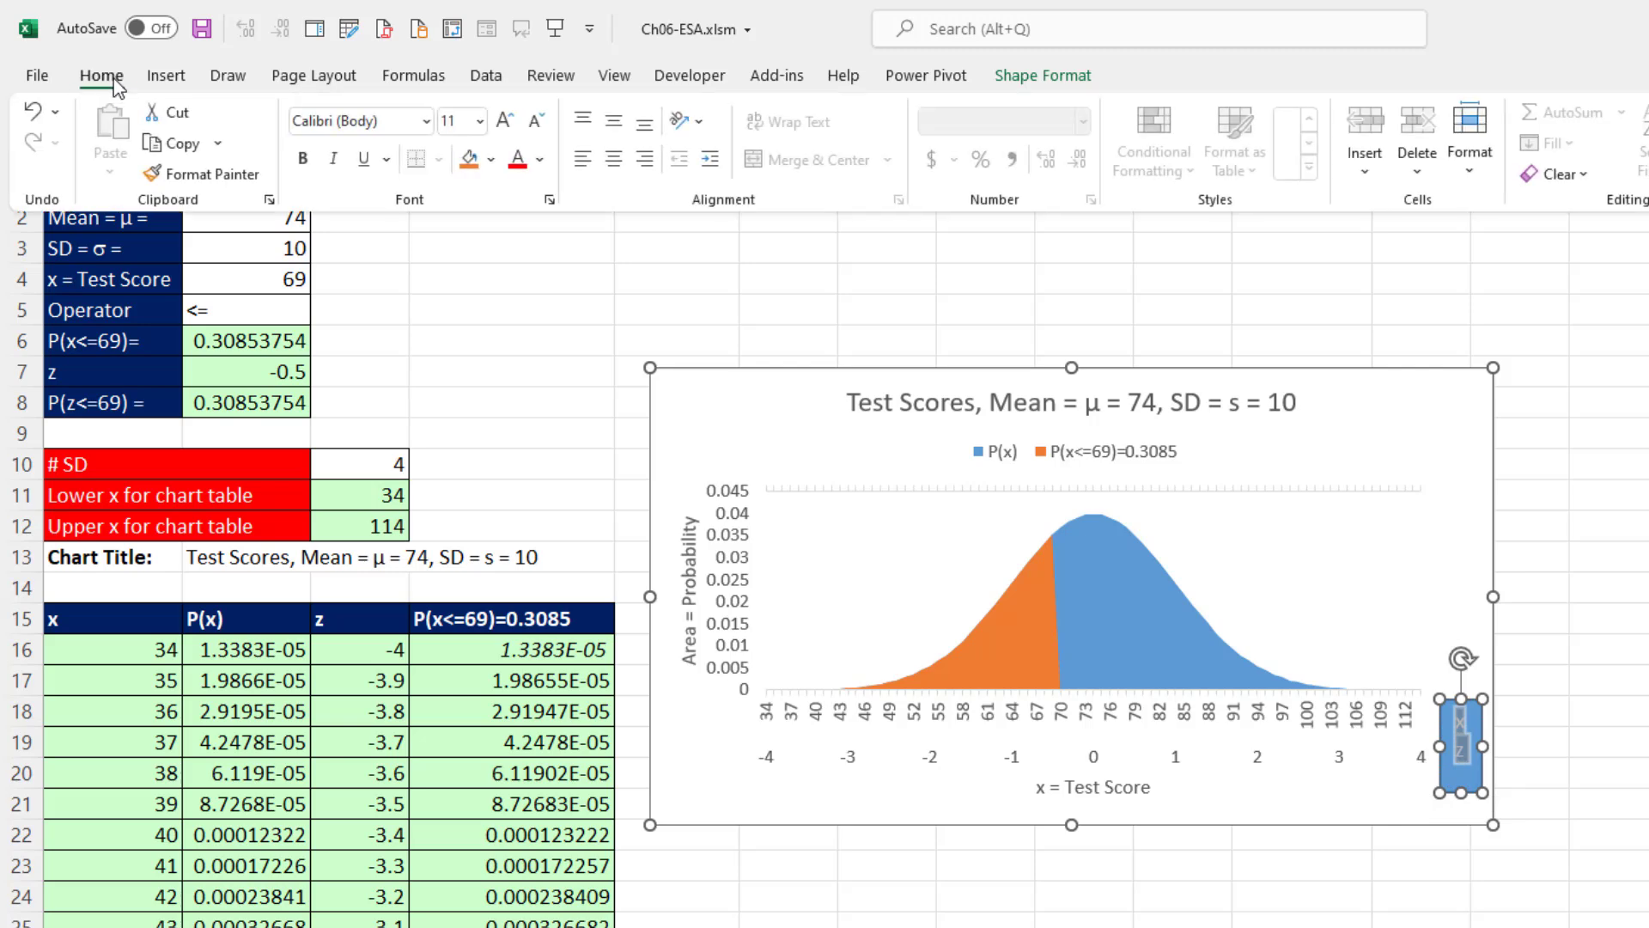
pyautogui.click(518, 159)
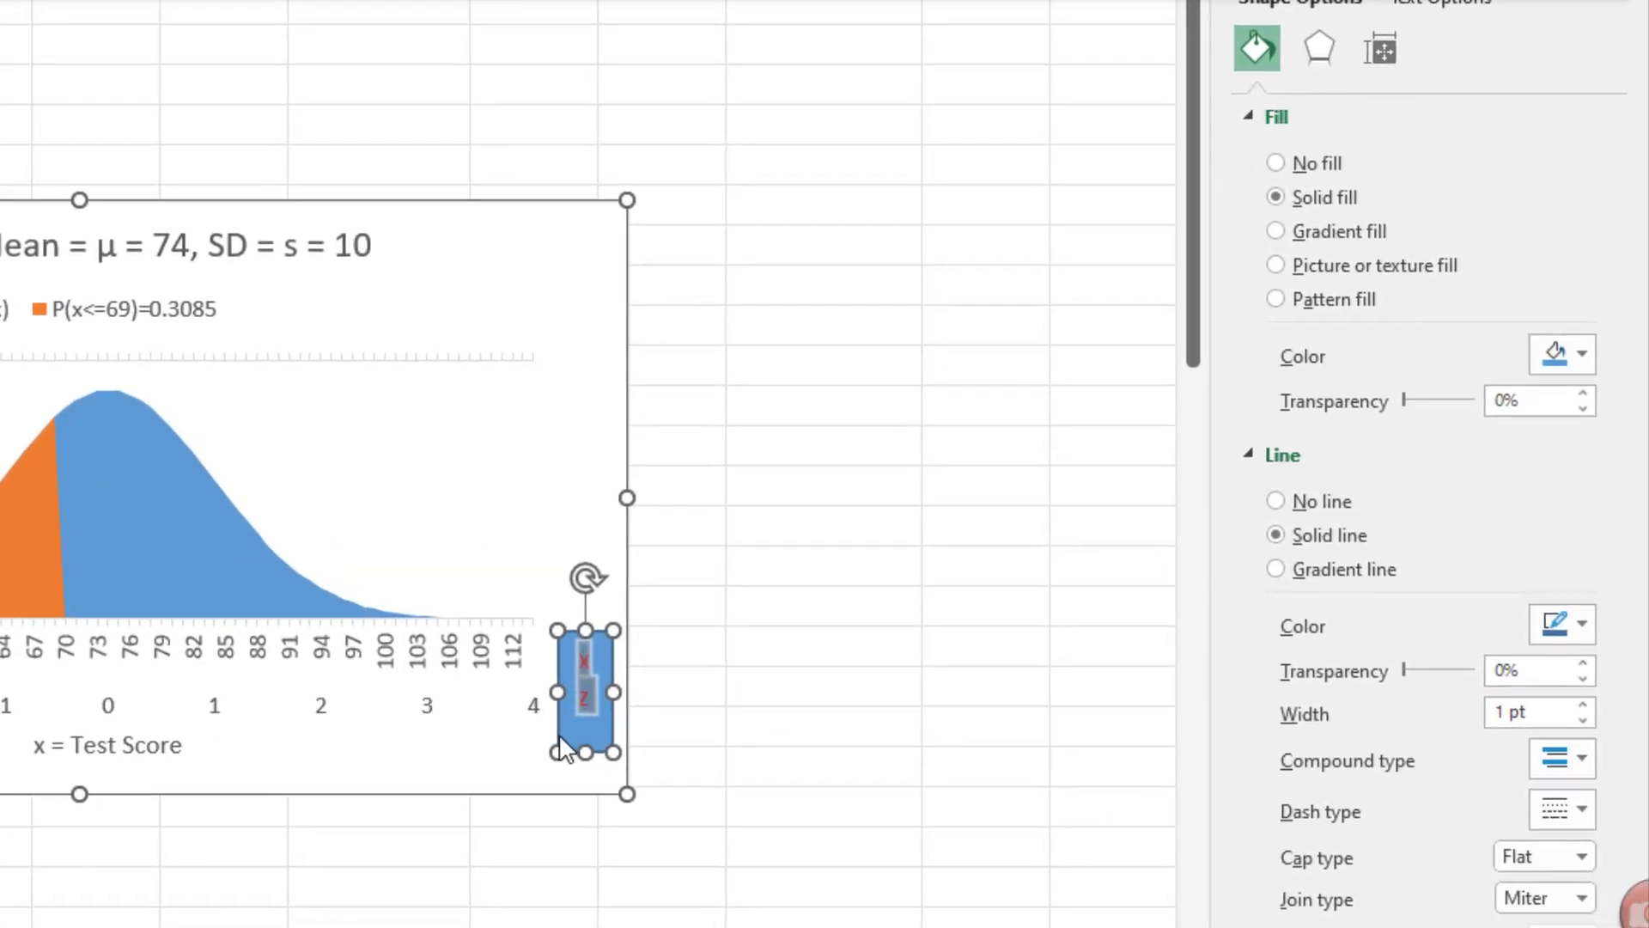
# Give the x/z box no fill and no outline, and nudge it beside the axis label rows
pyautogui.click(554, 732)
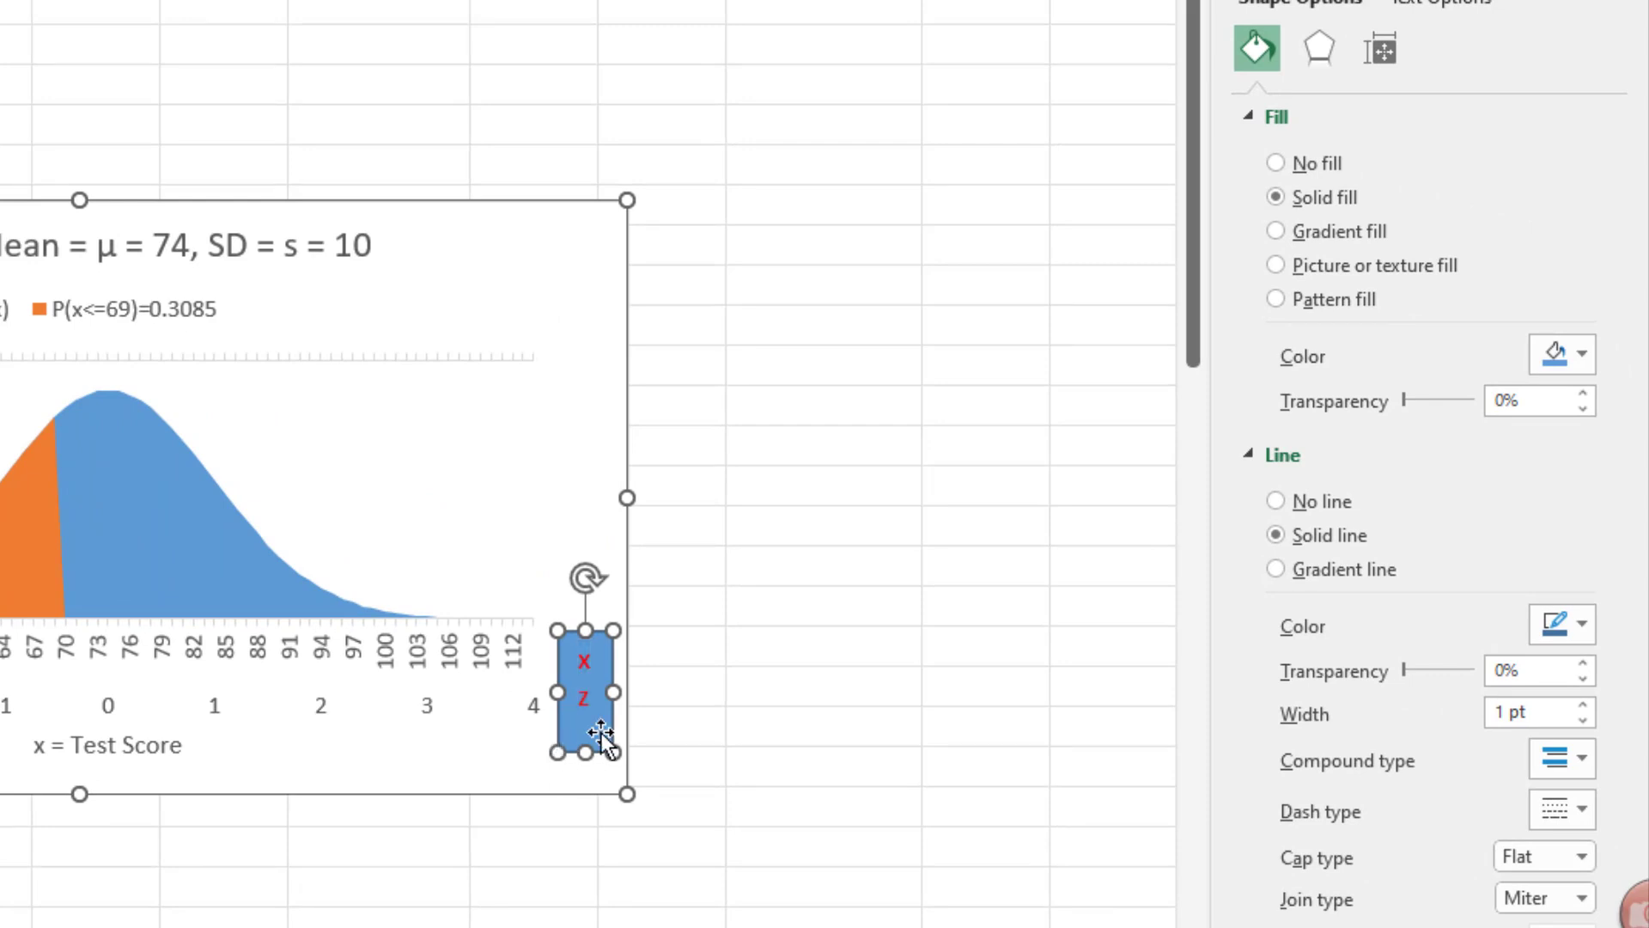
pyautogui.click(1281, 172)
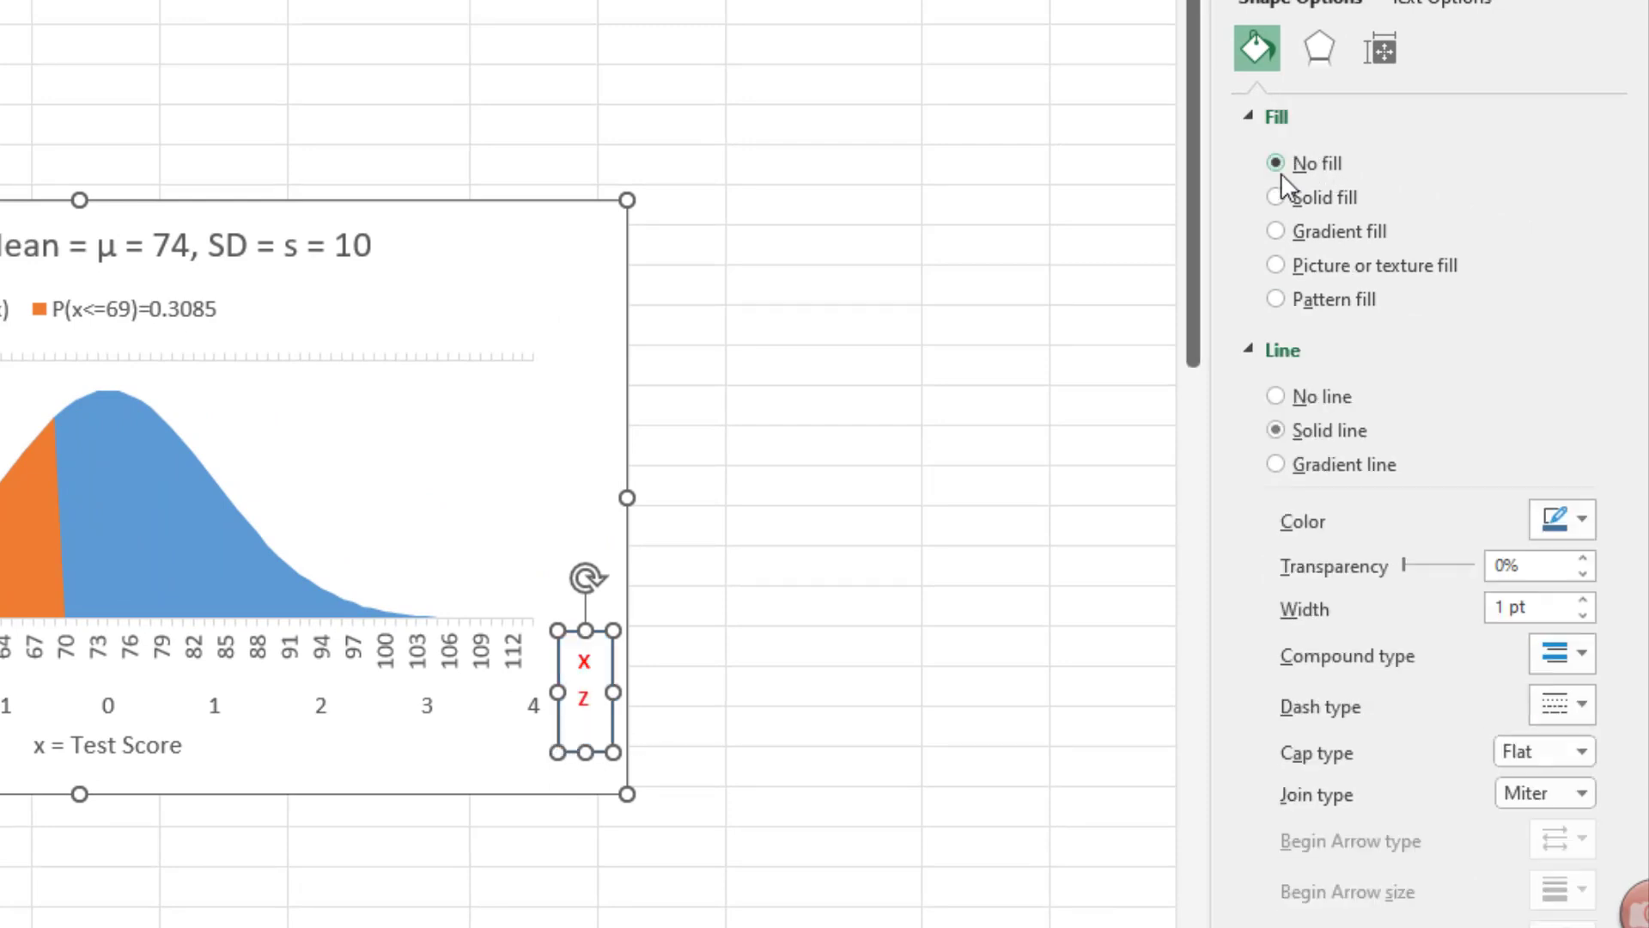
pyautogui.click(1275, 396)
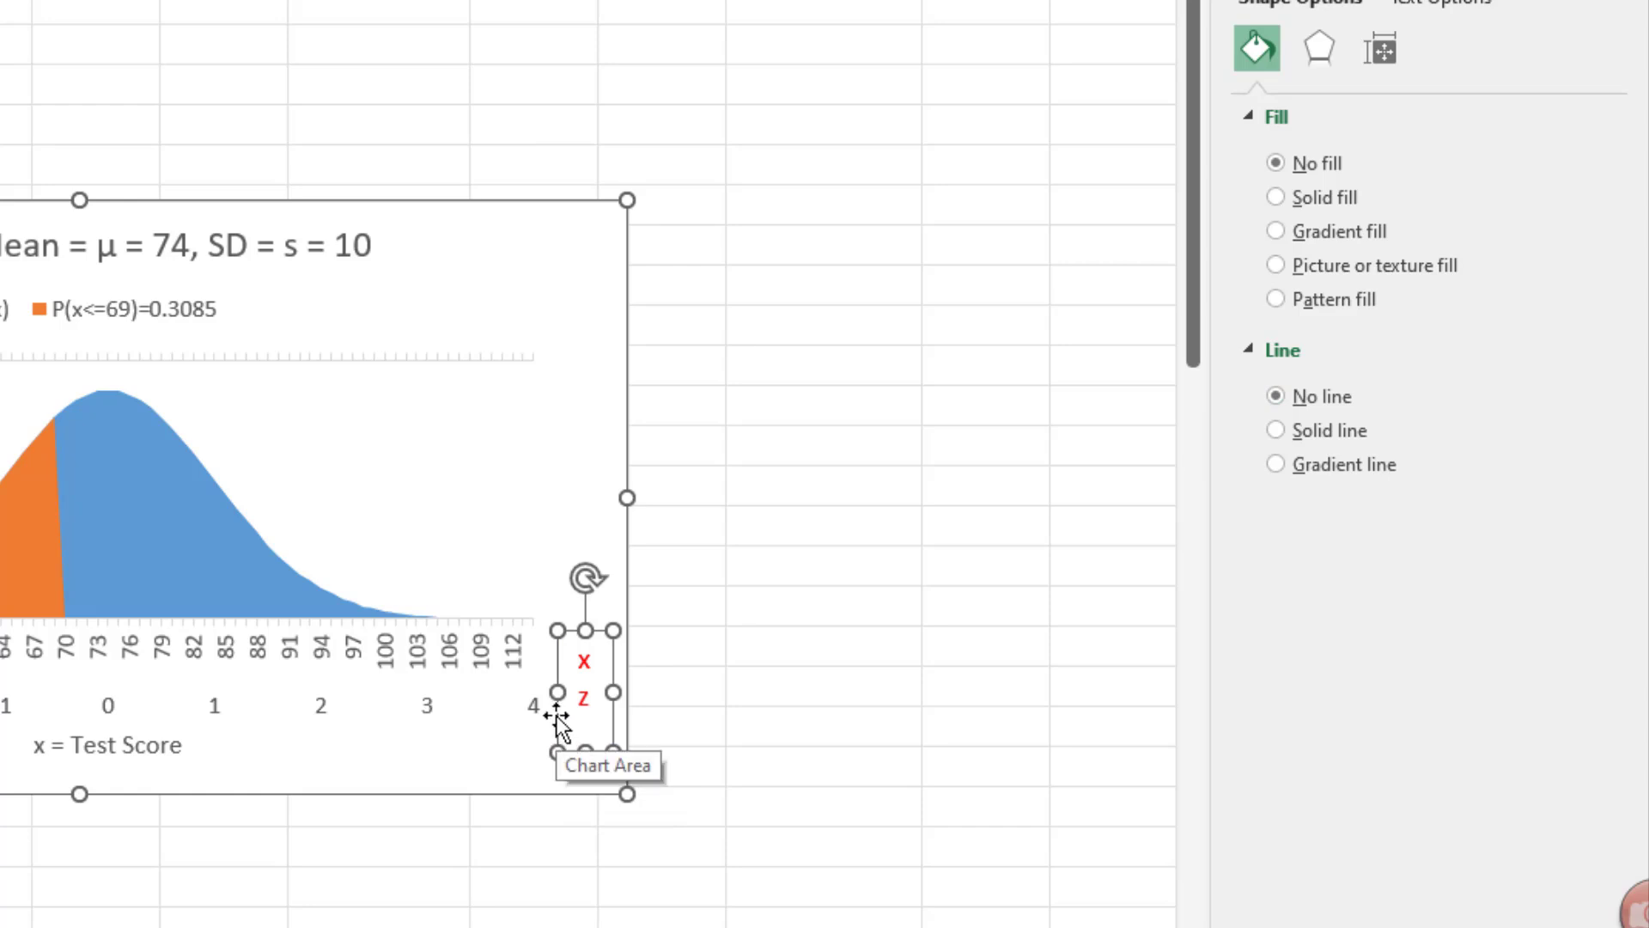
pyautogui.moveTo(559, 716); pyautogui.dragTo(549, 718)
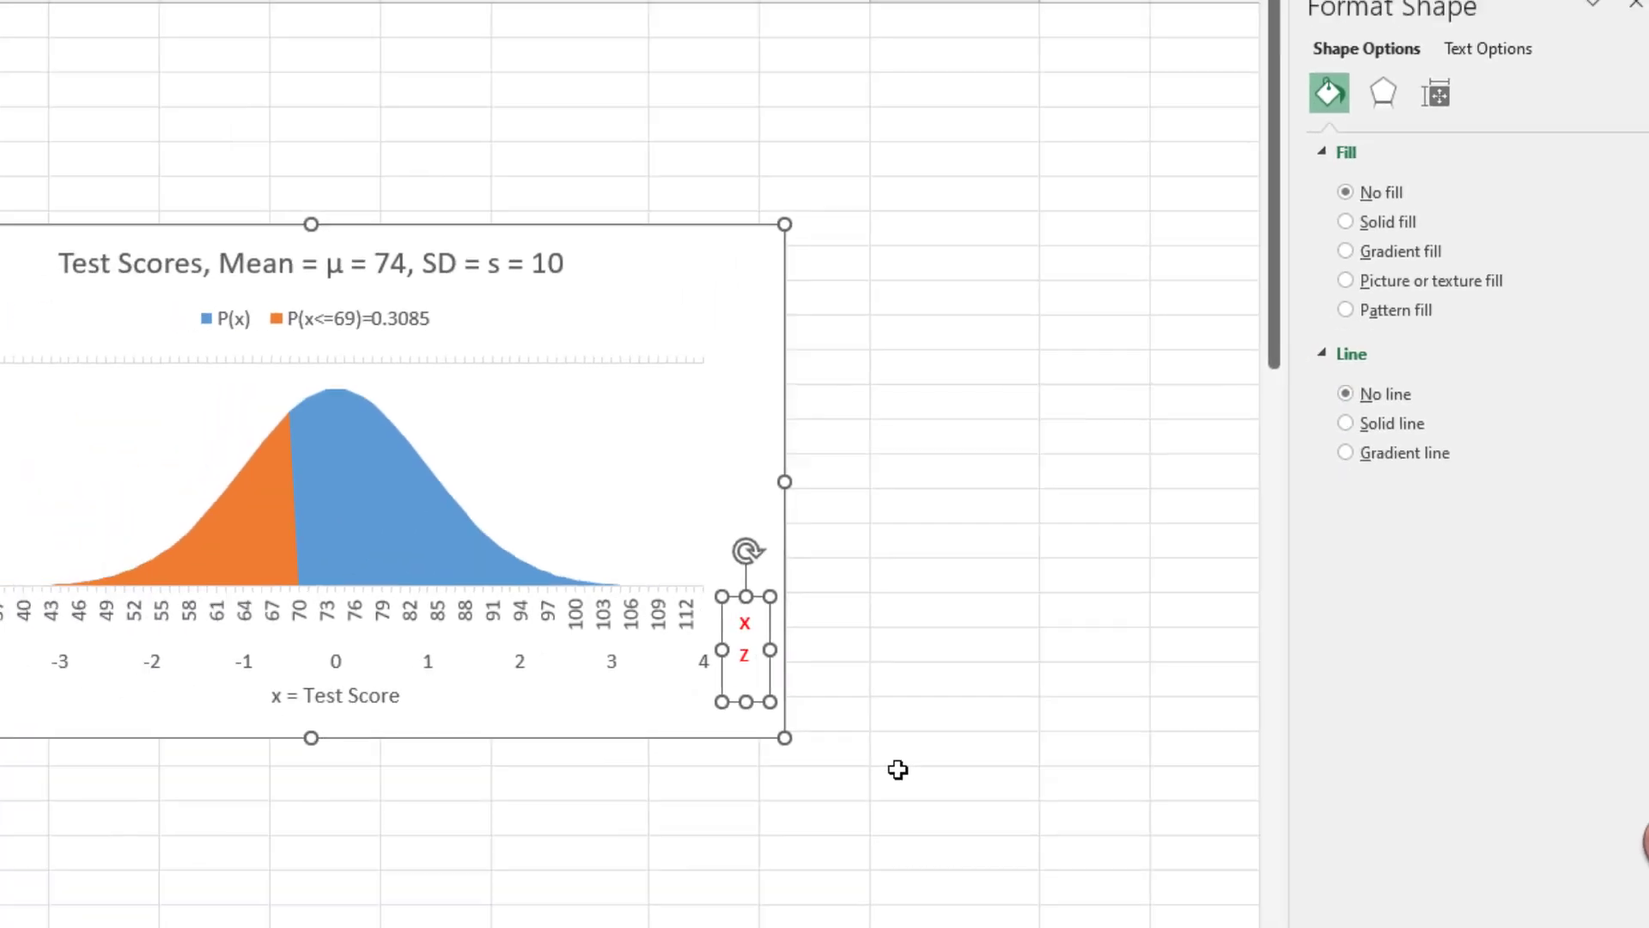
pyautogui.click(773, 837)
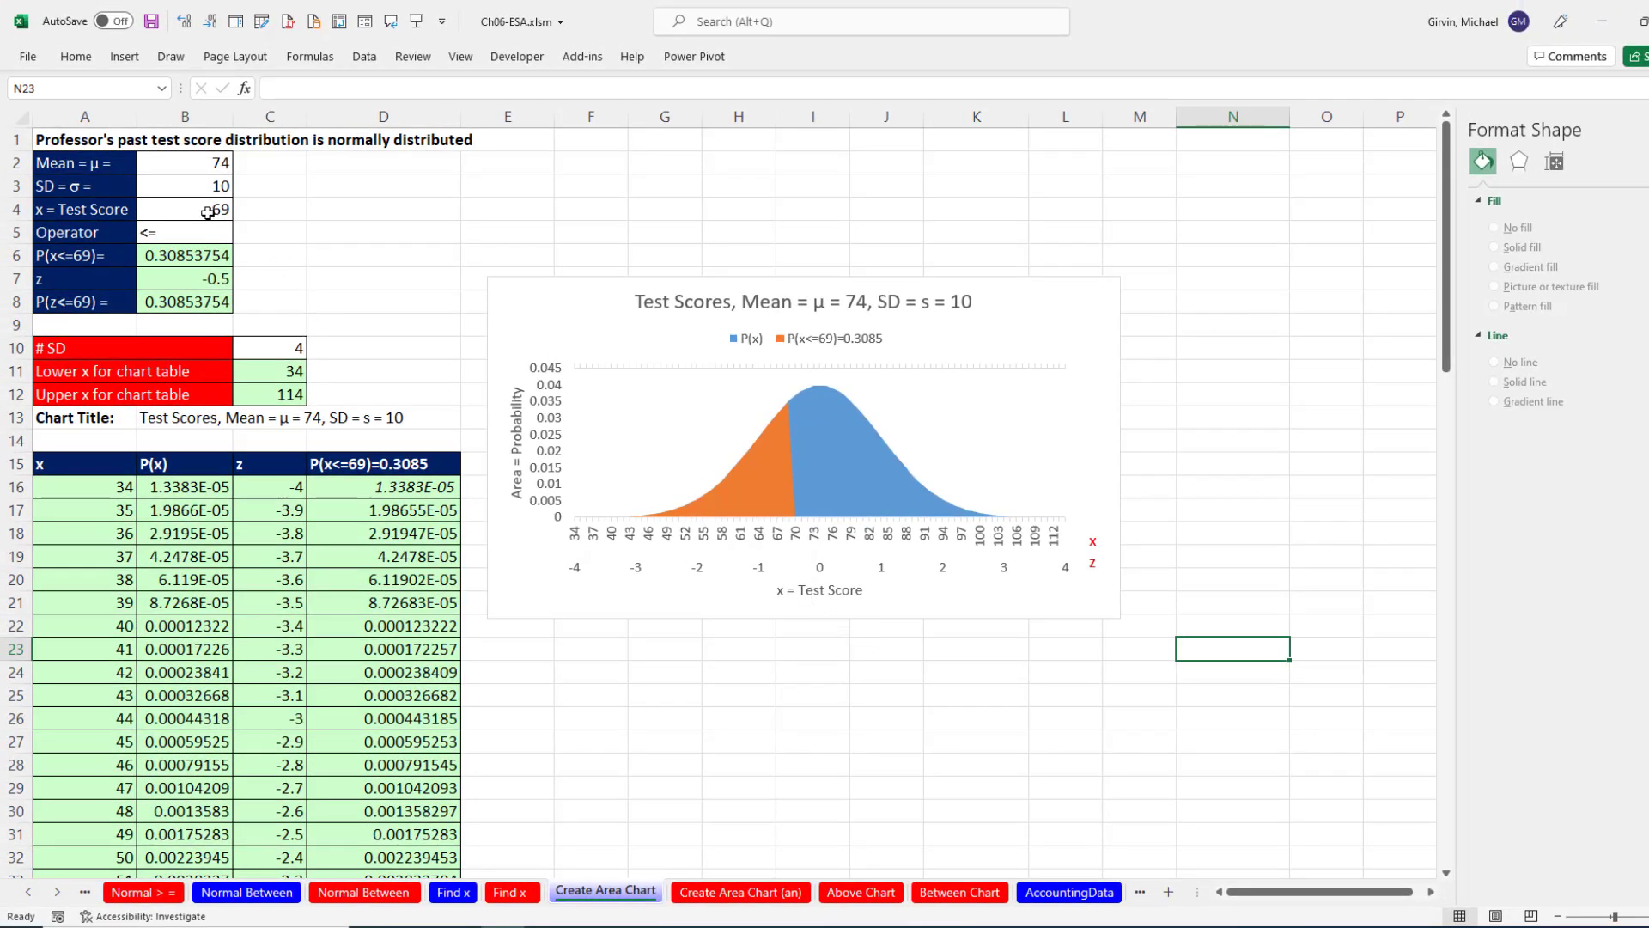
pyautogui.click(208, 213)
pyautogui.write('100')
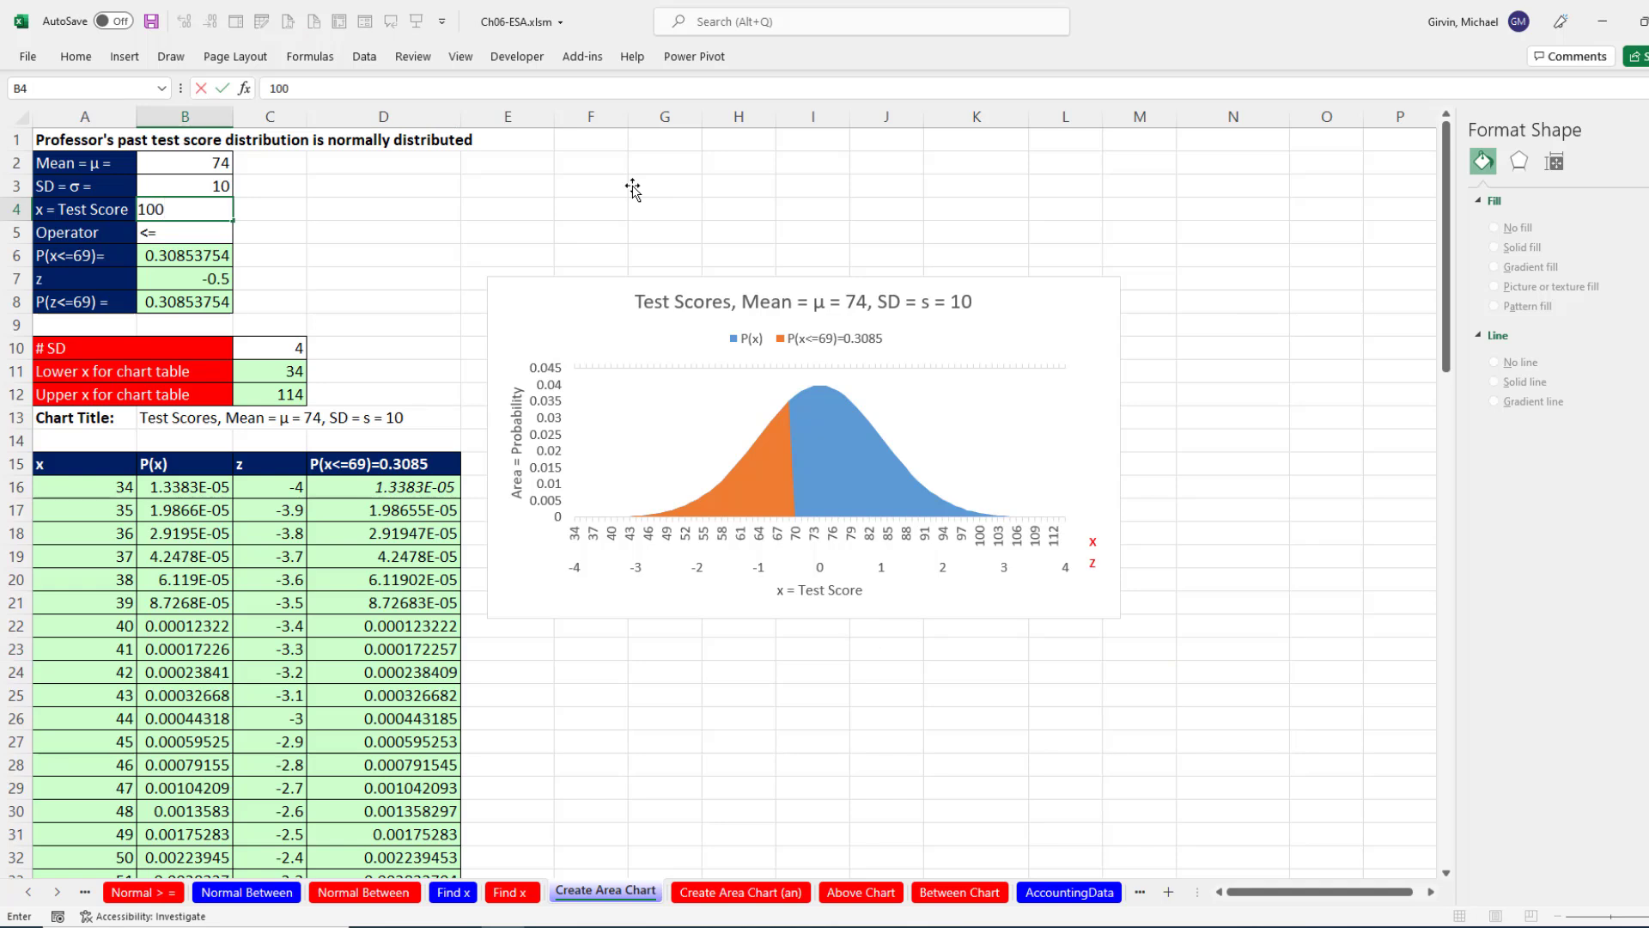
pyautogui.press('Return')
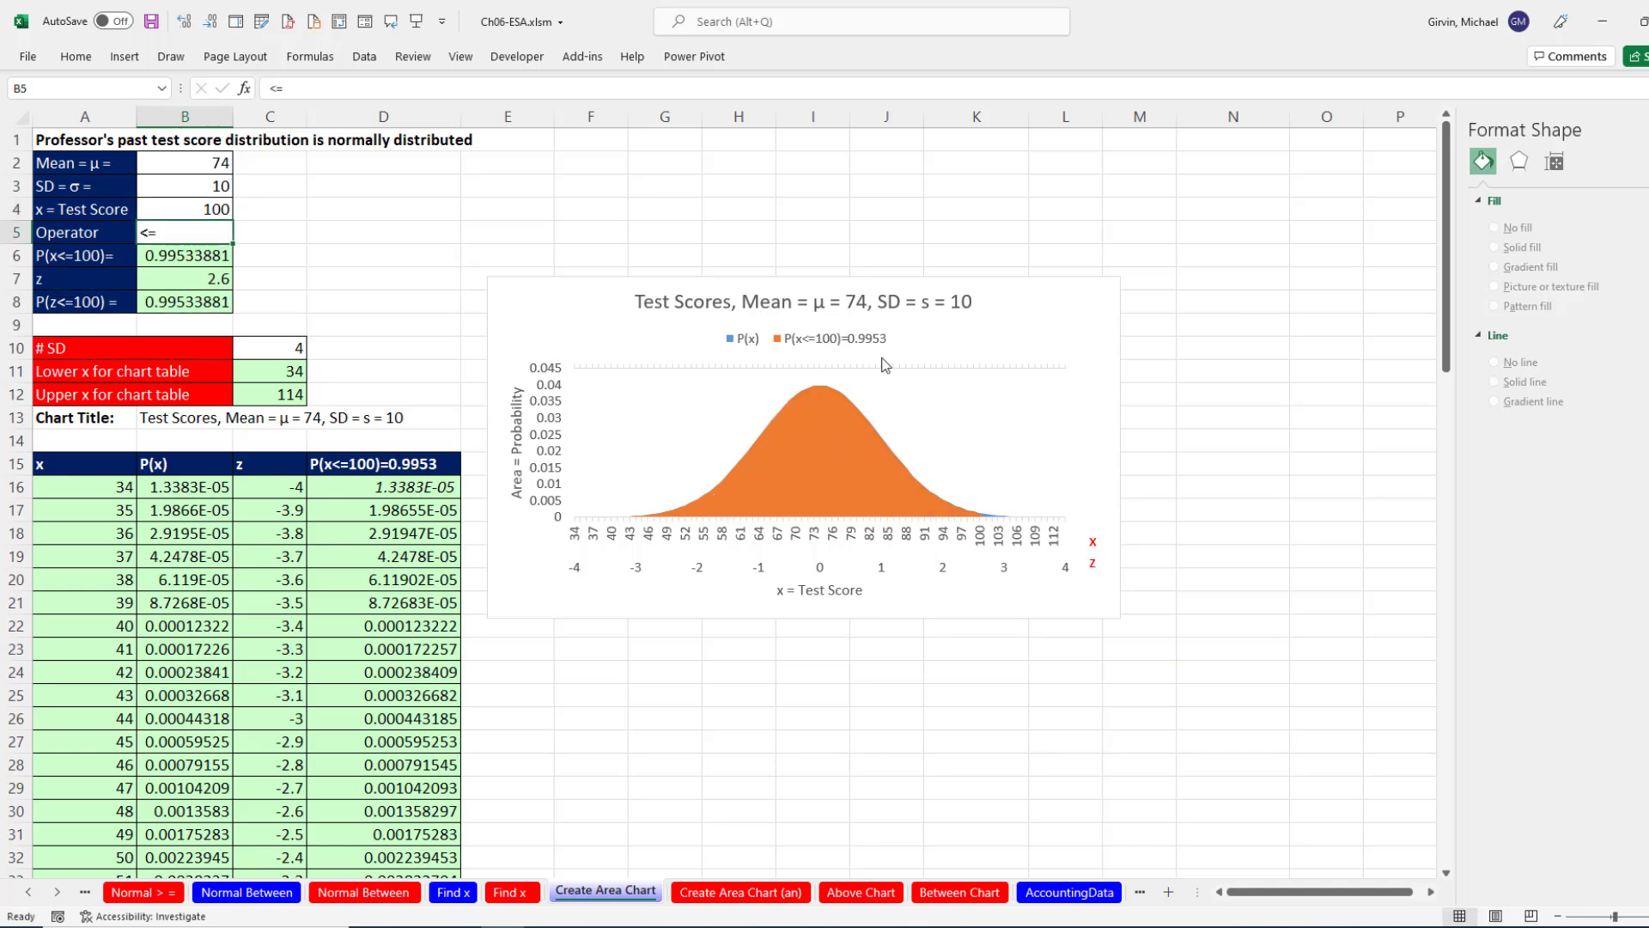
pyautogui.press('Up')
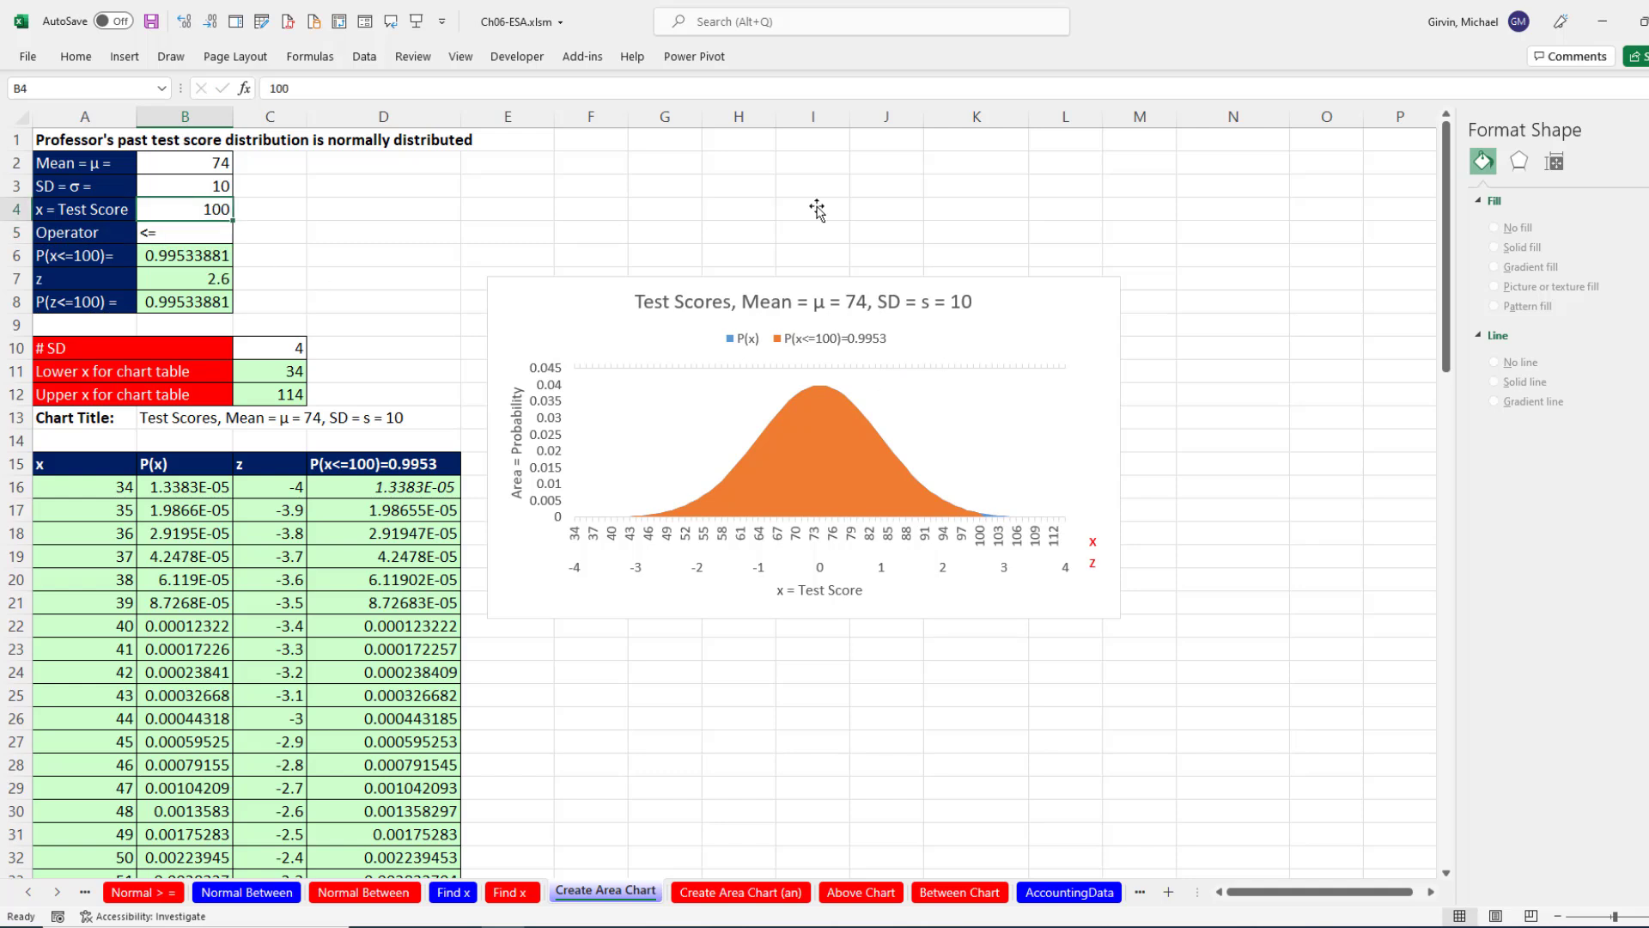
pyautogui.write('54')
pyautogui.press('Return')
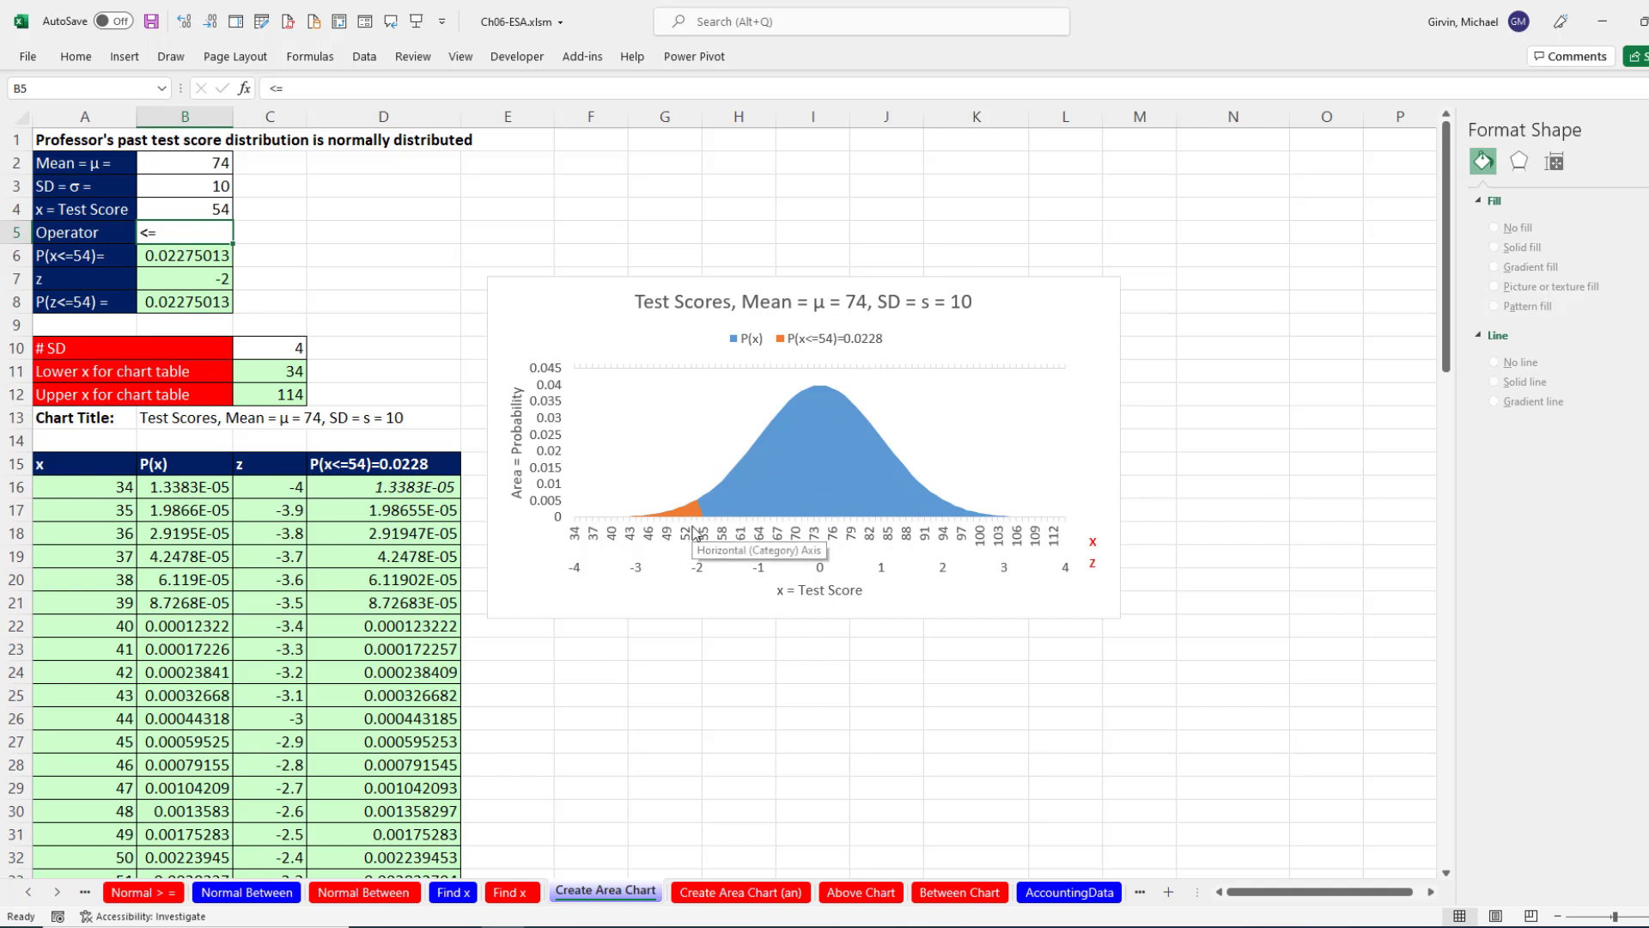
pyautogui.press('Up')
pyautogui.write('69')
pyautogui.press('Return')
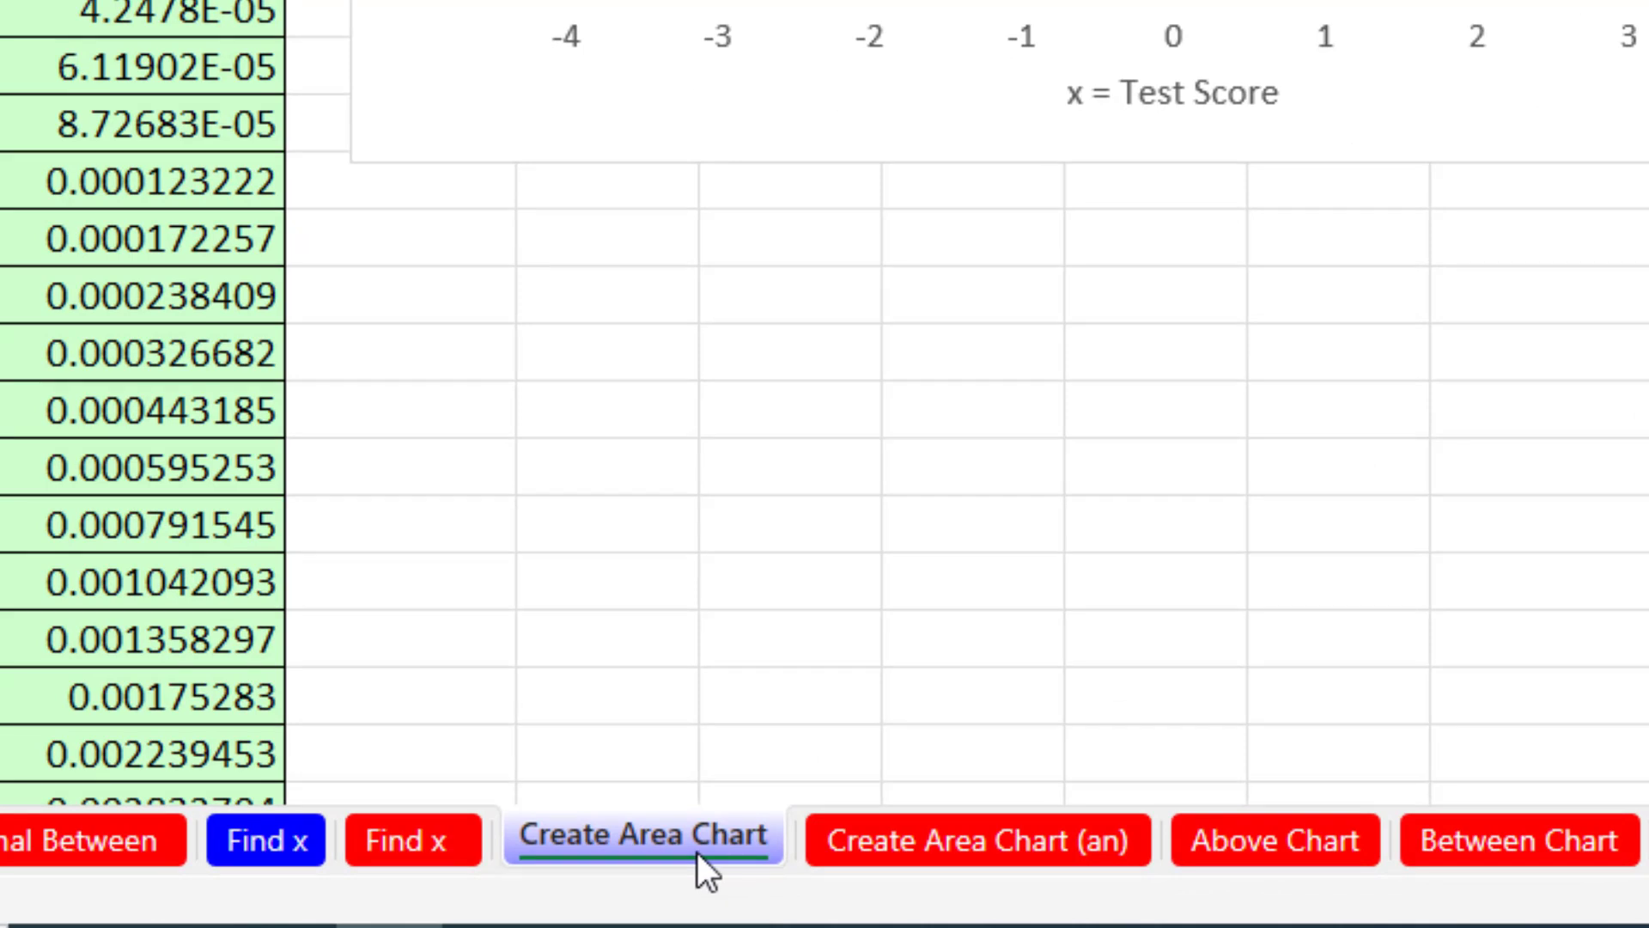
# Ctrl+drag the Create Area Chart sheet tab to copy it and rename the copy AboveChart
pyautogui.moveTo(676, 852); pyautogui.dragTo(880, 684)
pyautogui.press('ctrl')
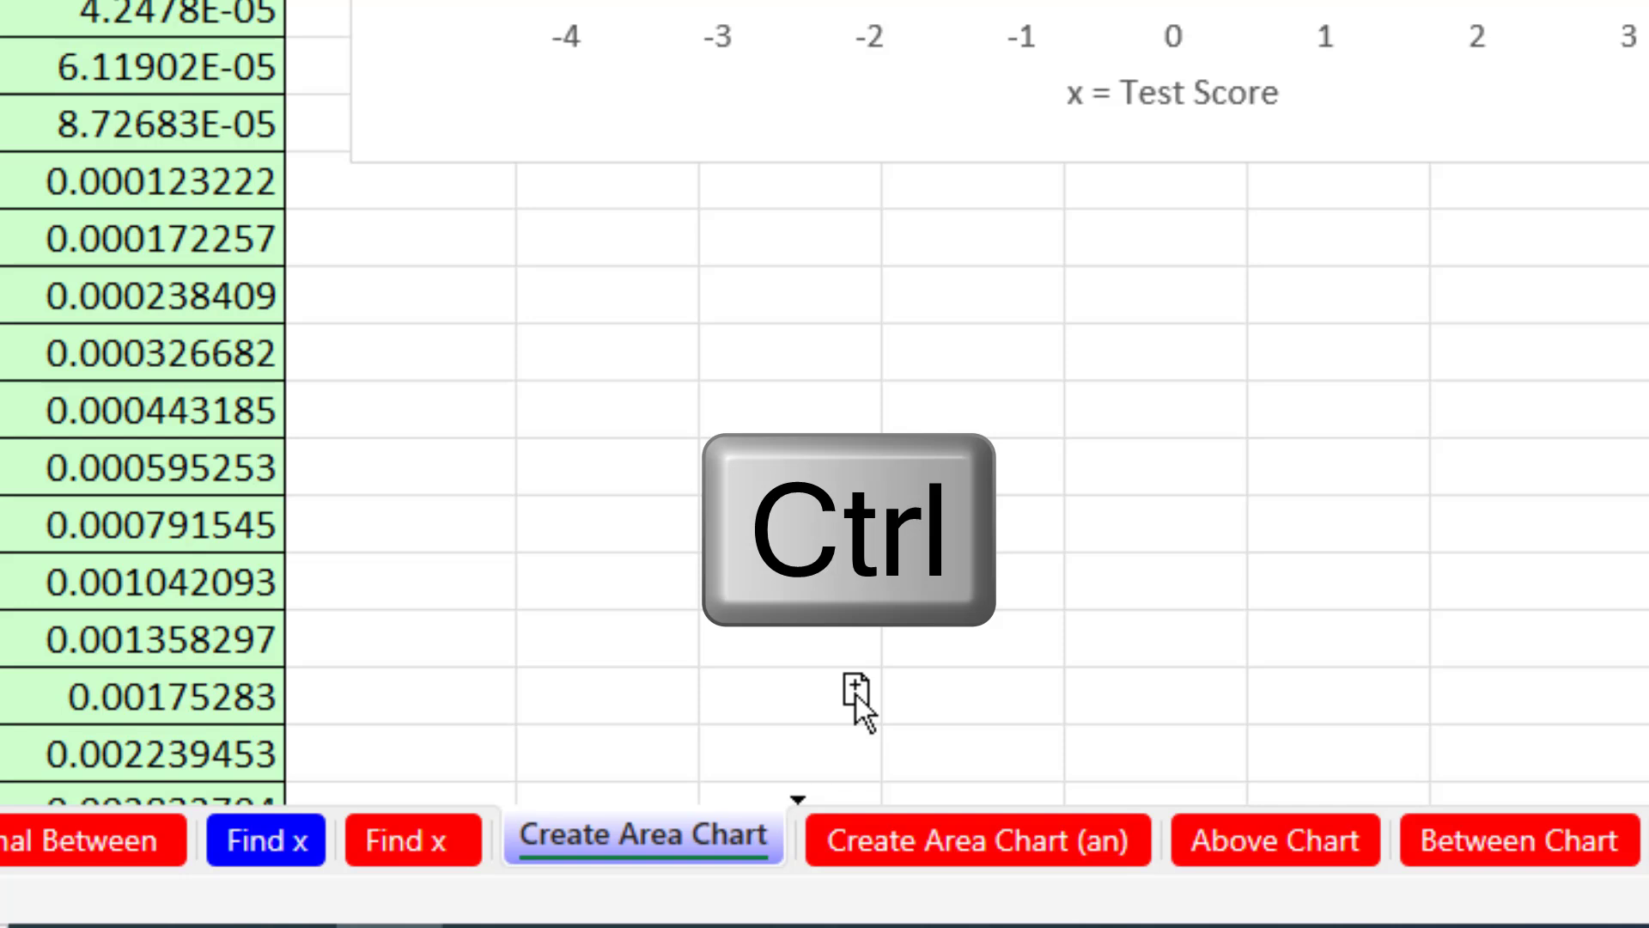
pyautogui.moveTo(856, 695); pyautogui.dragTo(855, 694)
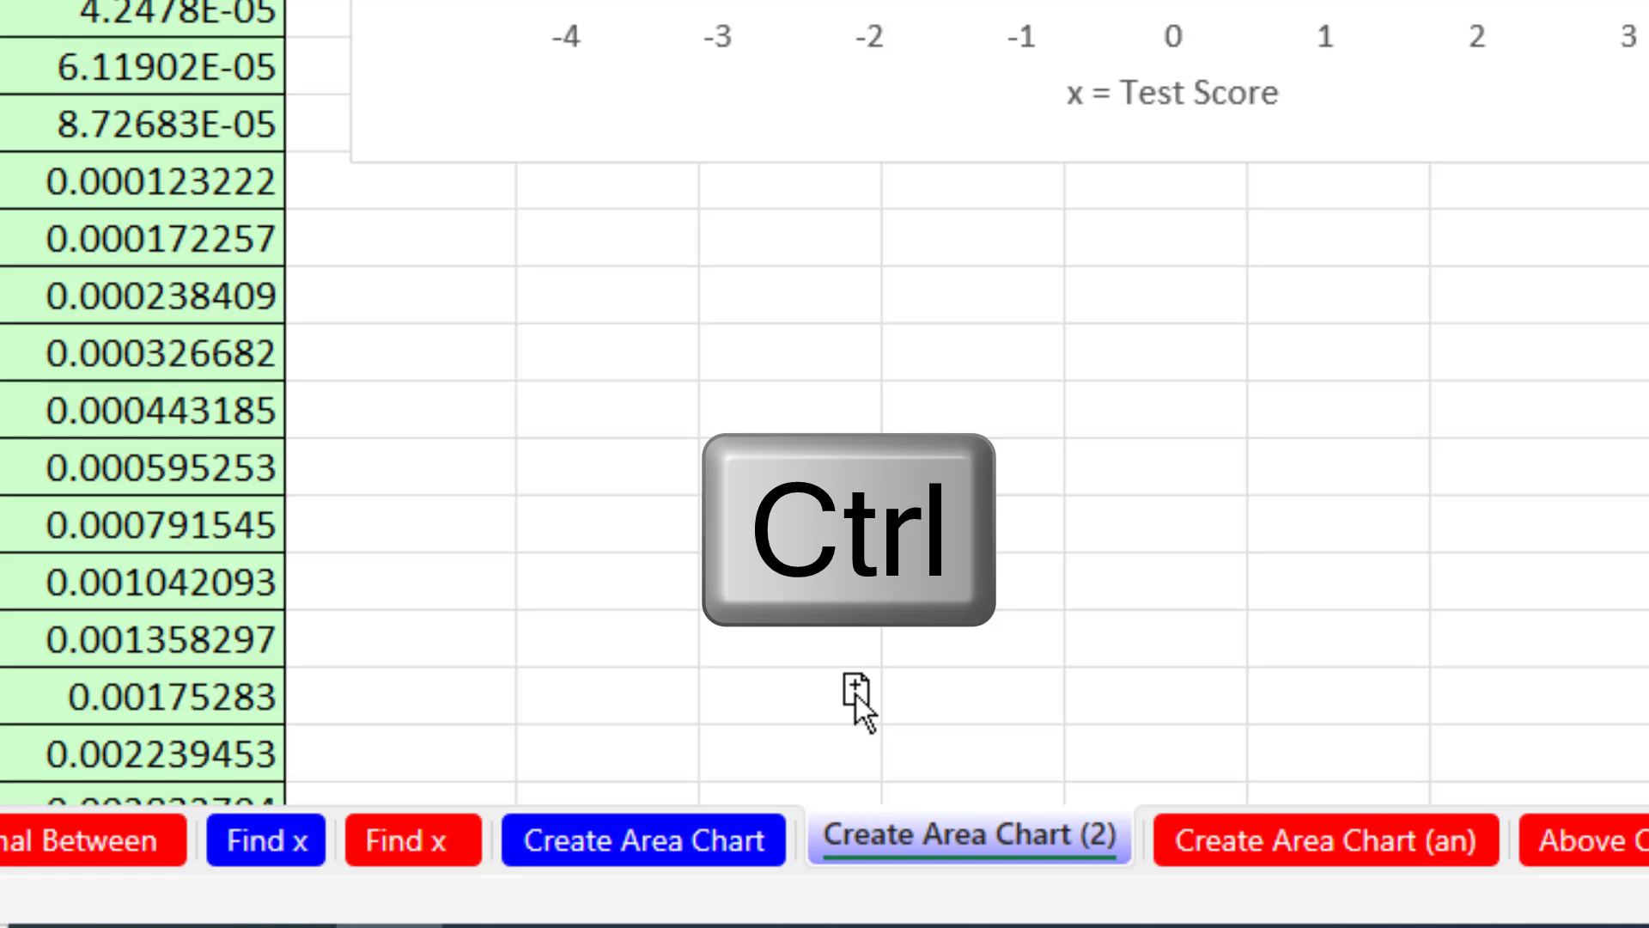
pyautogui.doubleClick(990, 823)
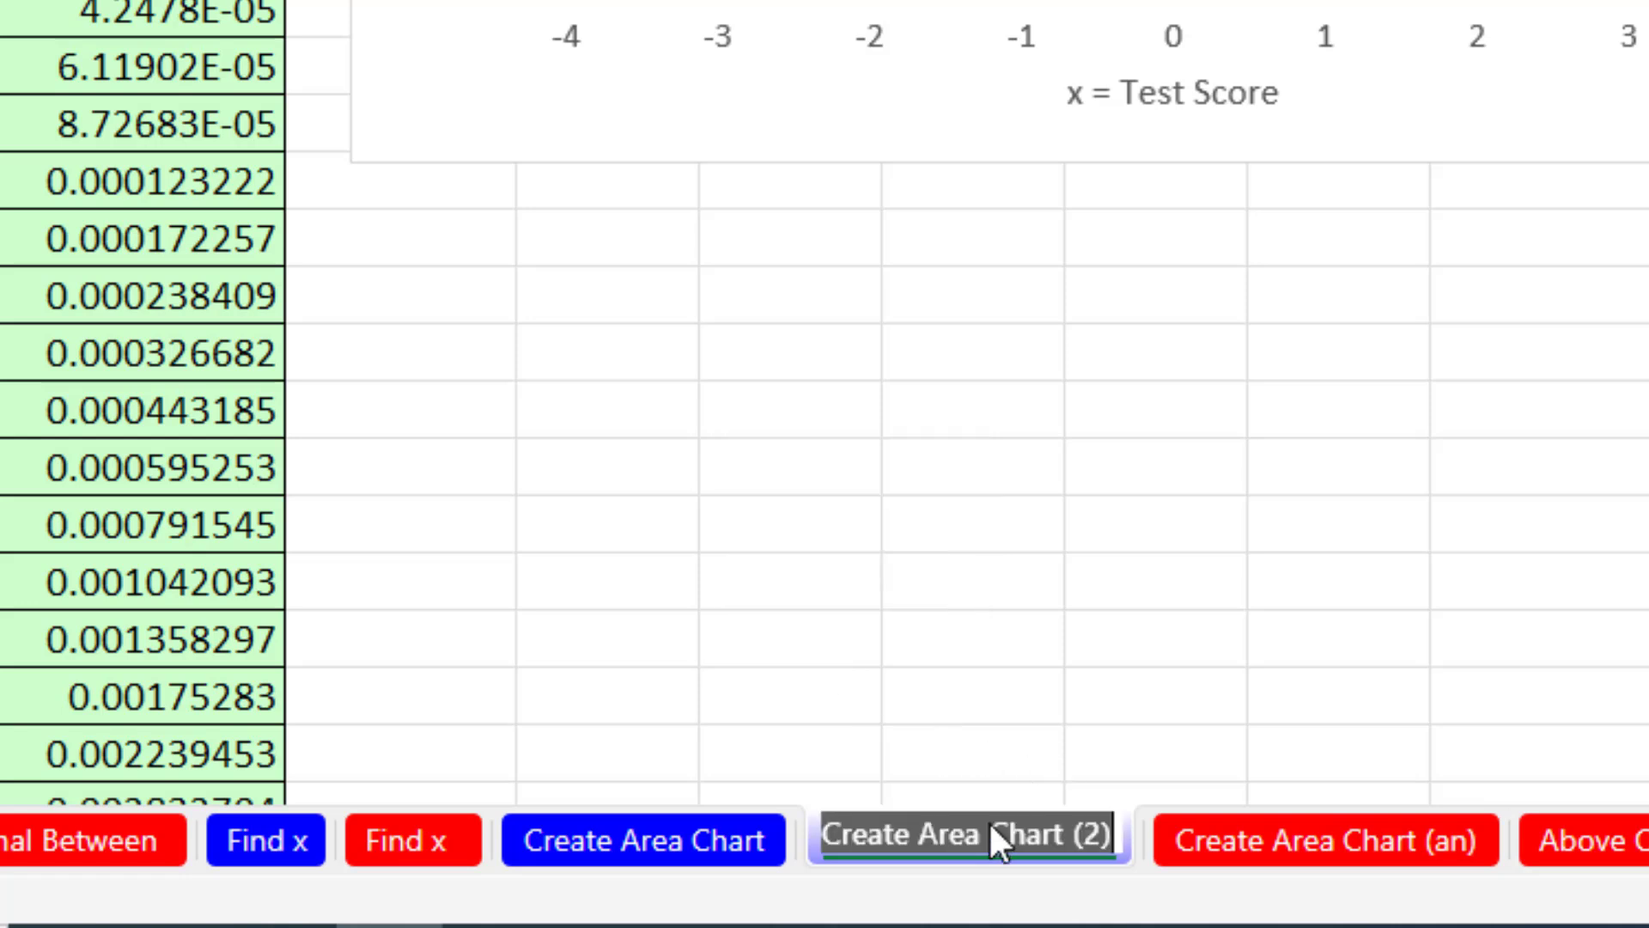
pyautogui.write('AboveChart')
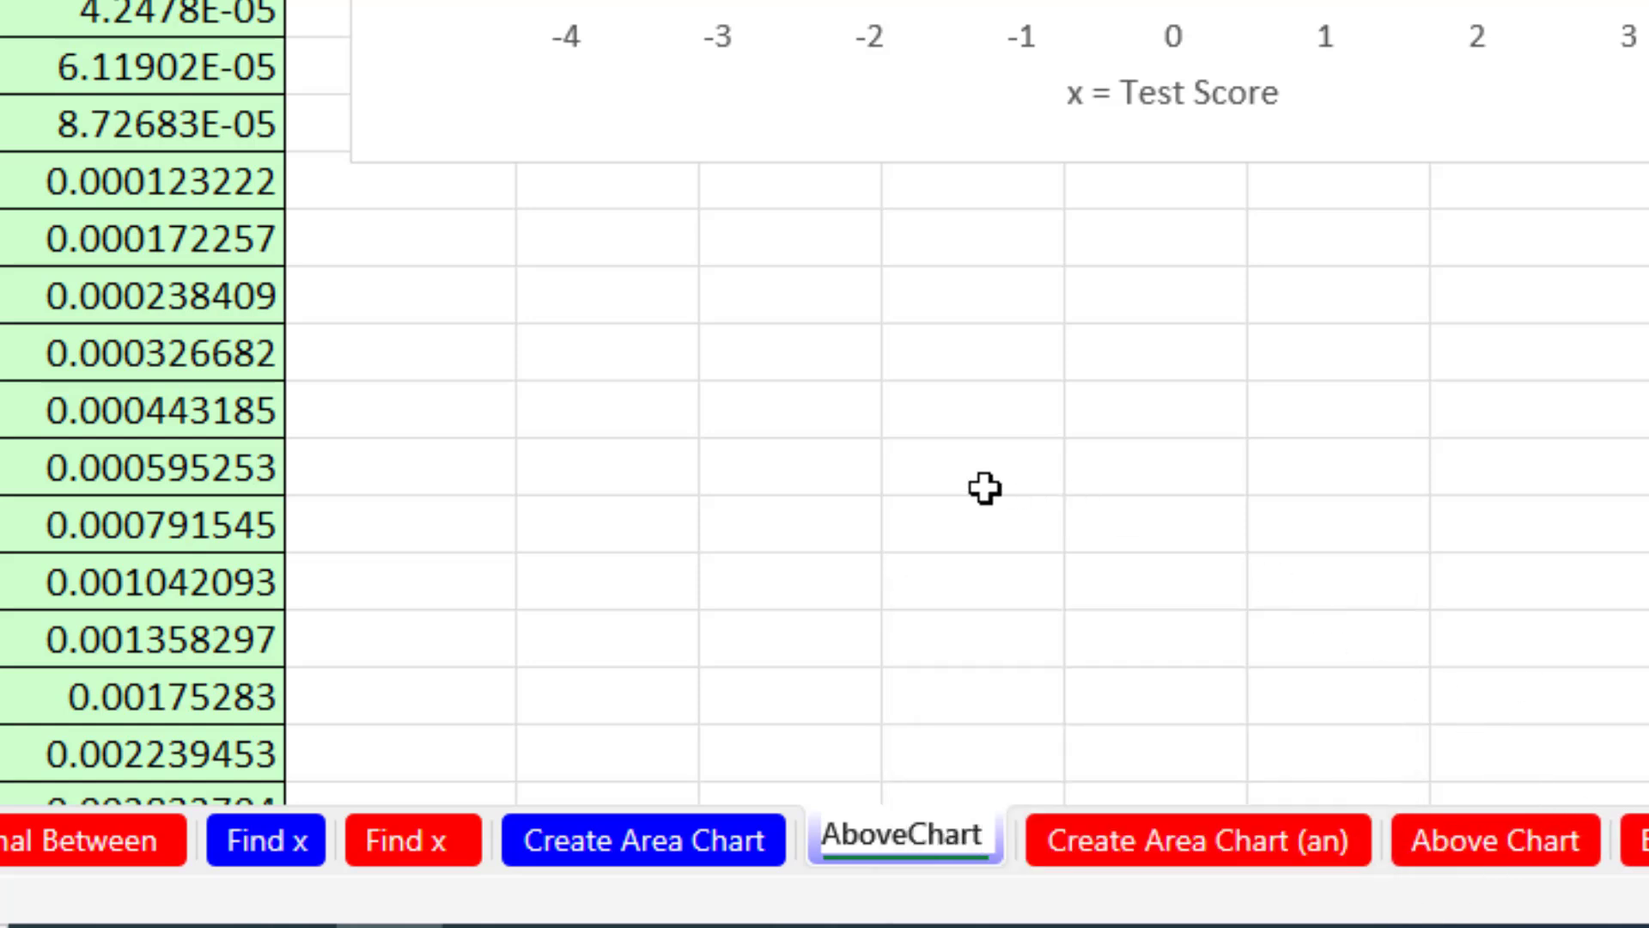
pyautogui.press('Return')
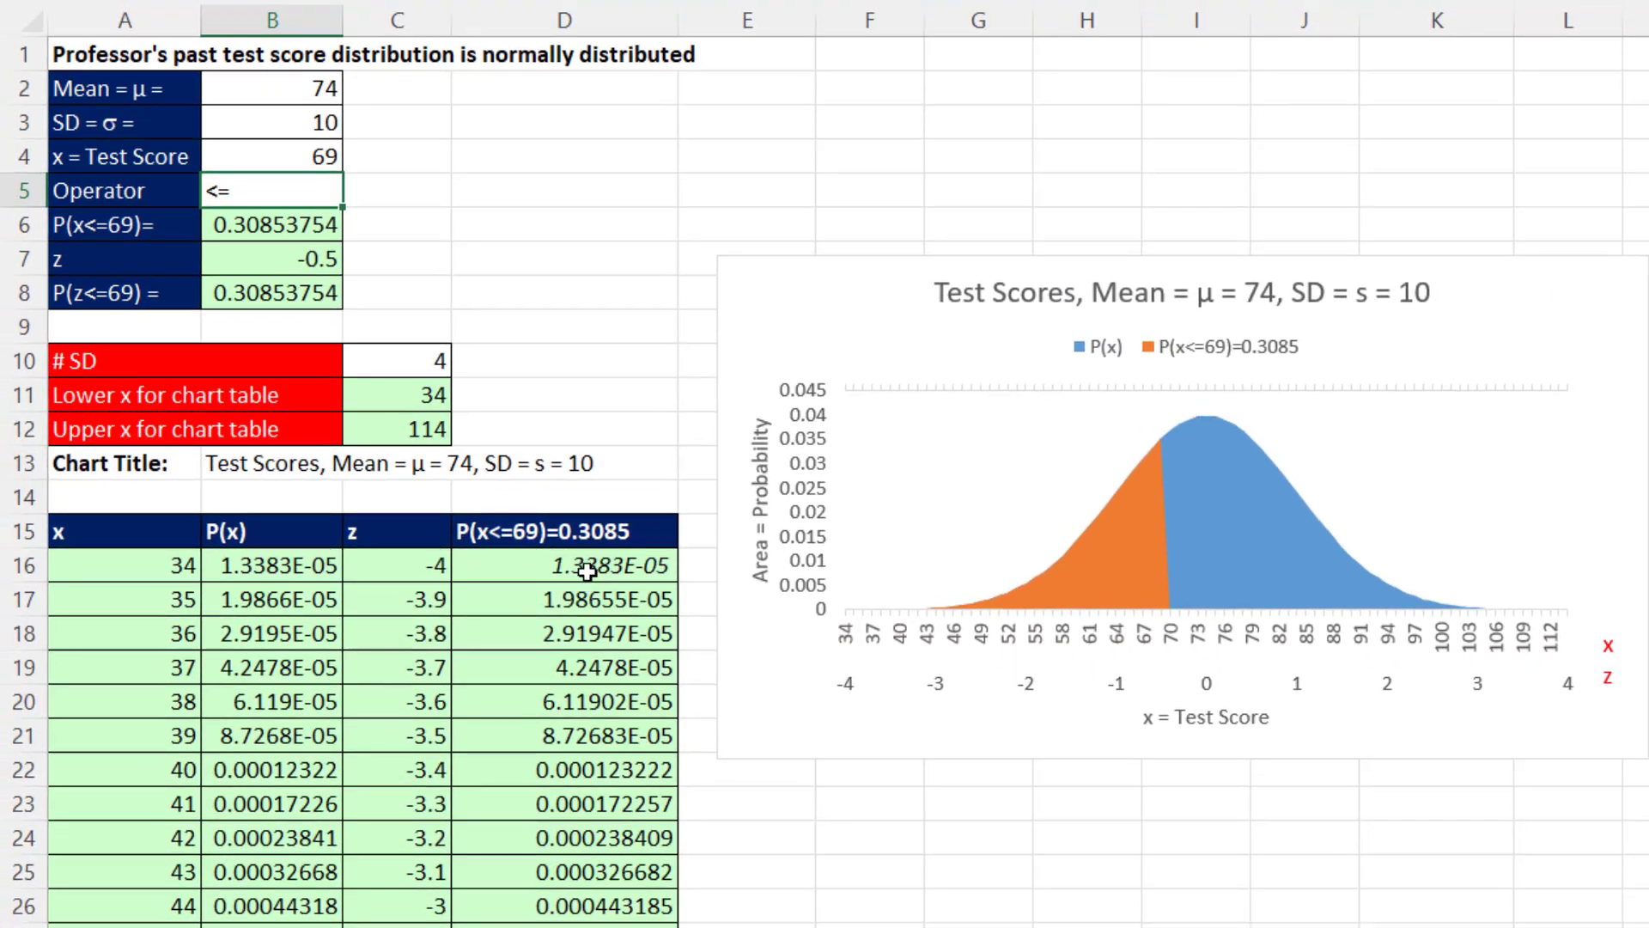
# Change D16's IF comparison to >= so P(x) appears only for scores 69 and above
pyautogui.click(587, 571)
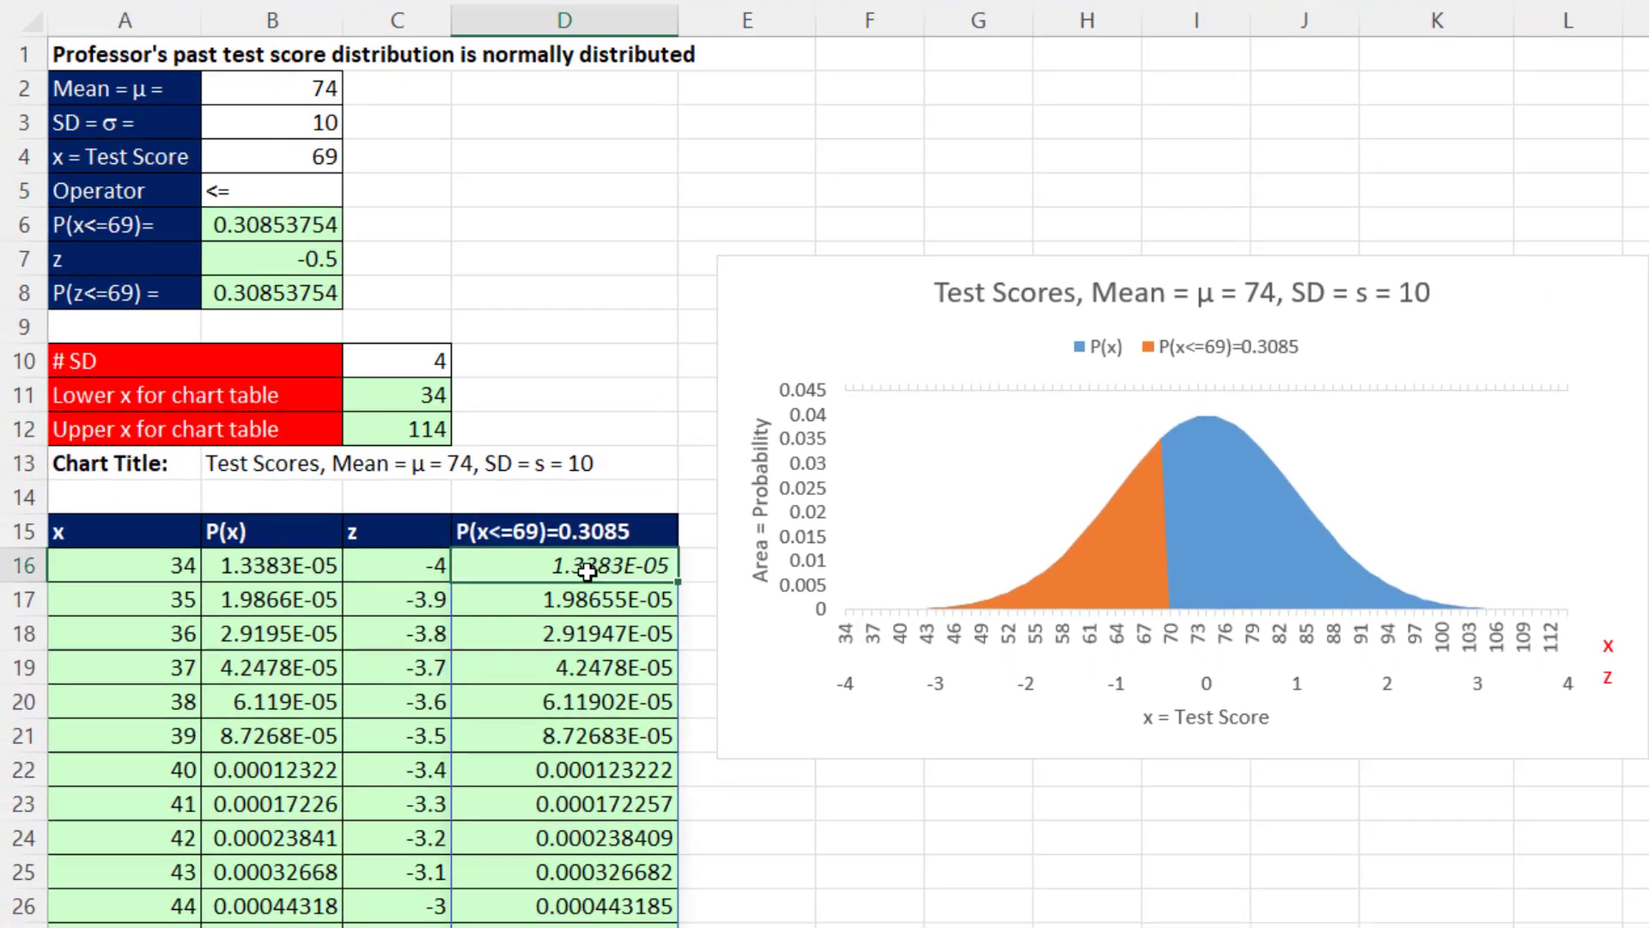
pyautogui.press('F2')
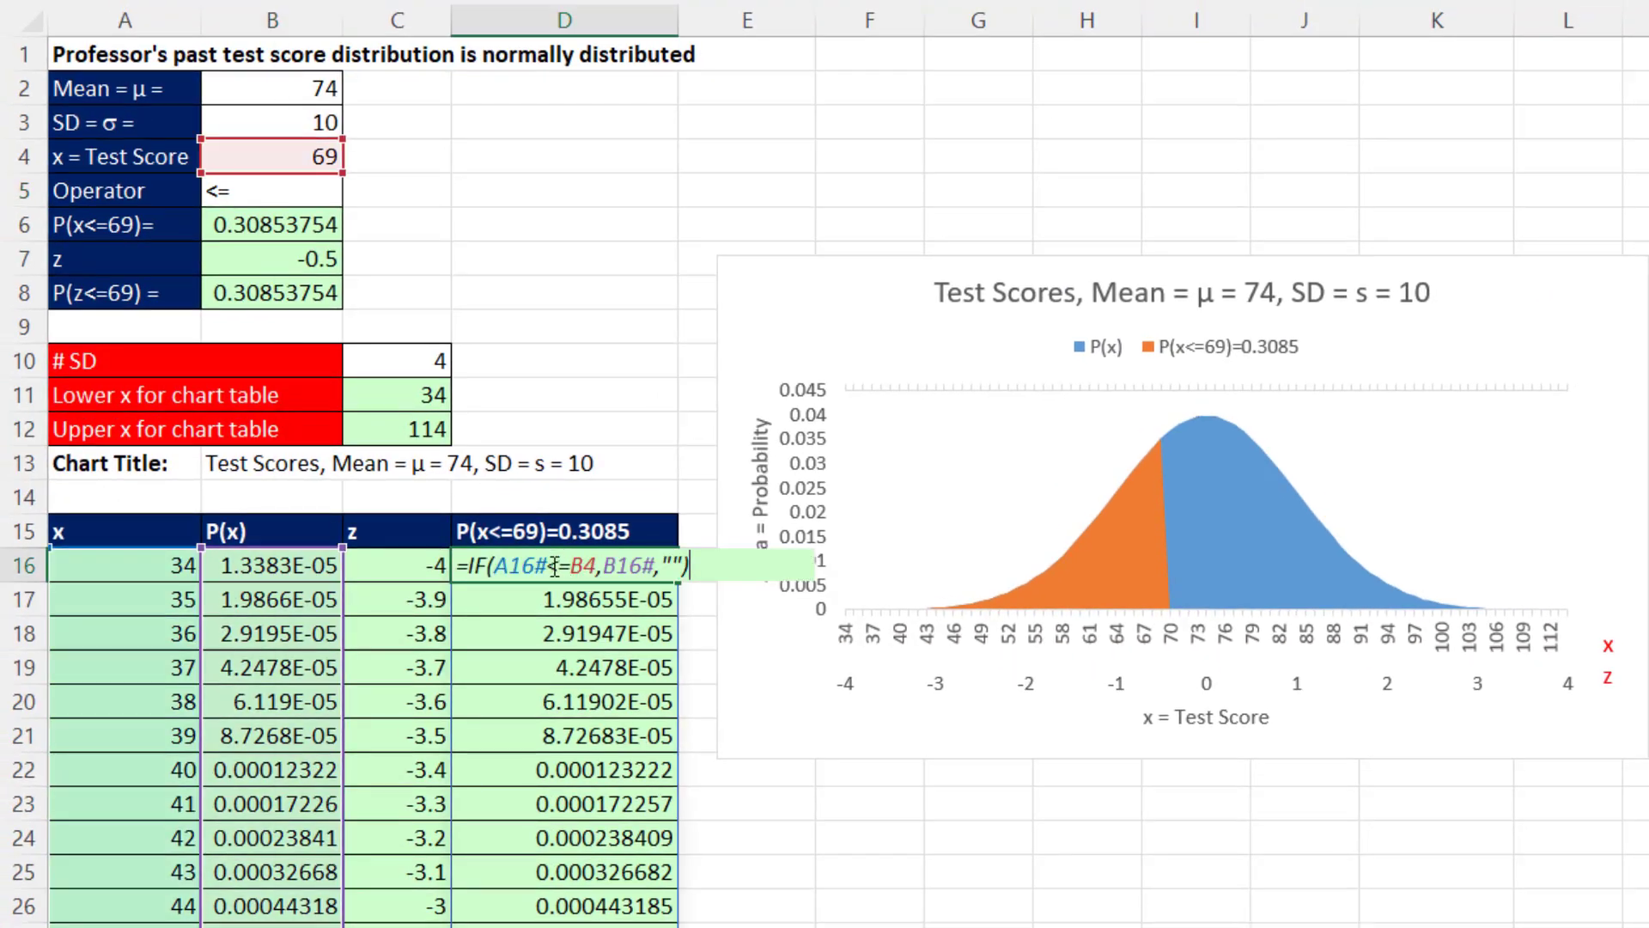
pyautogui.click(550, 566)
pyautogui.moveTo(551, 566); pyautogui.dragTo(560, 566)
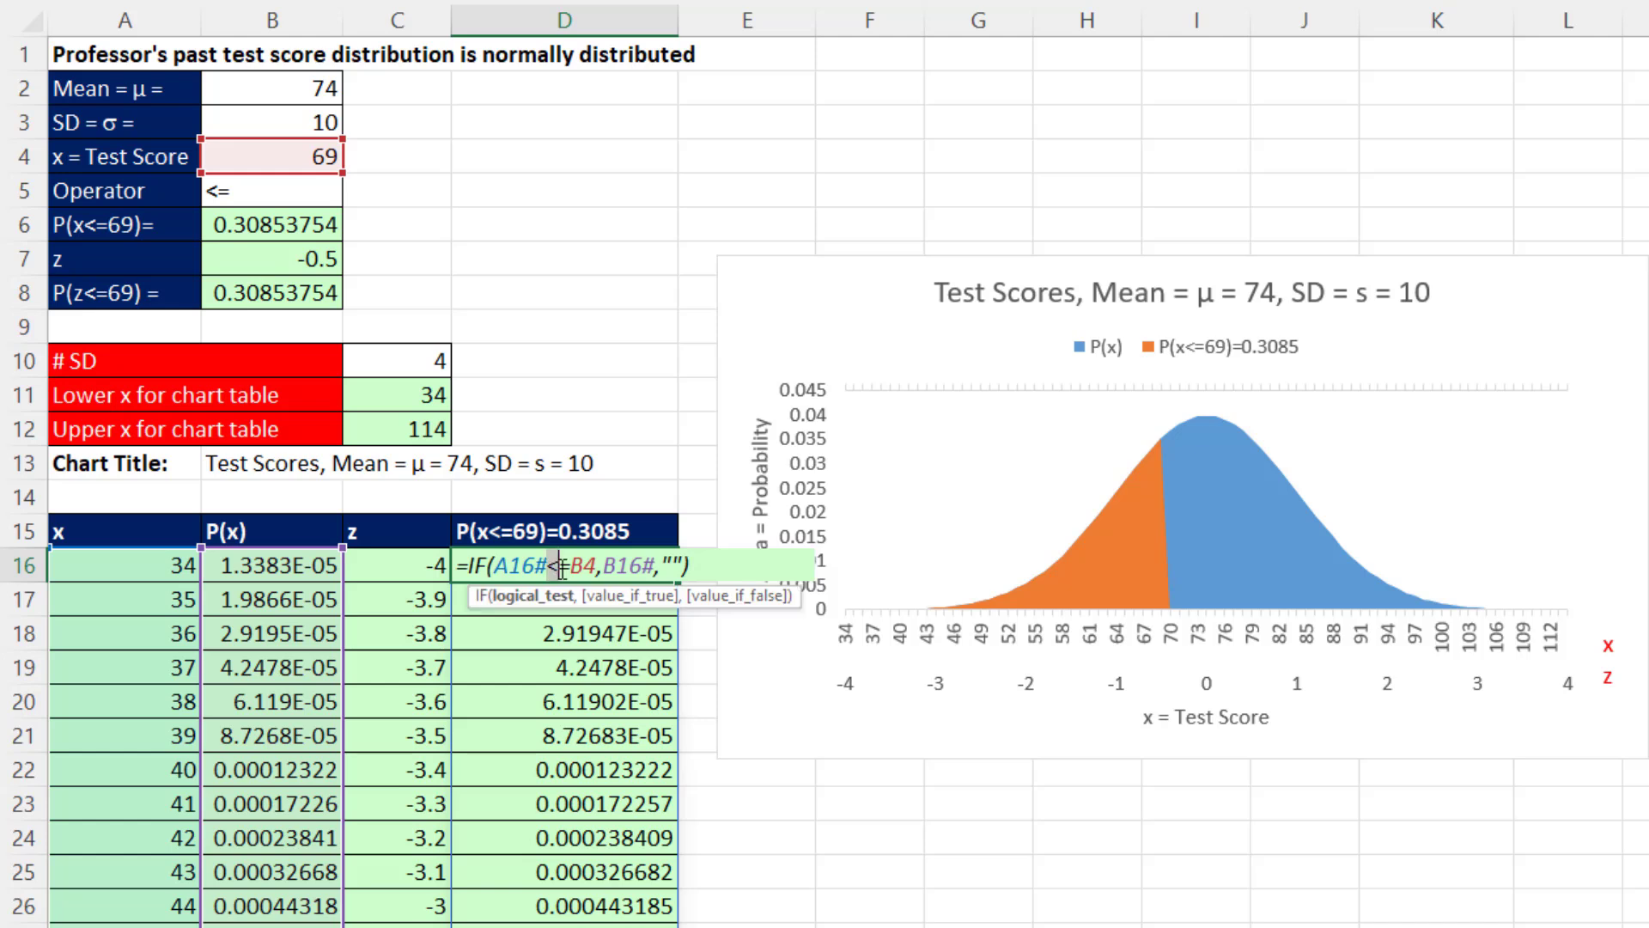
pyautogui.write('>')
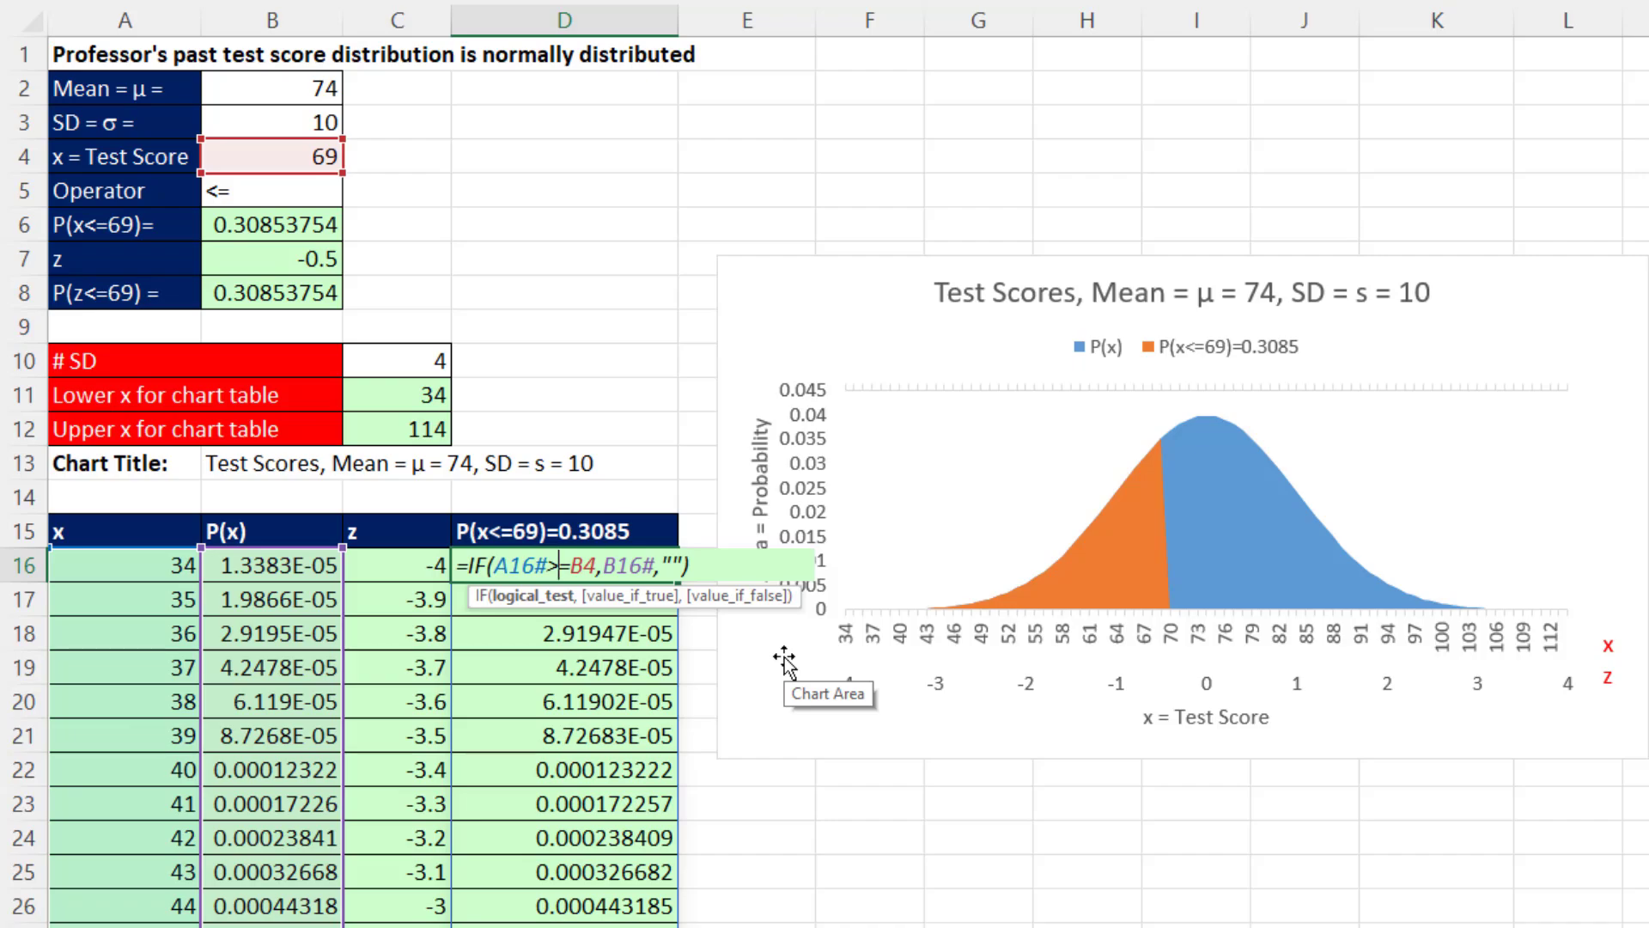
pyautogui.press('Return')
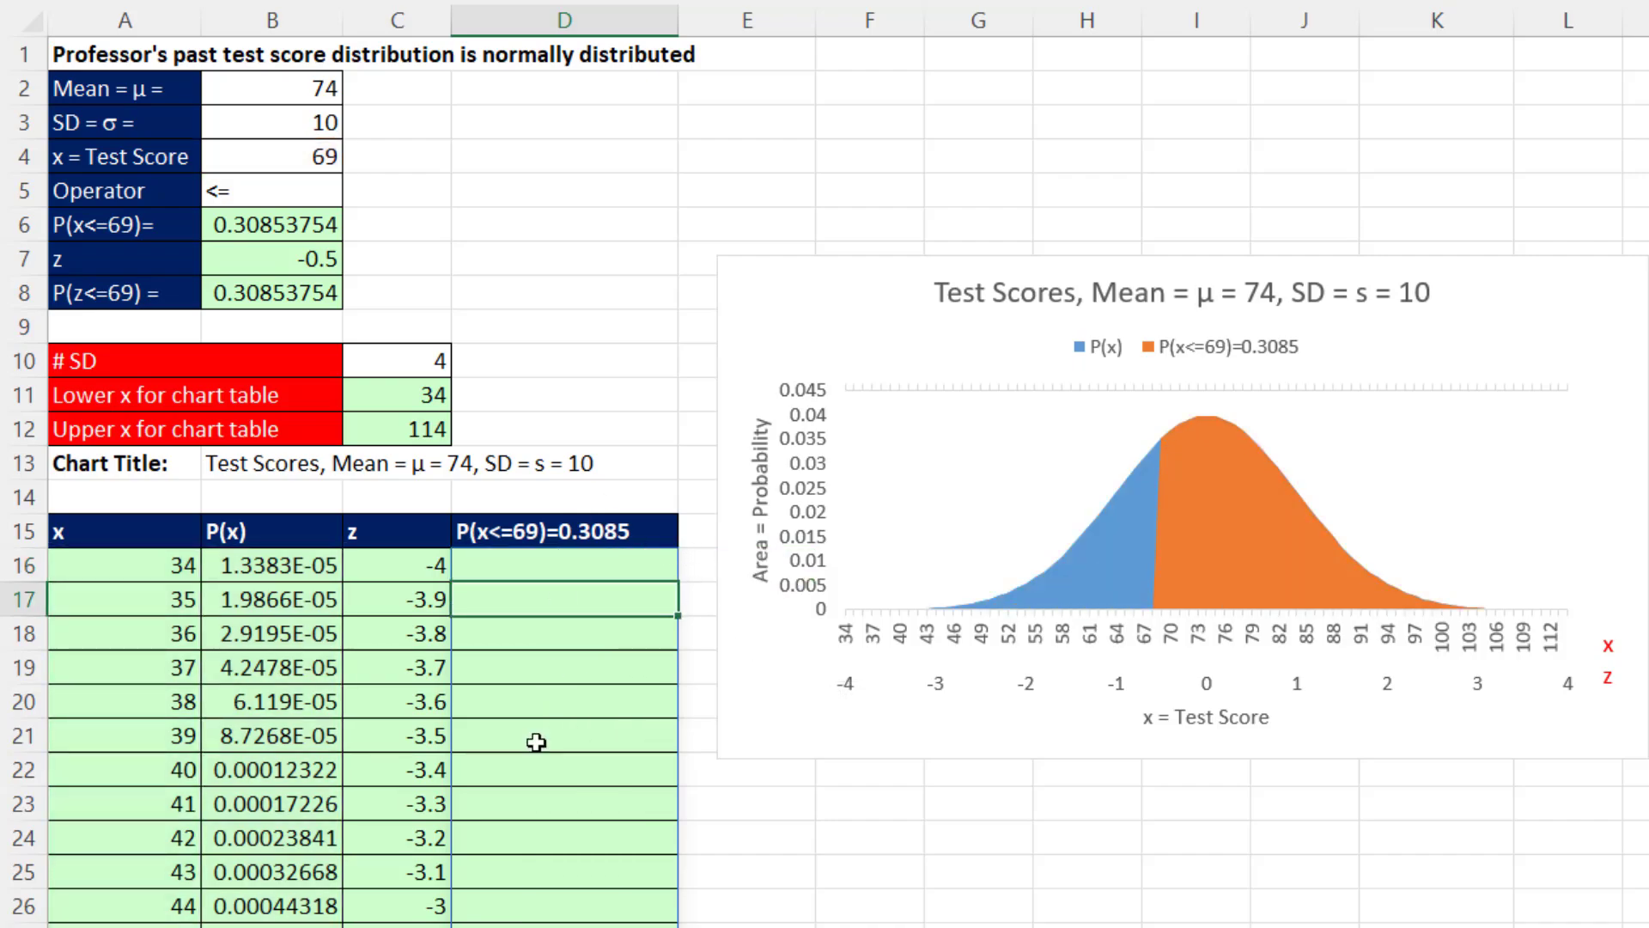
pyautogui.scroll(-10, 532, 859)
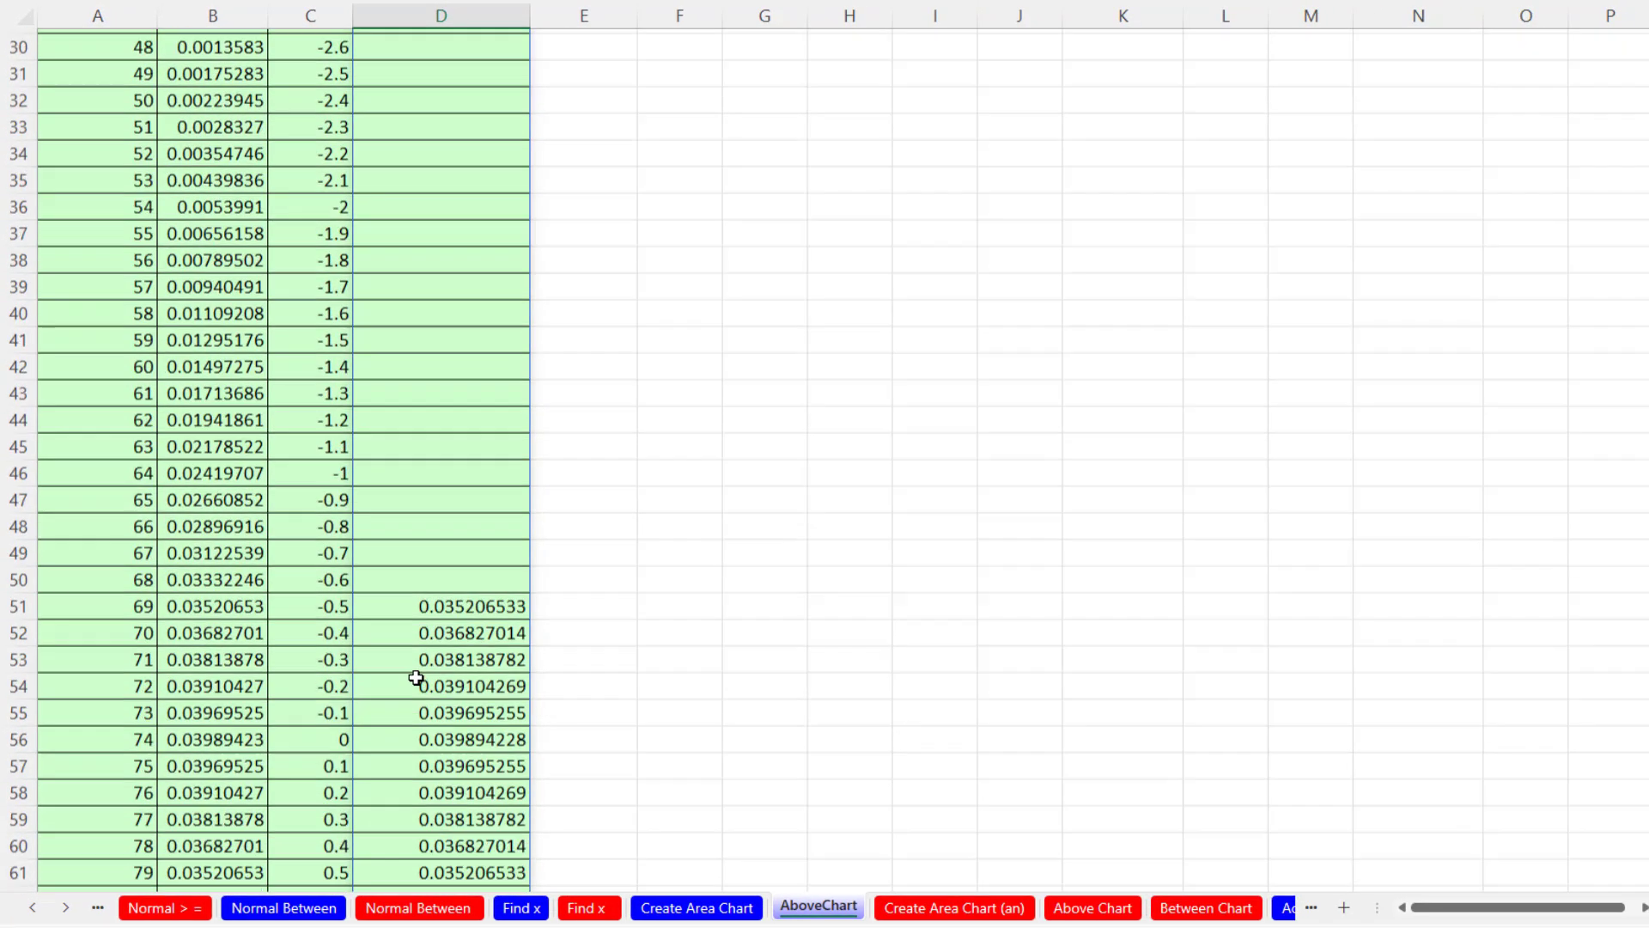
pyautogui.scroll(-1, 415, 679)
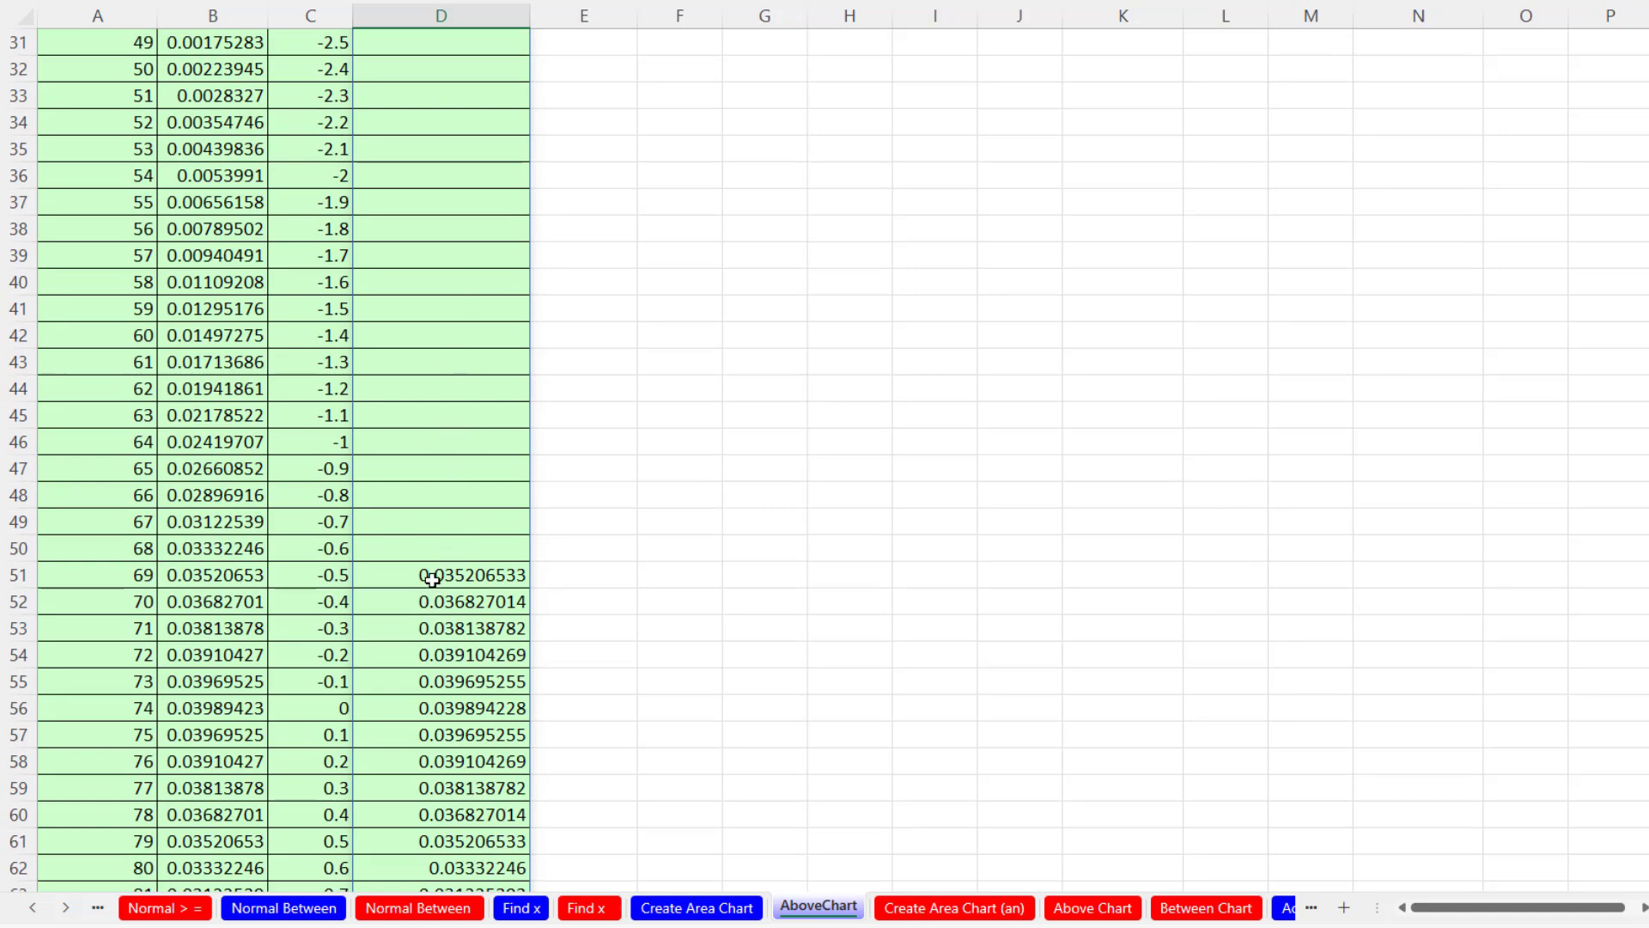
pyautogui.scroll(10, 417, 740)
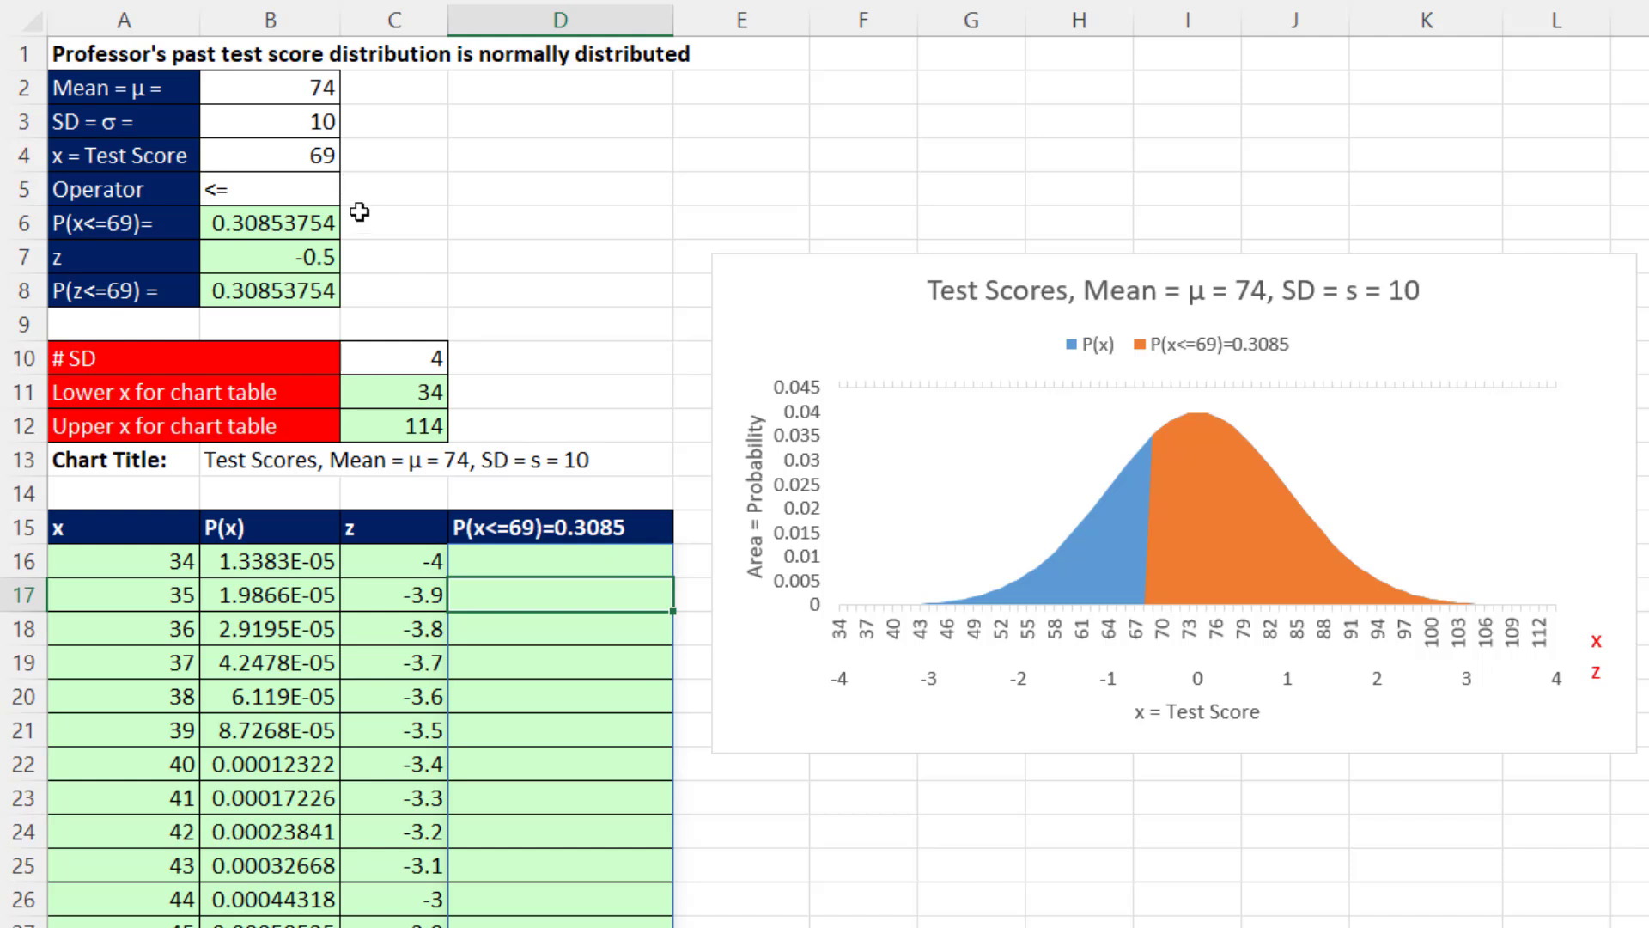
# Change the operator in B5 to >=
pyautogui.click(298, 186)
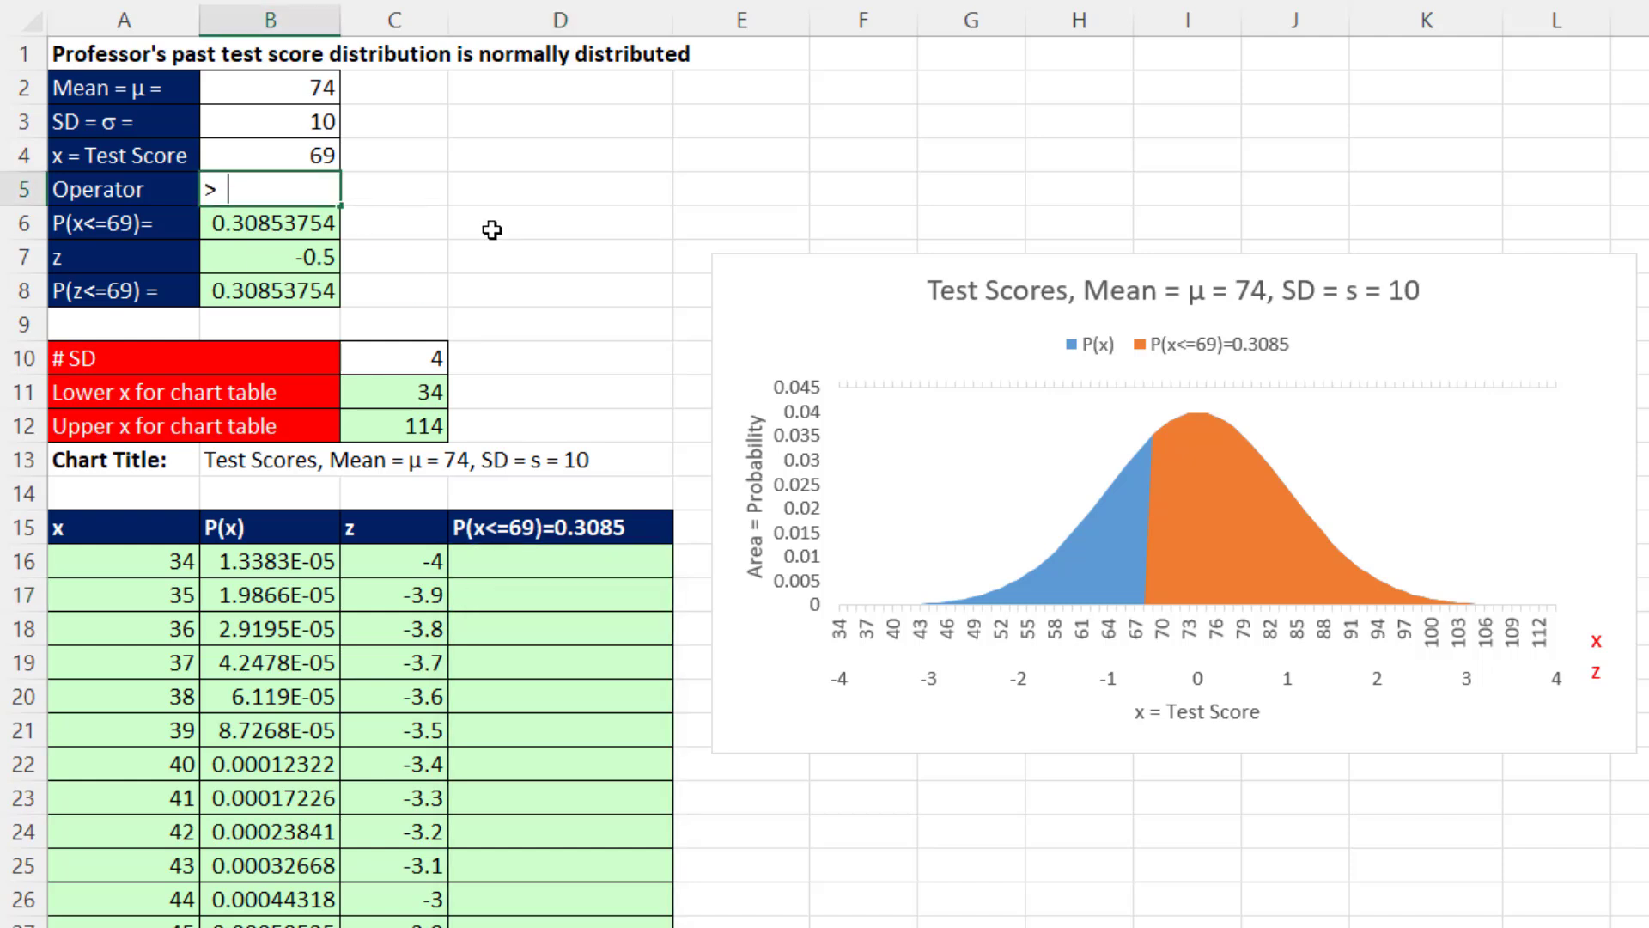
pyautogui.write('>=')
pyautogui.press('Return')
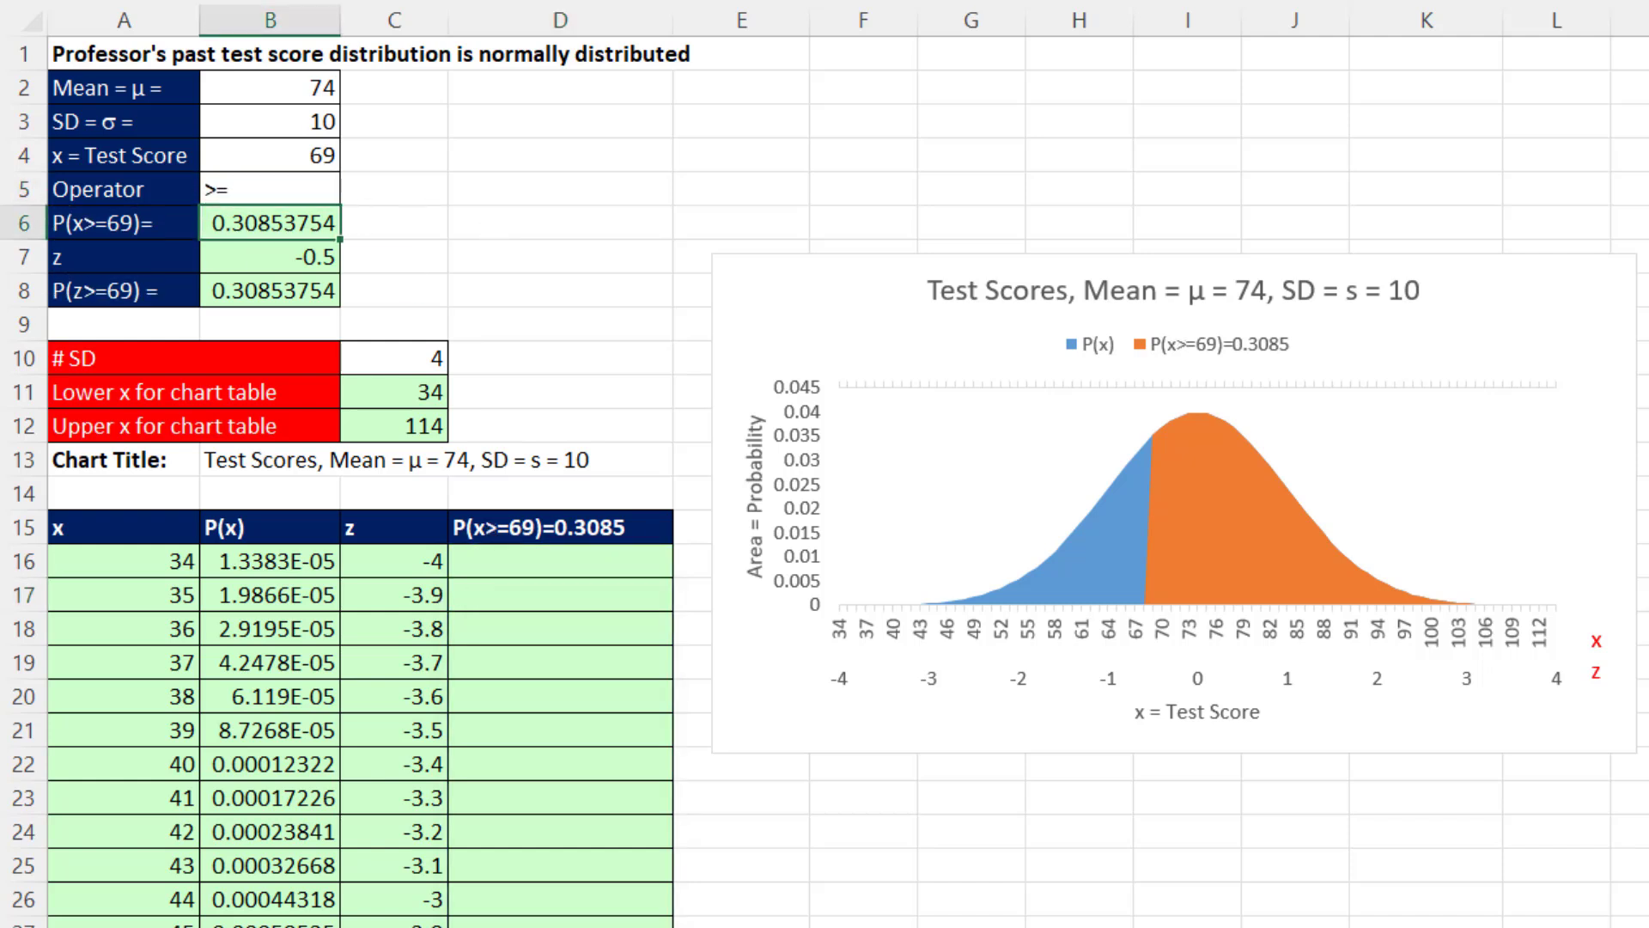
# Make B6 =1-NORM.DIST(B4,B2,B3,1) and B8 =1-NORM.S.DIST(B7,1), both giving 0.6915
pyautogui.doubleClick(258, 229)
pyautogui.click(216, 225)
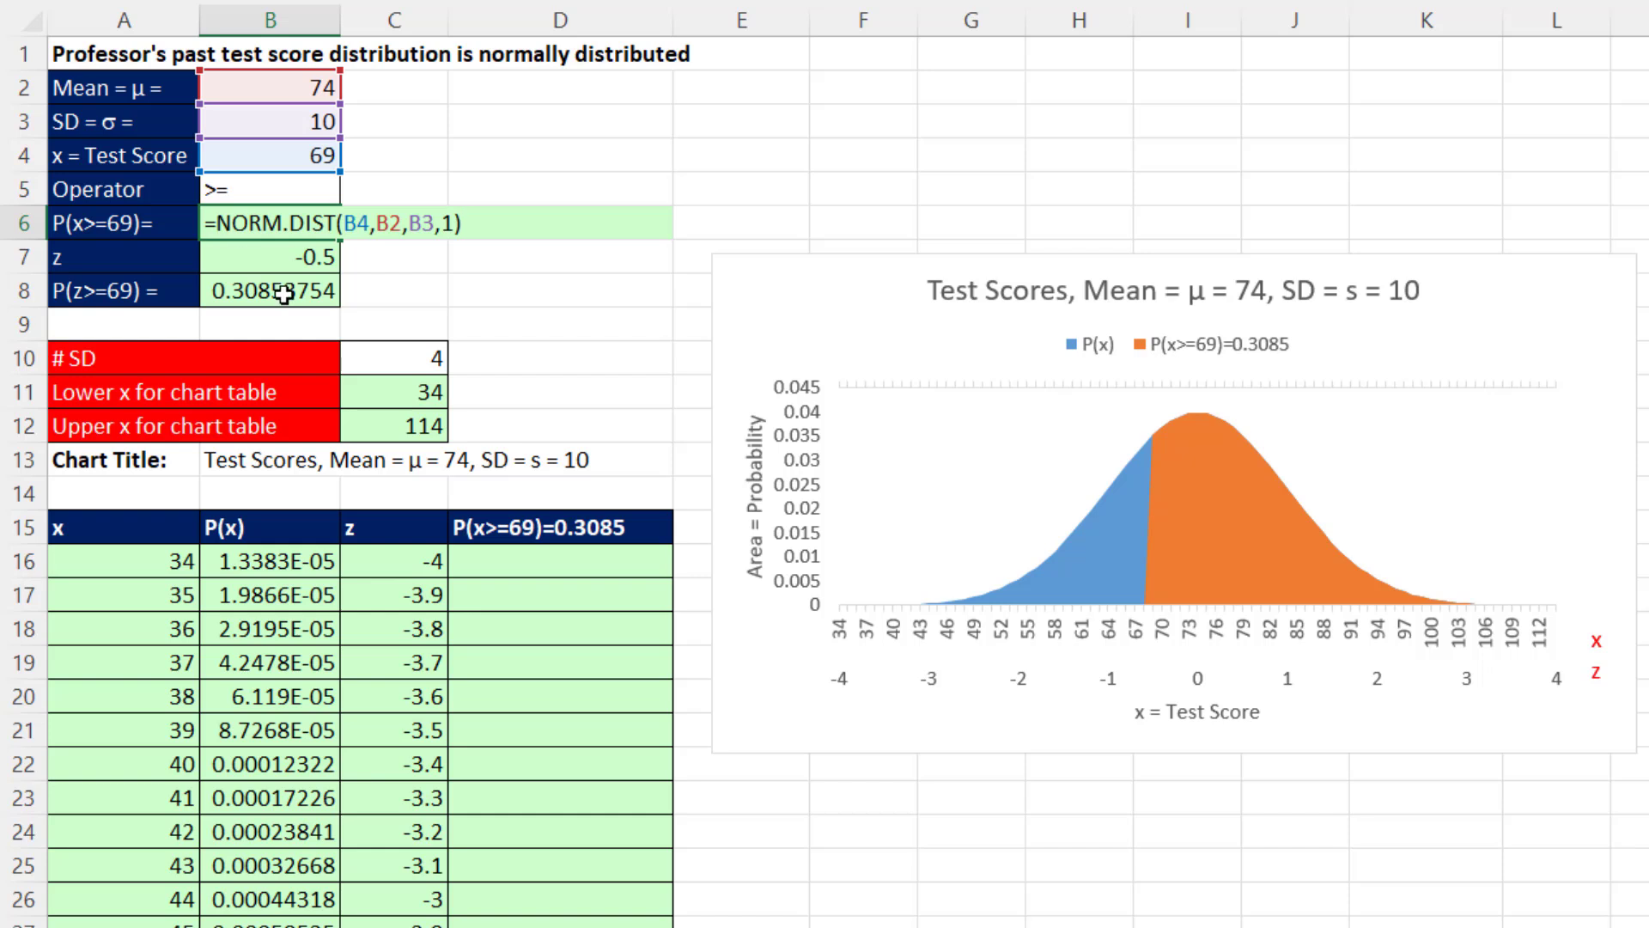
pyautogui.write('1')
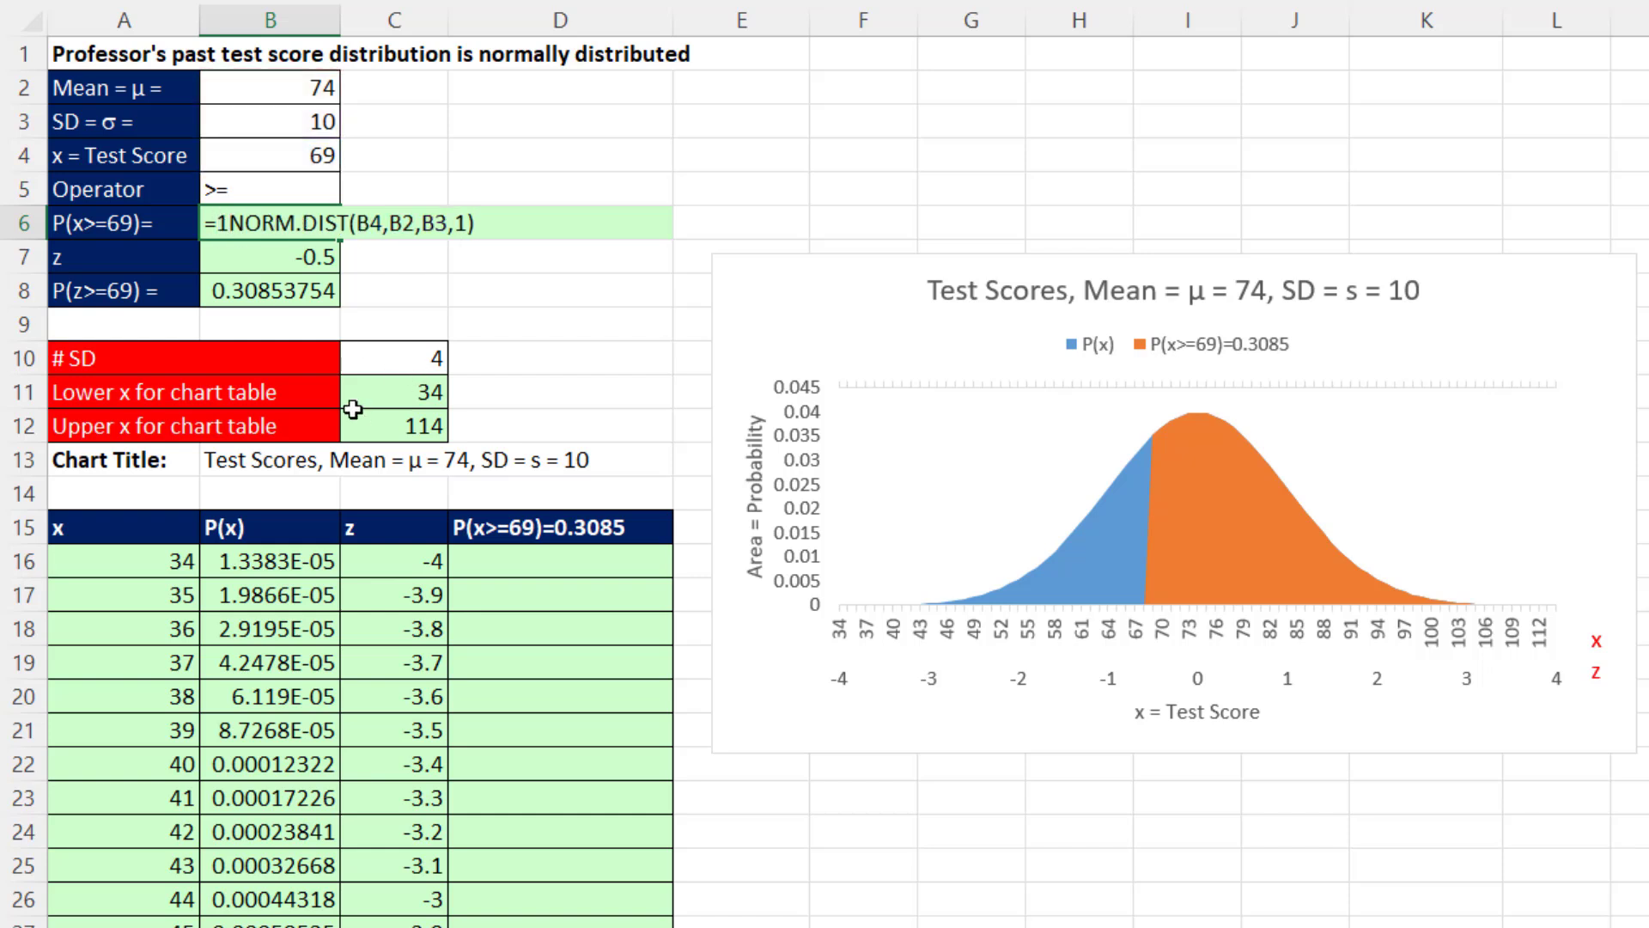
pyautogui.write('-')
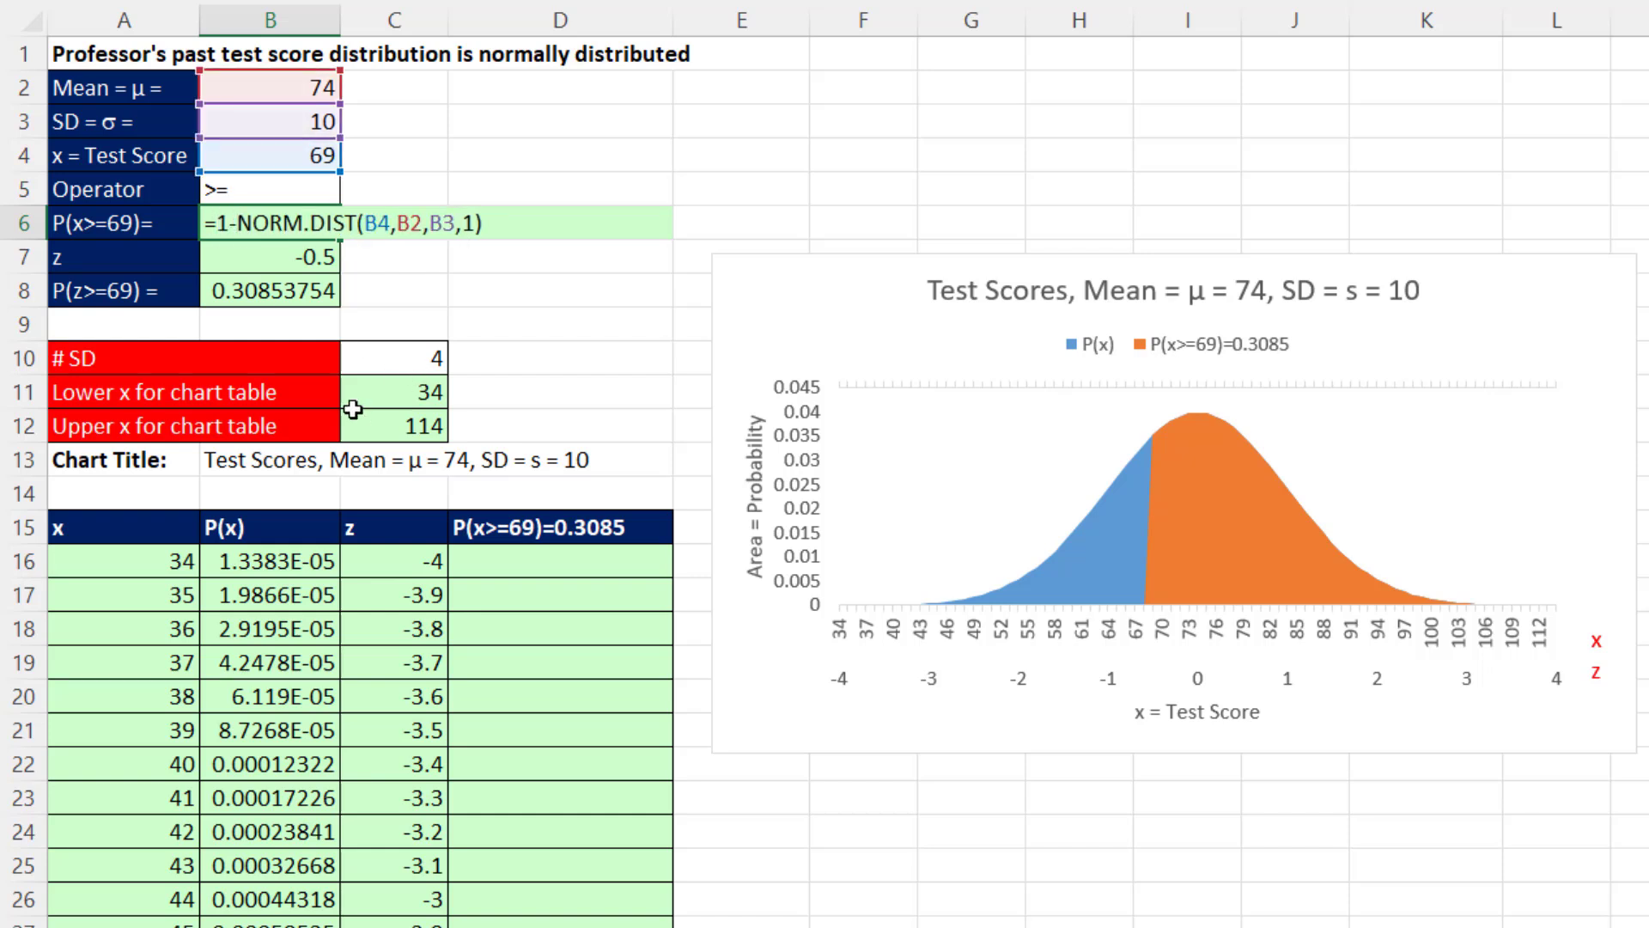
pyautogui.press('Return')
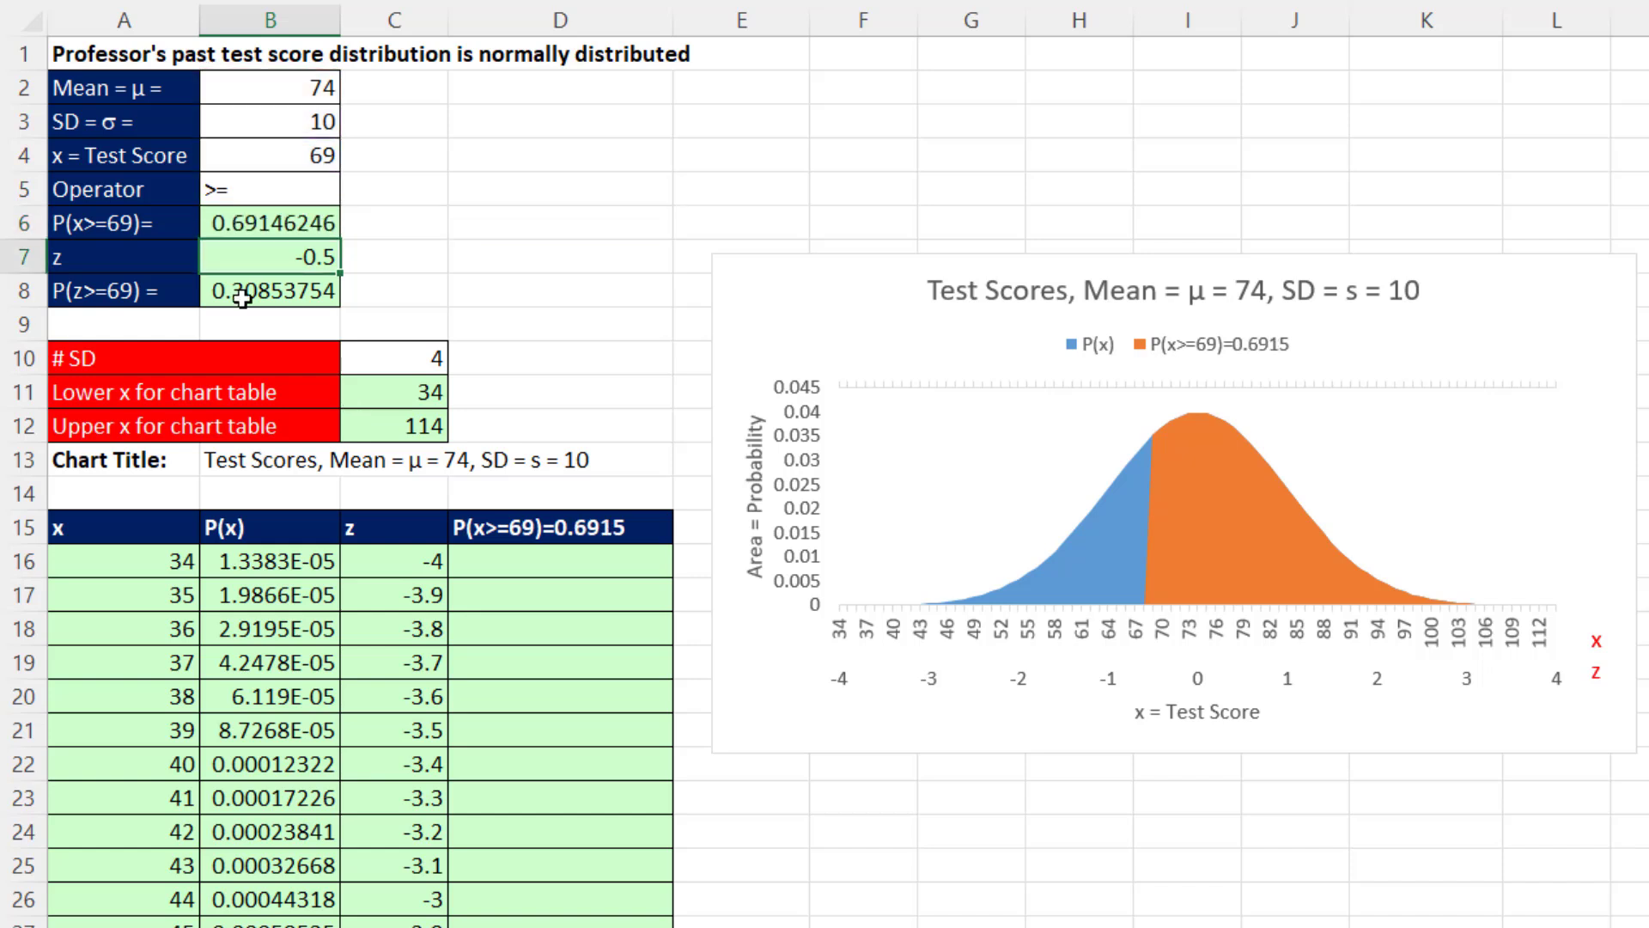
pyautogui.doubleClick(239, 292)
pyautogui.click(223, 288)
pyautogui.write('1-NORM.S.DIST(B7,1')
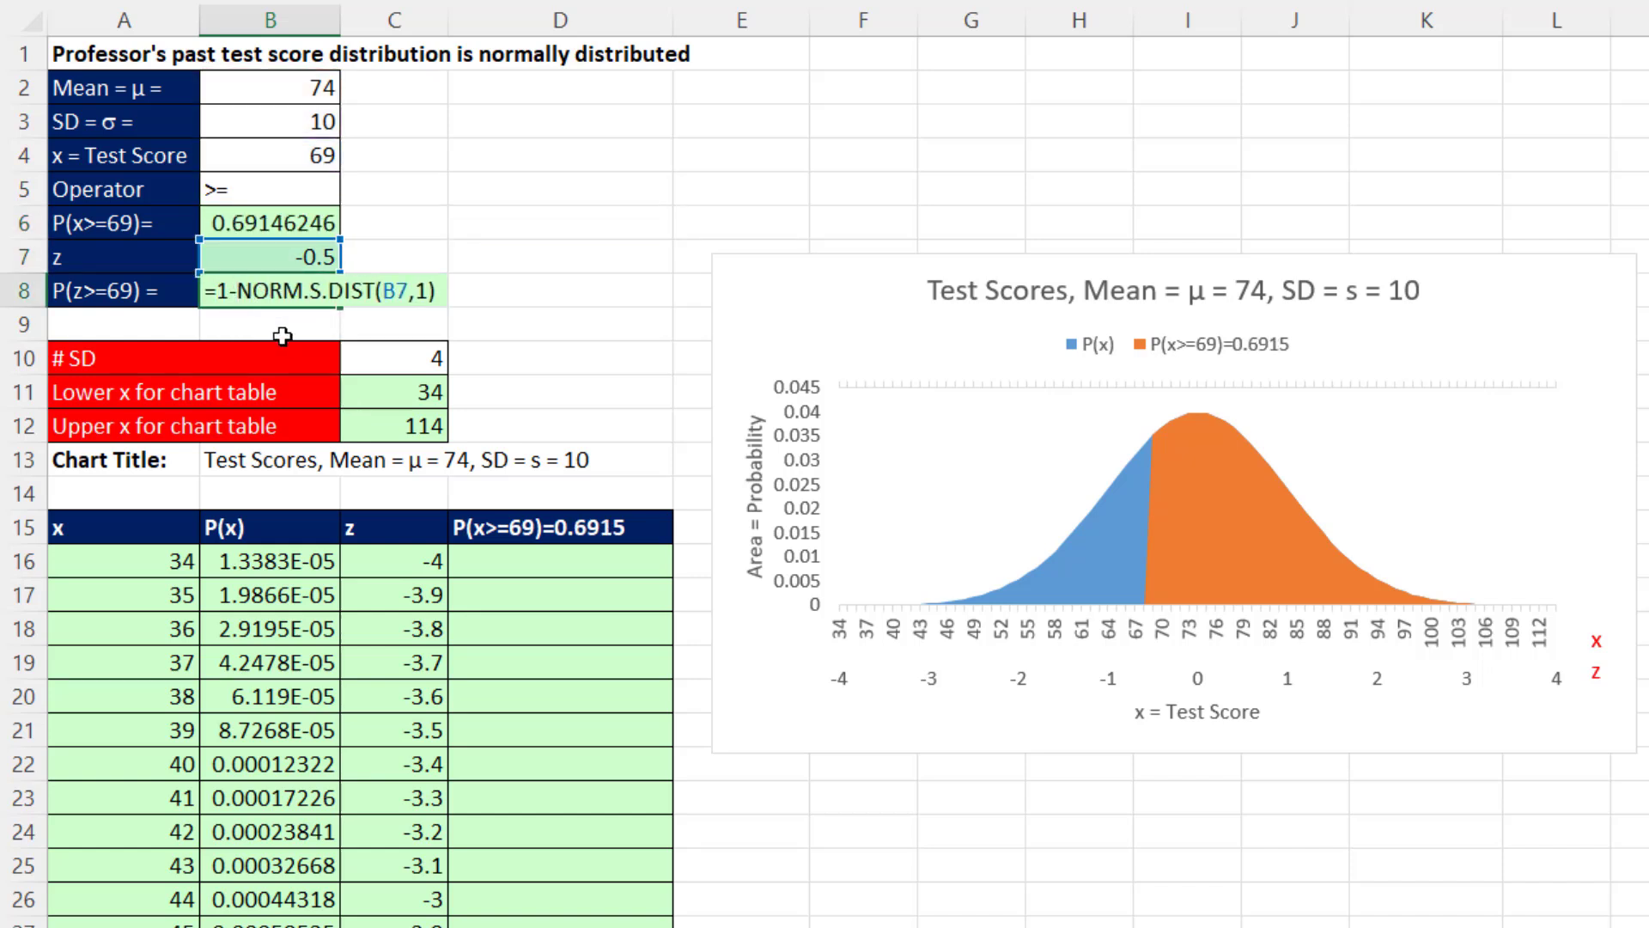
pyautogui.press('Return')
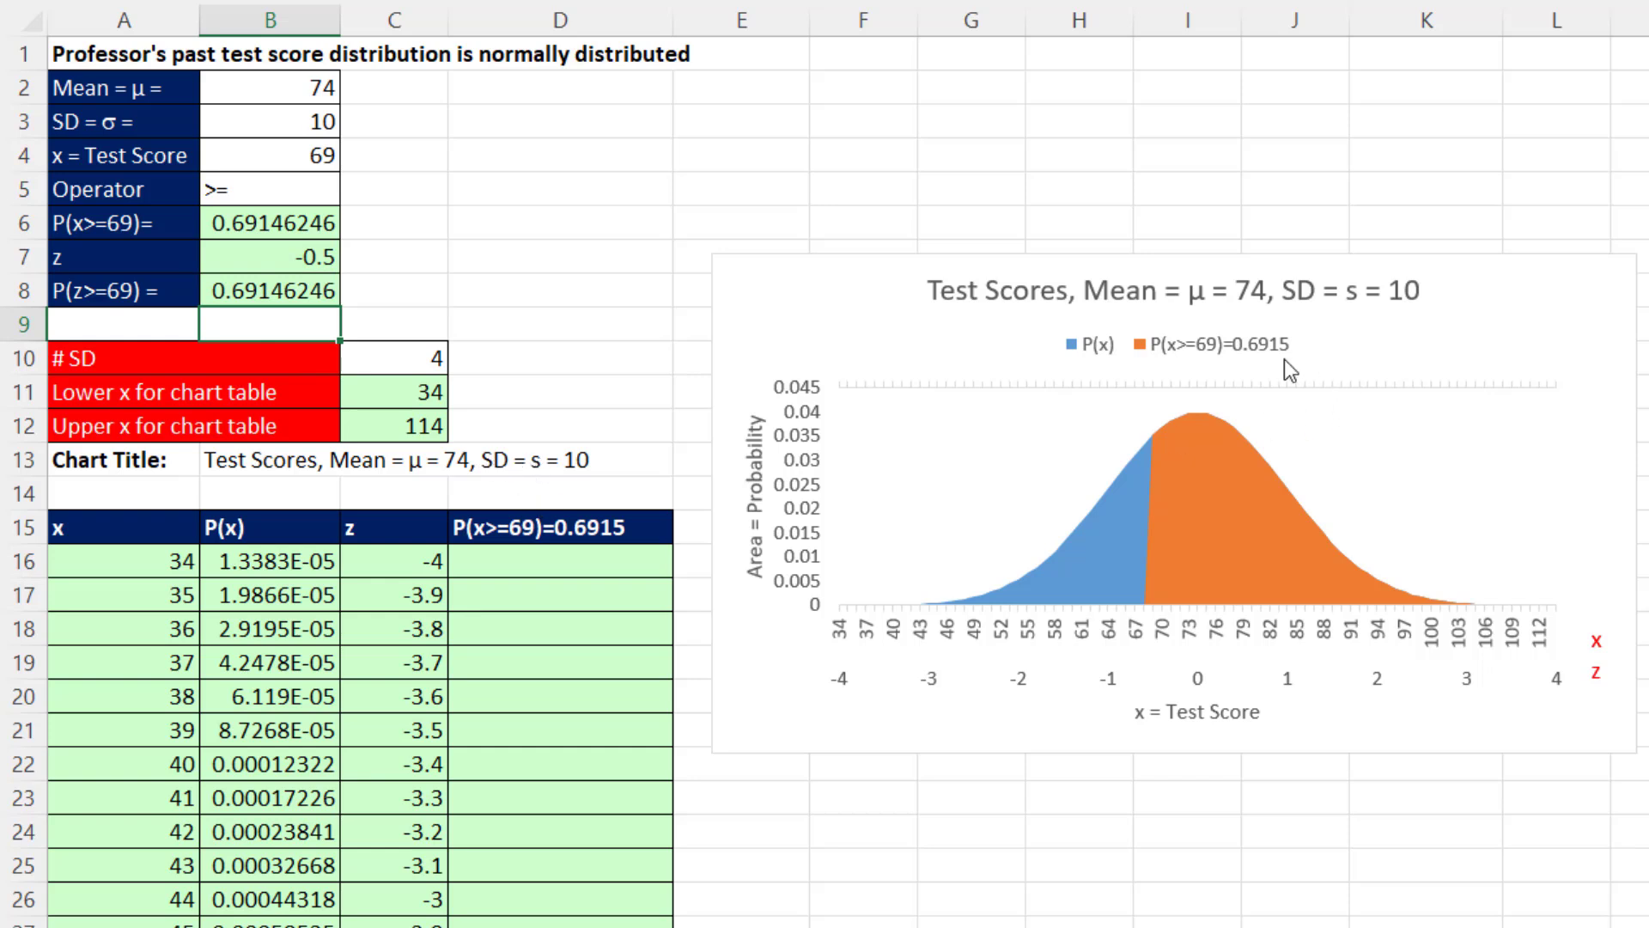
# Enter a test score of 80 in B4 so the chart shades P(x>=80)=0.2743
pyautogui.click(309, 157)
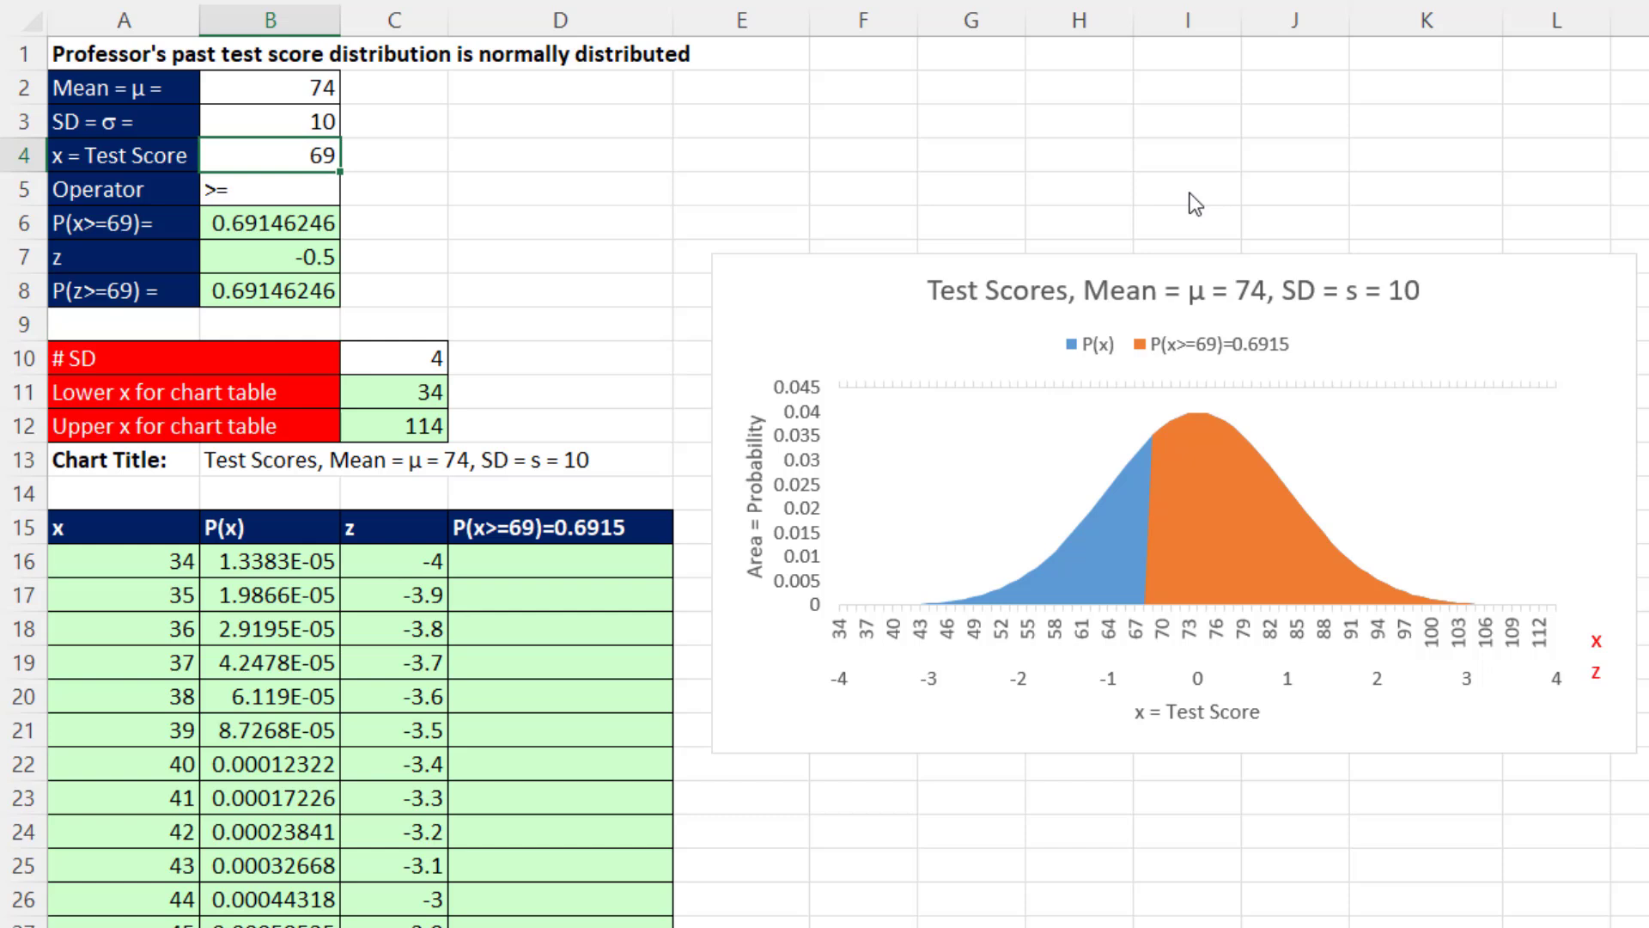
pyautogui.write('80')
pyautogui.press('Return')
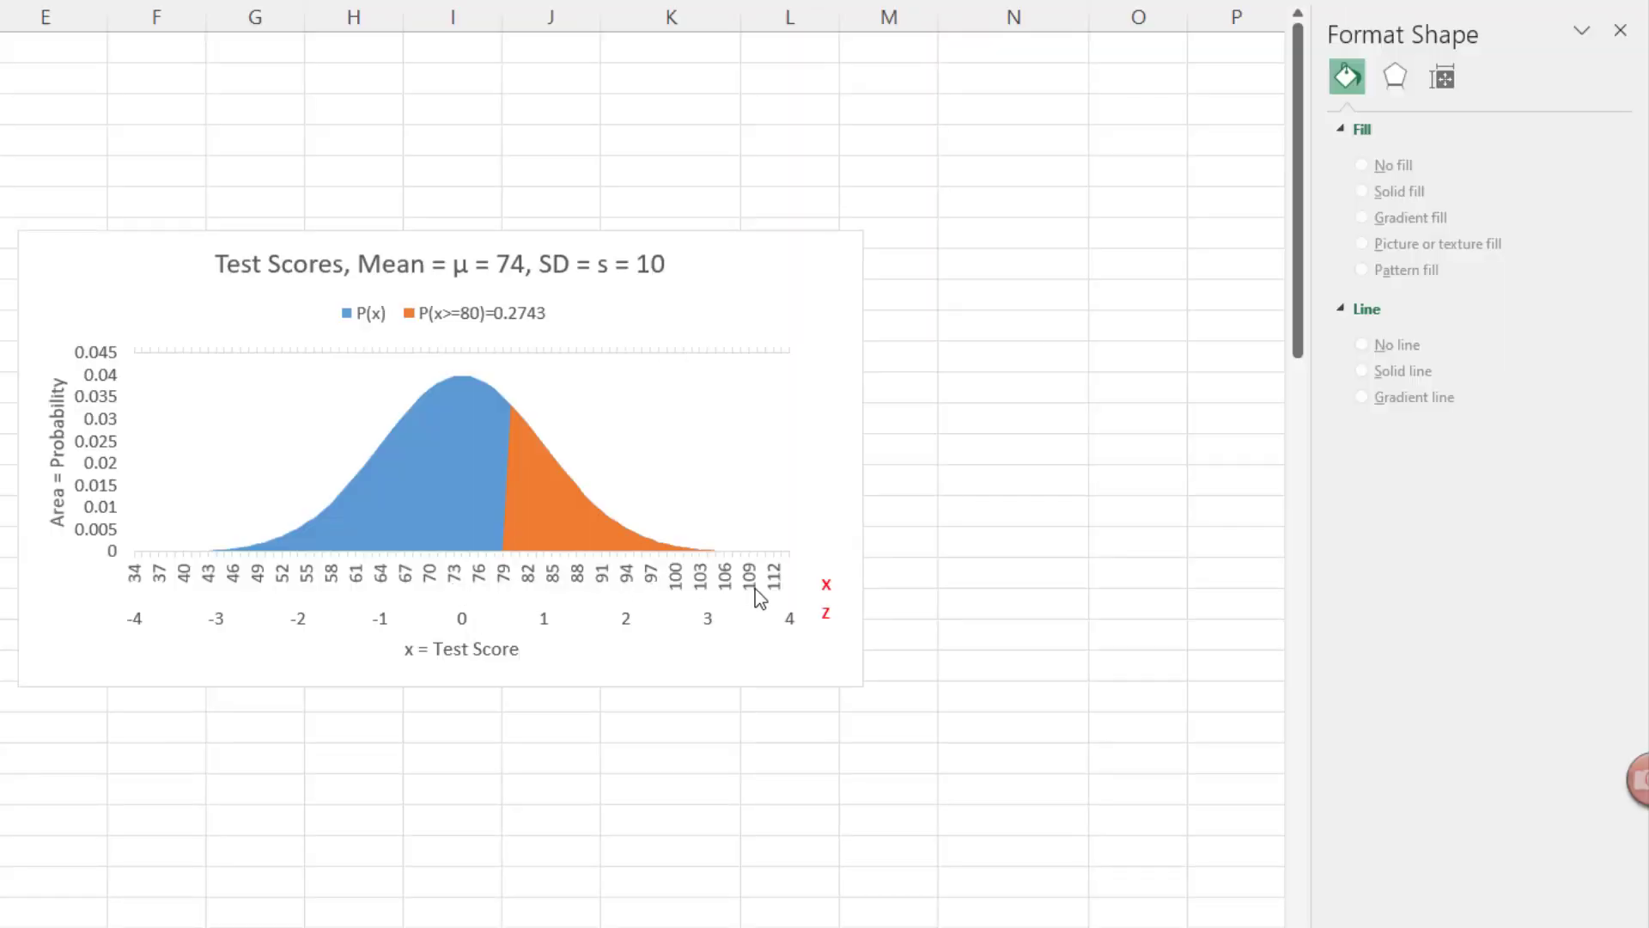
# Set the AboveChart horizontal axis label interval to 4
pyautogui.click(454, 587)
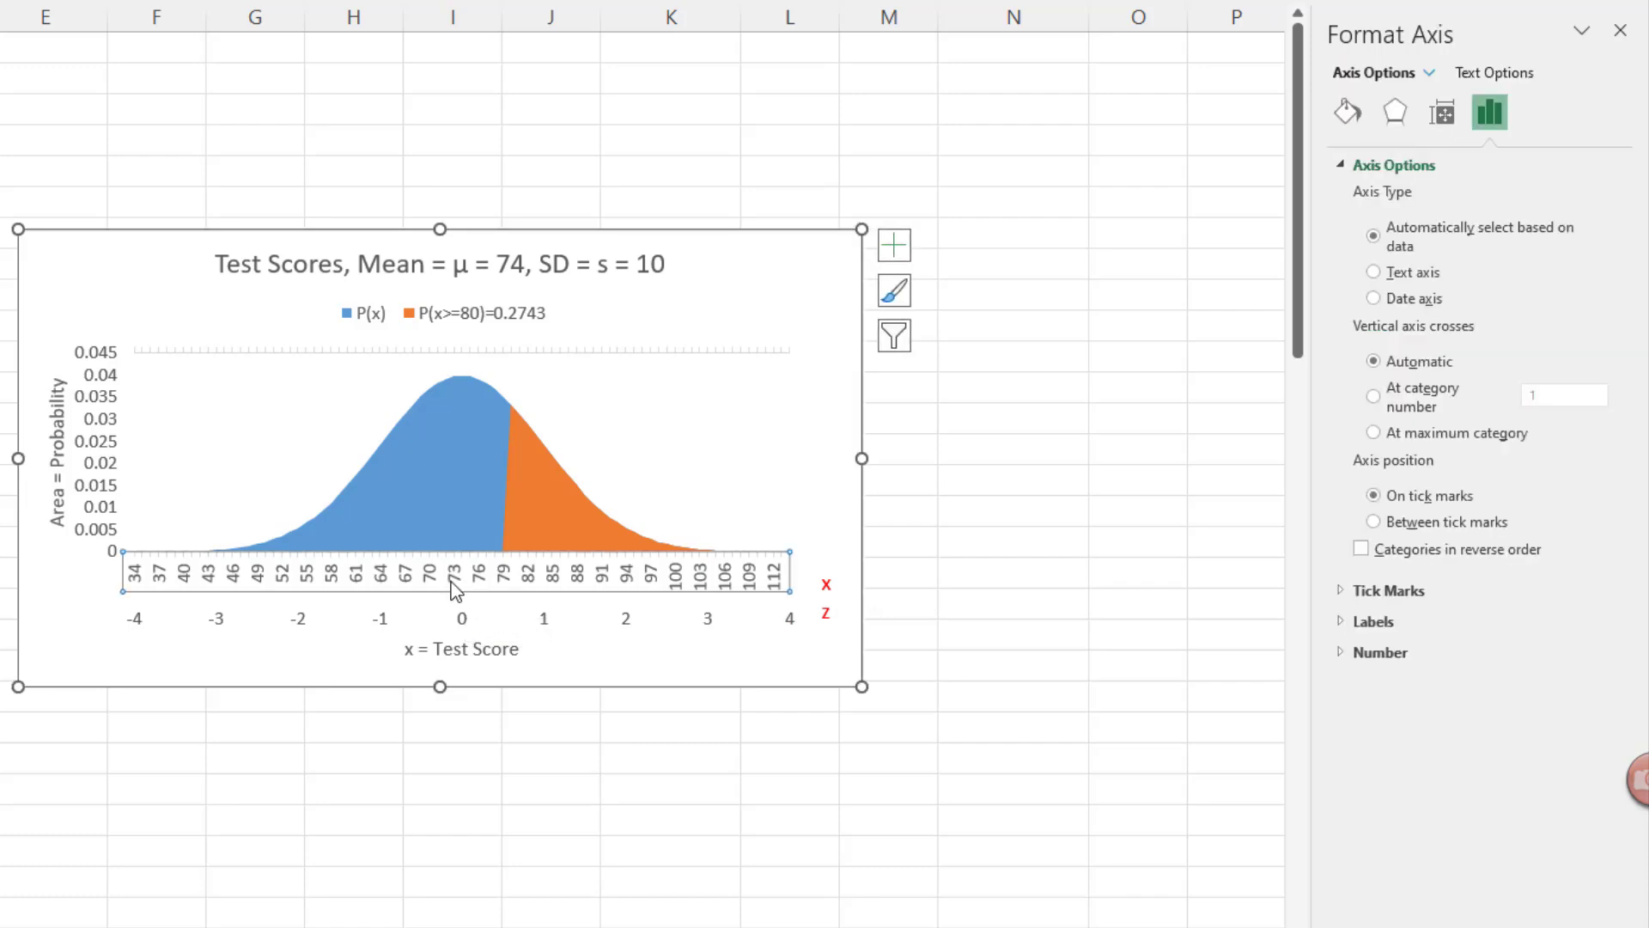
pyautogui.click(1342, 627)
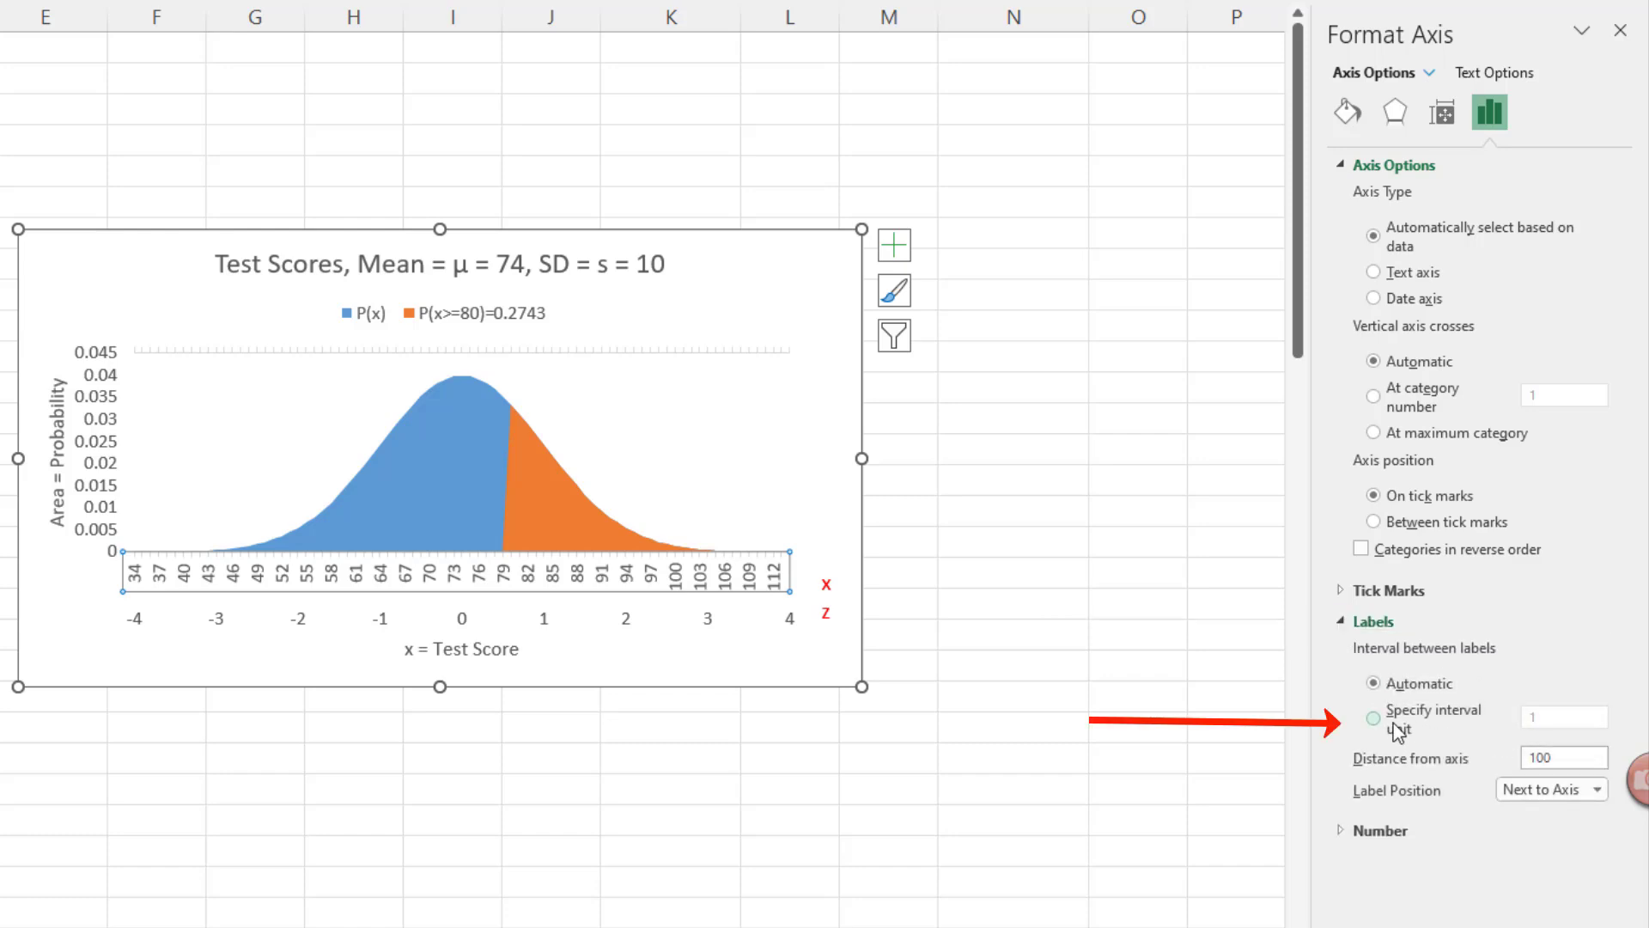
pyautogui.click(1399, 730)
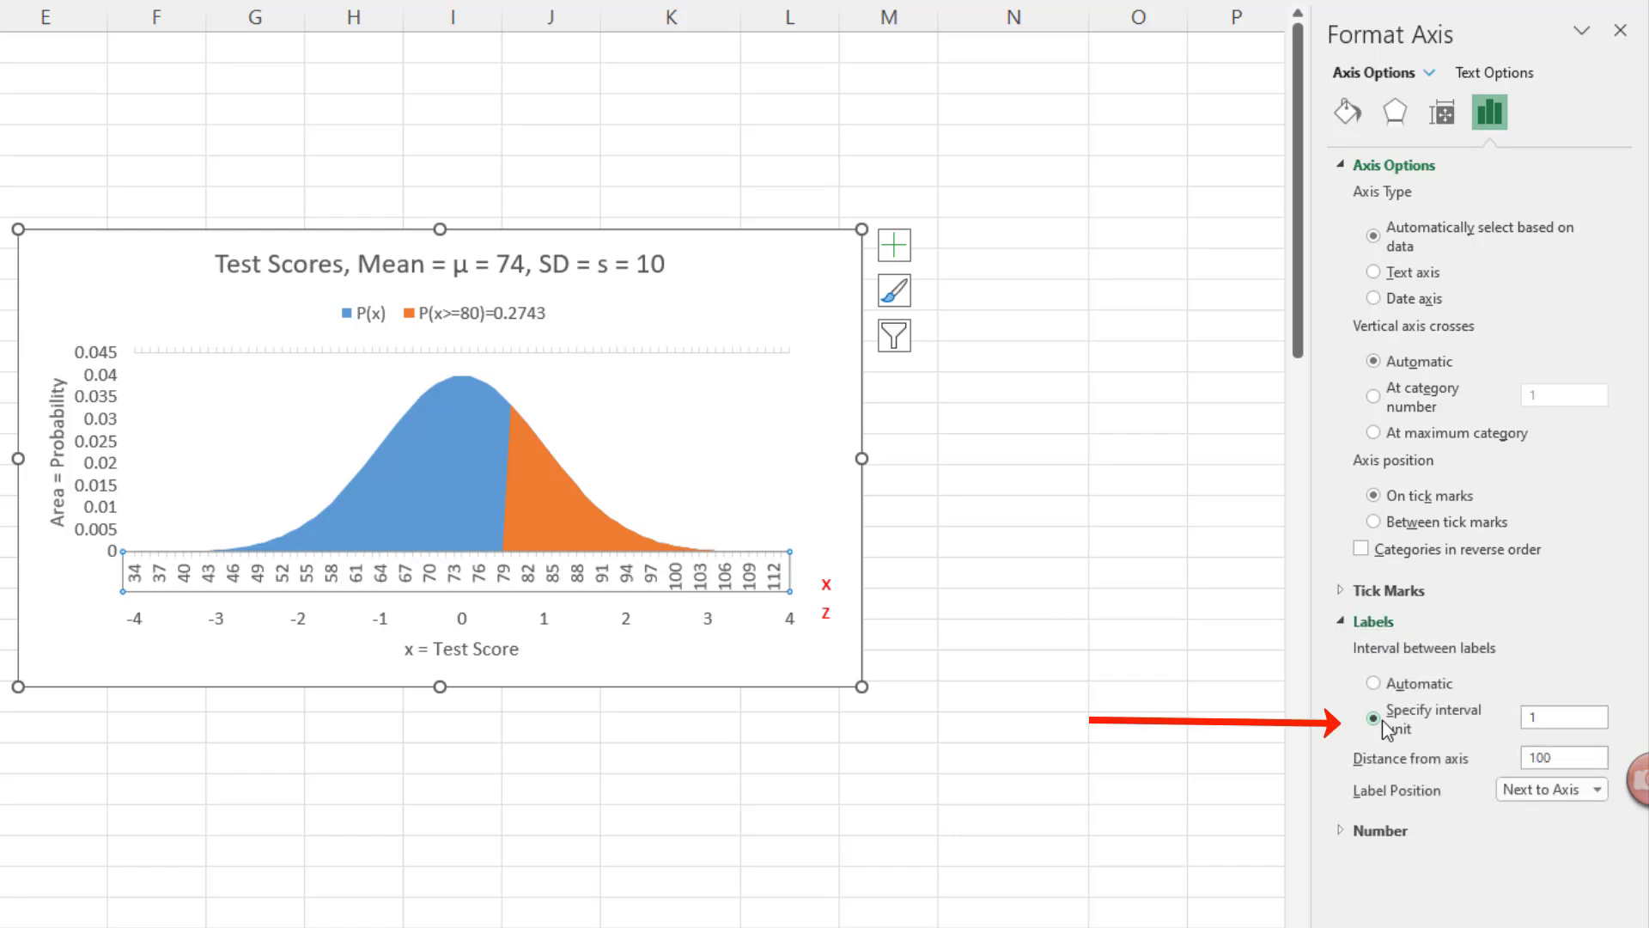
pyautogui.doubleClick(1526, 716)
pyautogui.write('4')
pyautogui.press('Tab')
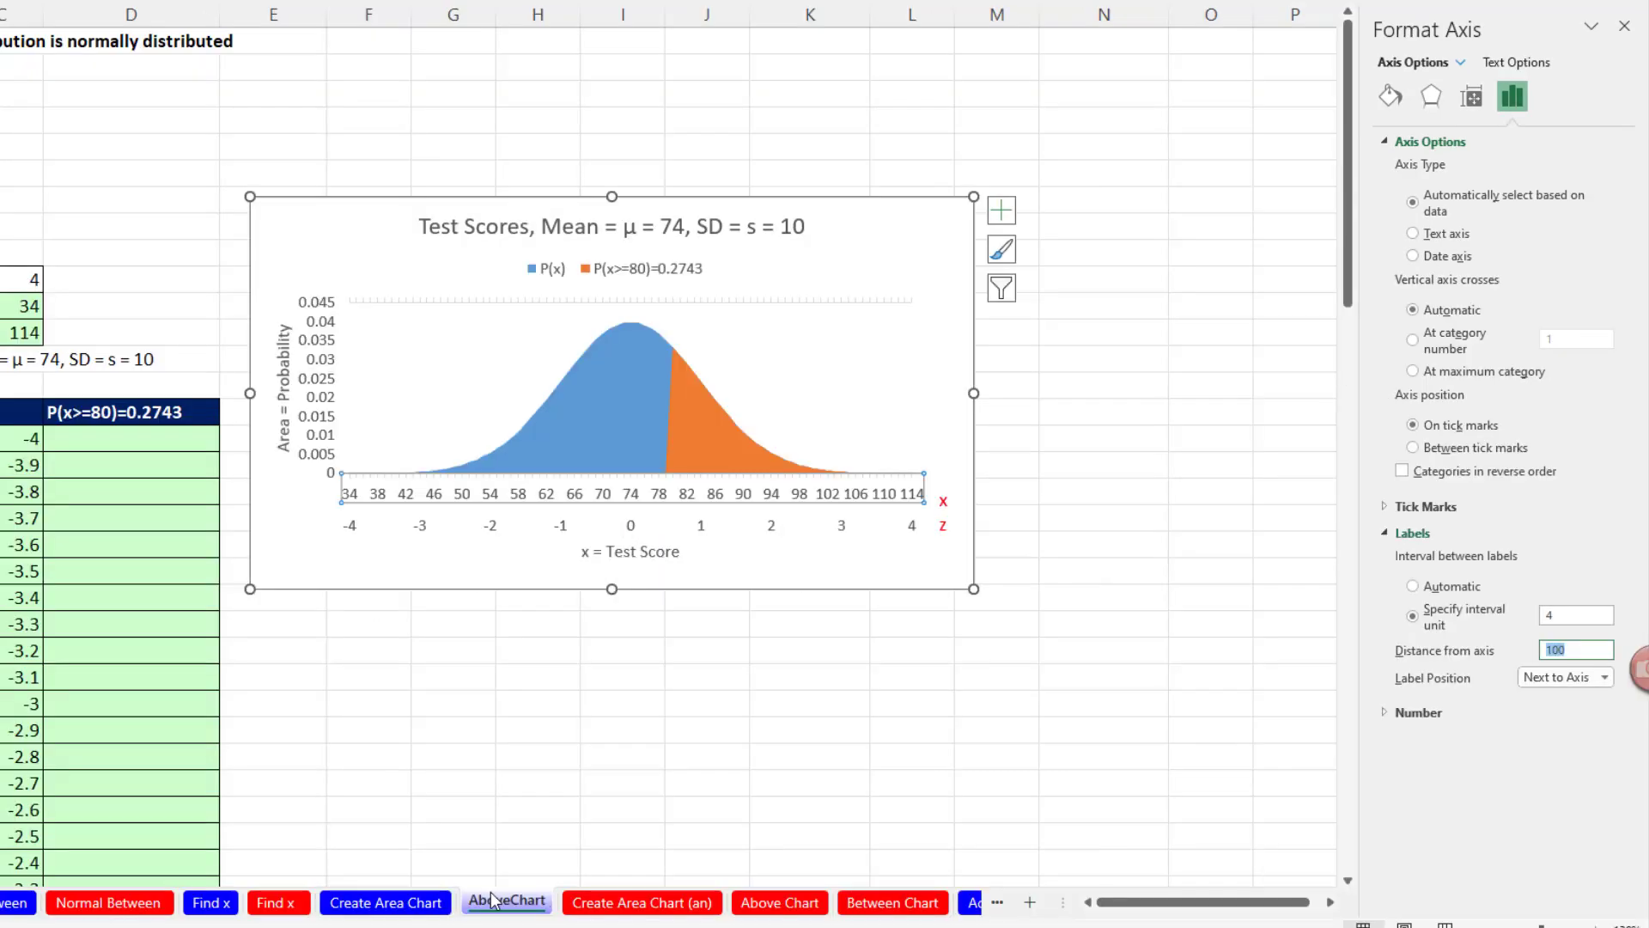
# Give the Create Area Chart x axis a label interval of 4, then view the Between Chart sheet
pyautogui.click(399, 915)
pyautogui.click(633, 507)
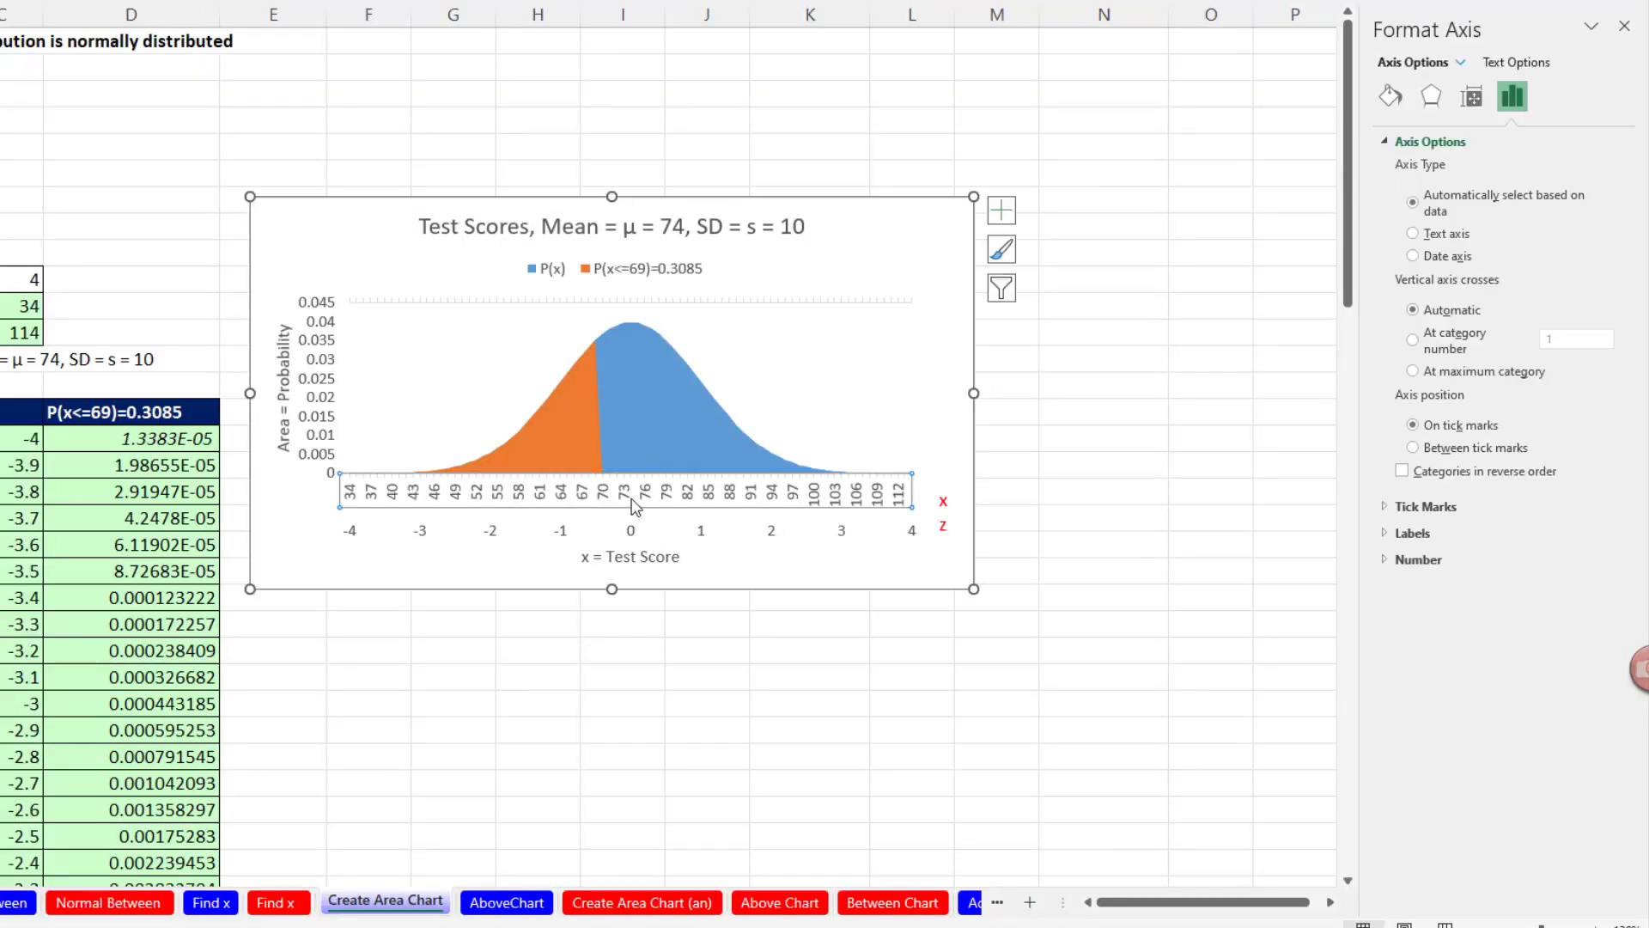
pyautogui.click(1410, 533)
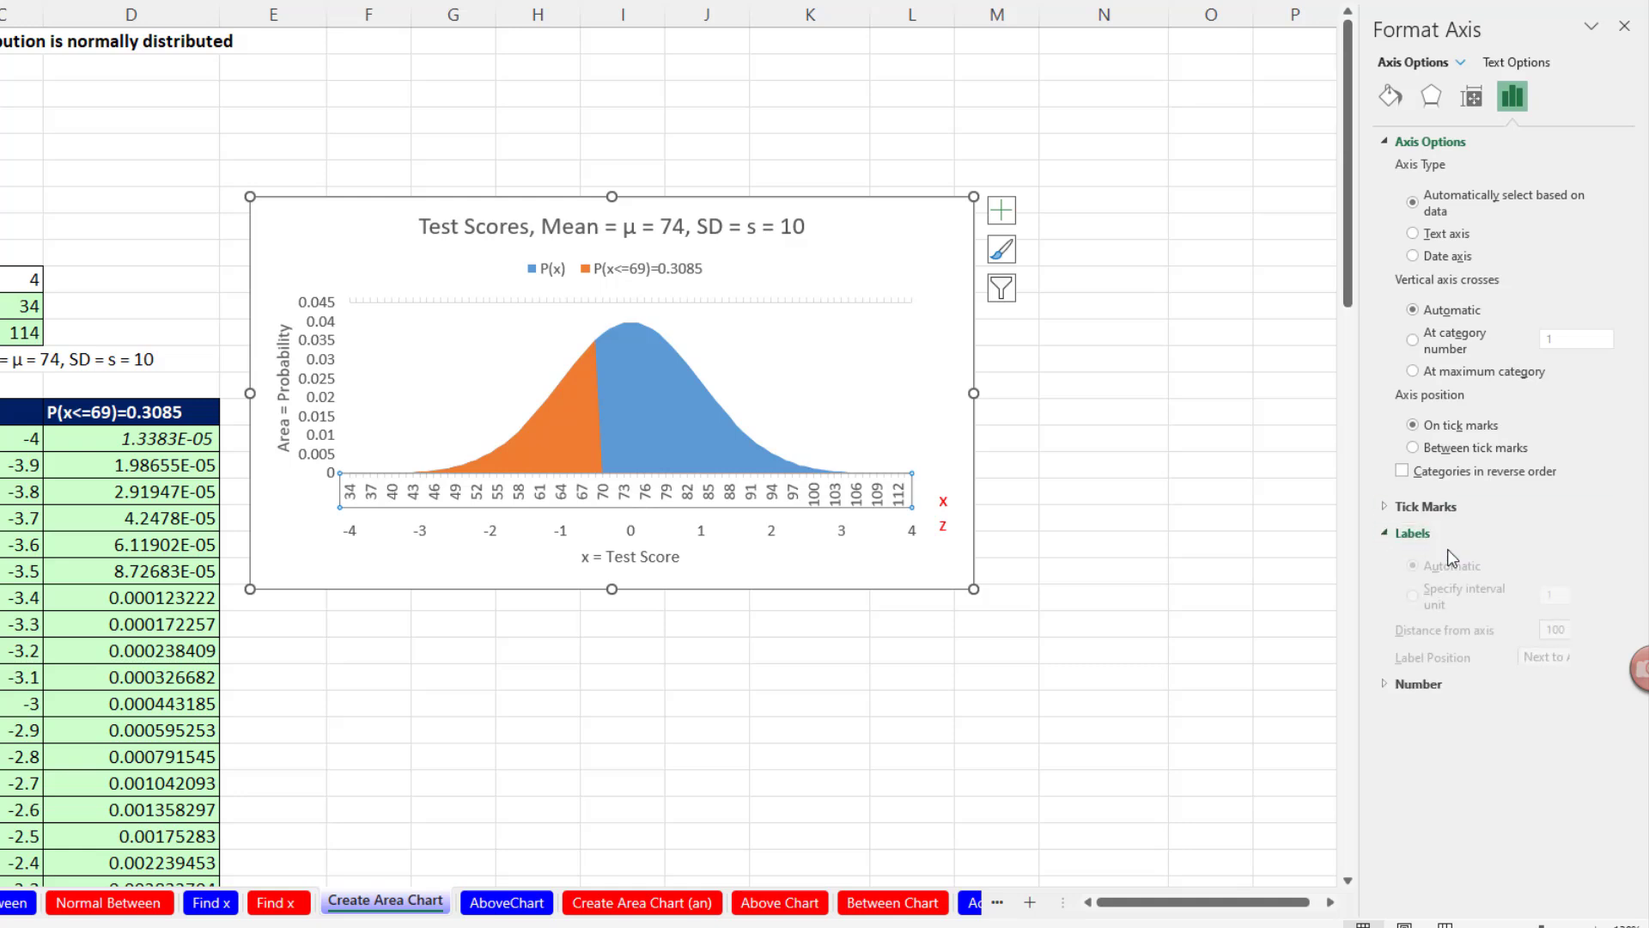
pyautogui.click(1412, 616)
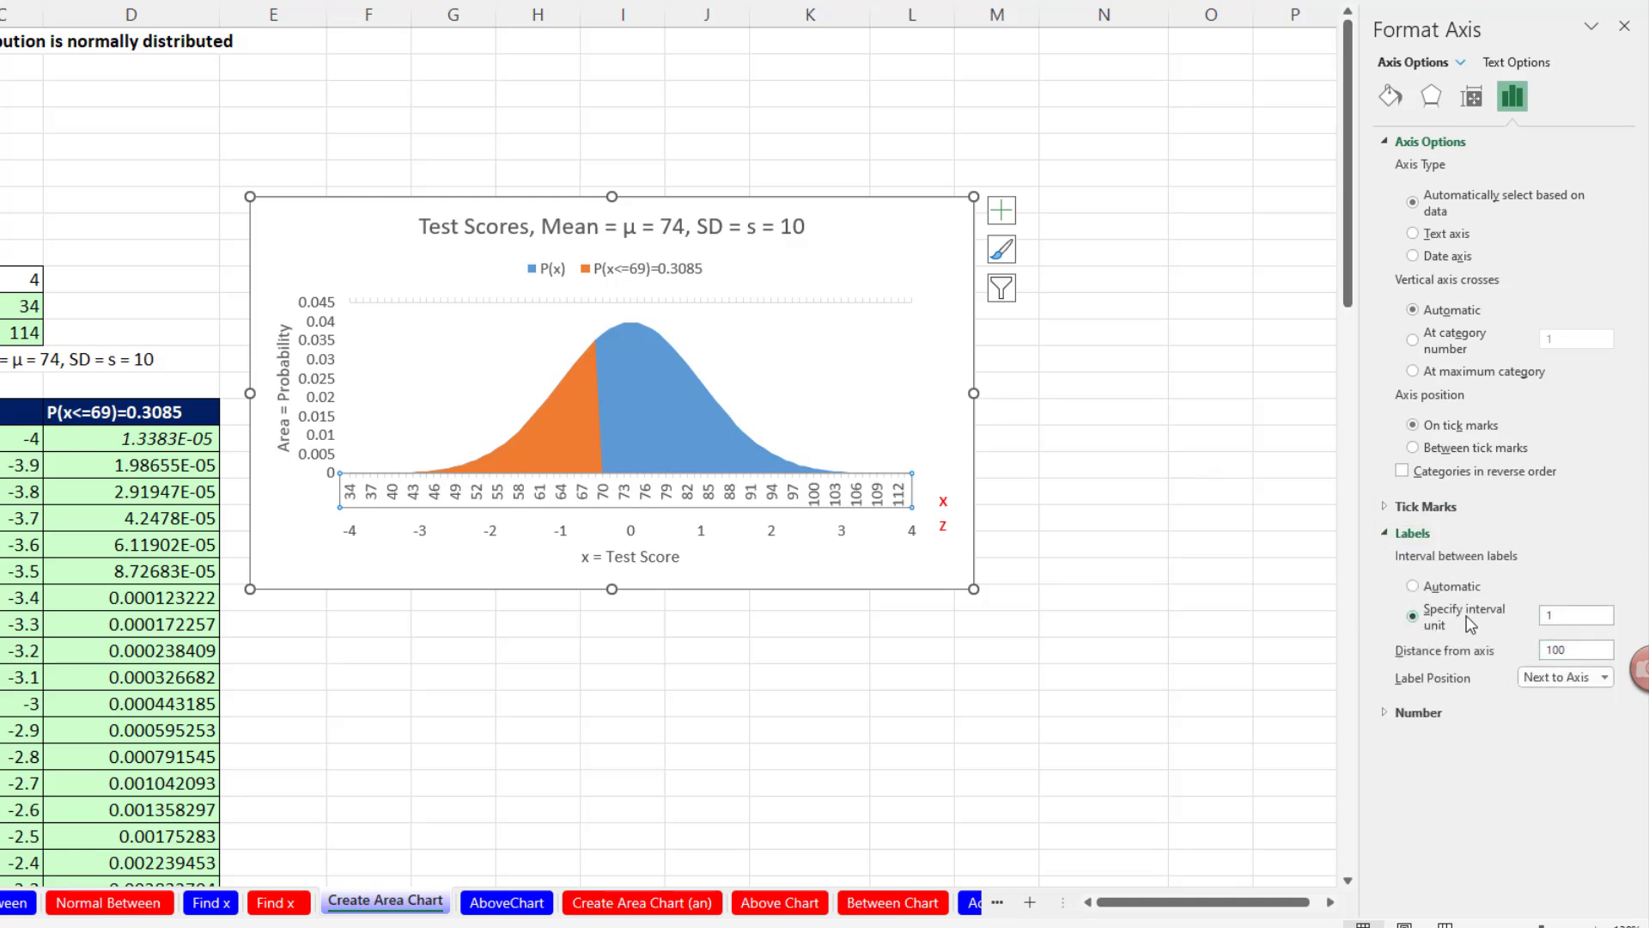
pyautogui.moveTo(1553, 616); pyautogui.dragTo(1512, 626)
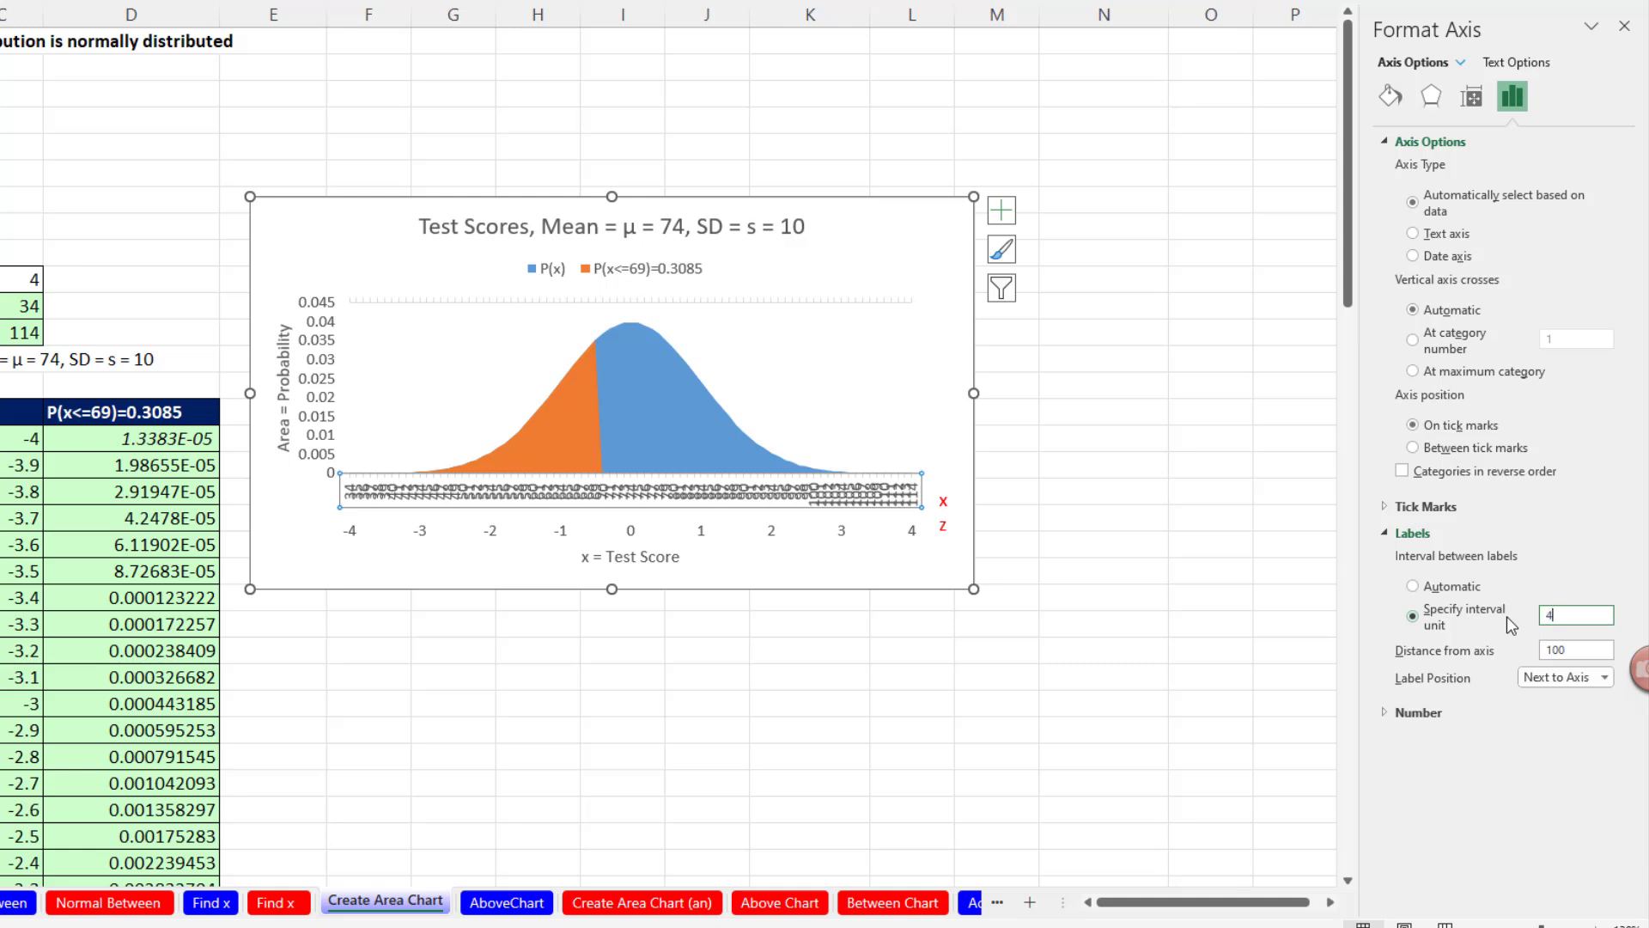
pyautogui.write('4')
pyautogui.press('Return')
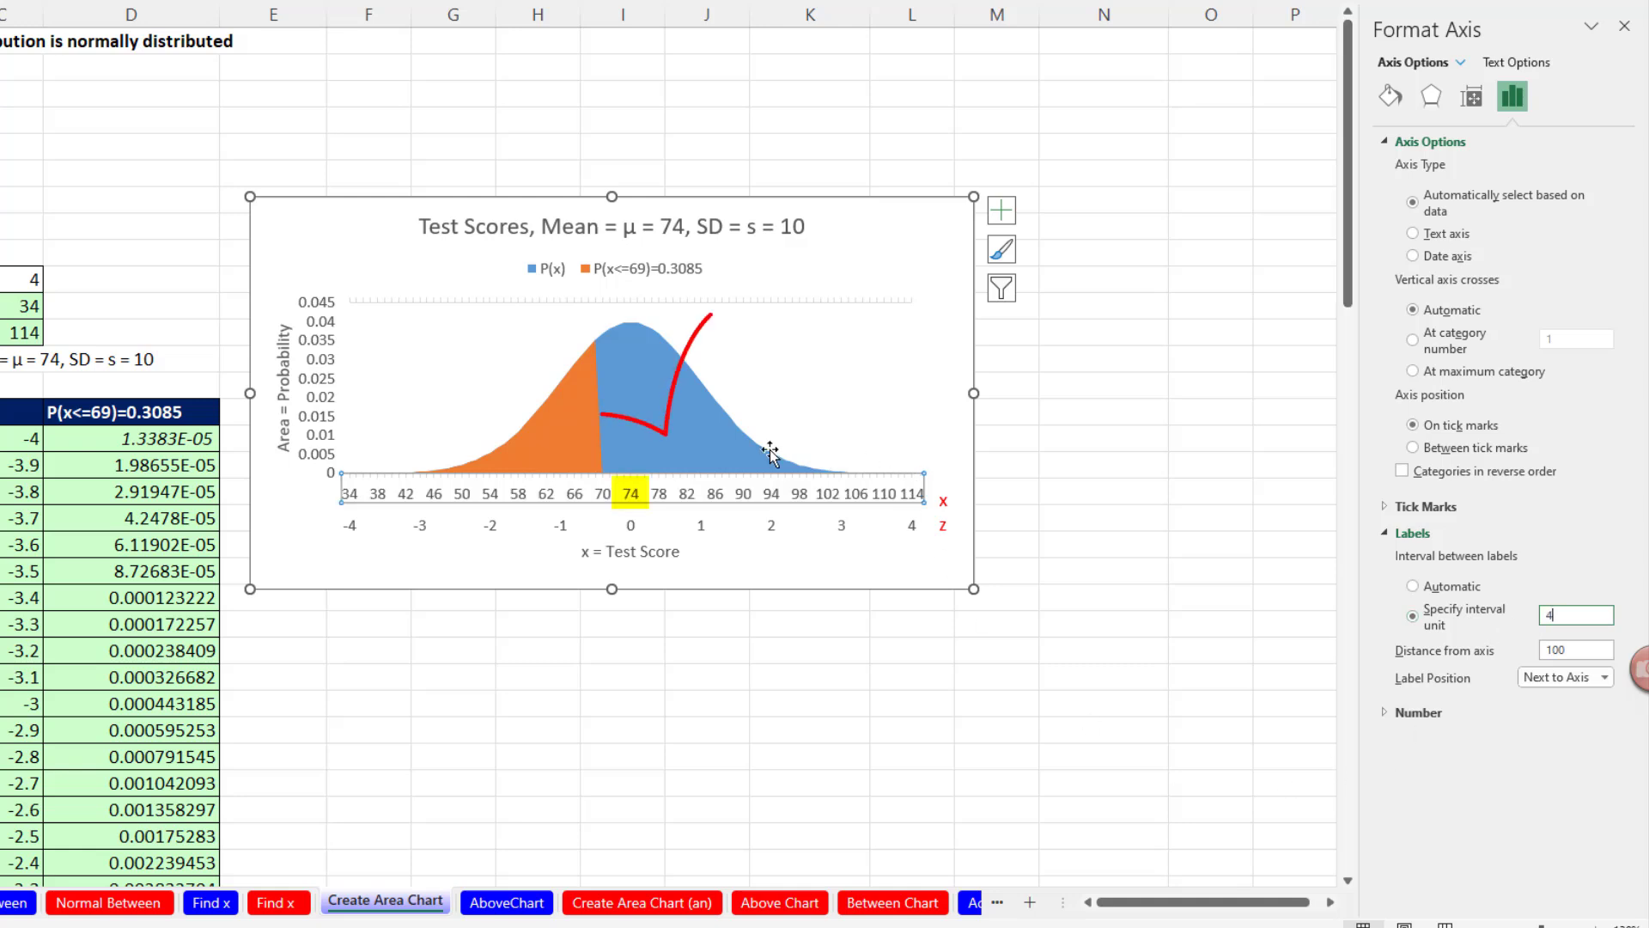
pyautogui.click(526, 904)
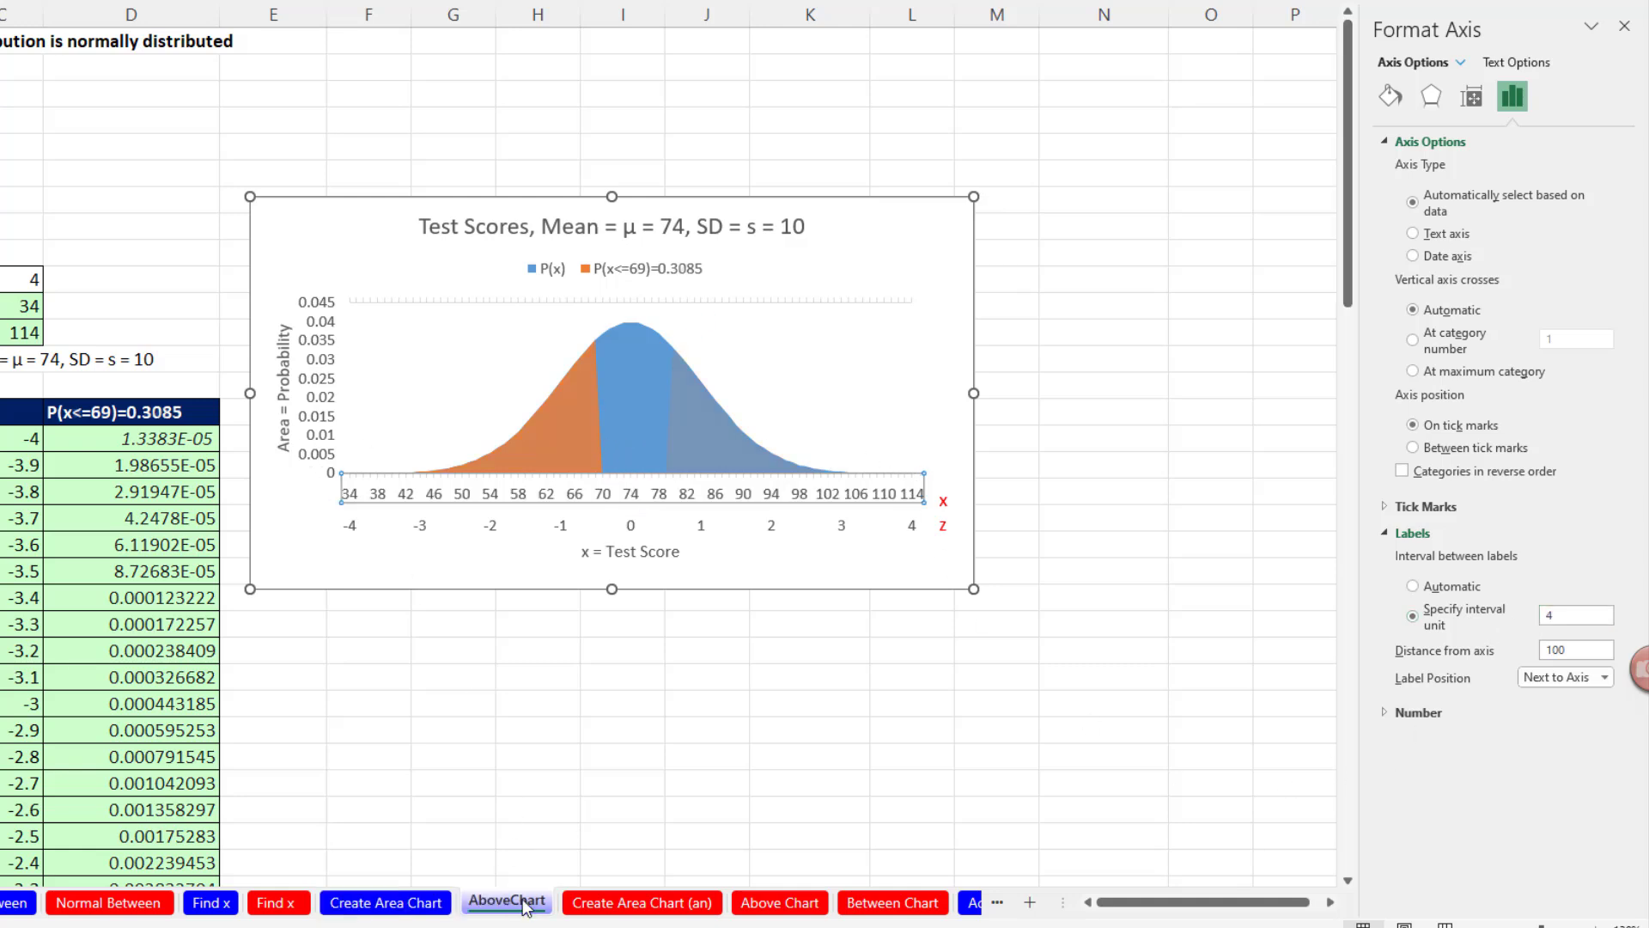
pyautogui.click(893, 902)
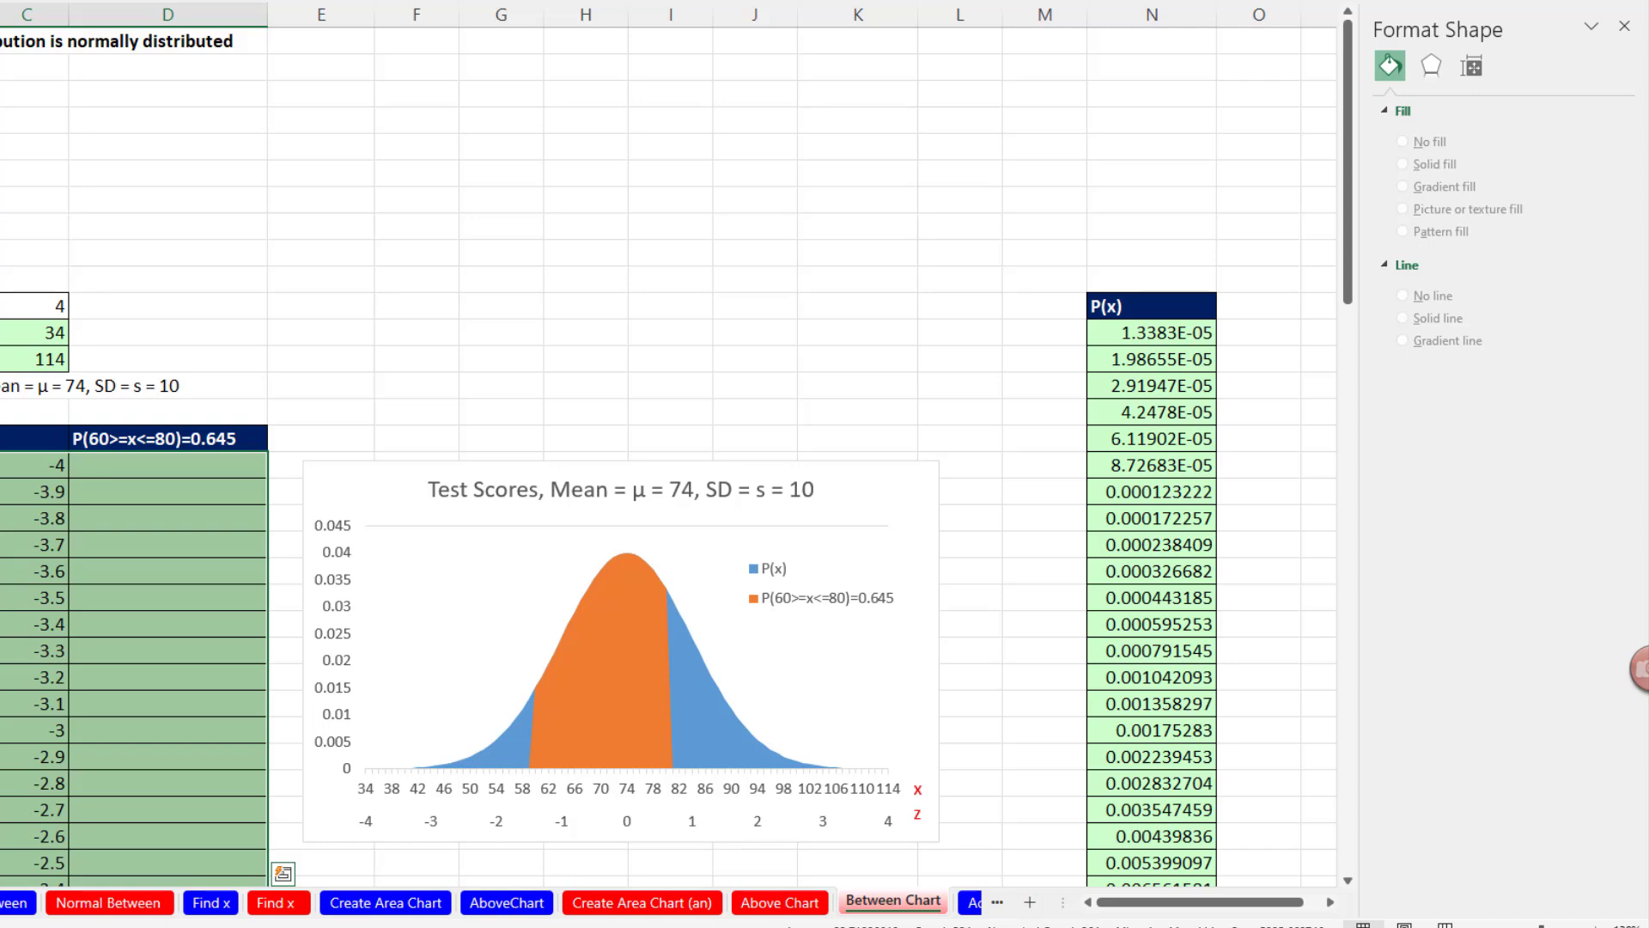
# Return via AboveChart to the Create Area Chart sheet showing P(x<=69)=0.3085
pyautogui.click(484, 911)
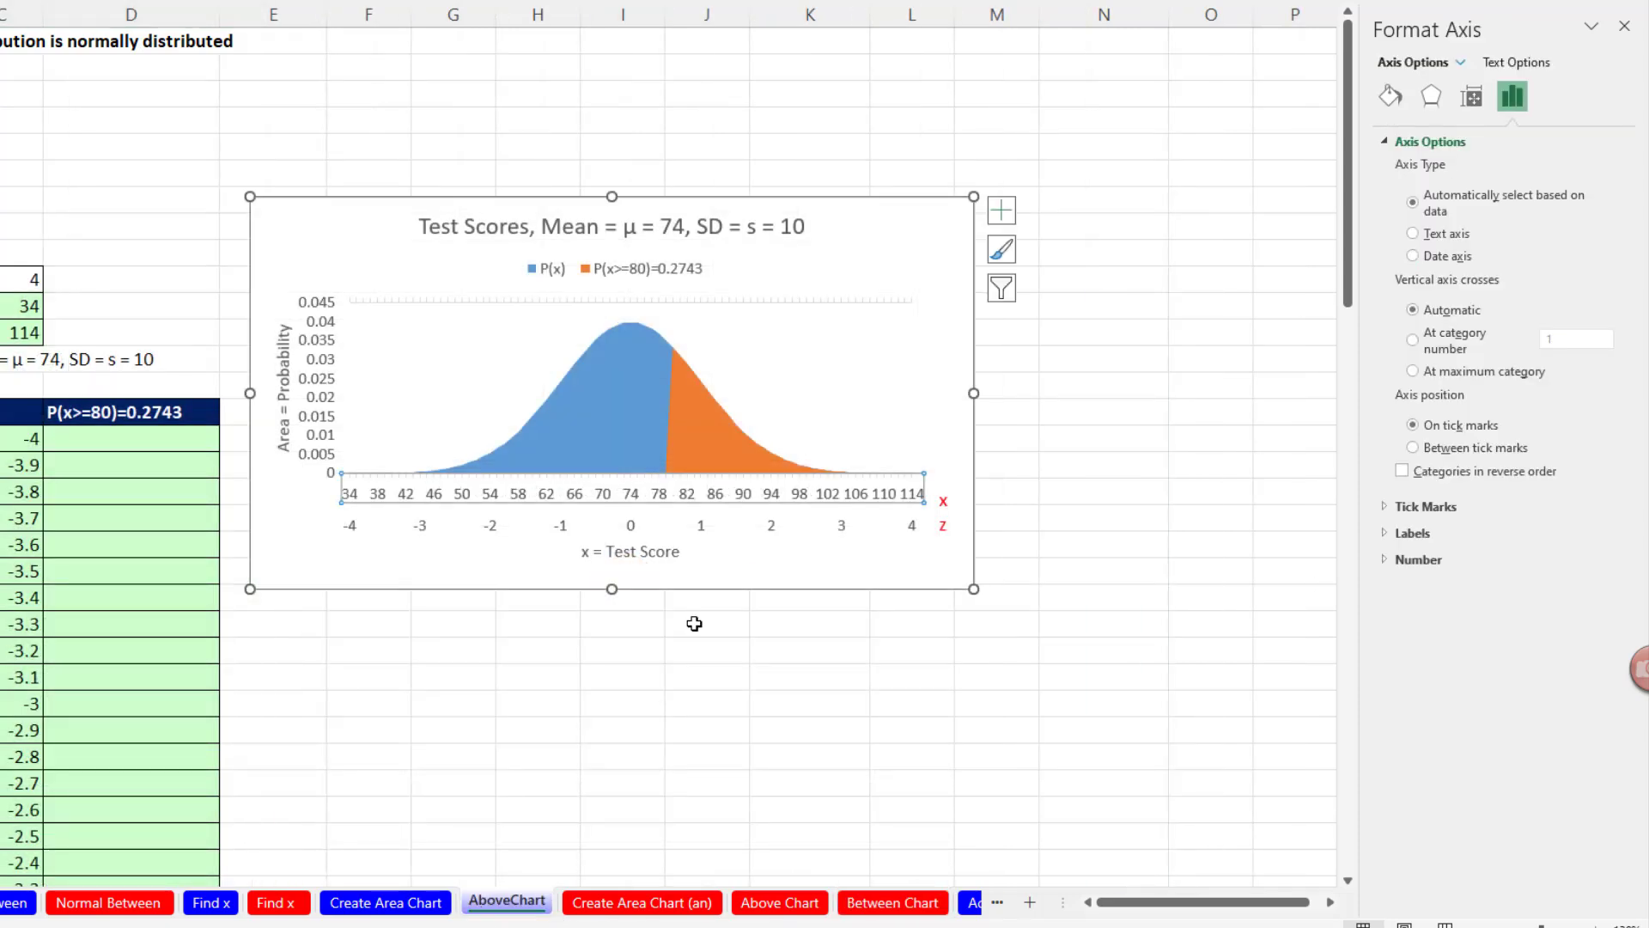
pyautogui.click(421, 901)
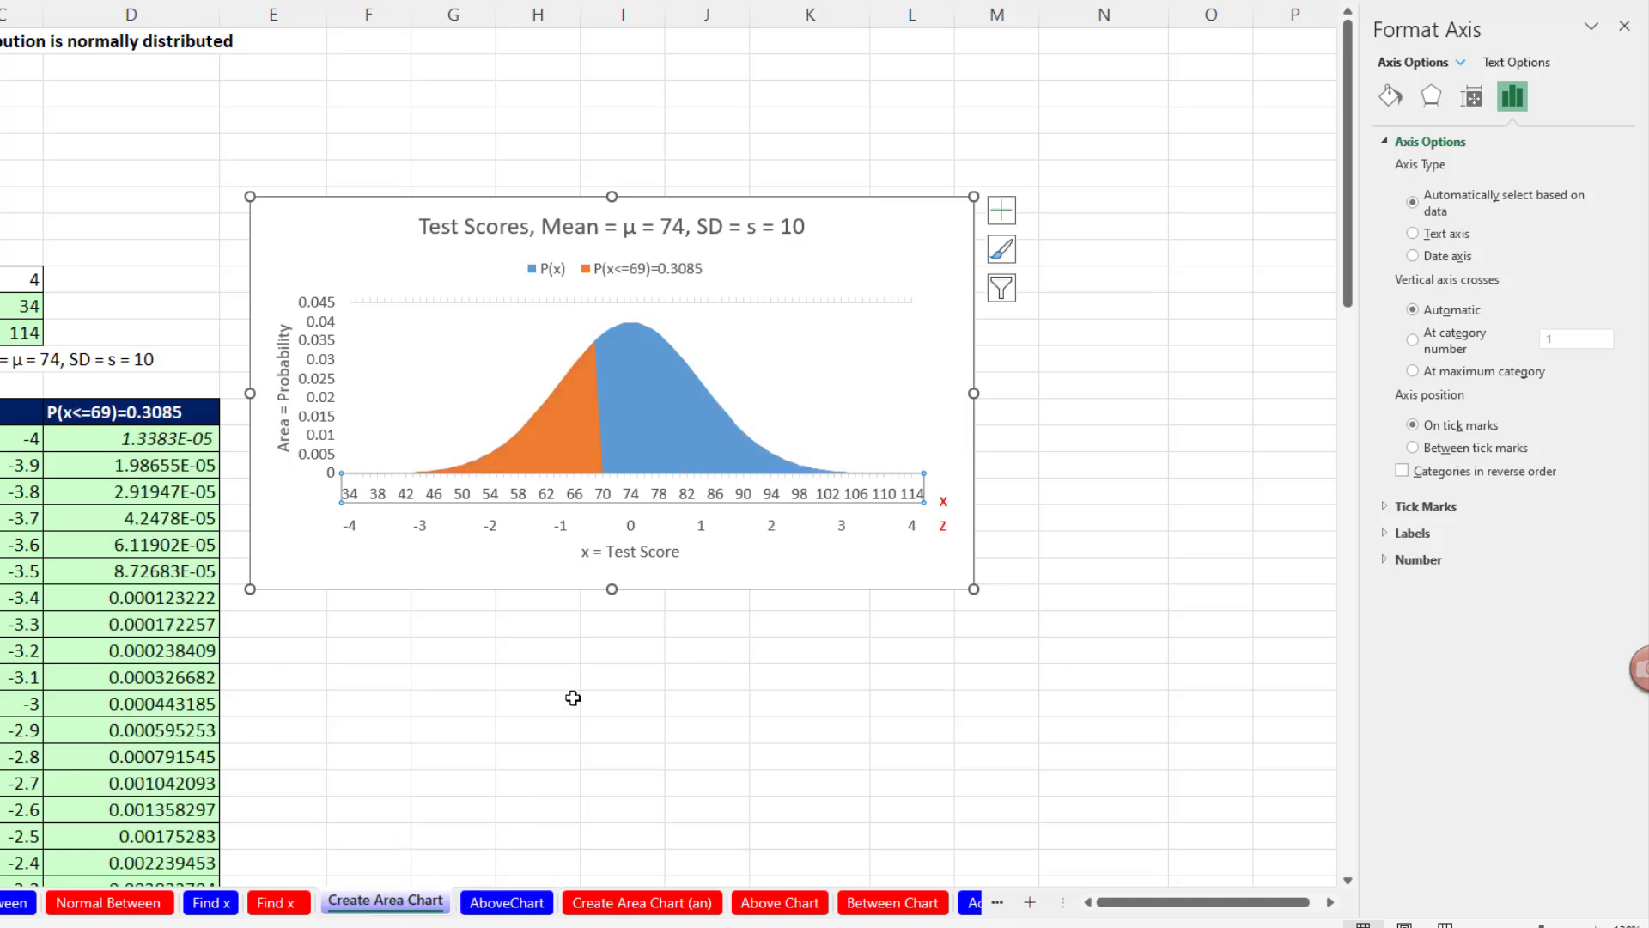